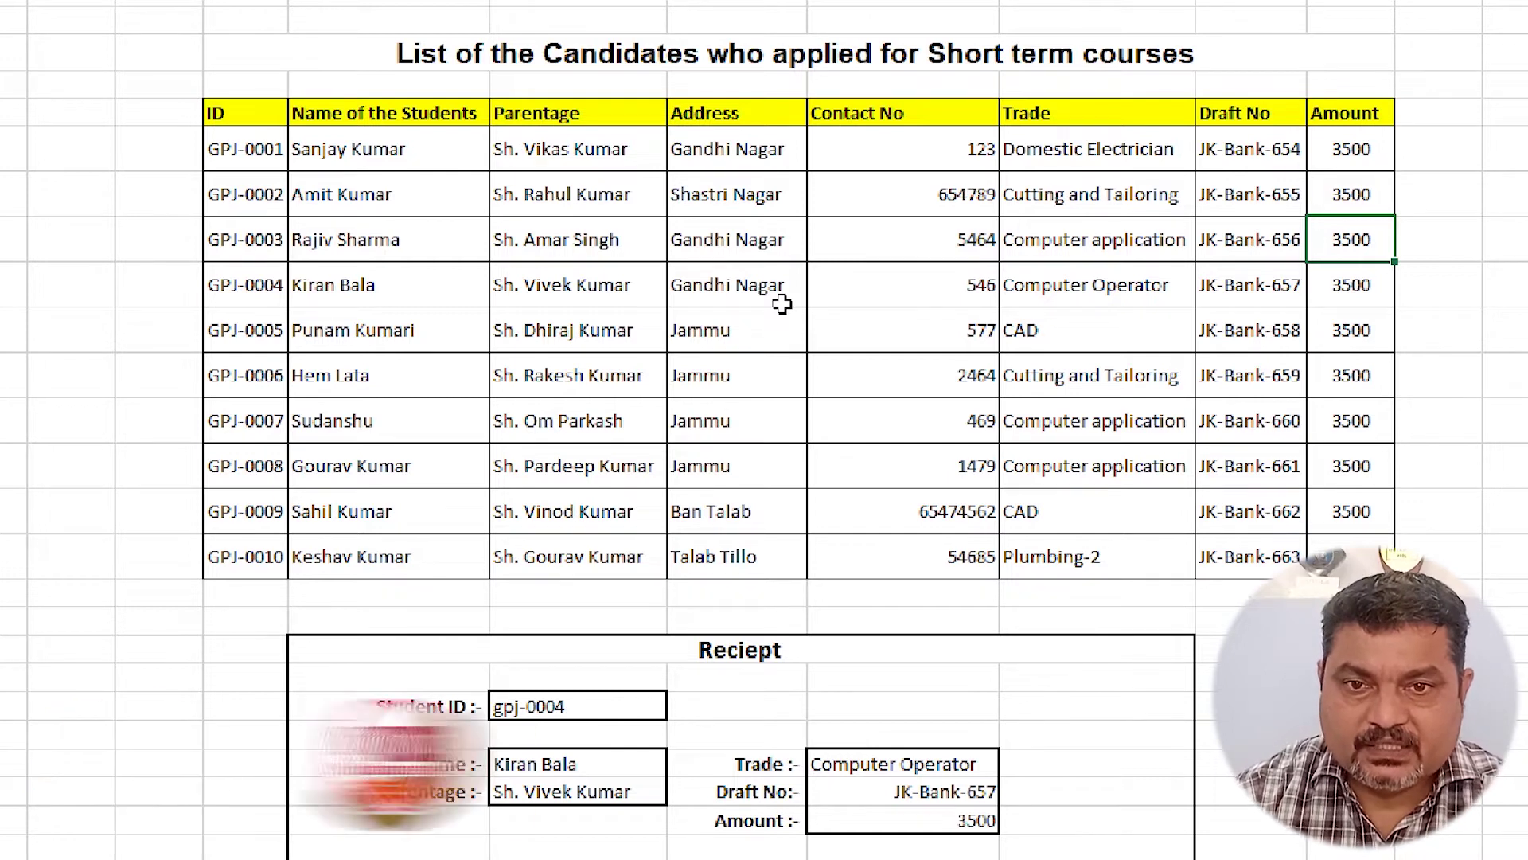
Step: Select the receipt's Student ID cell F23, which currently holds gpj-0004
{"action": "left_click", "coordinate": [784, 288]}
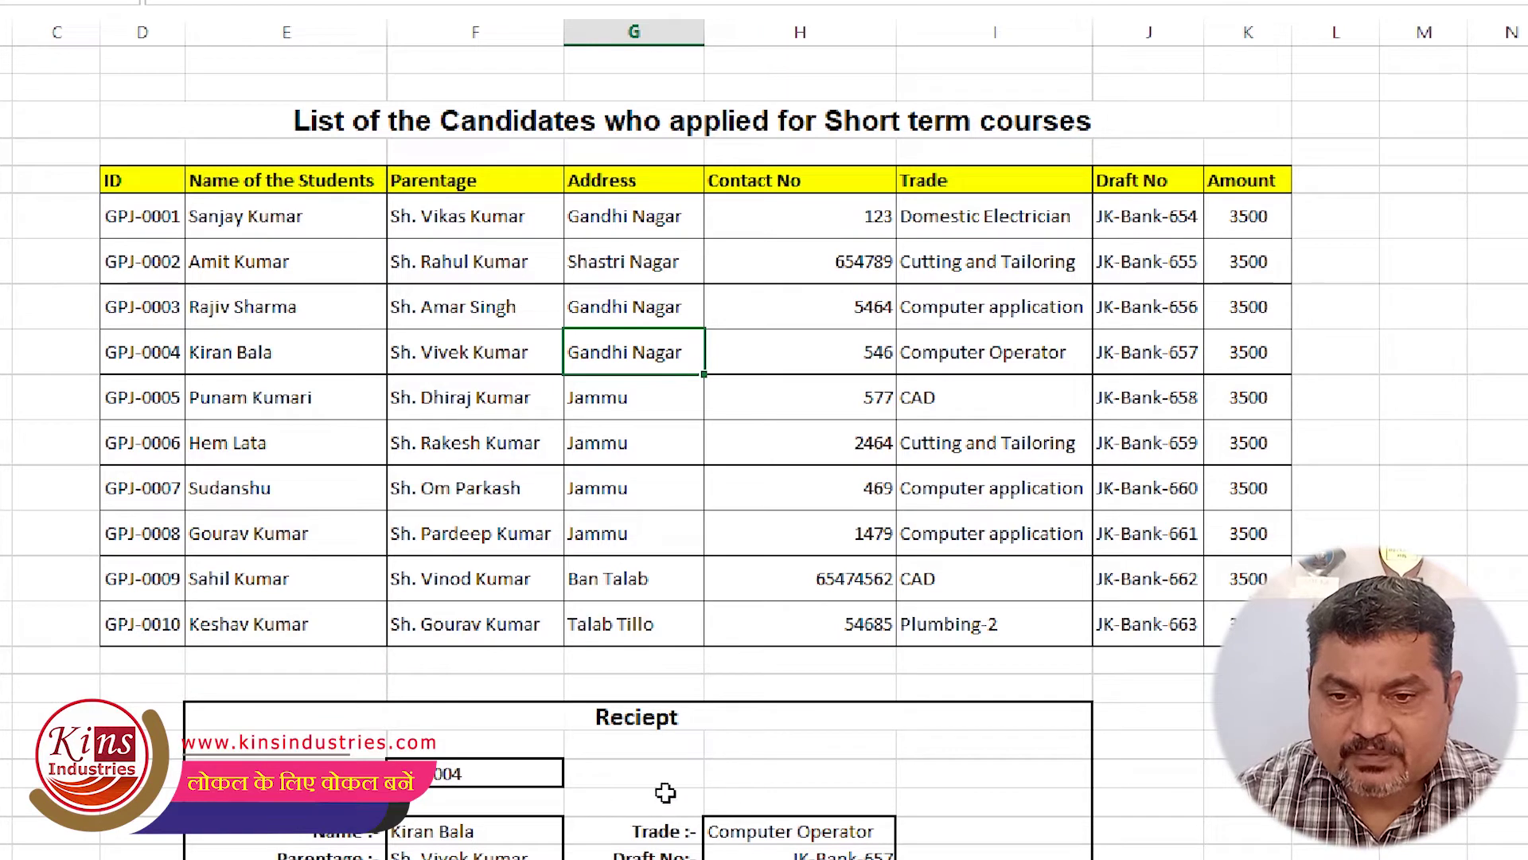
{"action": "left_click", "coordinate": [471, 775]}
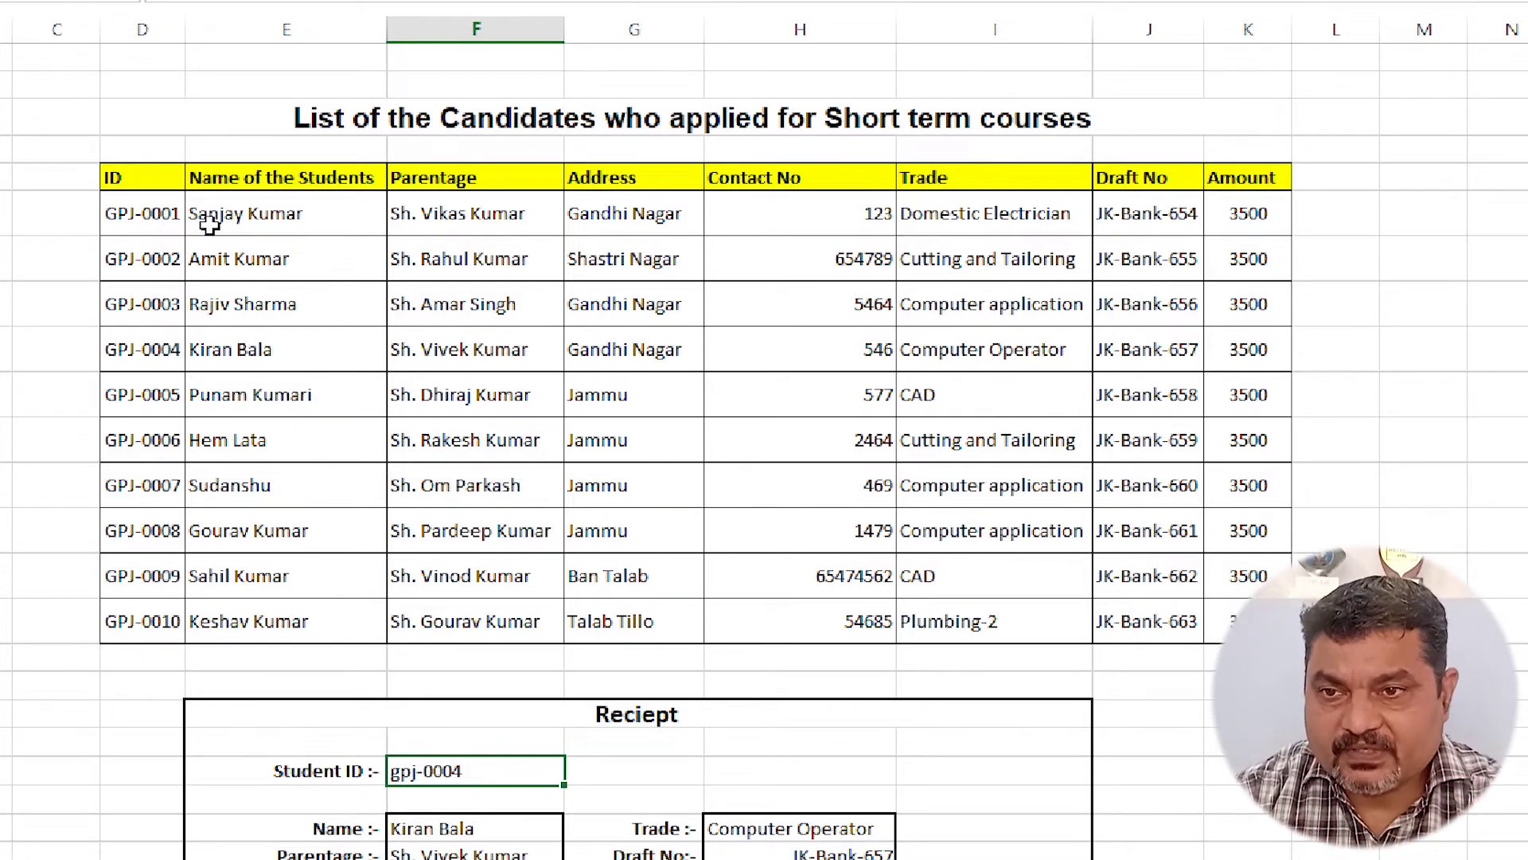
{"action": "scroll", "coordinate": [204, 215], "scroll_direction": "left", "scroll_amount": 1}
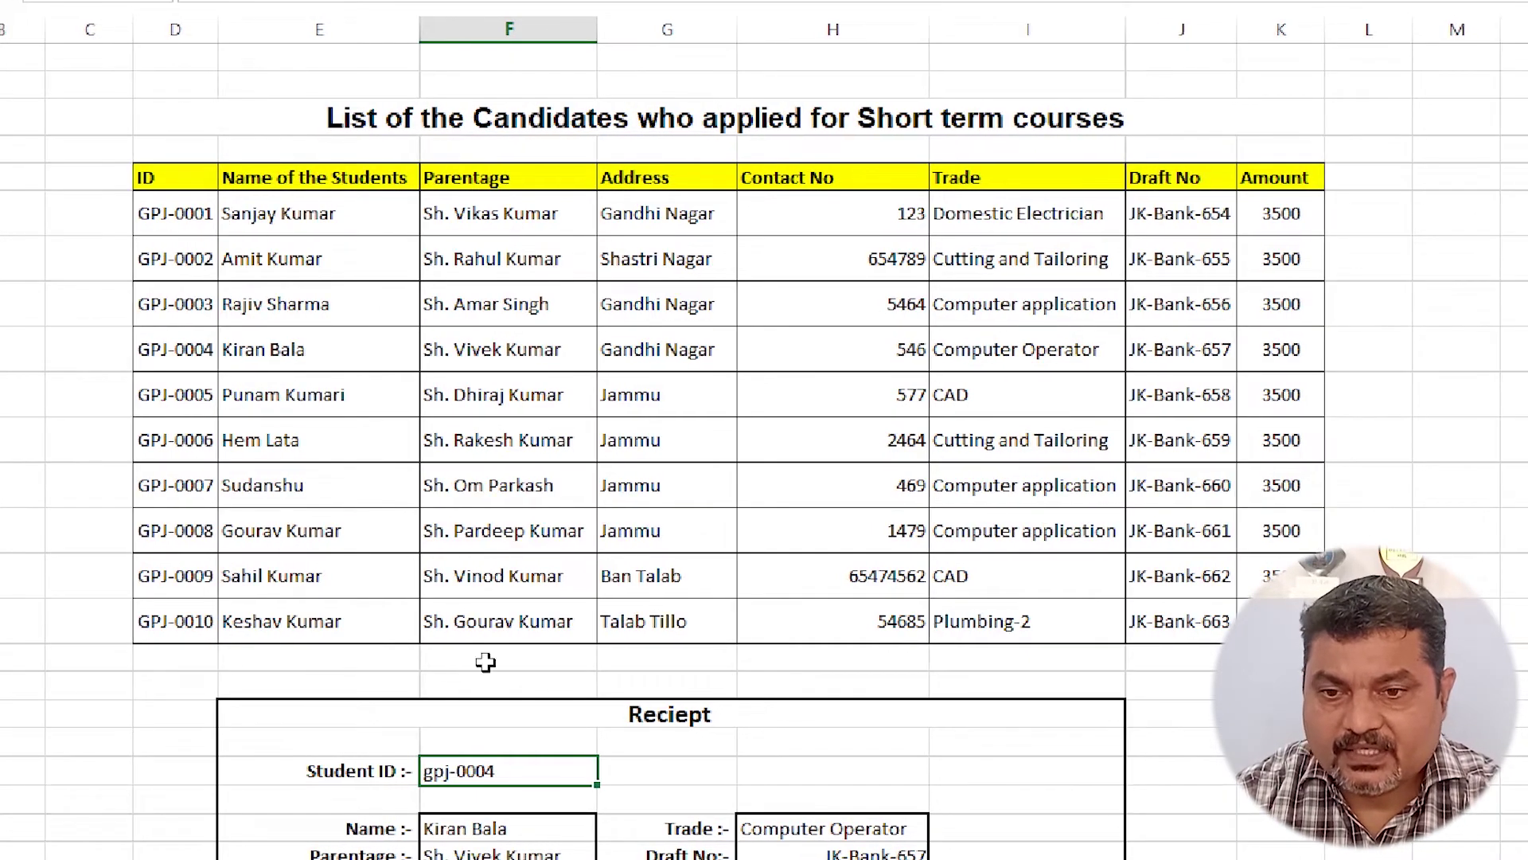
{"action": "scroll", "coordinate": [501, 760], "scroll_direction": "down", "scroll_amount": 1}
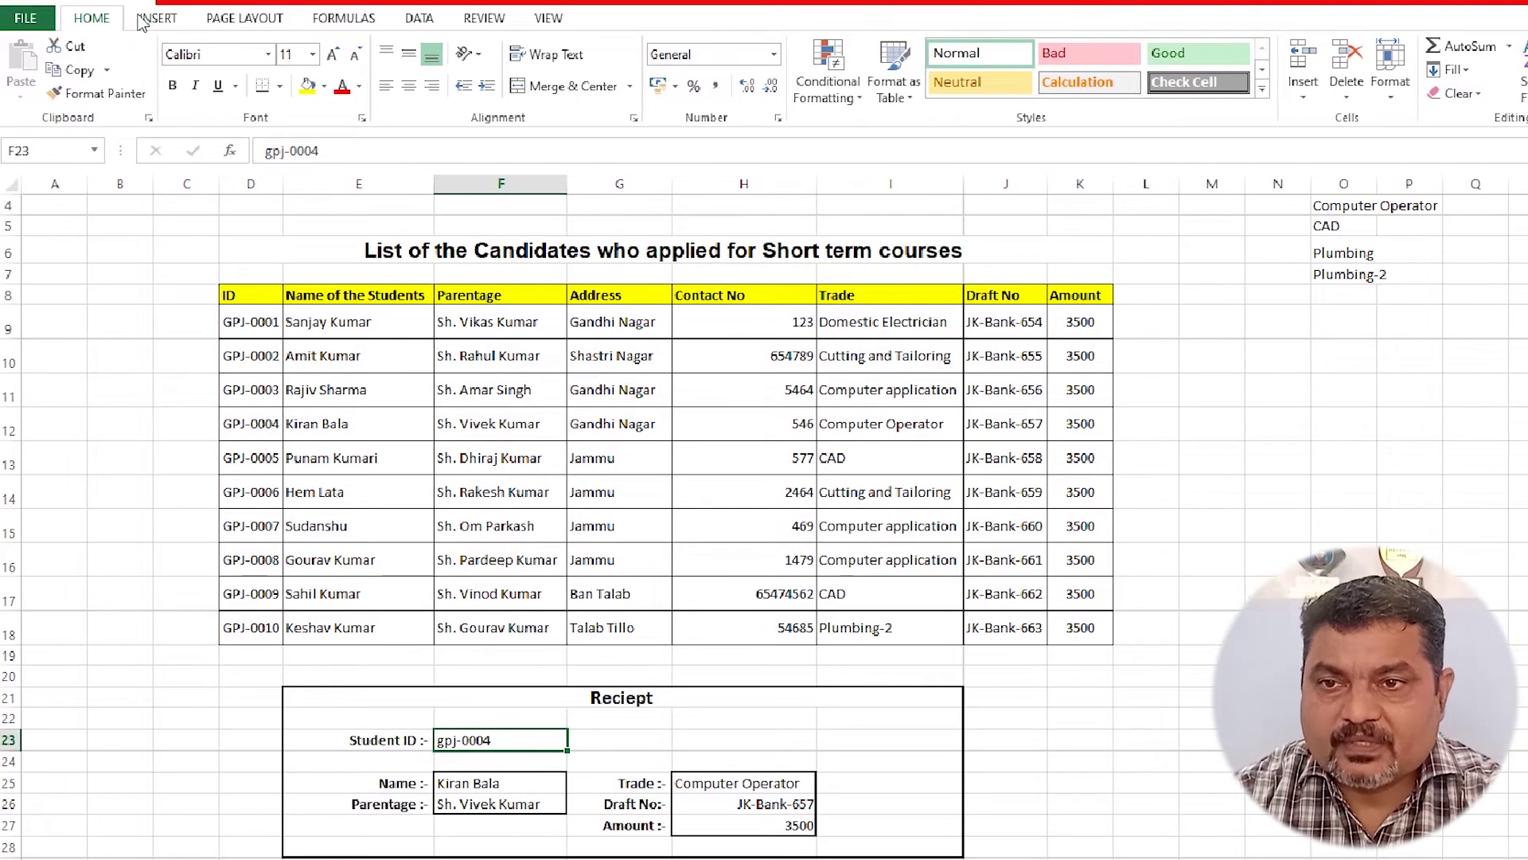
{"action": "left_click", "coordinate": [420, 19]}
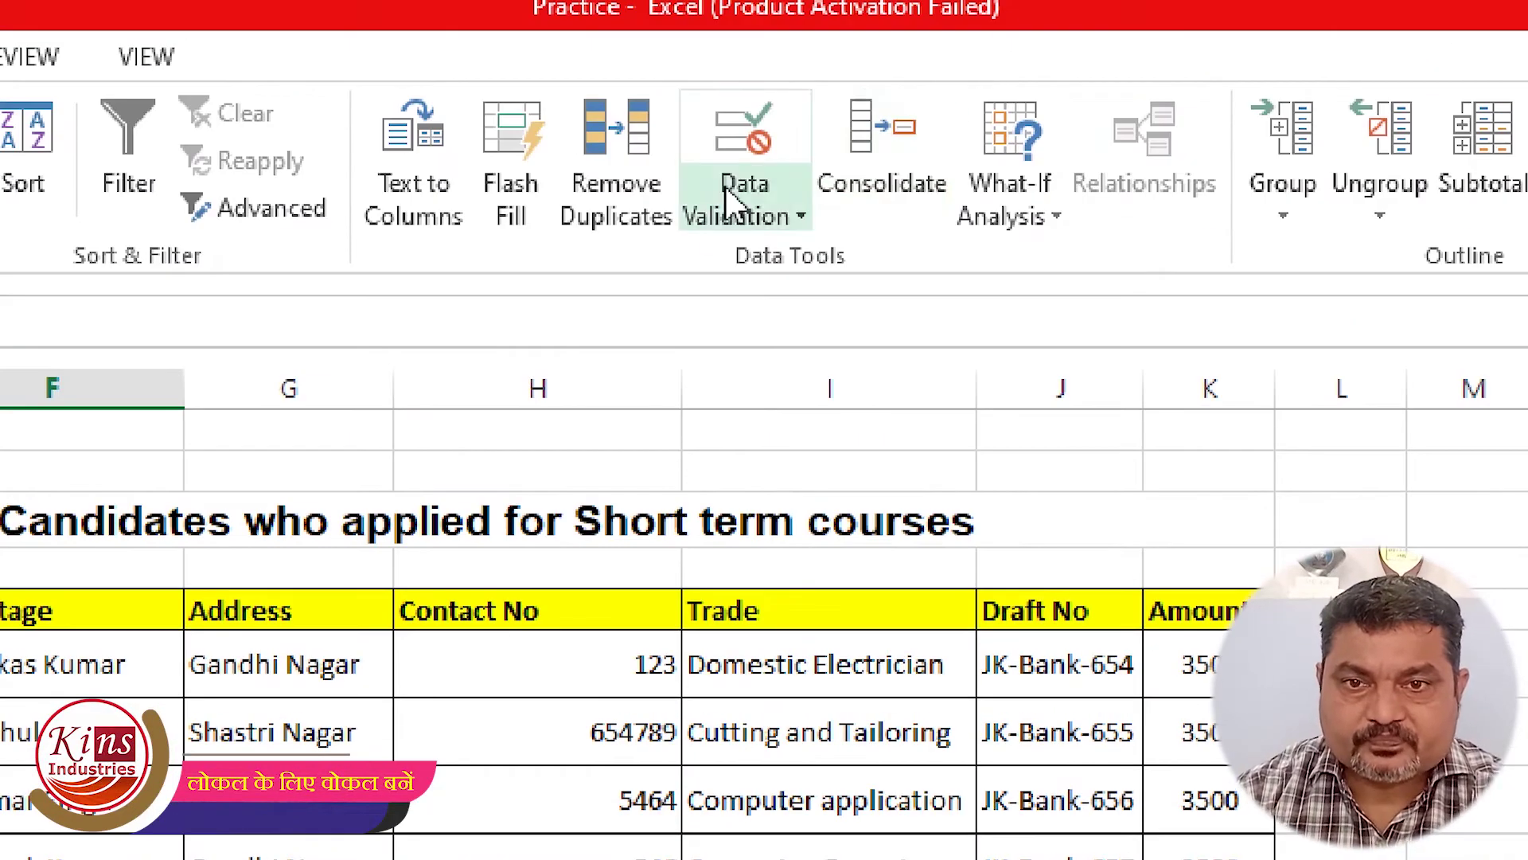
Step: Open the Data Validation dialog for the Student ID cell
{"action": "left_click", "coordinate": [802, 216]}
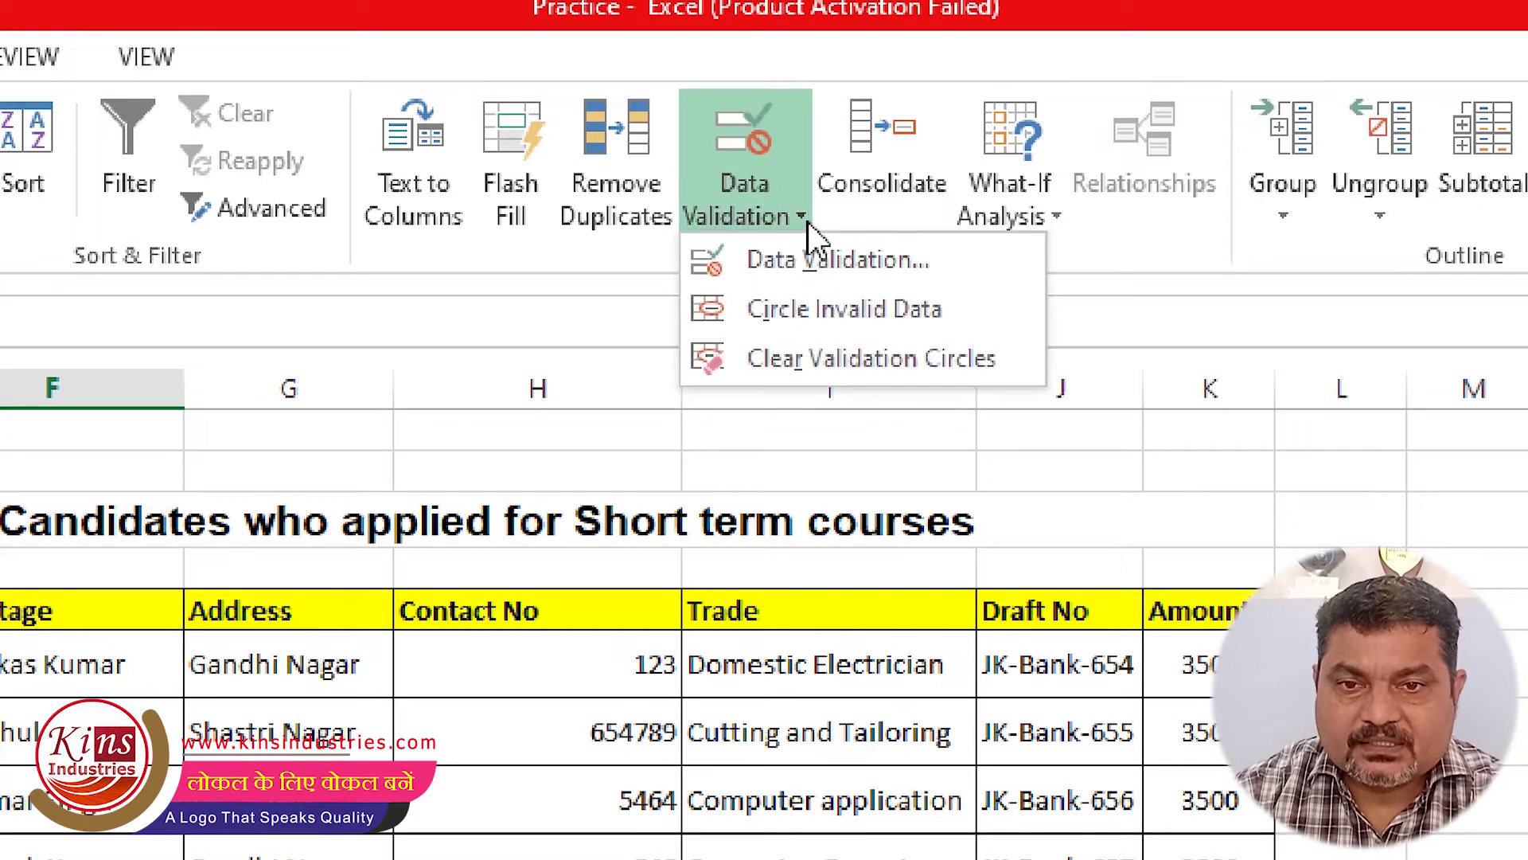
{"action": "left_click", "coordinate": [822, 265]}
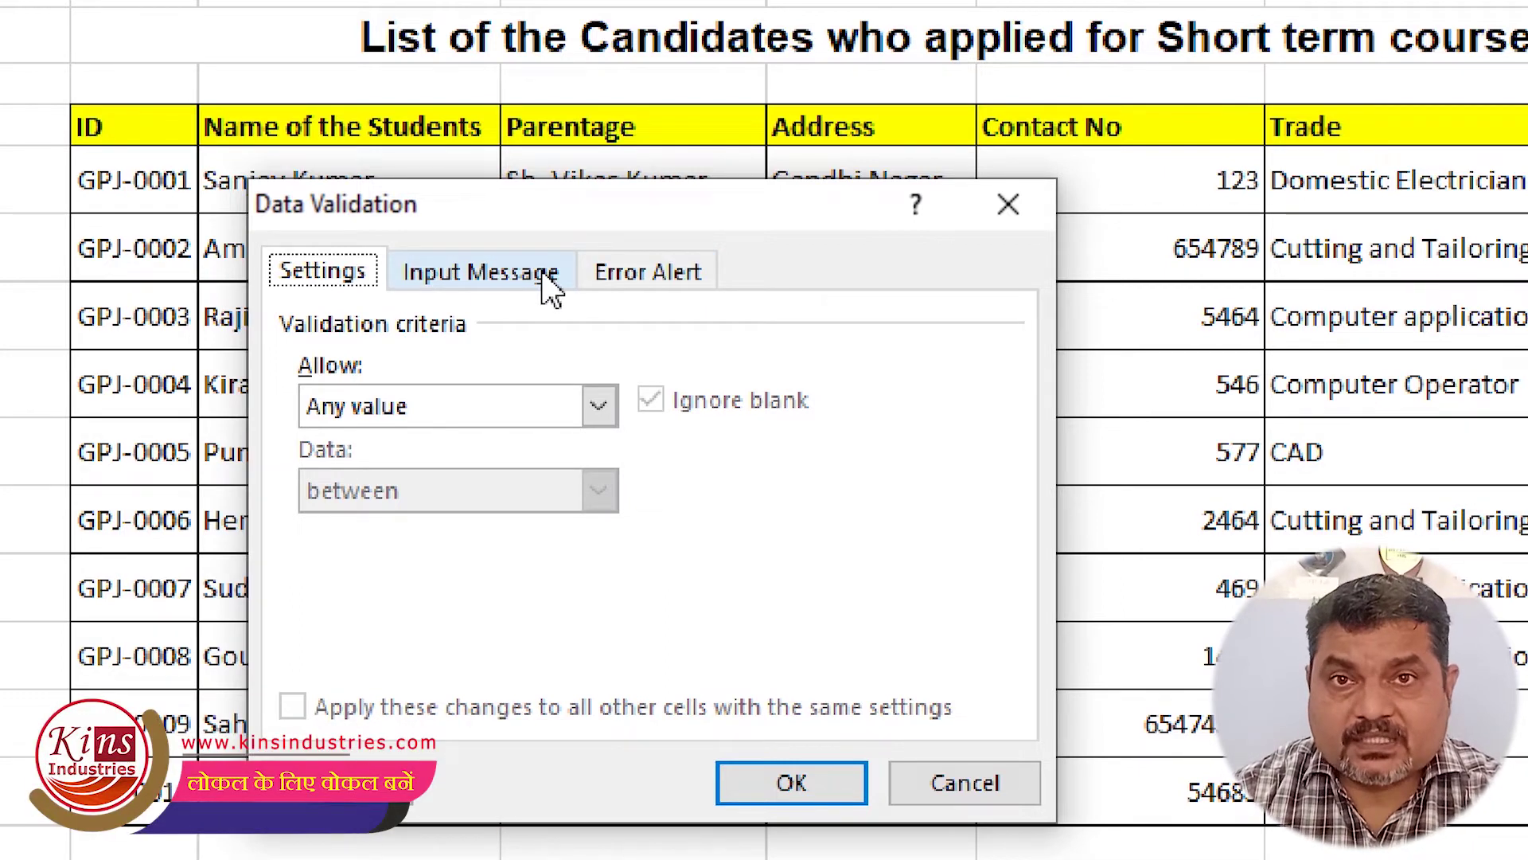
Step: Review the Input Message and Error Alert options, then show the Allow choices under Settings
{"action": "left_click", "coordinate": [549, 288]}
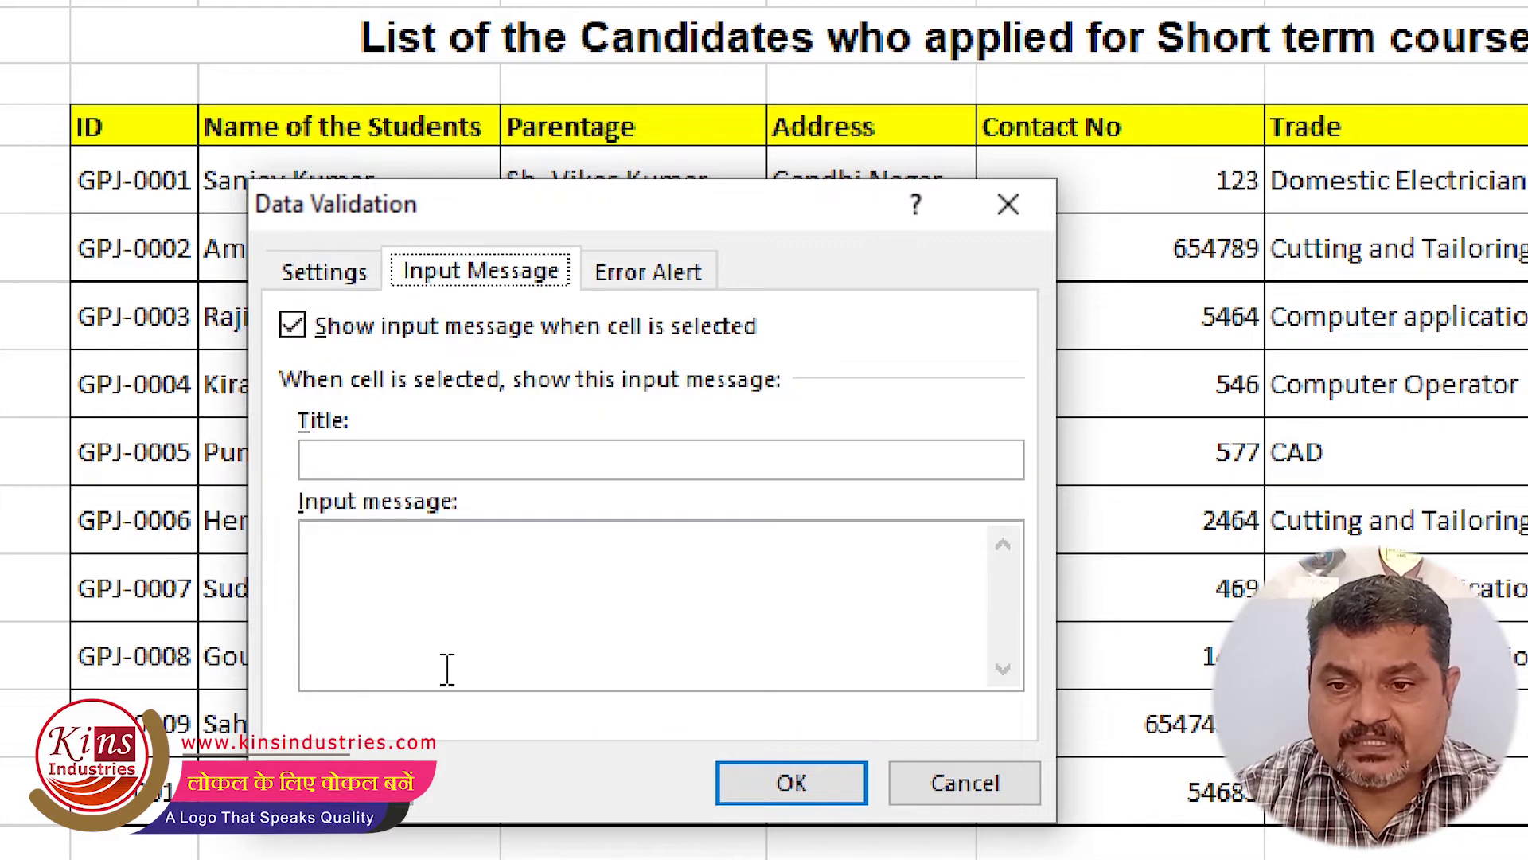
{"action": "left_click", "coordinate": [651, 279]}
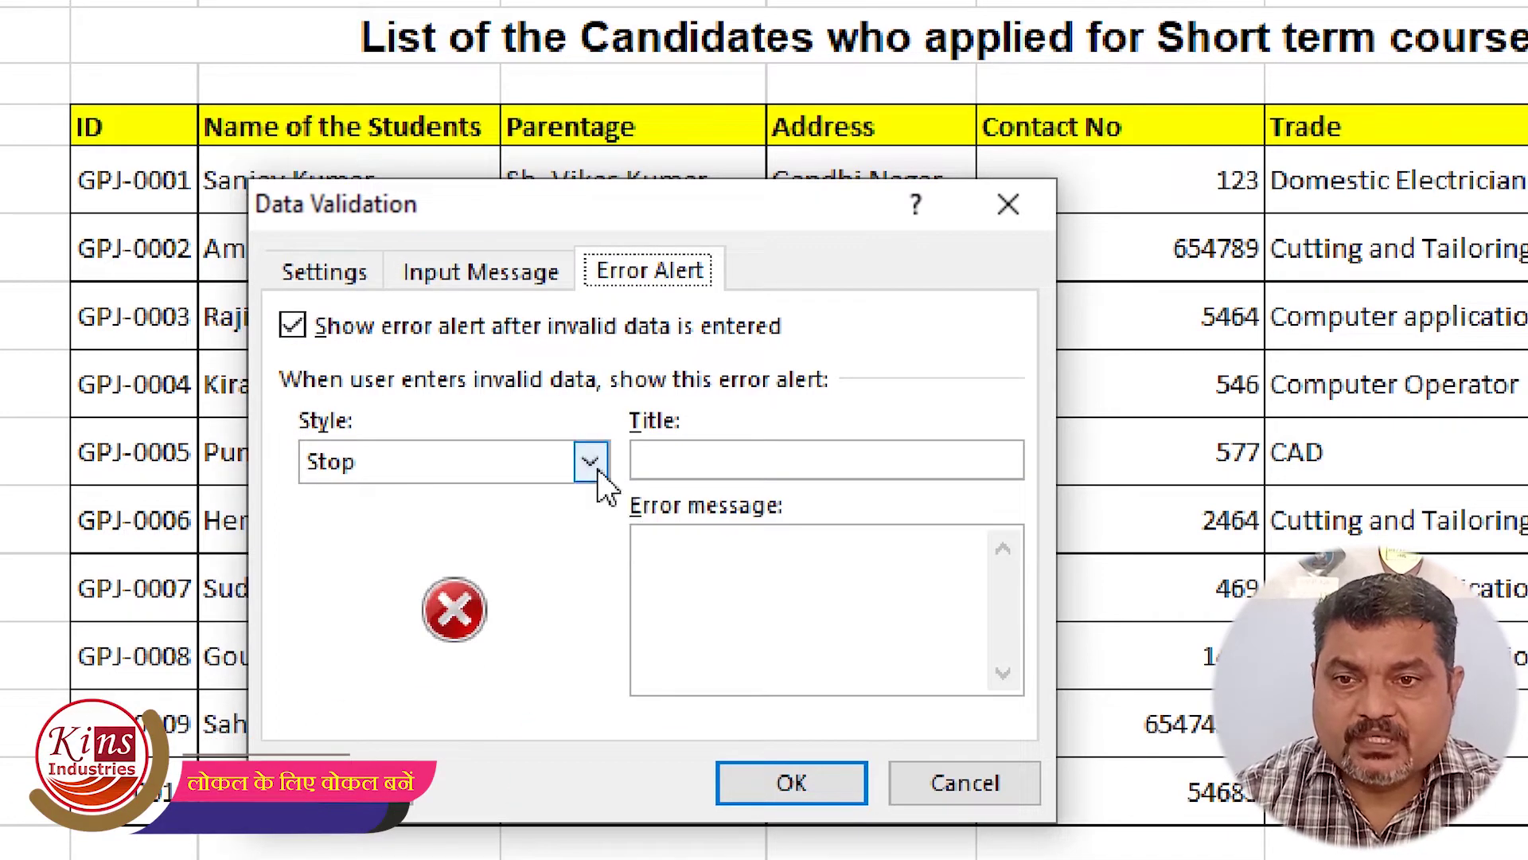
{"action": "left_click", "coordinate": [341, 287]}
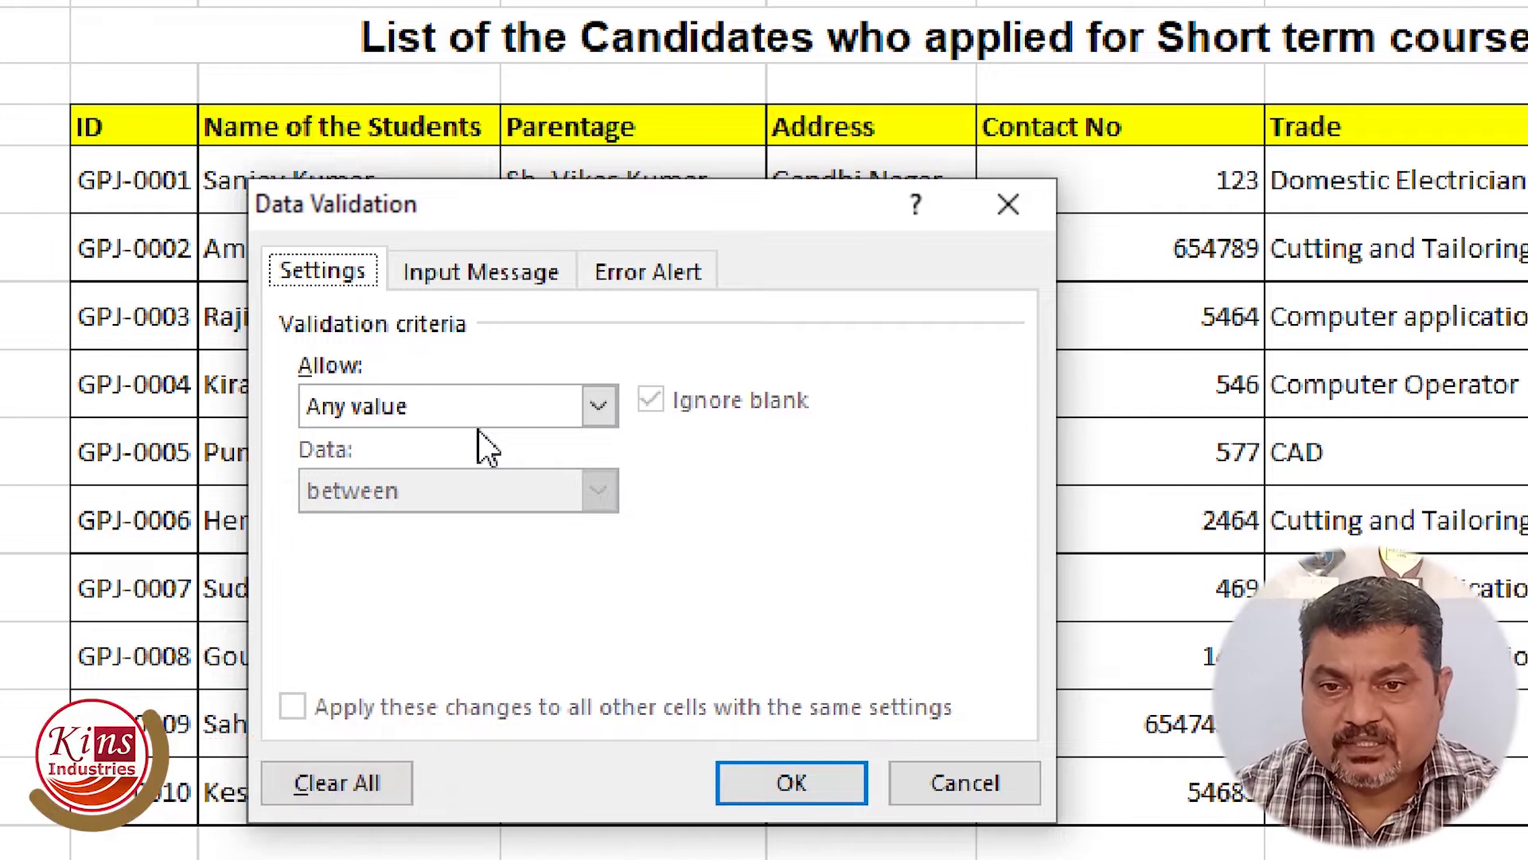
{"action": "left_click", "coordinate": [599, 407]}
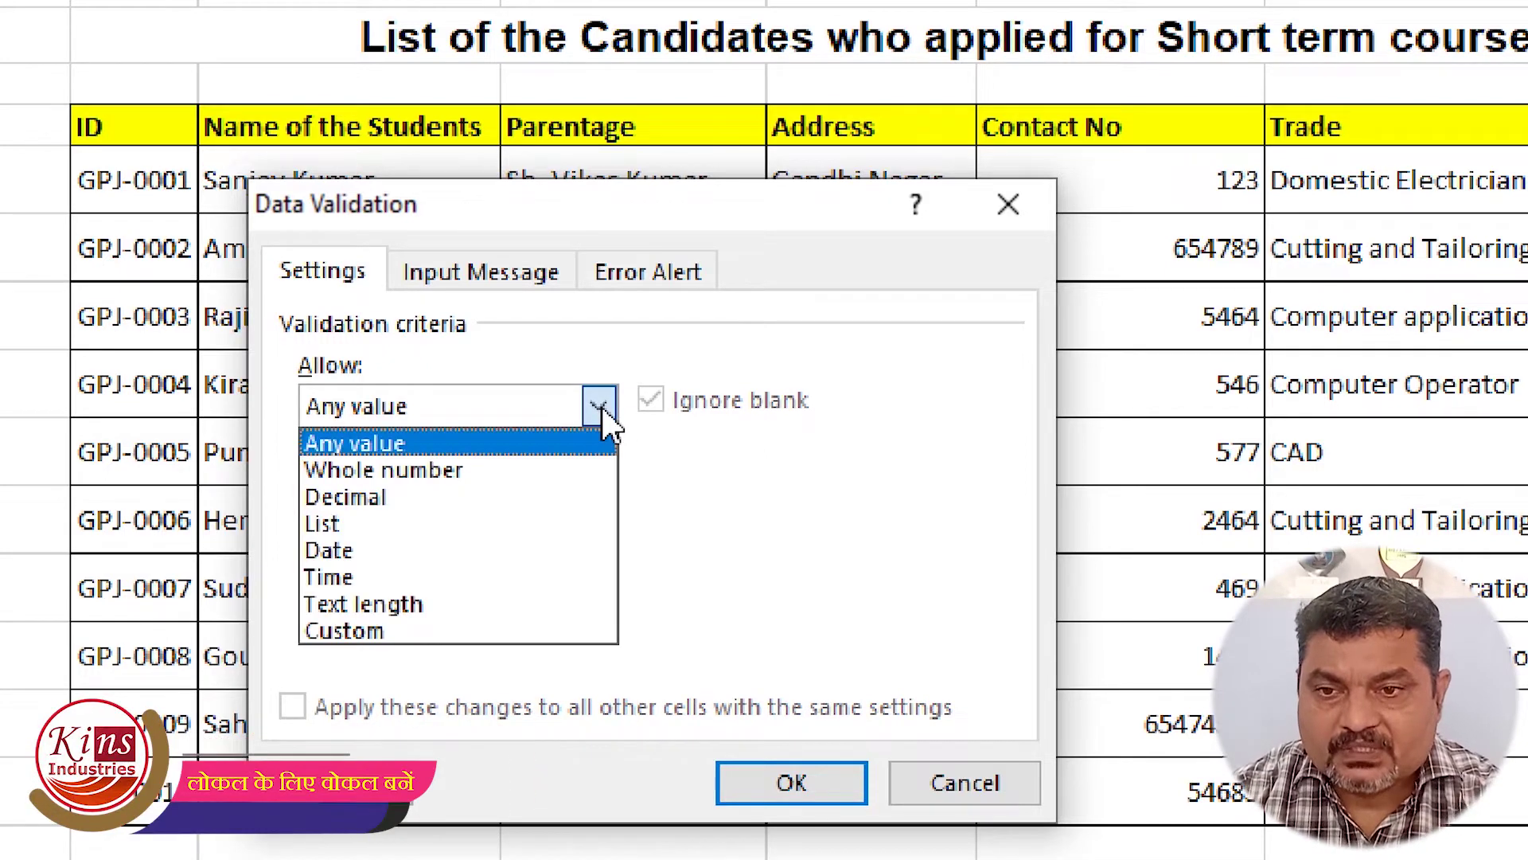
Step: Restrict the Student ID cell to a List with source =$D$9:$D$18
{"action": "left_click", "coordinate": [334, 530]}
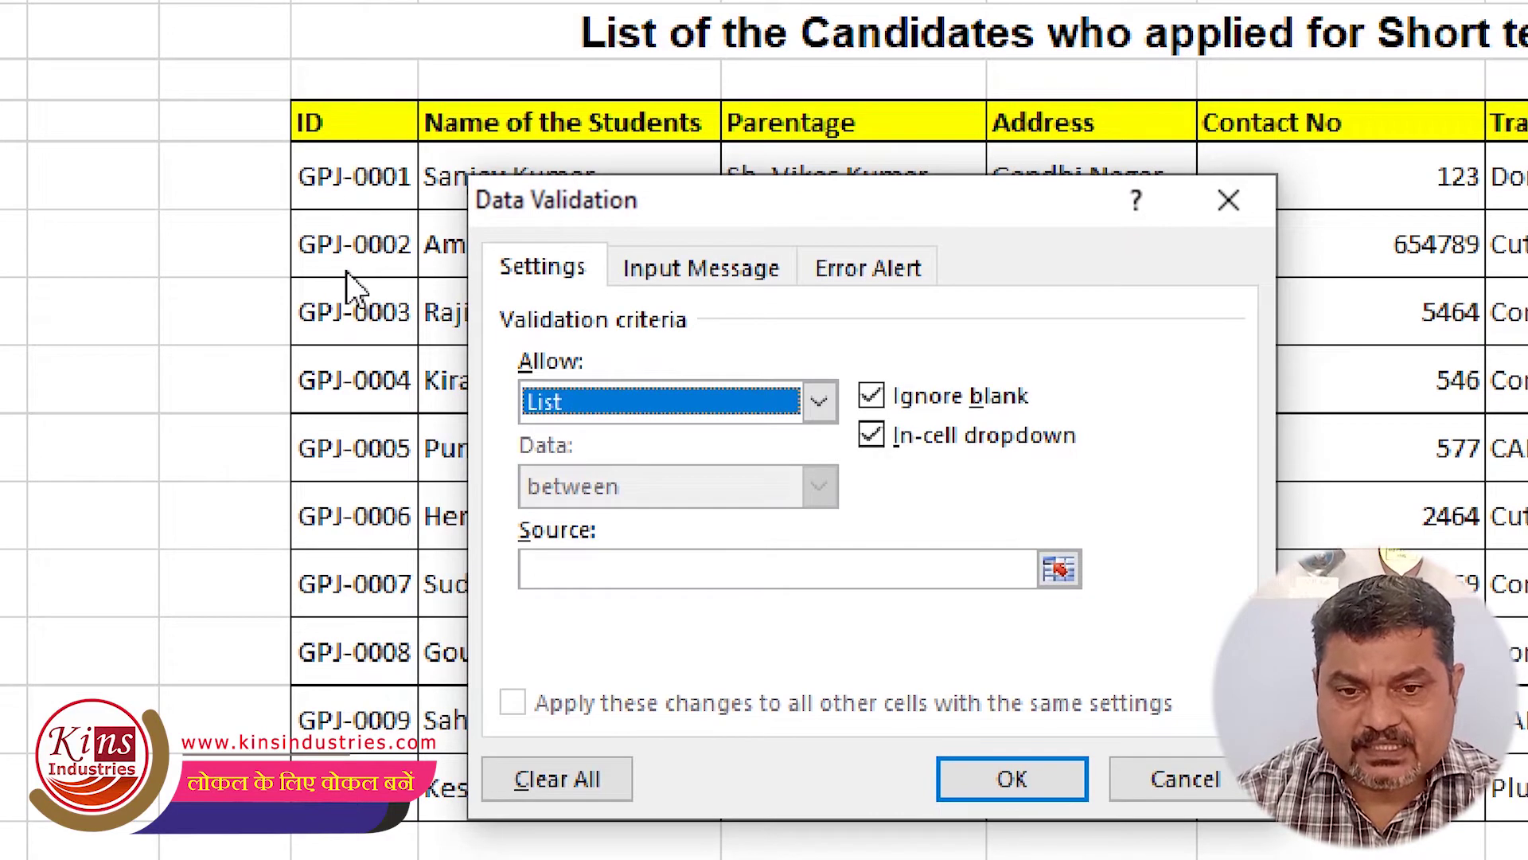
{"action": "left_click", "coordinate": [597, 568]}
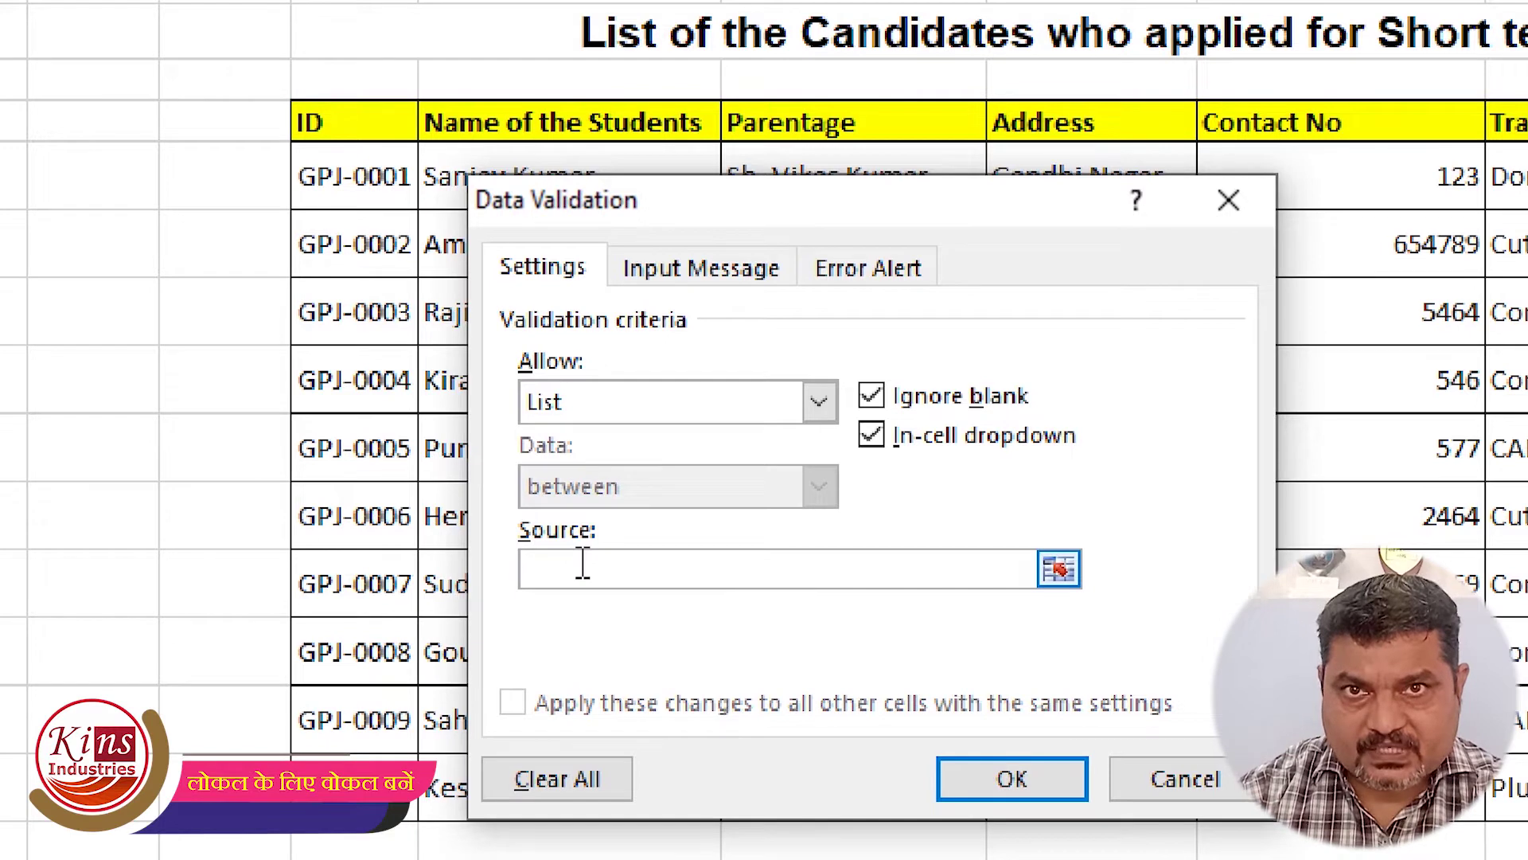
{"action": "left_click_drag", "start_coordinate": [327, 176], "coordinate": [342, 791]}
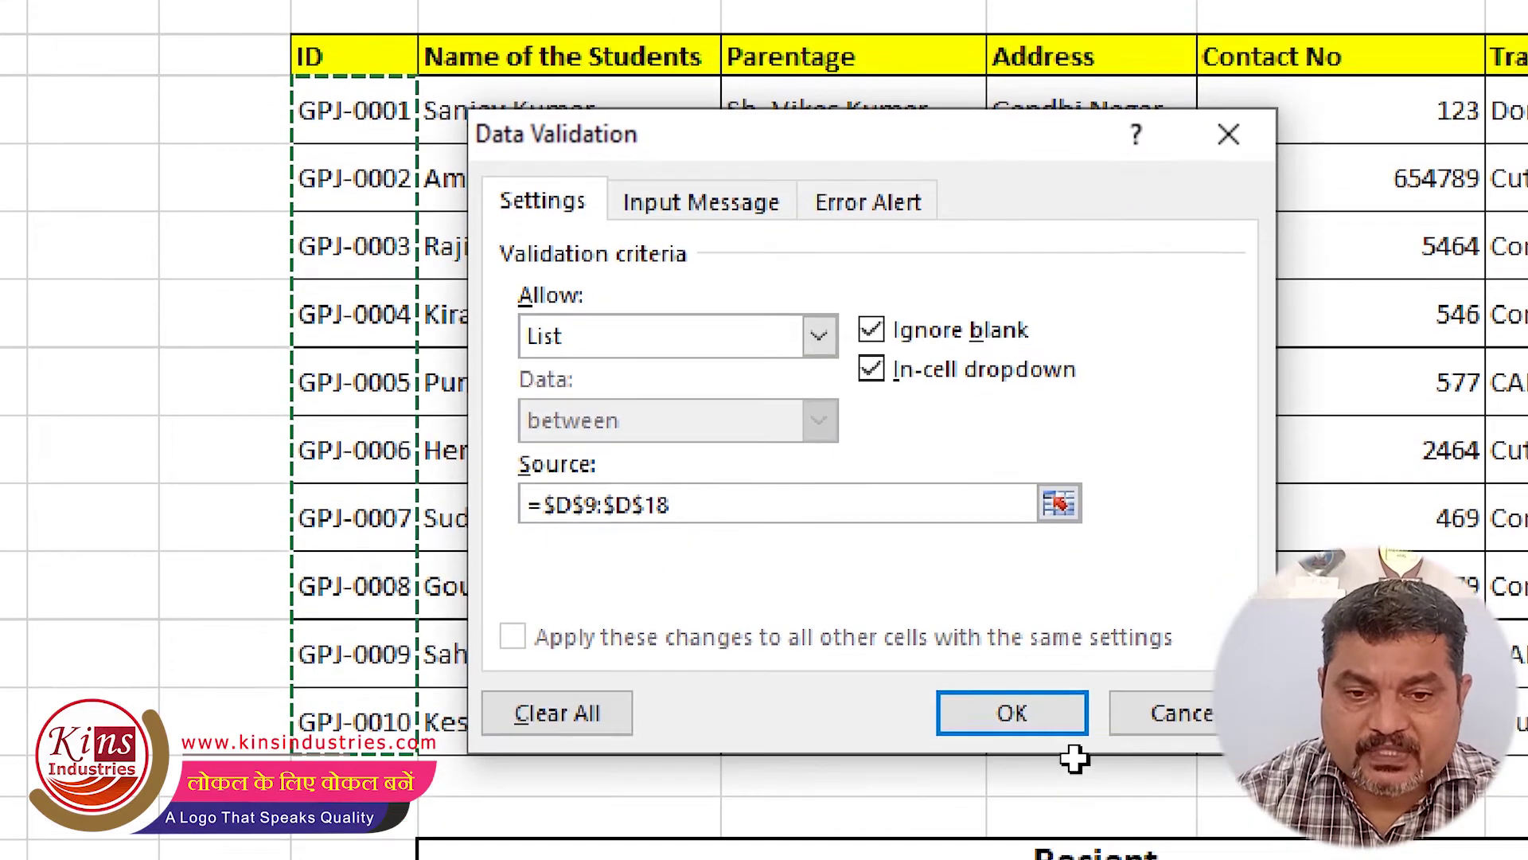
{"action": "left_click", "coordinate": [1026, 722]}
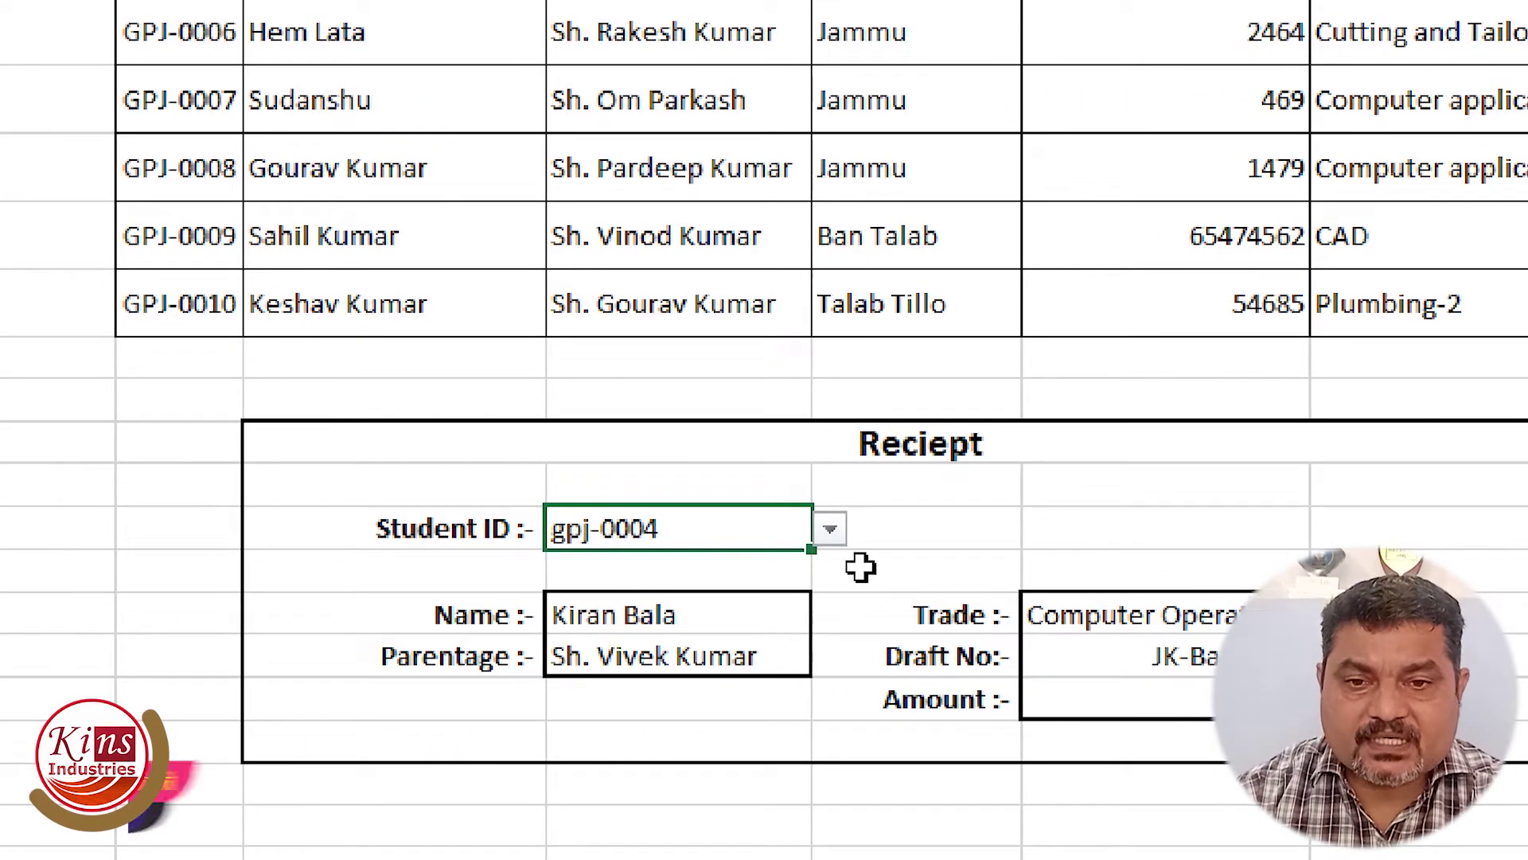
Step: Pick GPJ-0007 from the Student ID dropdown, then switch it to GPJ-0004
{"action": "left_click", "coordinate": [830, 529]}
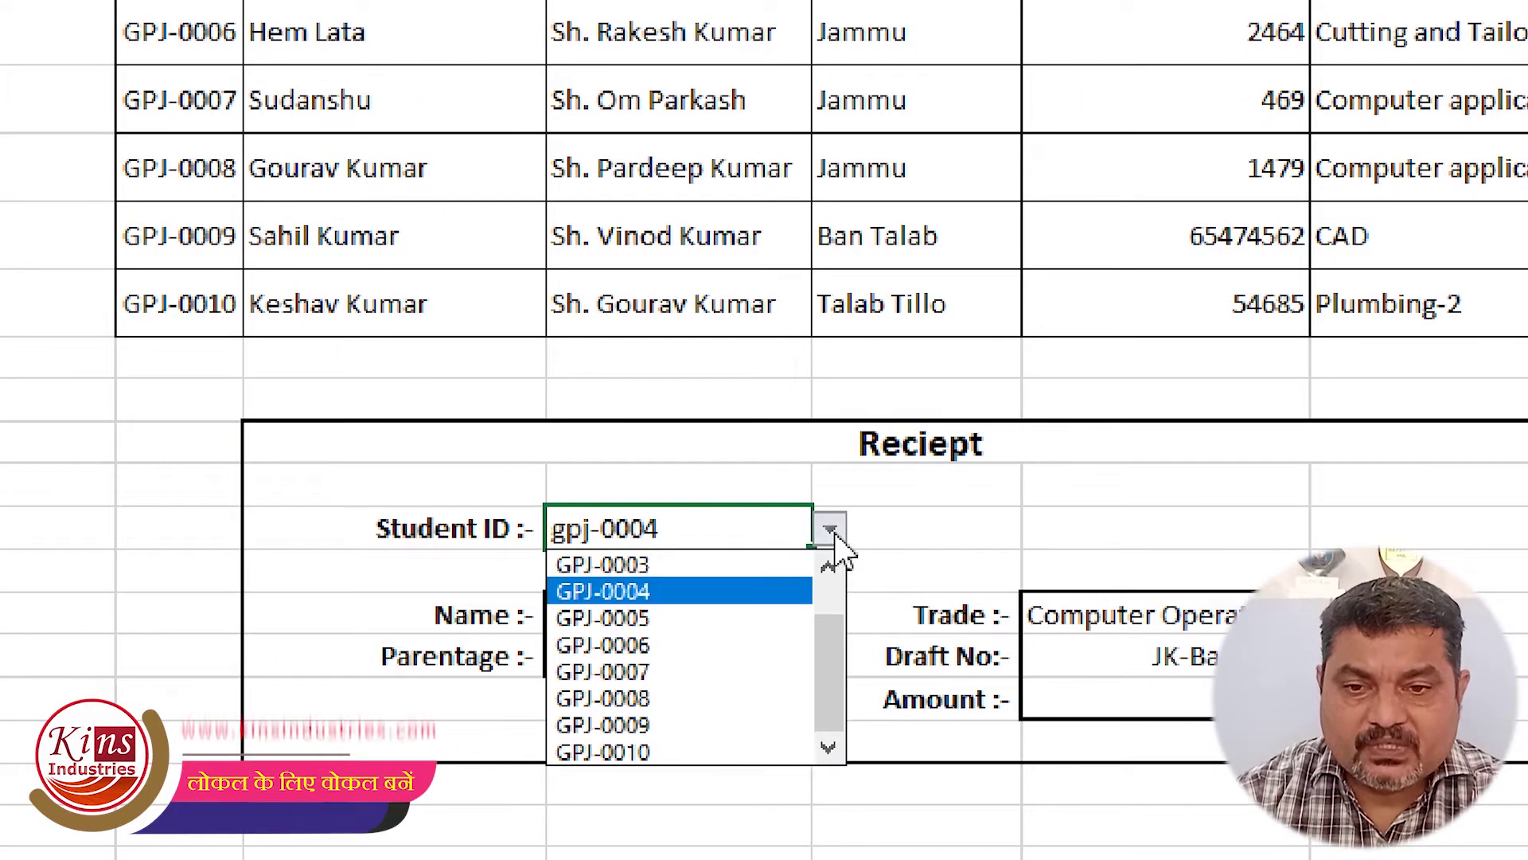
{"action": "mouse_move", "coordinate": [825, 663]}
{"action": "left_mouse_down"}
{"action": "mouse_move", "coordinate": [831, 624]}
{"action": "mouse_move", "coordinate": [832, 754]}
{"action": "left_mouse_up"}
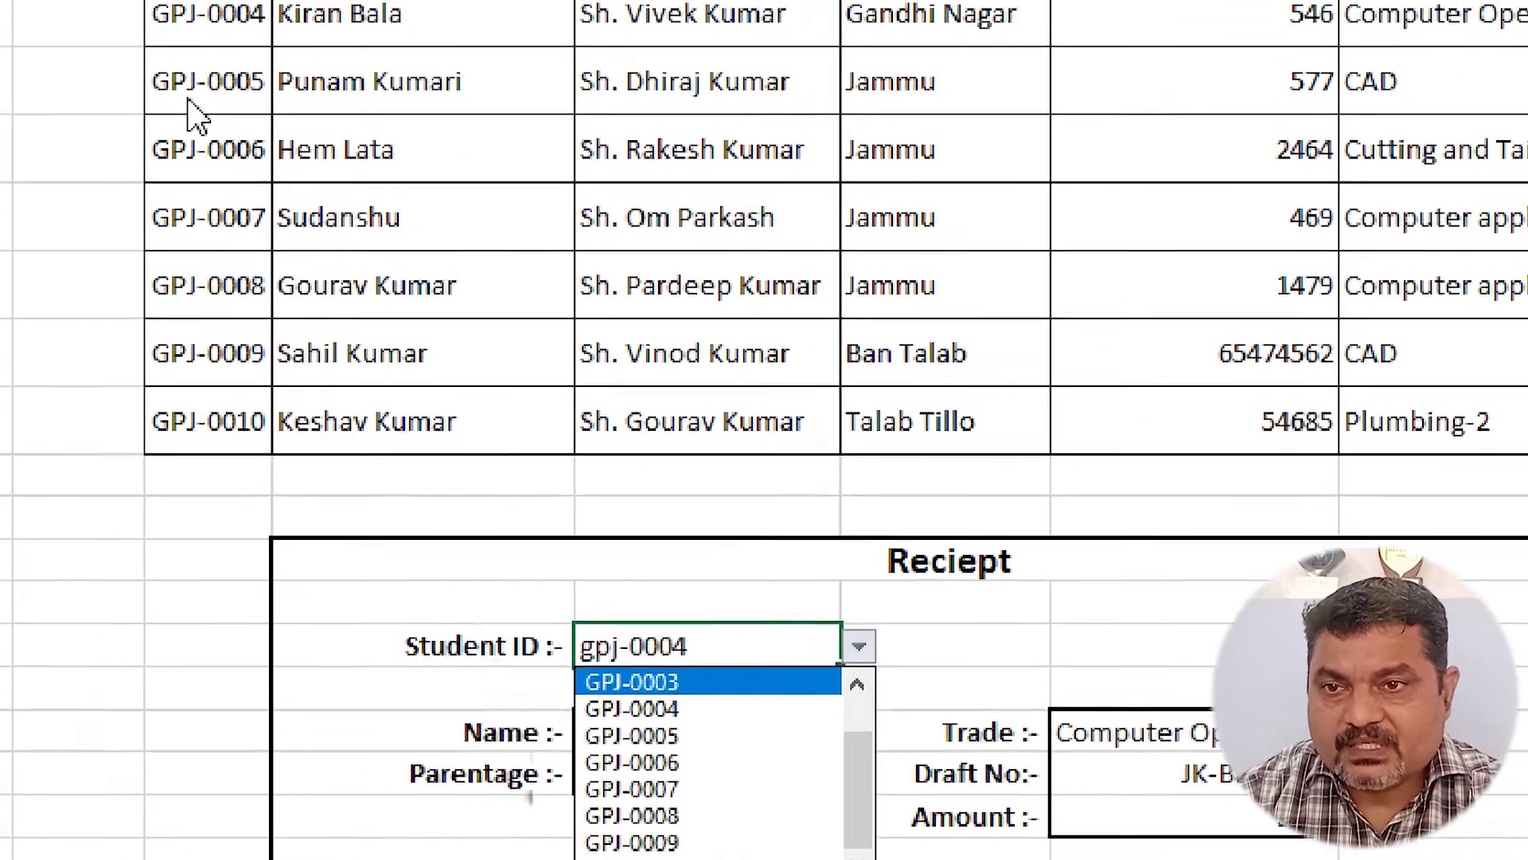
{"action": "scroll", "coordinate": [194, 115], "scroll_direction": "up", "scroll_amount": 1}
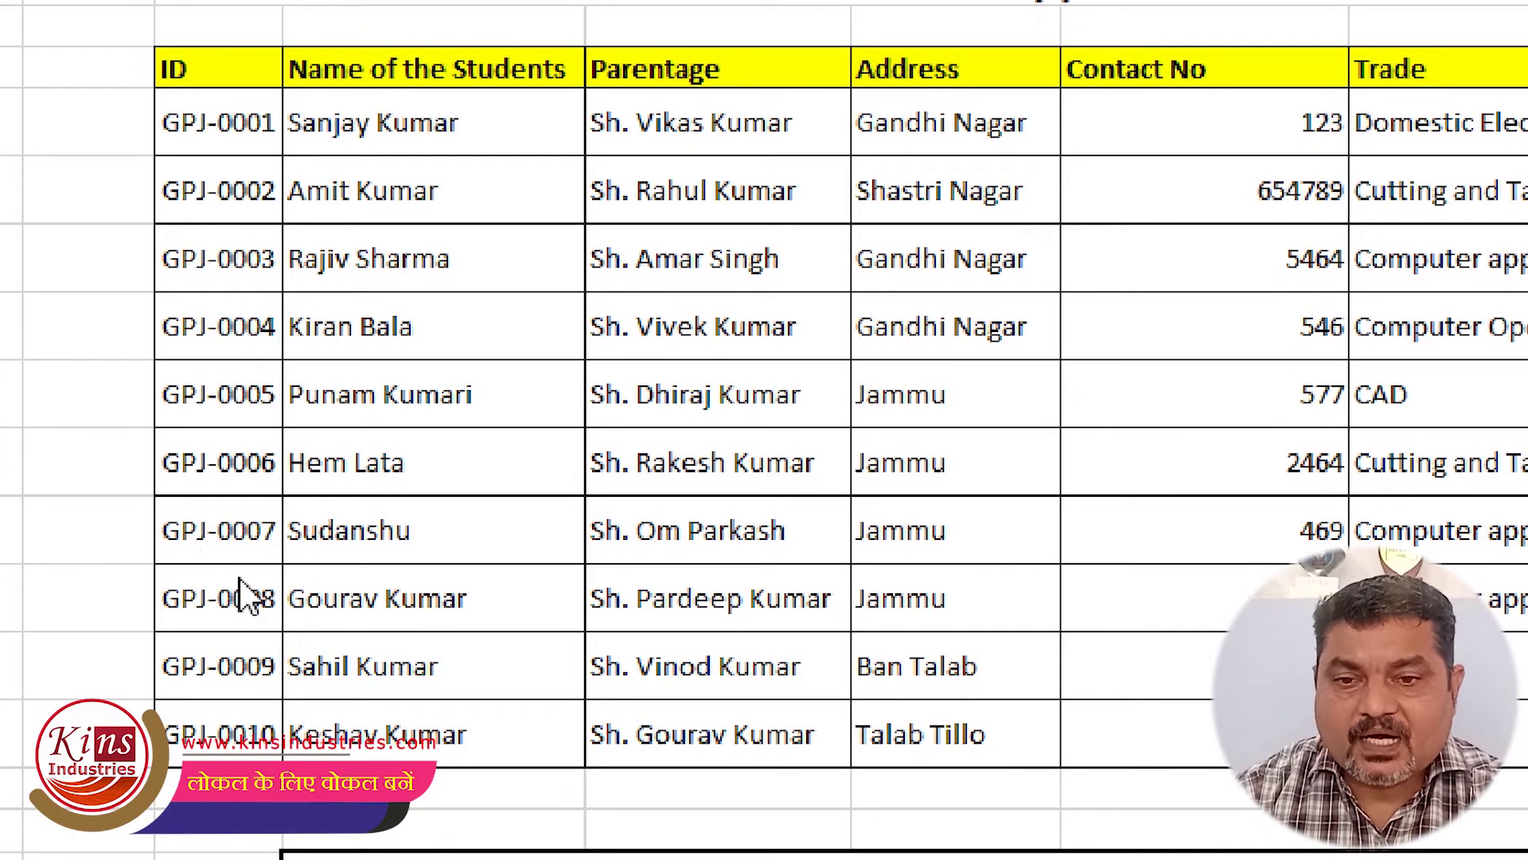
{"action": "scroll", "coordinate": [820, 720], "scroll_direction": "down", "scroll_amount": 1}
{"action": "scroll", "coordinate": [779, 826], "scroll_direction": "down", "scroll_amount": 1}
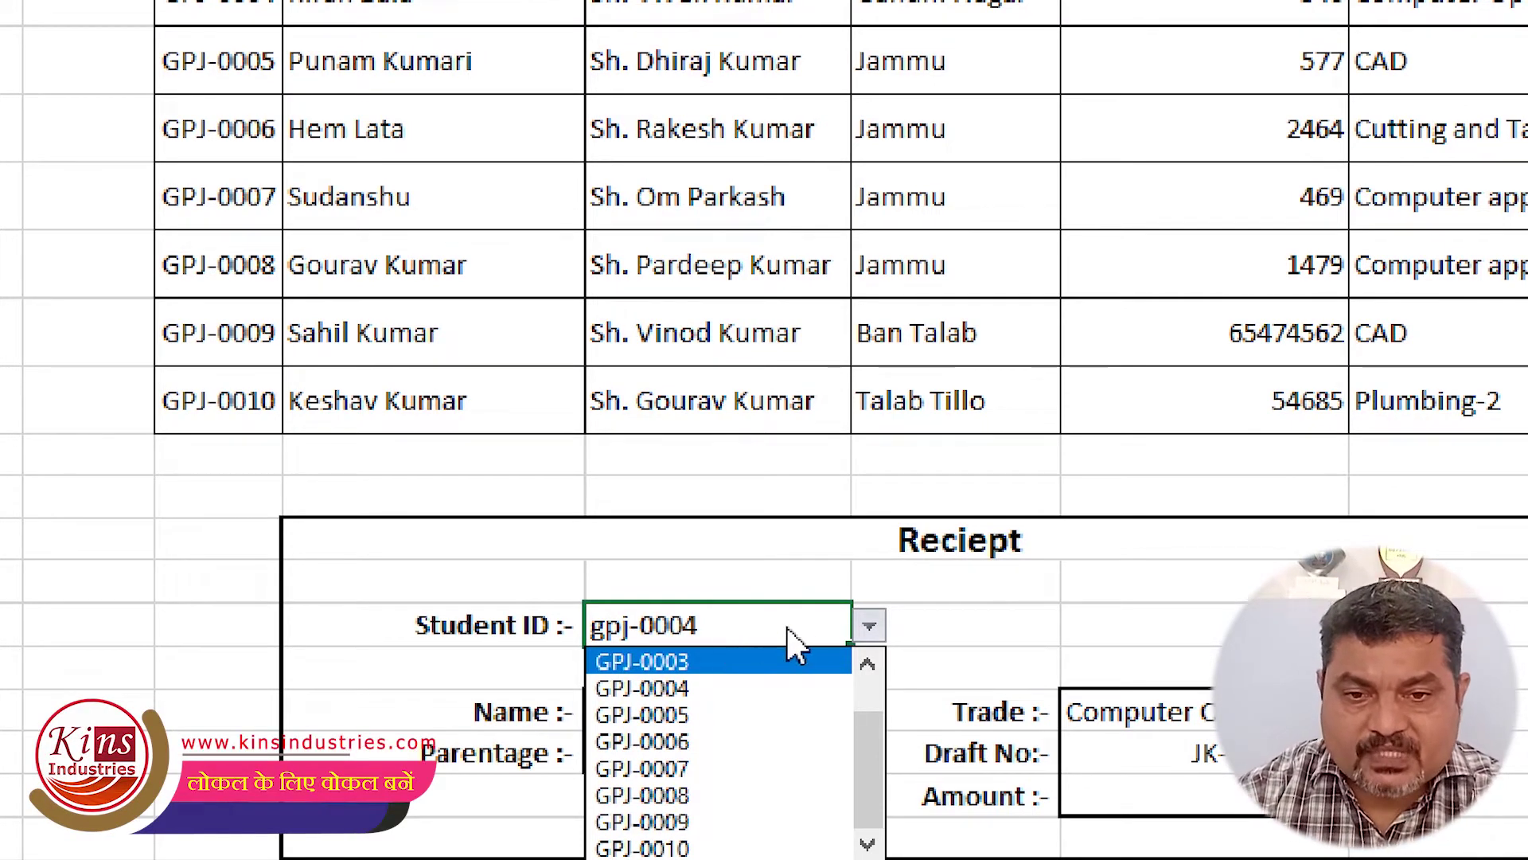
{"action": "left_click_drag", "start_coordinate": [885, 824], "coordinate": [850, 800]}
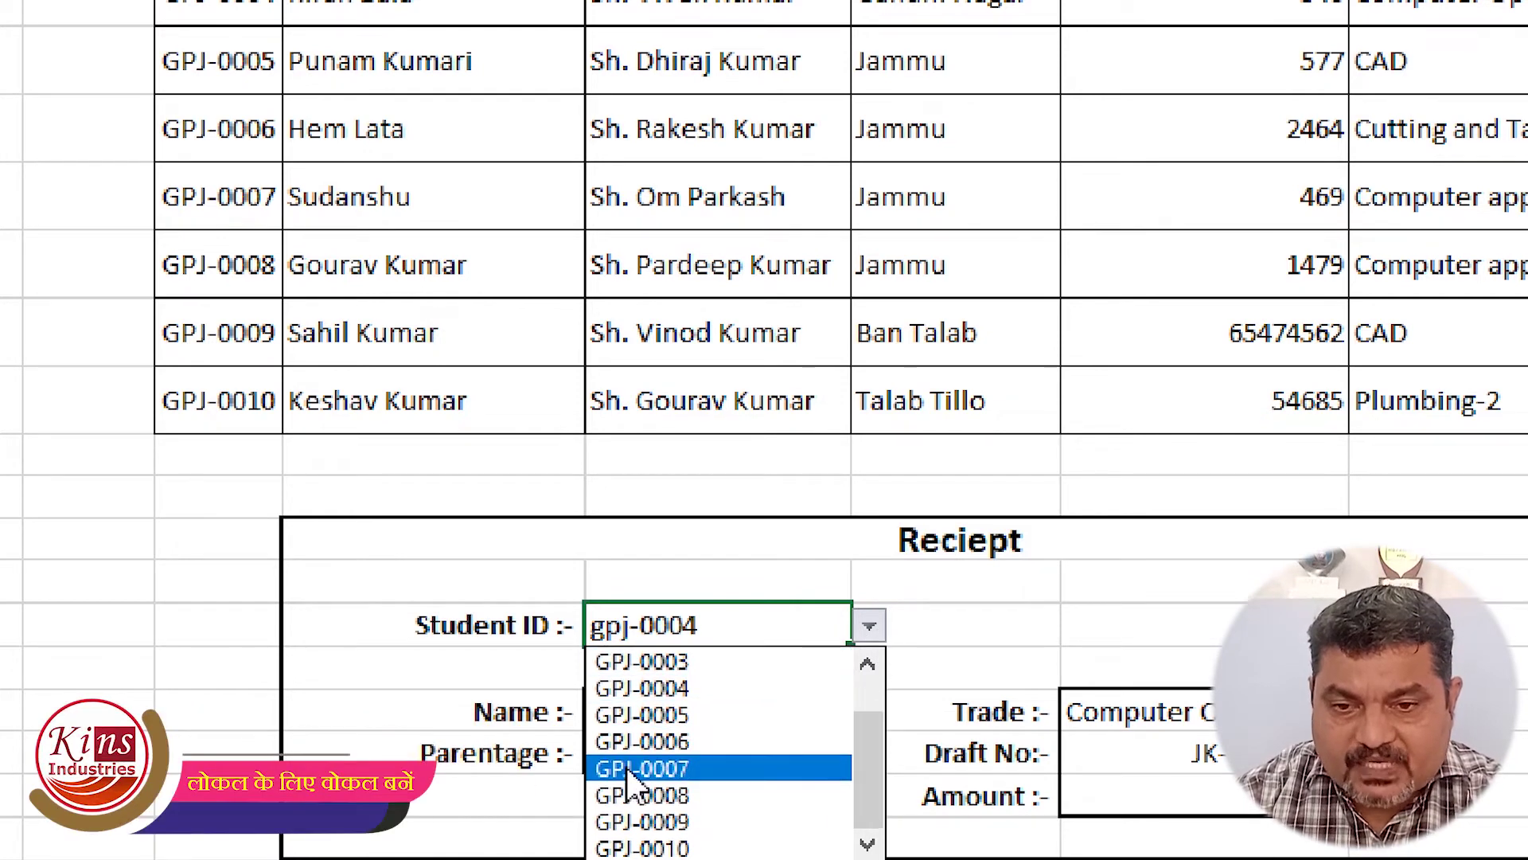
{"action": "left_click", "coordinate": [644, 768]}
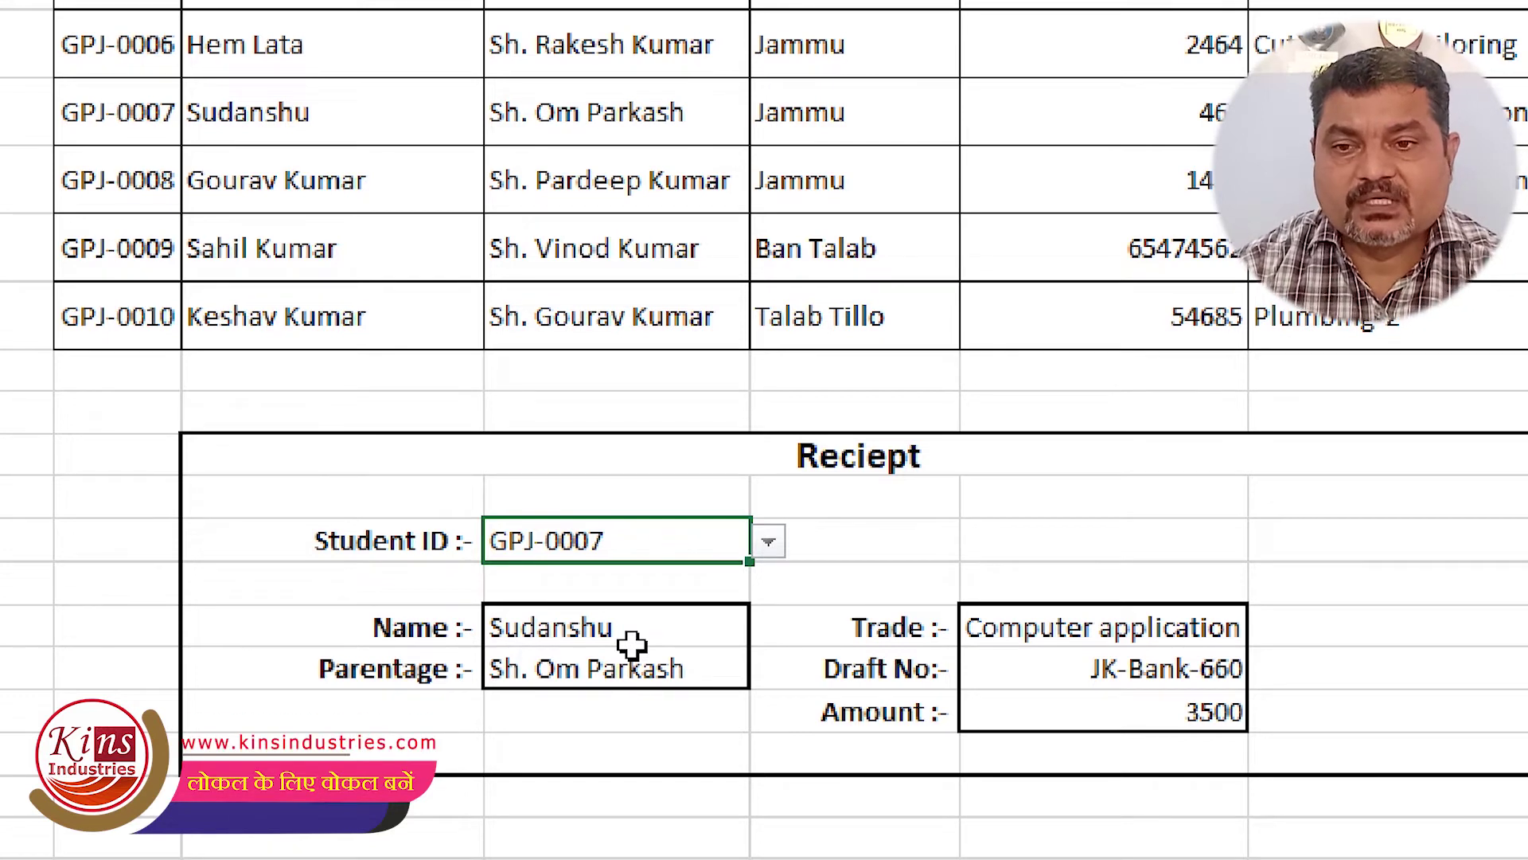
{"action": "left_click", "coordinate": [770, 549]}
{"action": "left_click", "coordinate": [546, 601]}
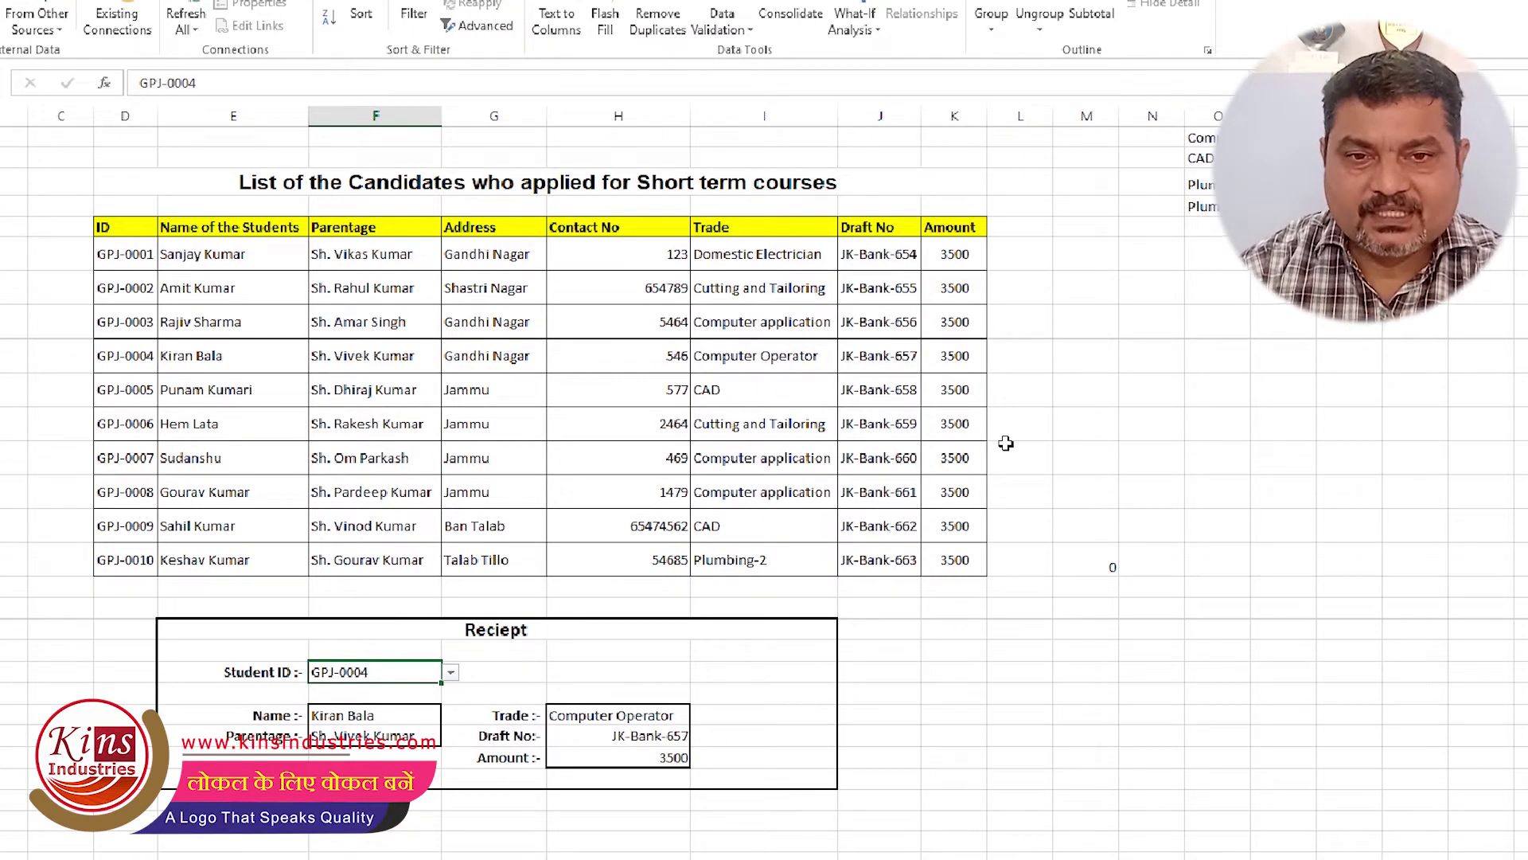
Step: Select the first Amount cell K9, then an empty cell beside the Amount column
{"action": "left_click", "coordinate": [958, 261]}
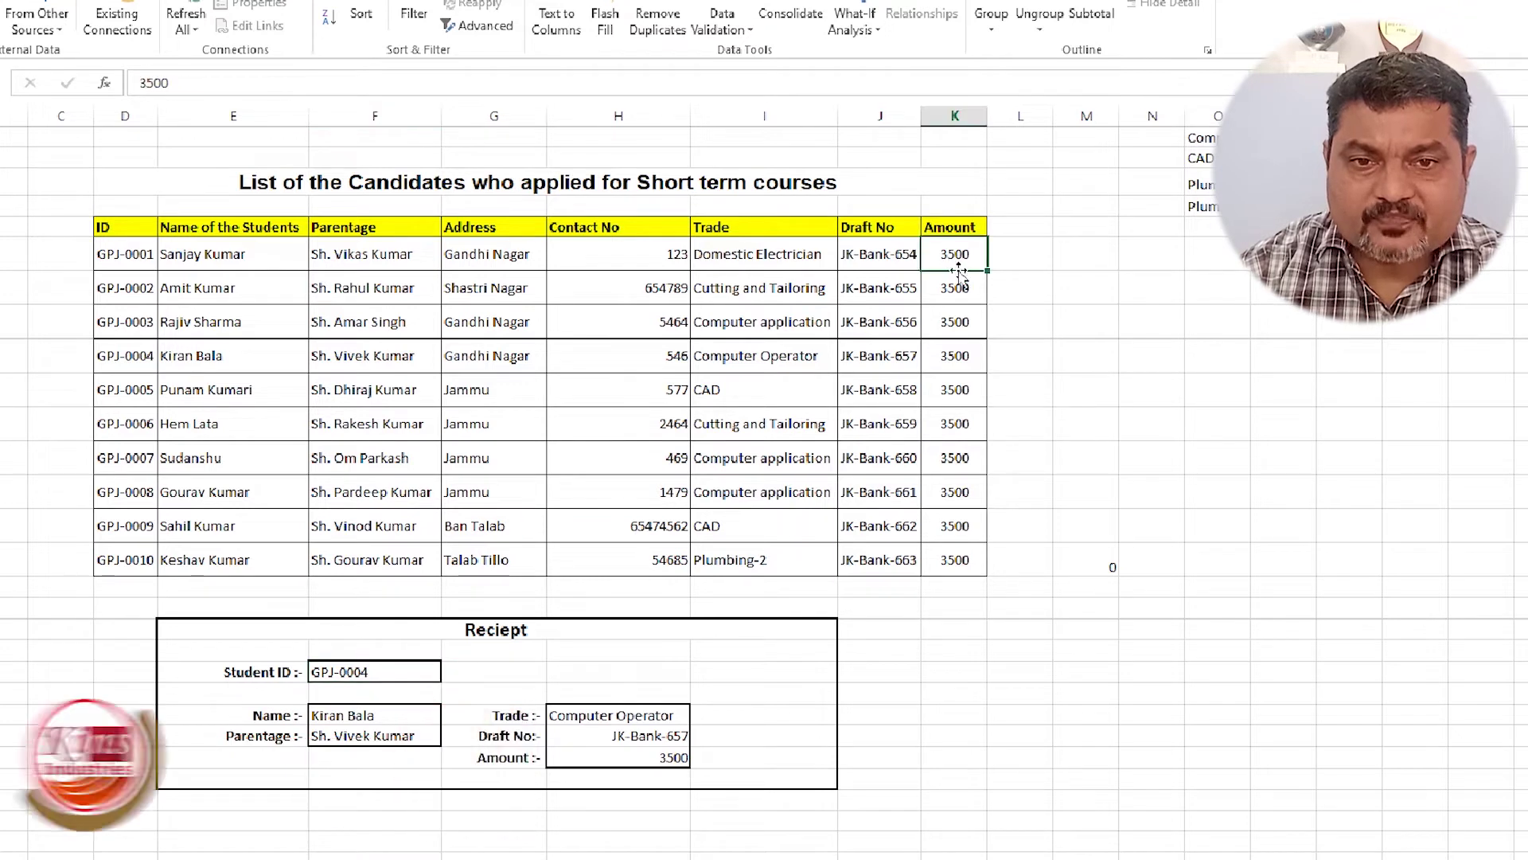
{"action": "left_click", "coordinate": [1022, 503]}
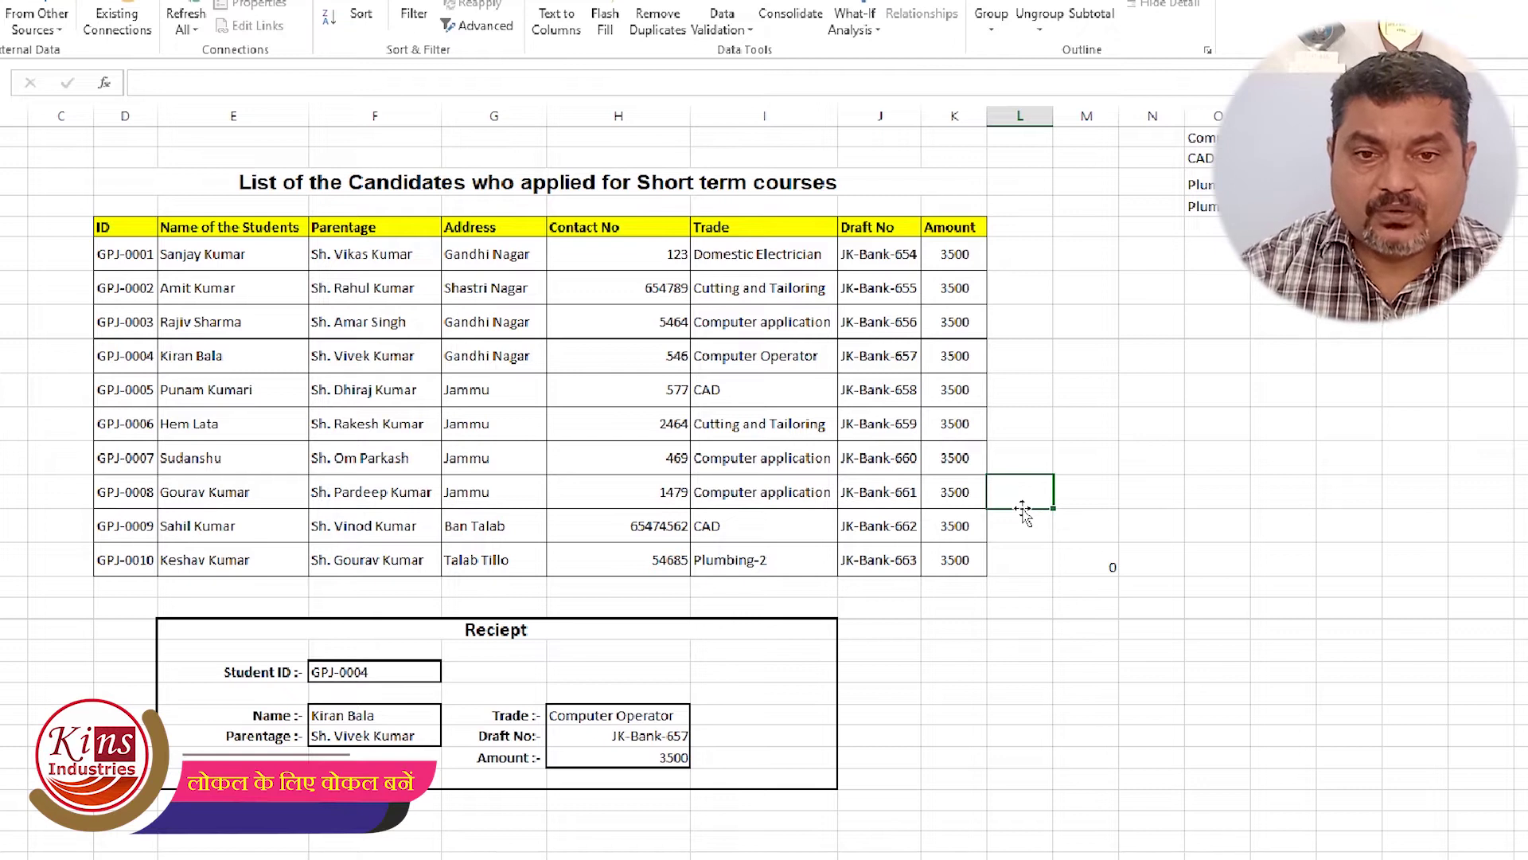
{"action": "left_click_drag", "start_coordinate": [955, 262], "coordinate": [952, 547]}
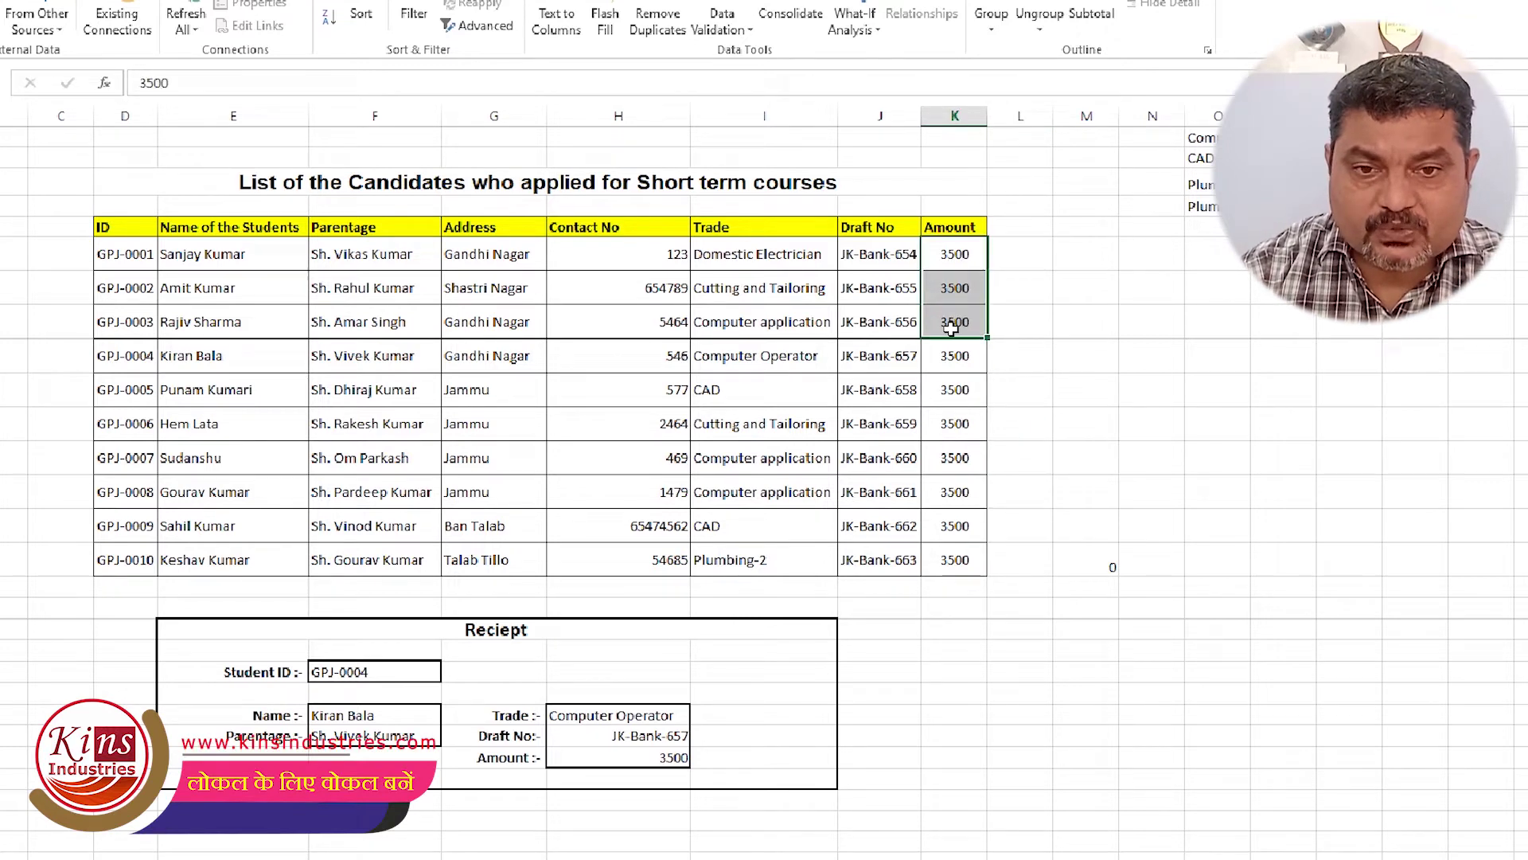
{"action": "left_click", "coordinate": [1014, 506]}
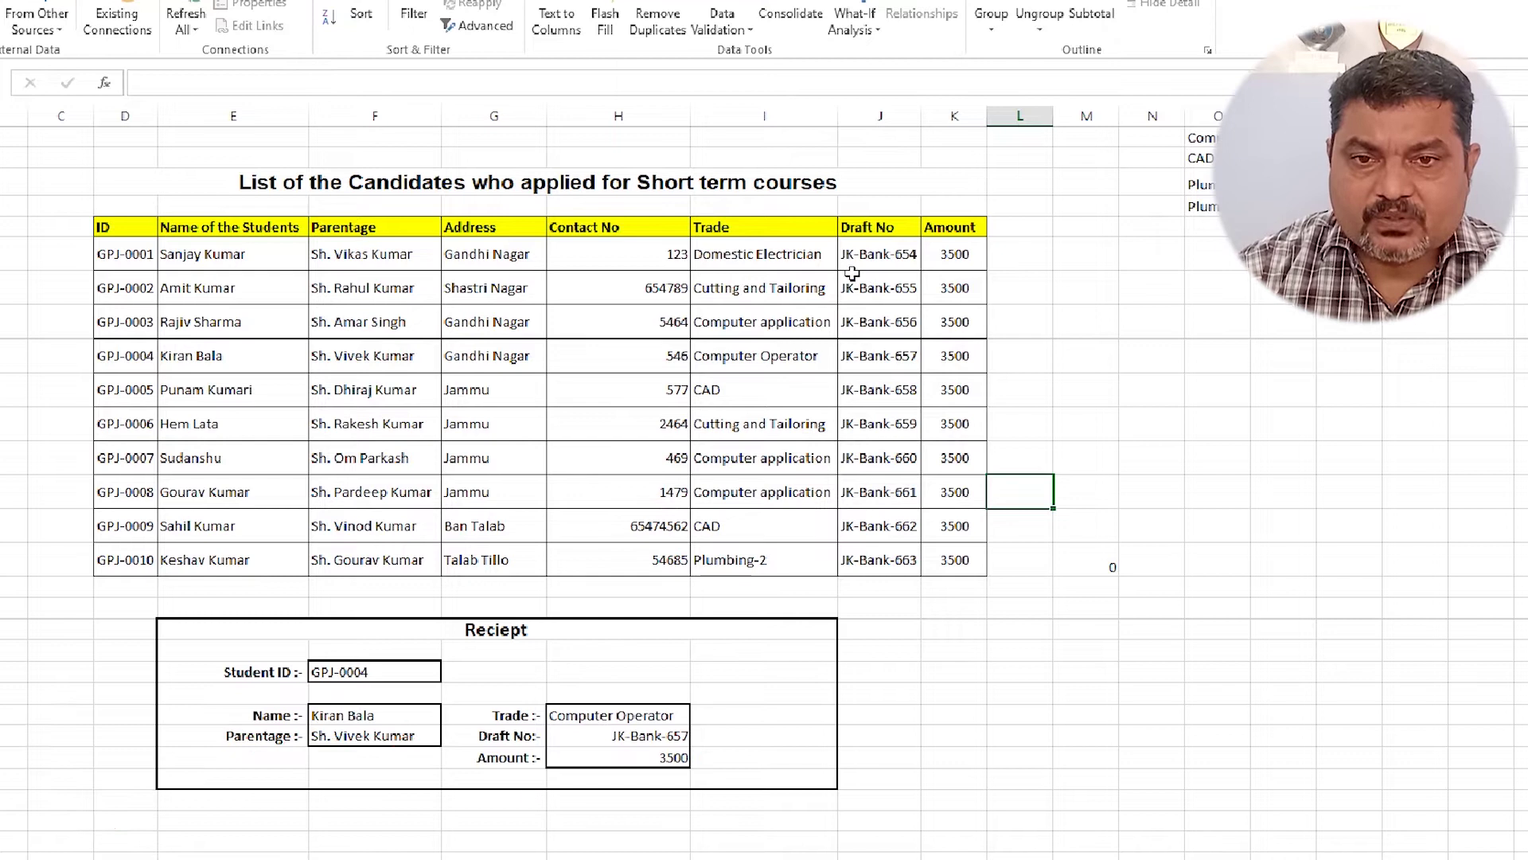
Step: Change GPJ-0001's Amount to 3000 and GPJ-0003, GPJ-0007, GPJ-0008 to 4000
{"action": "left_click", "coordinate": [957, 265]}
{"action": "type", "text": "3"}
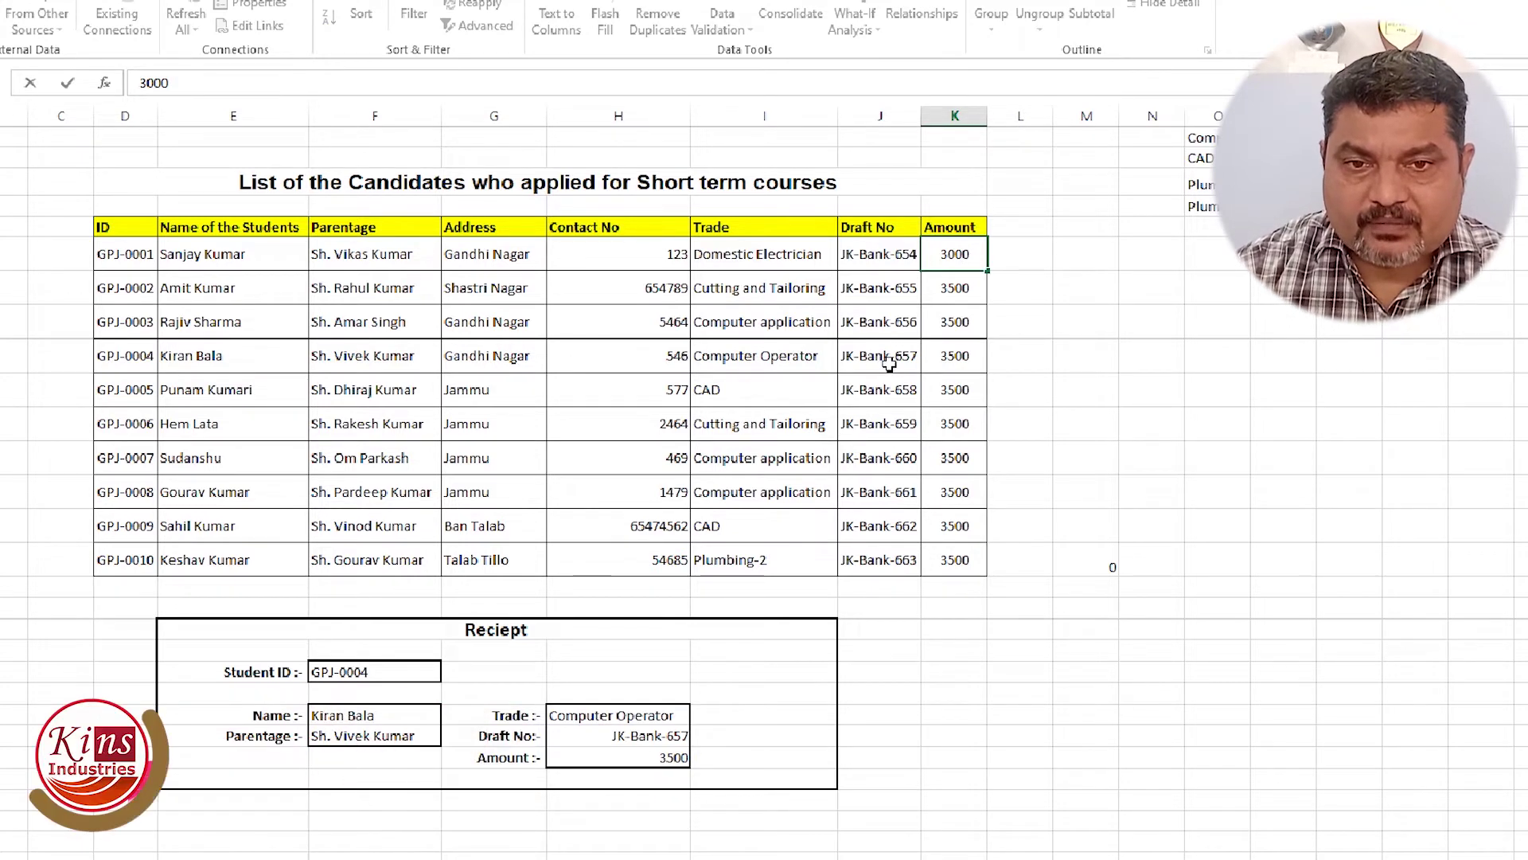
{"action": "left_click", "coordinate": [949, 327]}
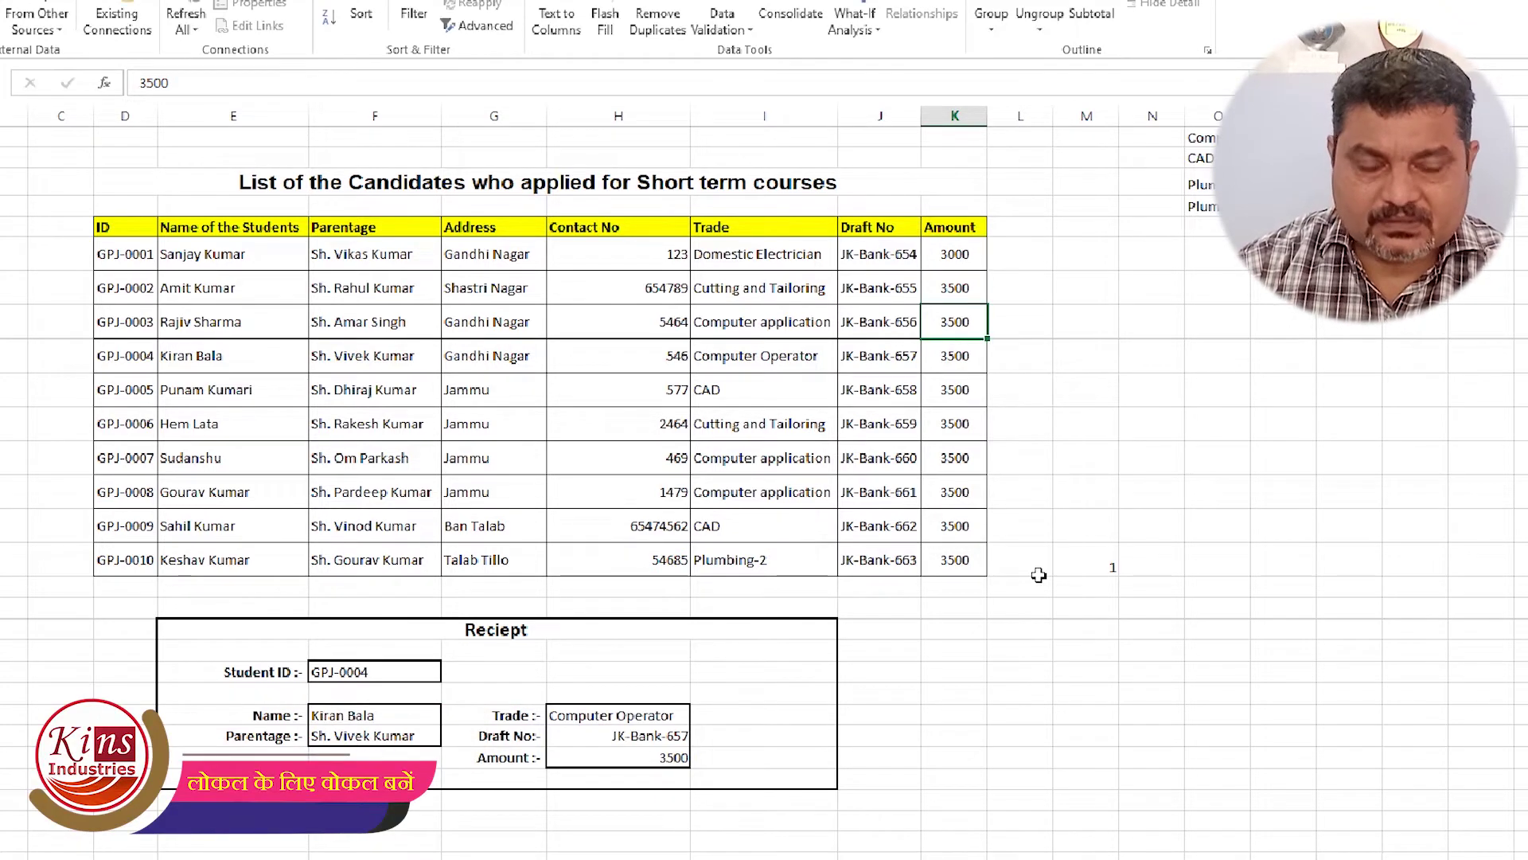
{"action": "type", "text": "4"}
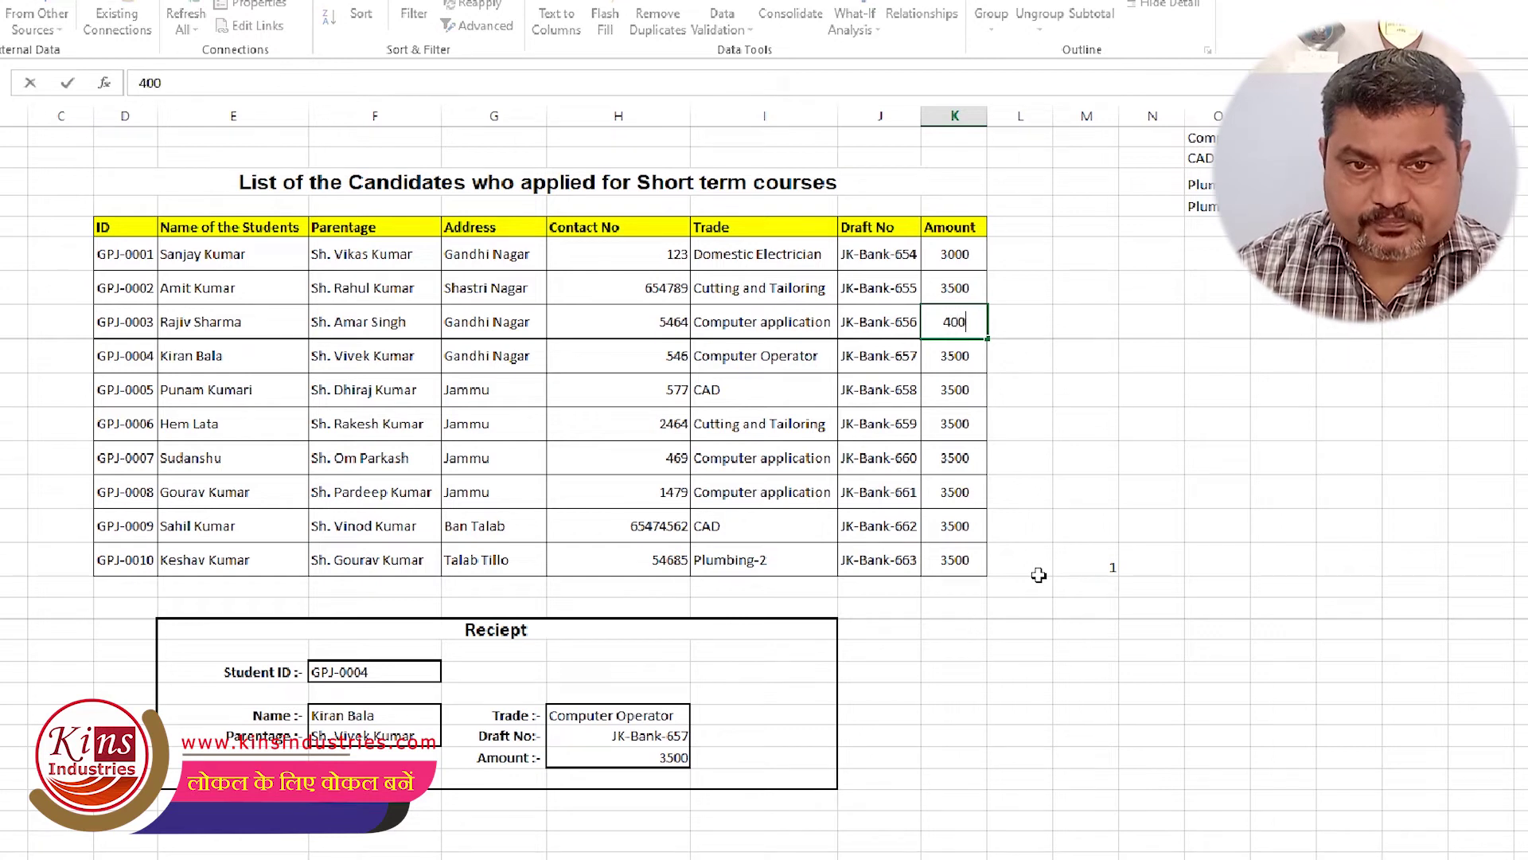
{"action": "type", "text": "0"}
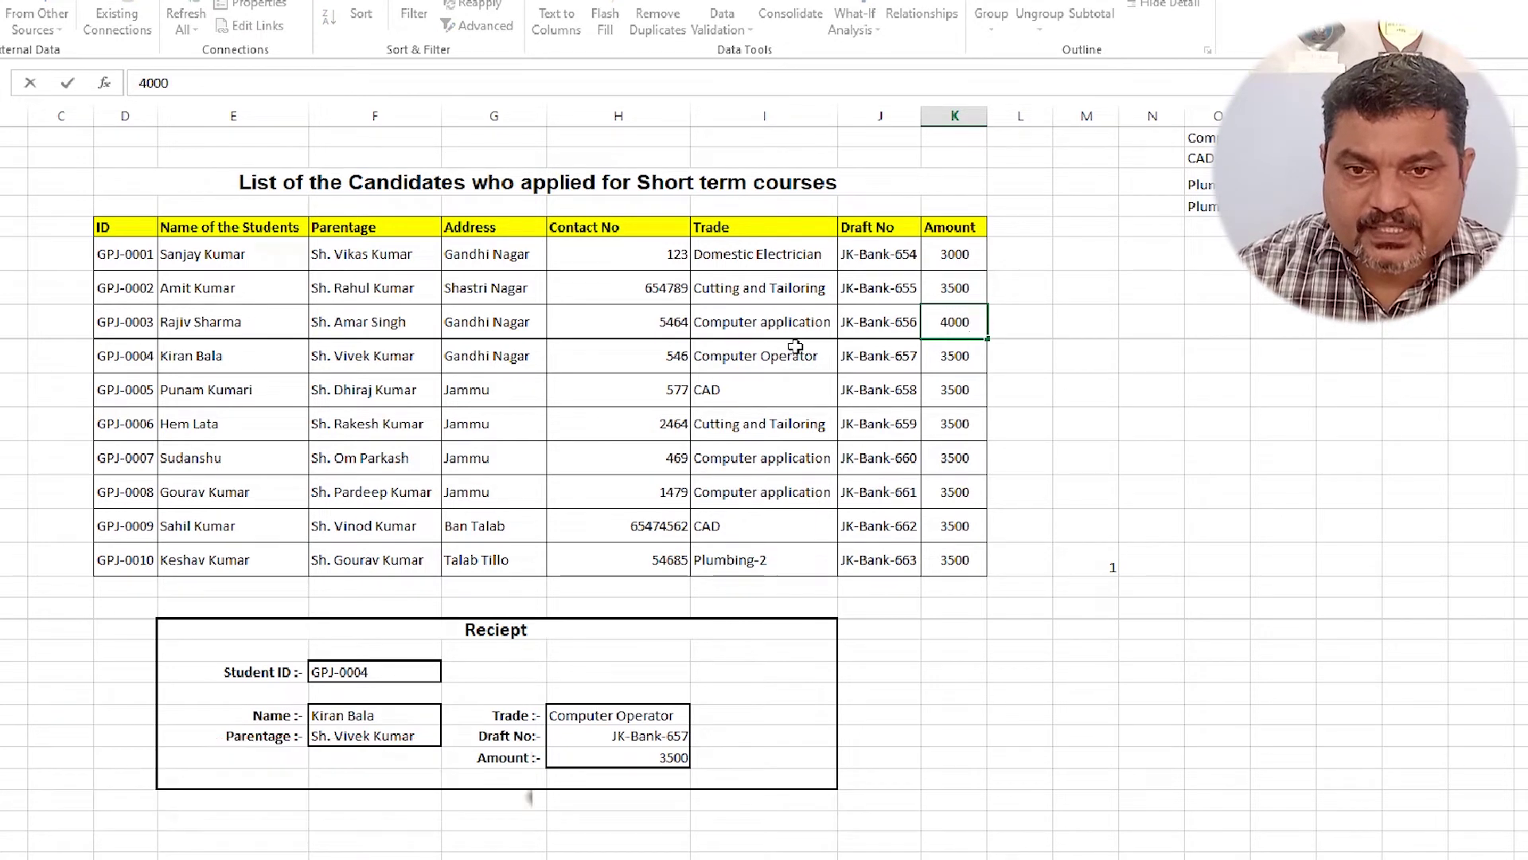
{"action": "left_click", "coordinate": [943, 457]}
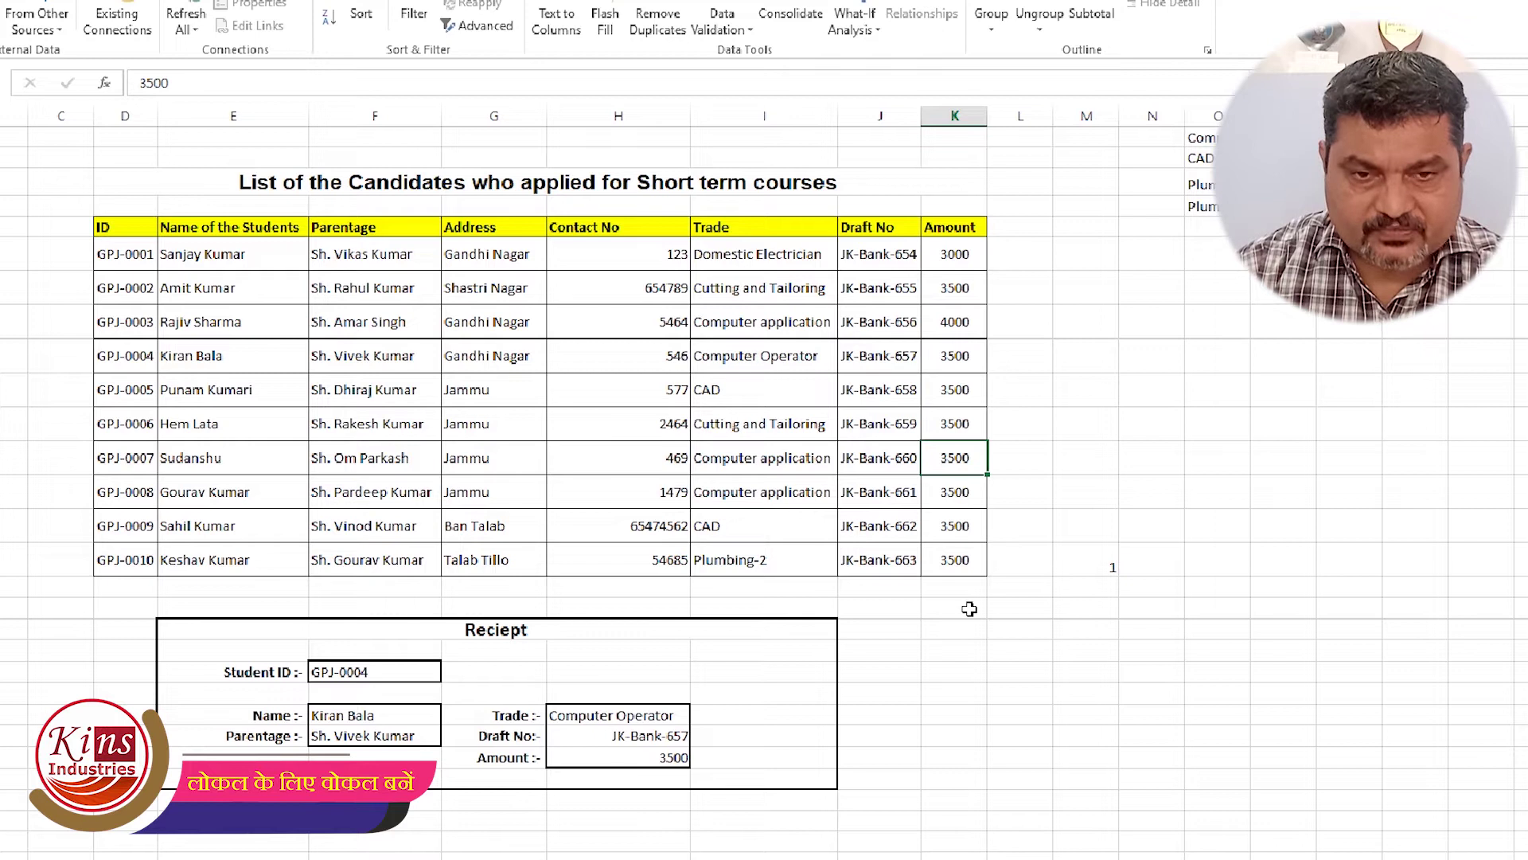
{"action": "type", "text": "4000"}
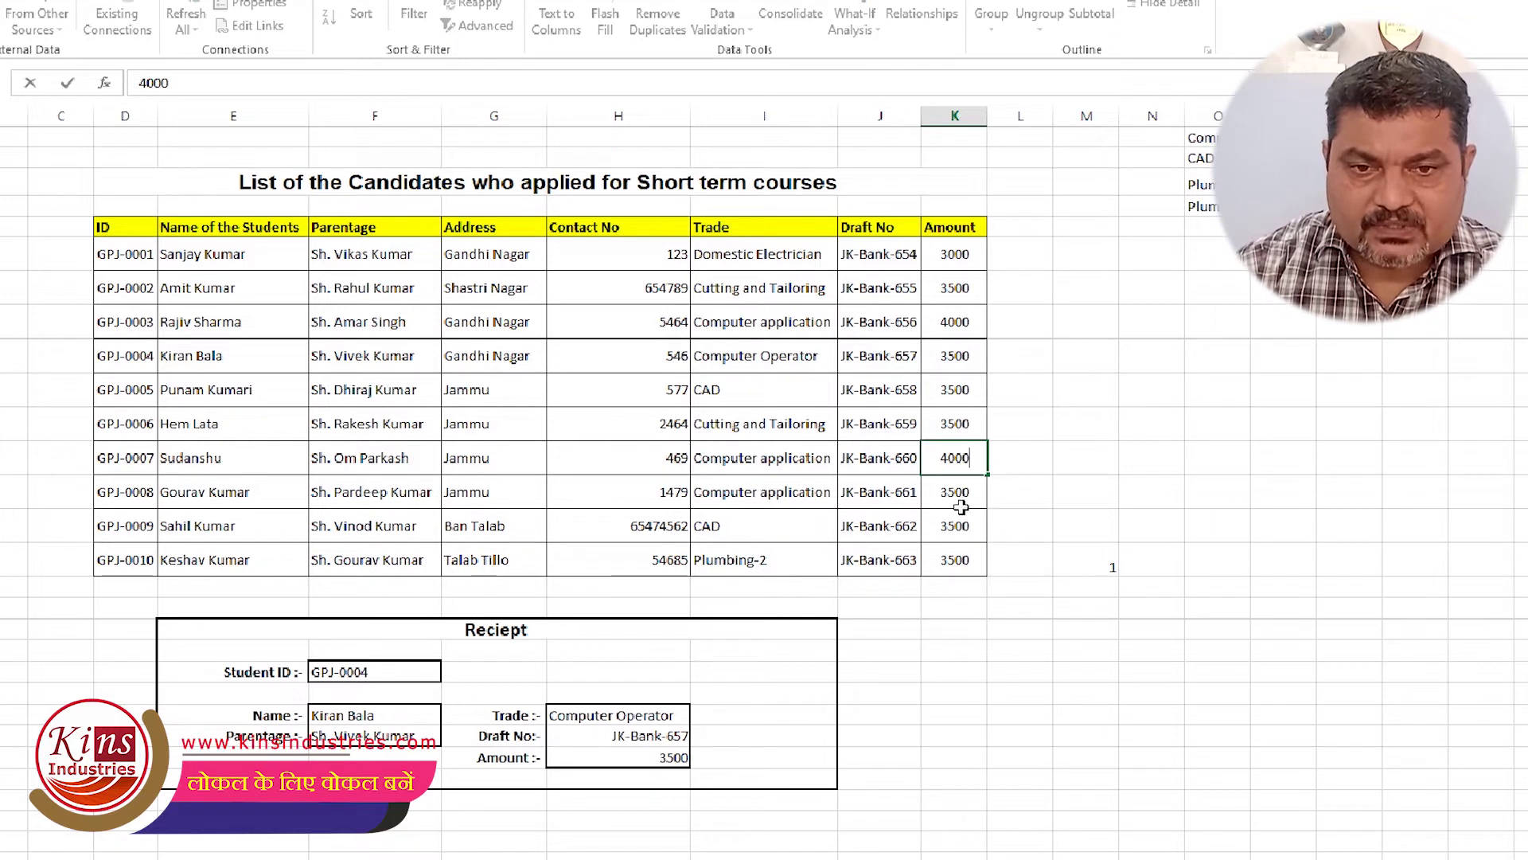
{"action": "left_click", "coordinate": [956, 494]}
{"action": "type", "text": "40"}
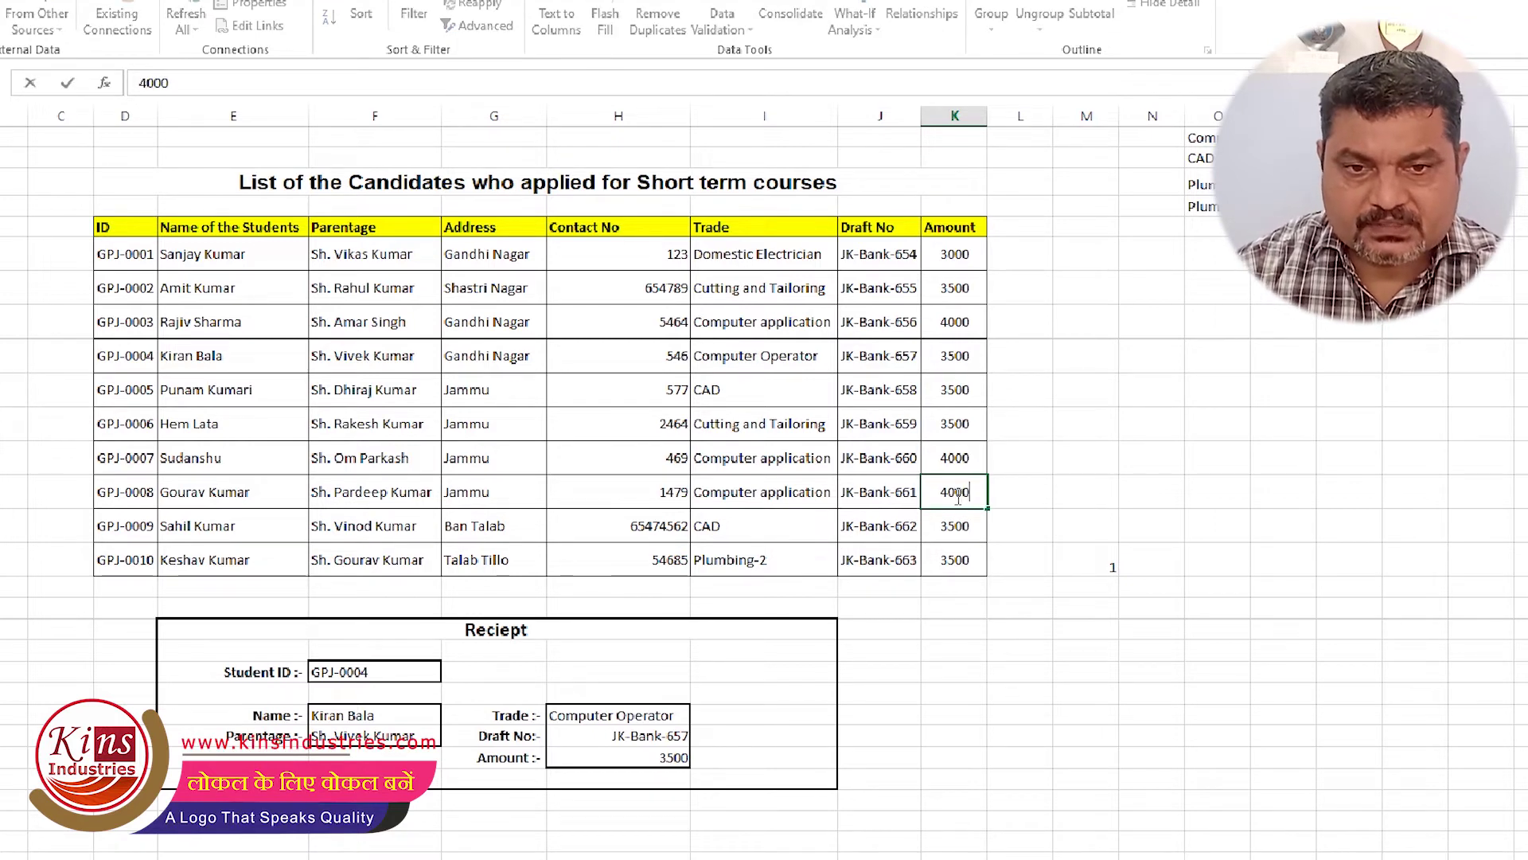
{"action": "left_click", "coordinate": [1047, 504]}
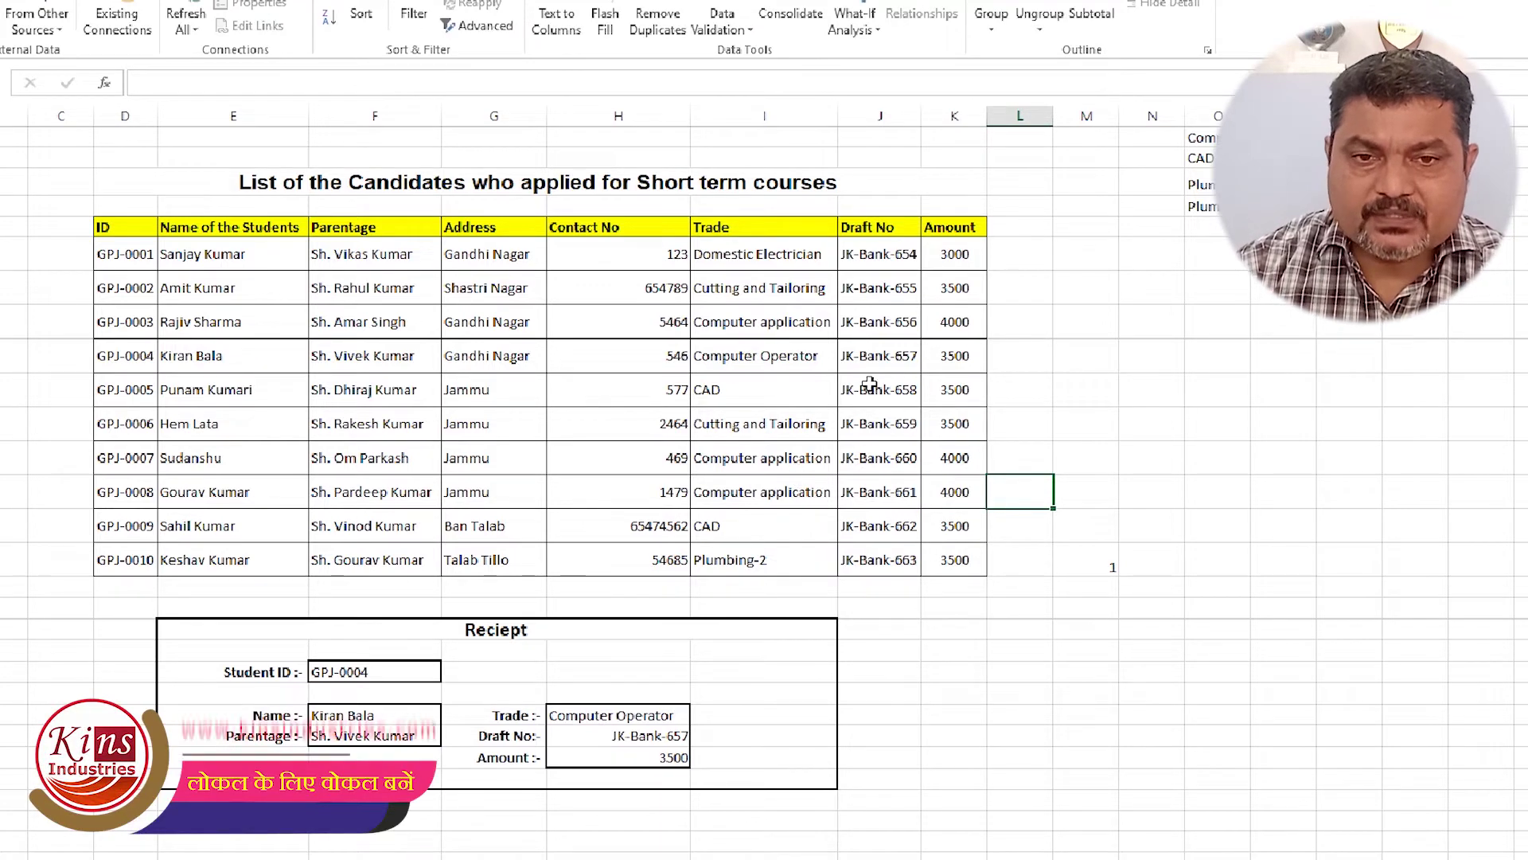
{"action": "left_click", "coordinate": [1017, 325]}
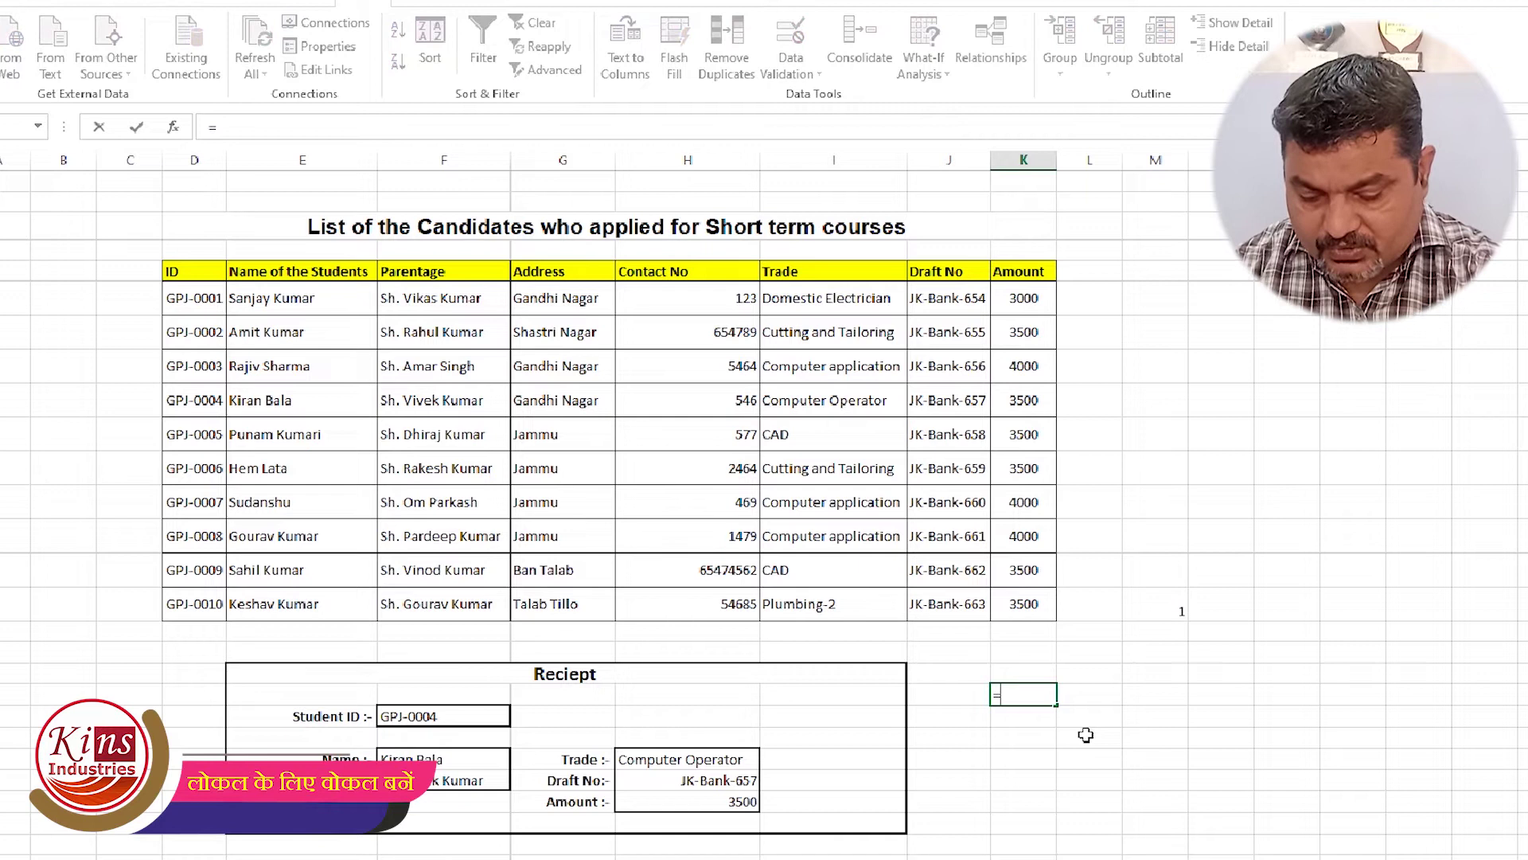
Step: Enter =COUNTIF(K9:K18, 4000) below the Amount column, returning 3
{"action": "type", "text": "=cou"}
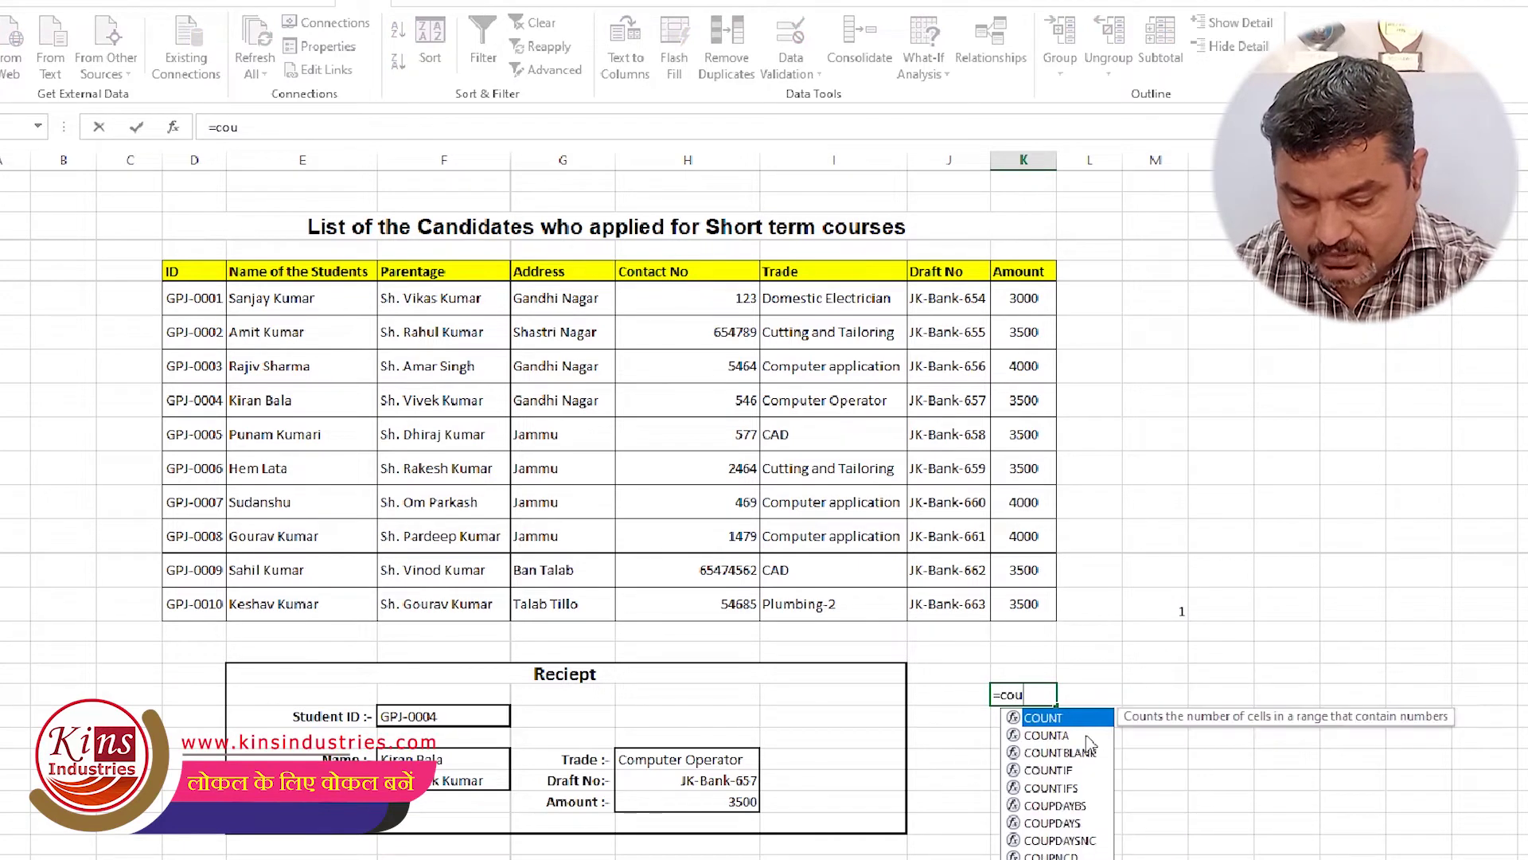
{"action": "type", "text": "ntif"}
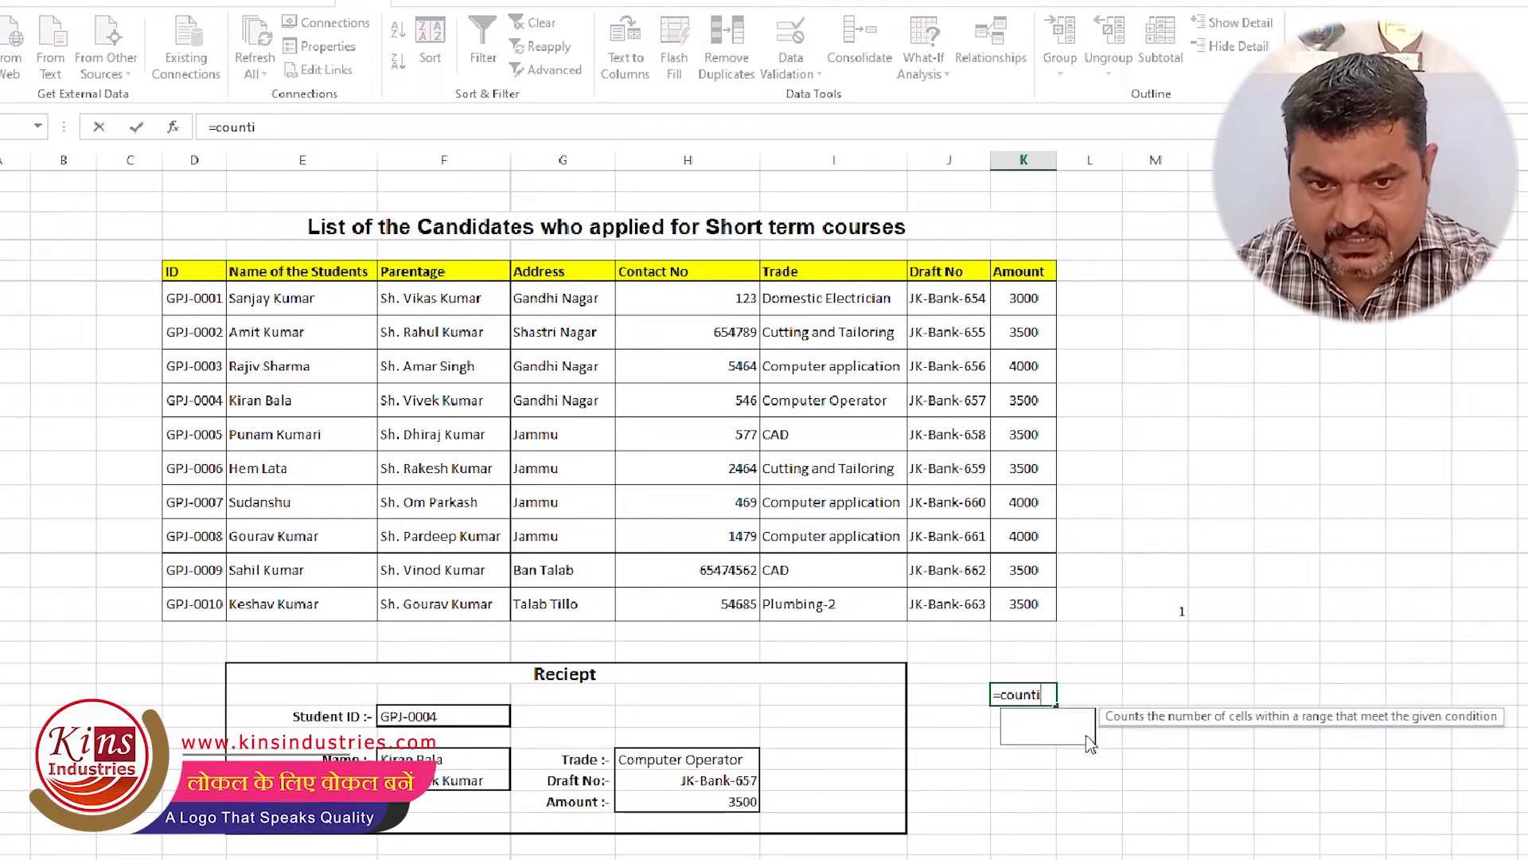
{"action": "type", "text": "("}
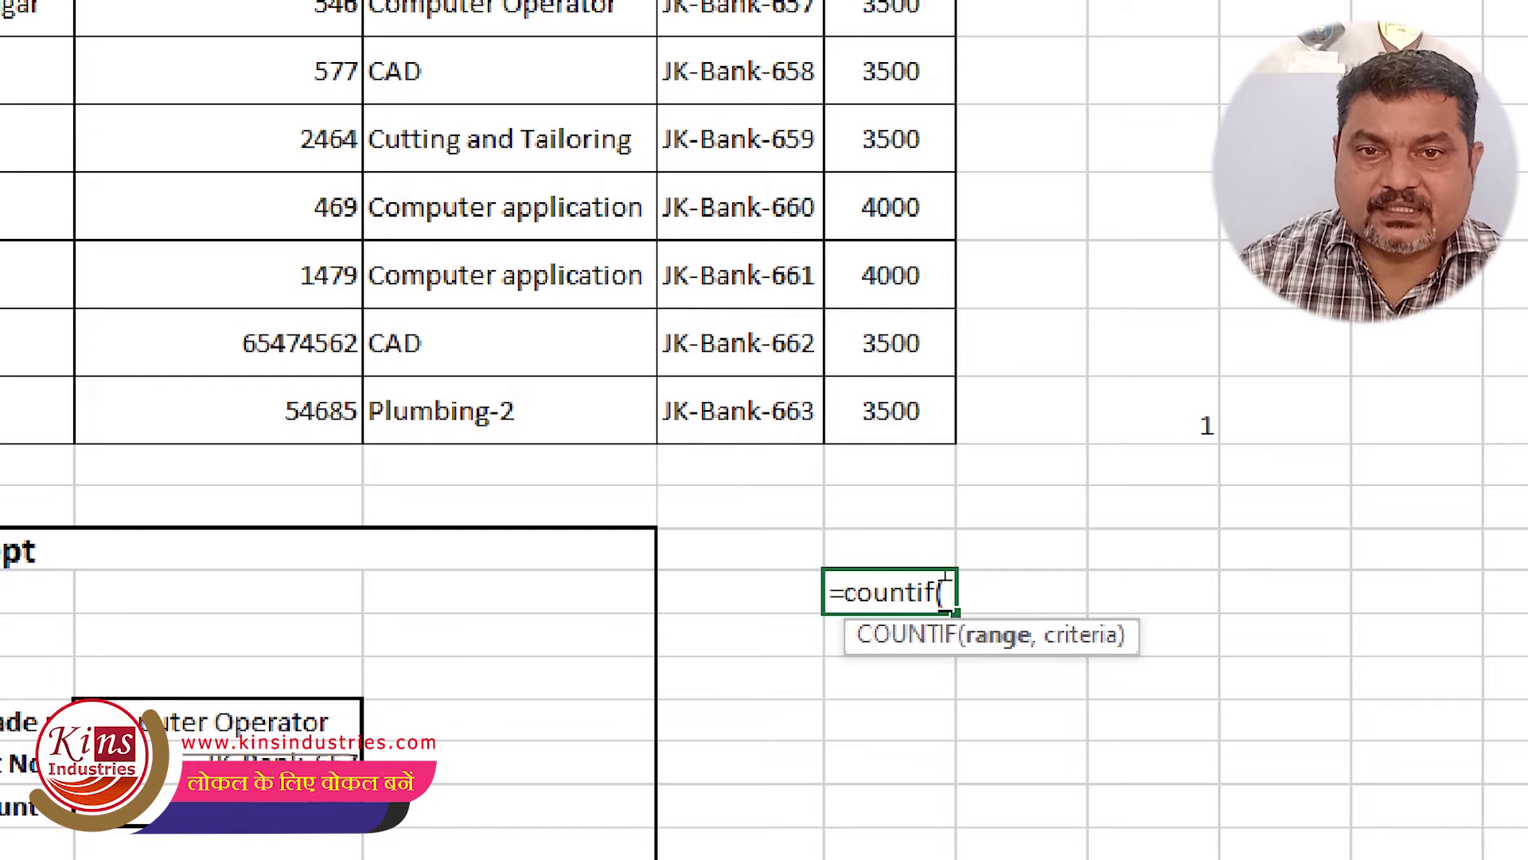
{"action": "scroll", "coordinate": [1059, 151], "scroll_direction": "up", "scroll_amount": 1}
{"action": "scroll", "coordinate": [1066, 120], "scroll_direction": "up", "scroll_amount": 1}
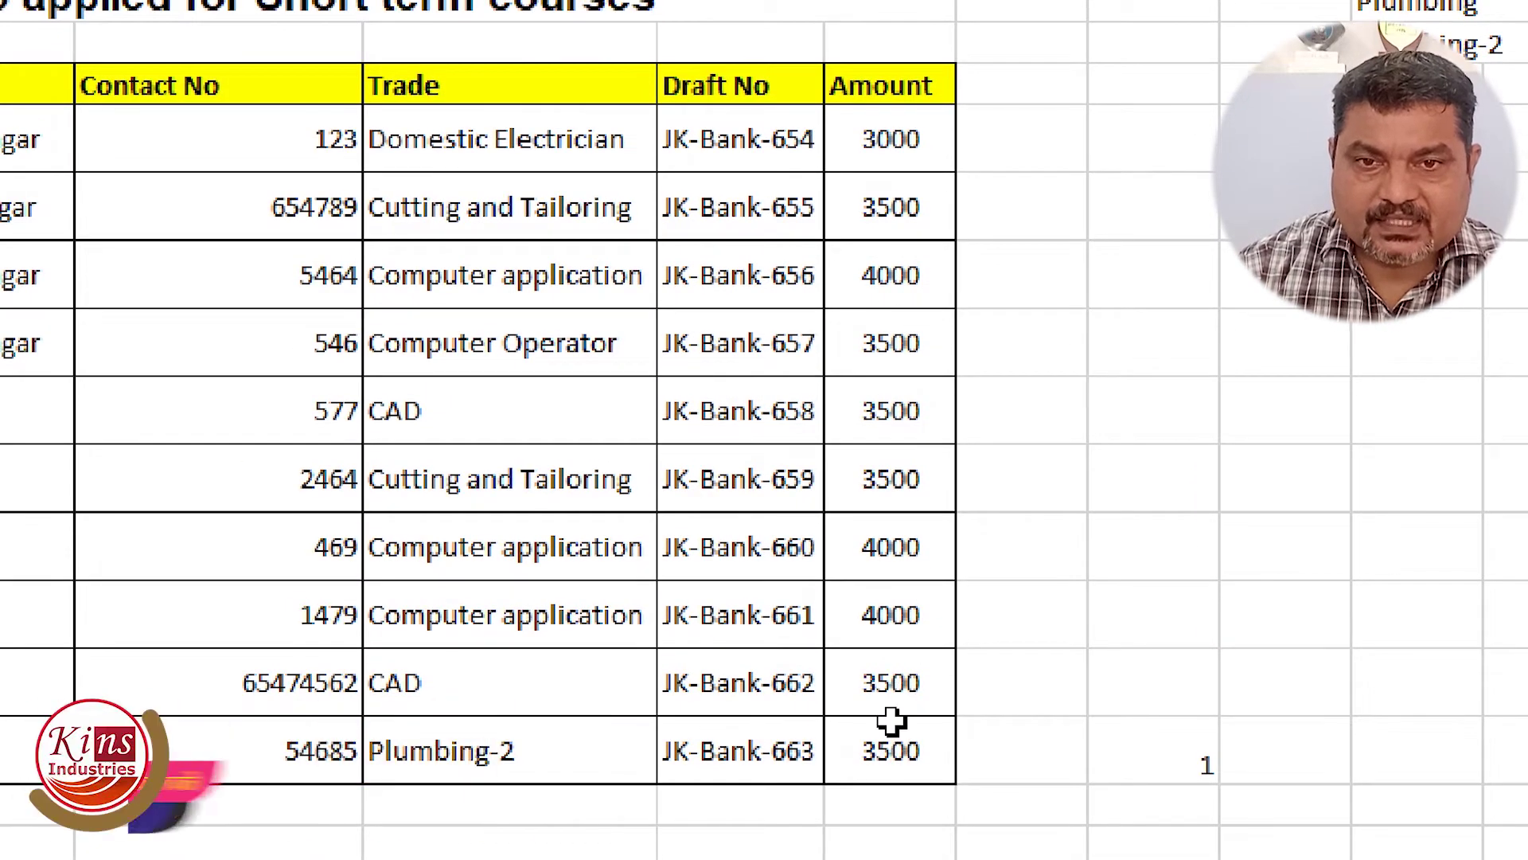
{"action": "left_click_drag", "start_coordinate": [900, 126], "coordinate": [896, 734]}
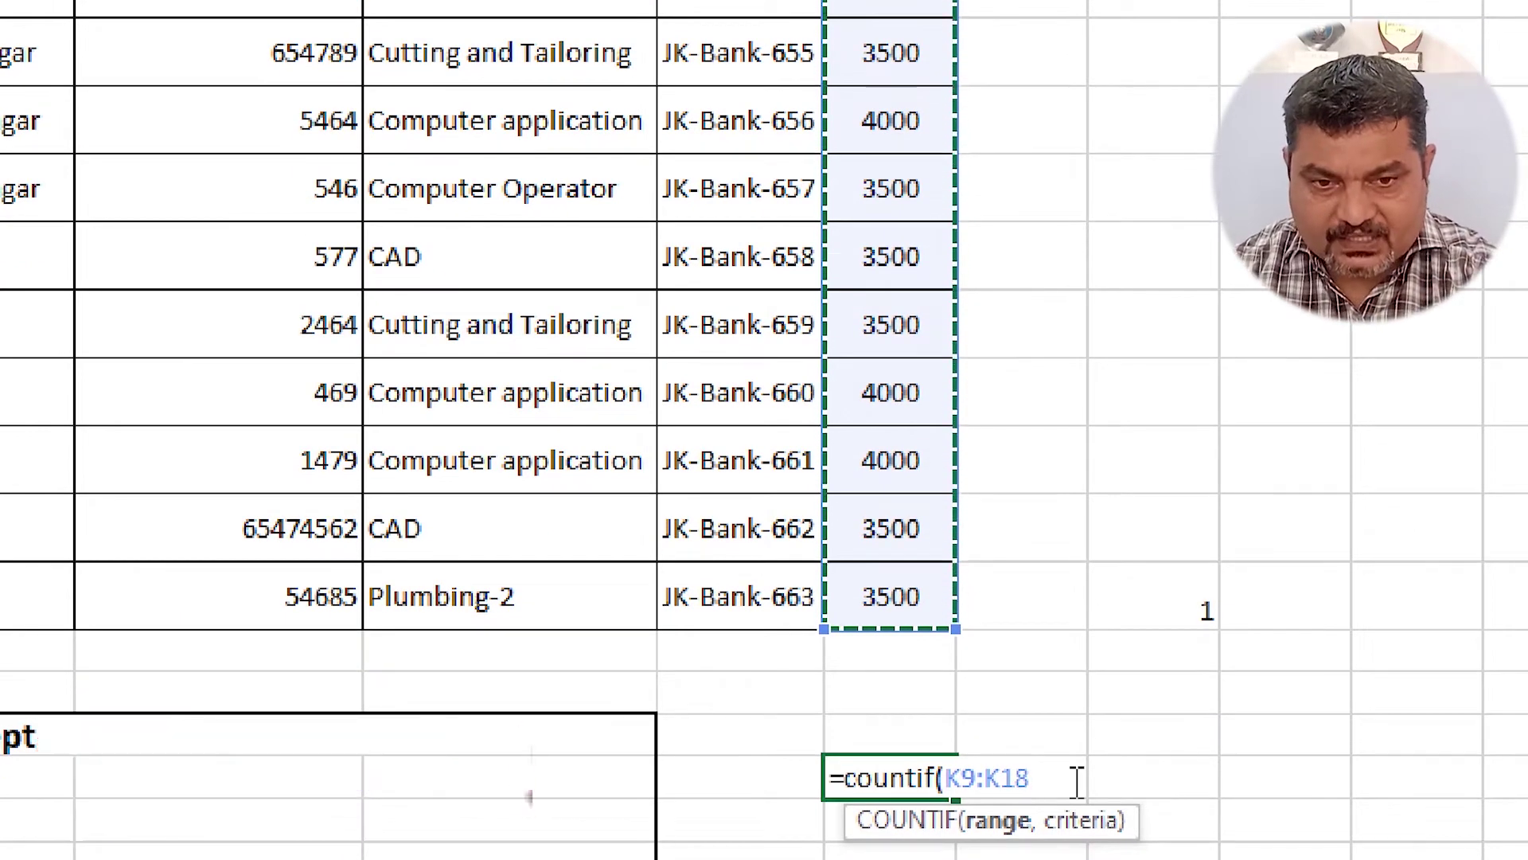
{"action": "type", "text": ","}
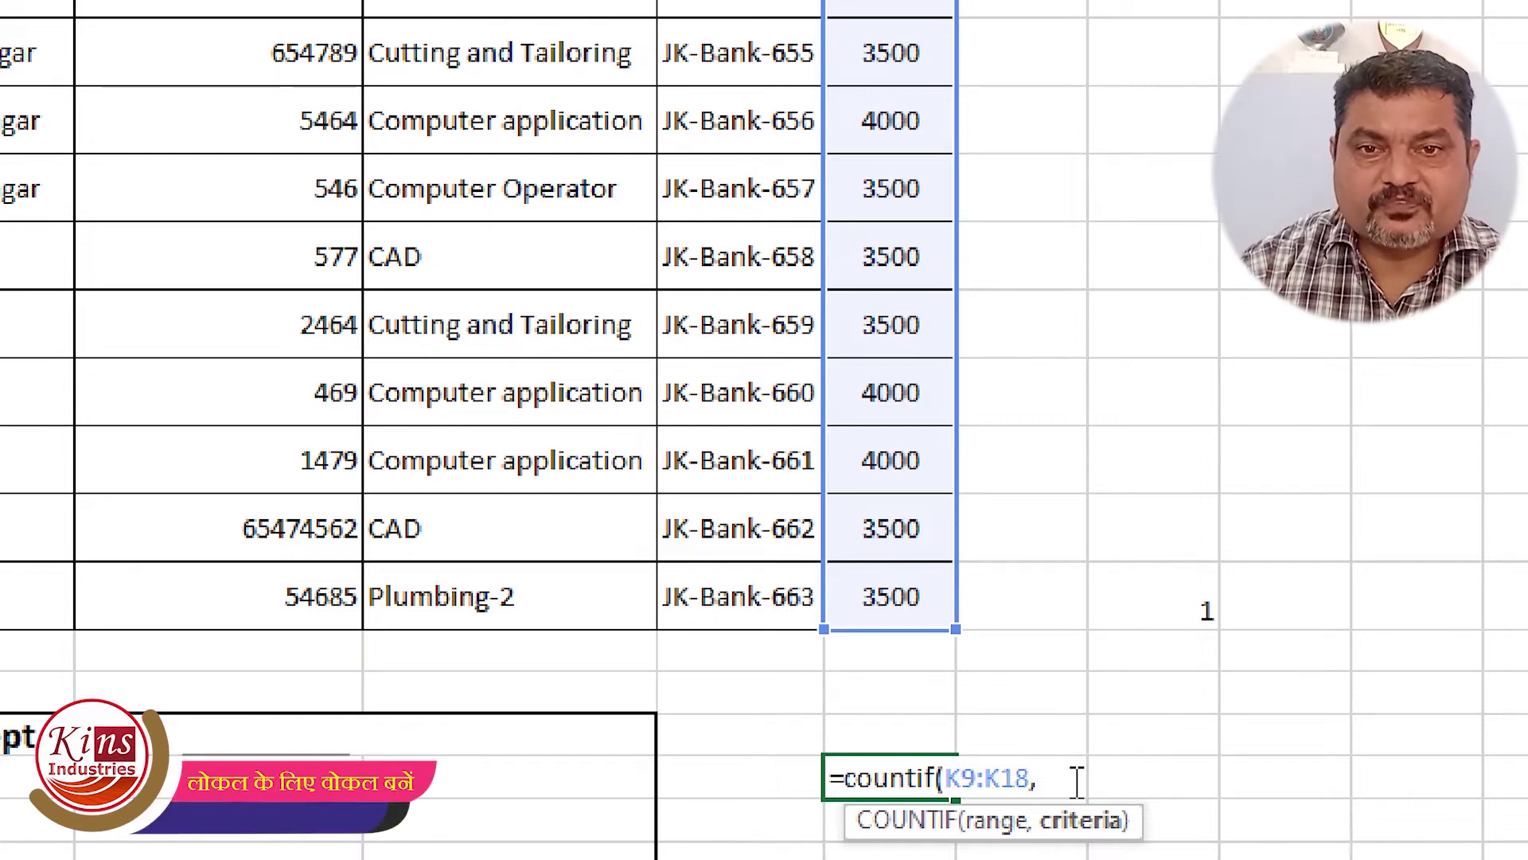
{"action": "type", "text": " 4"}
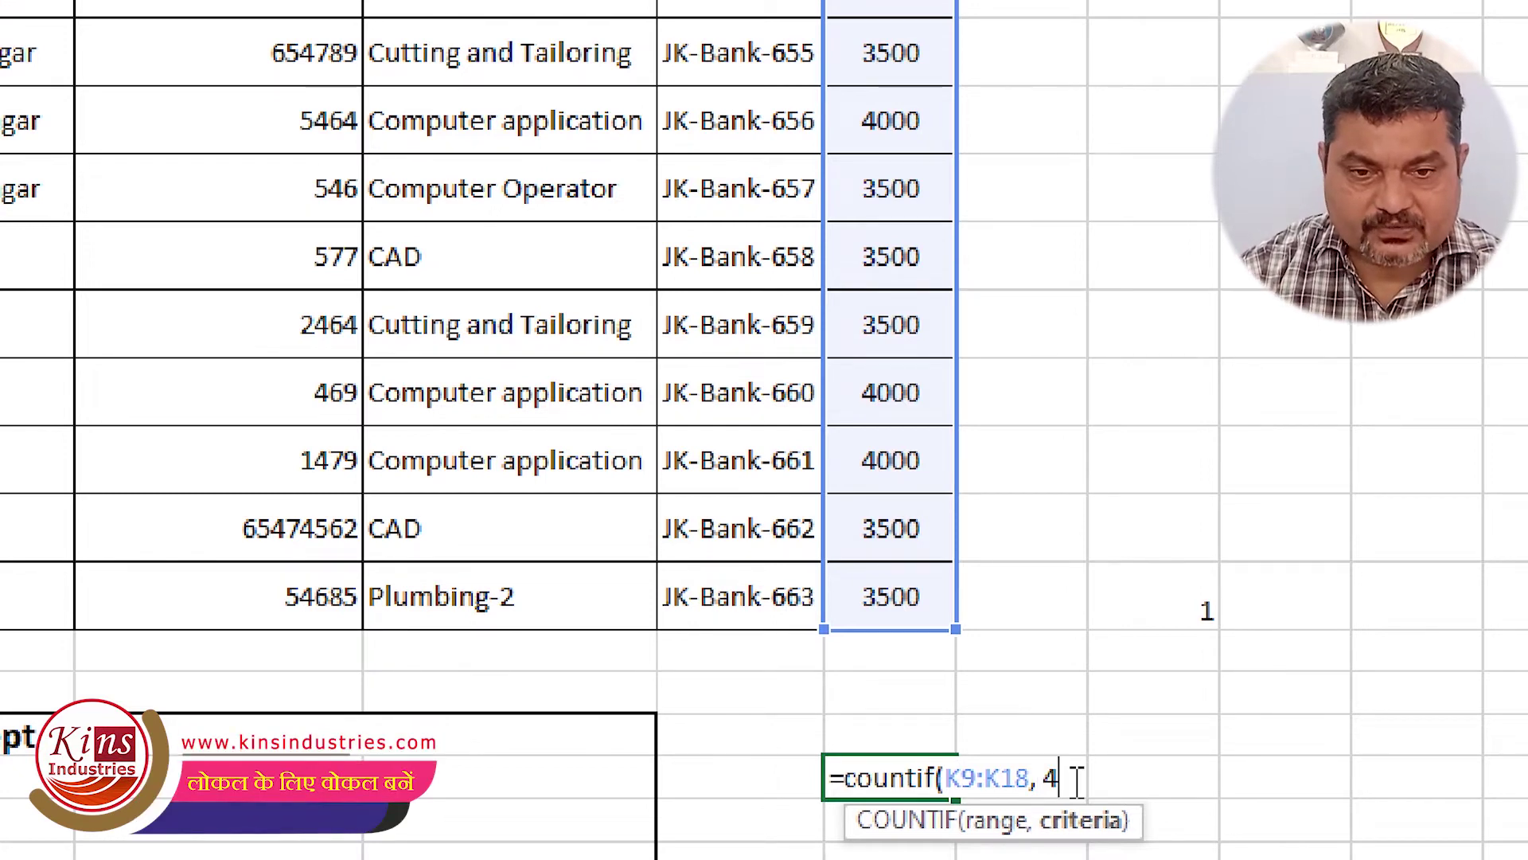
{"action": "type", "text": "000)"}
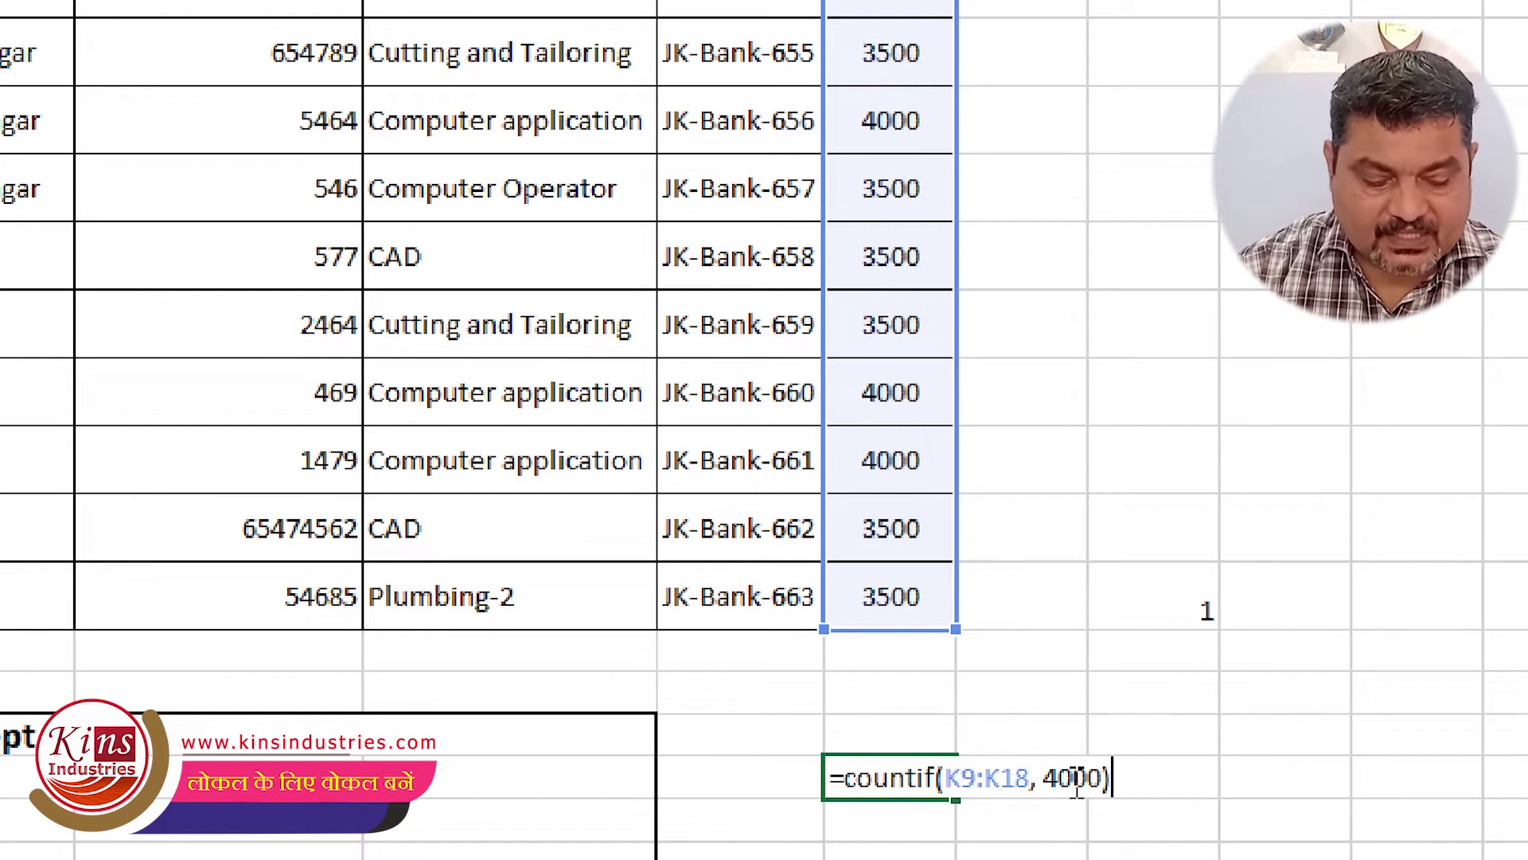
{"action": "key", "text": "Return"}
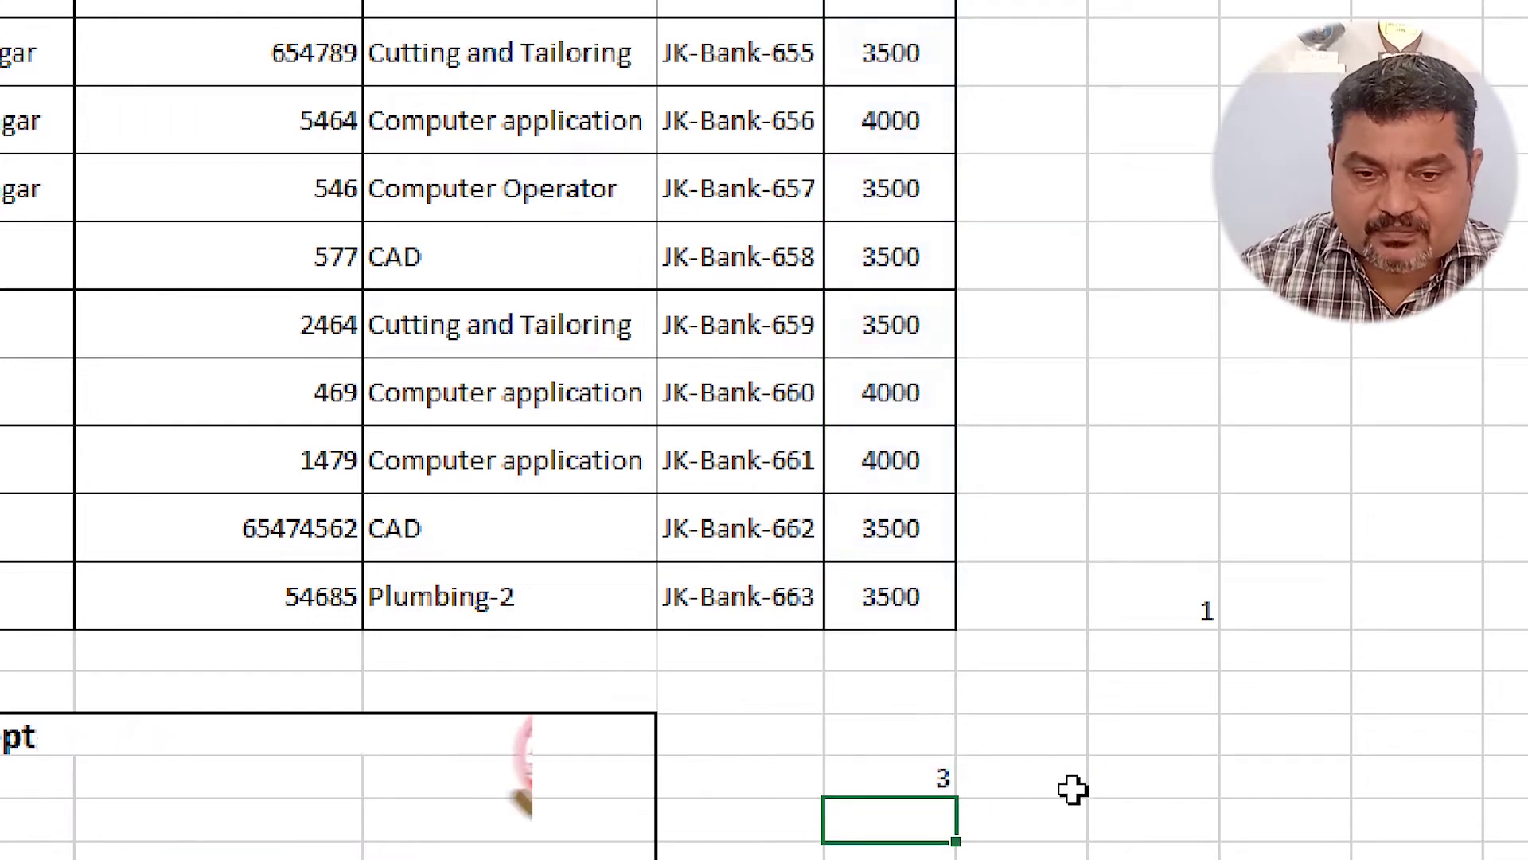
{"action": "left_click", "coordinate": [931, 776]}
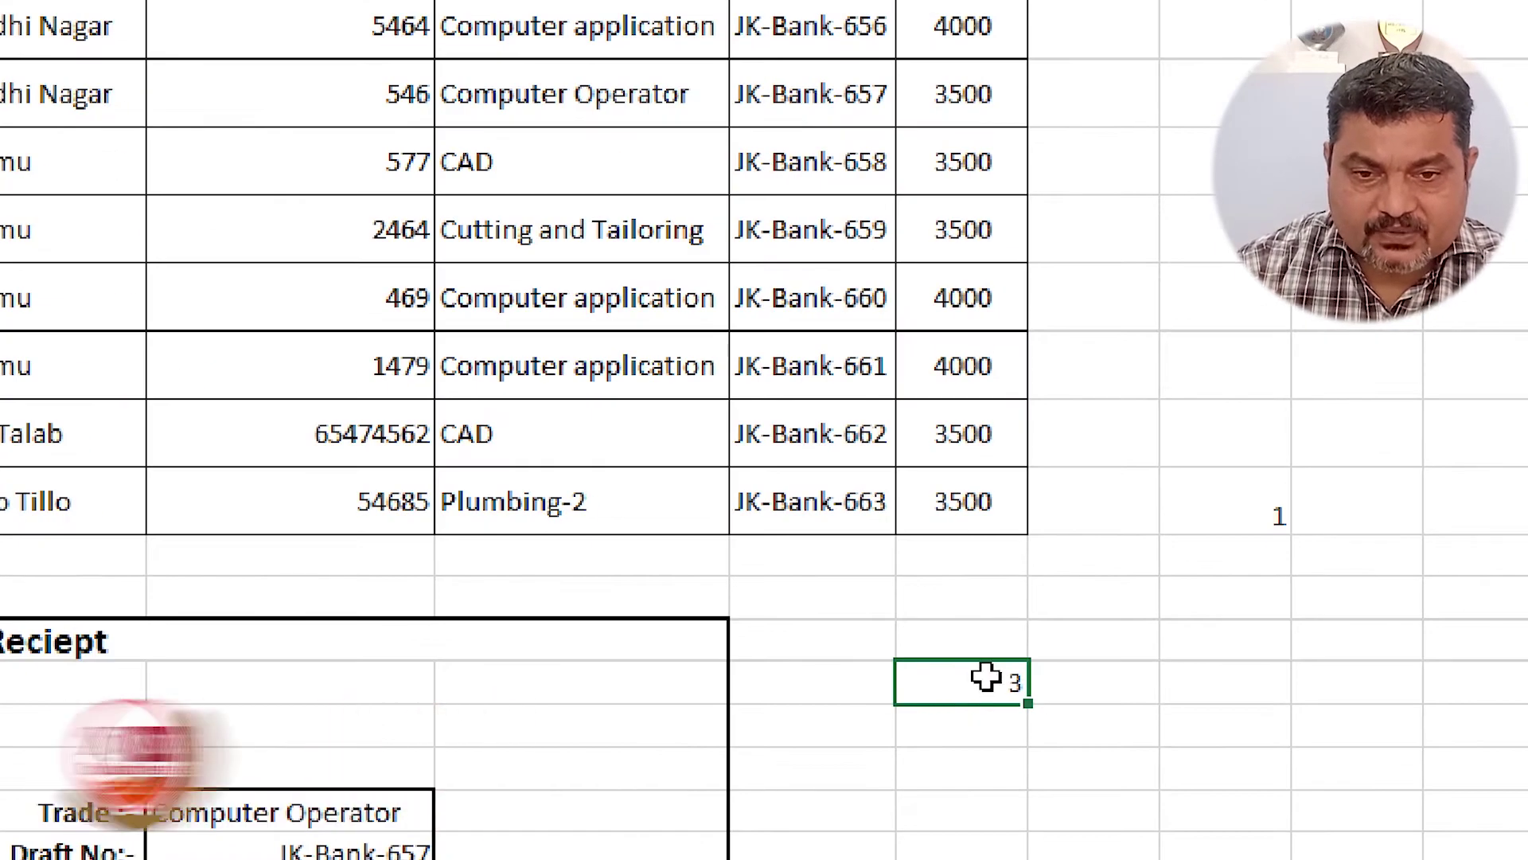
{"action": "double_click", "coordinate": [971, 688]}
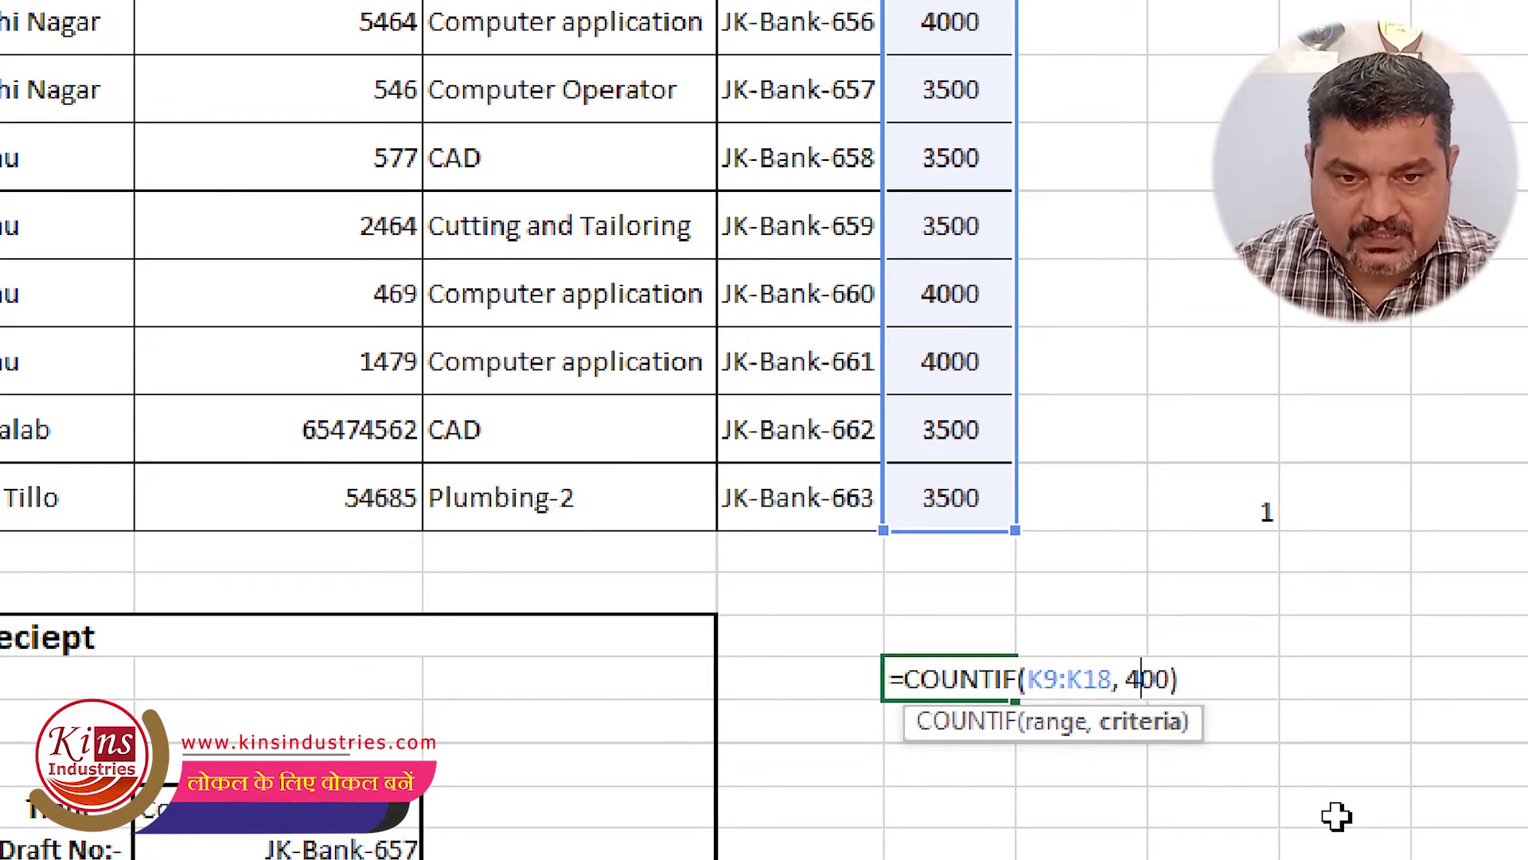
Step: Change the COUNTIF criterion from 4000 to 3500 so it returns 6
{"action": "key", "text": "BackSpace"}
{"action": "type", "text": "35"}
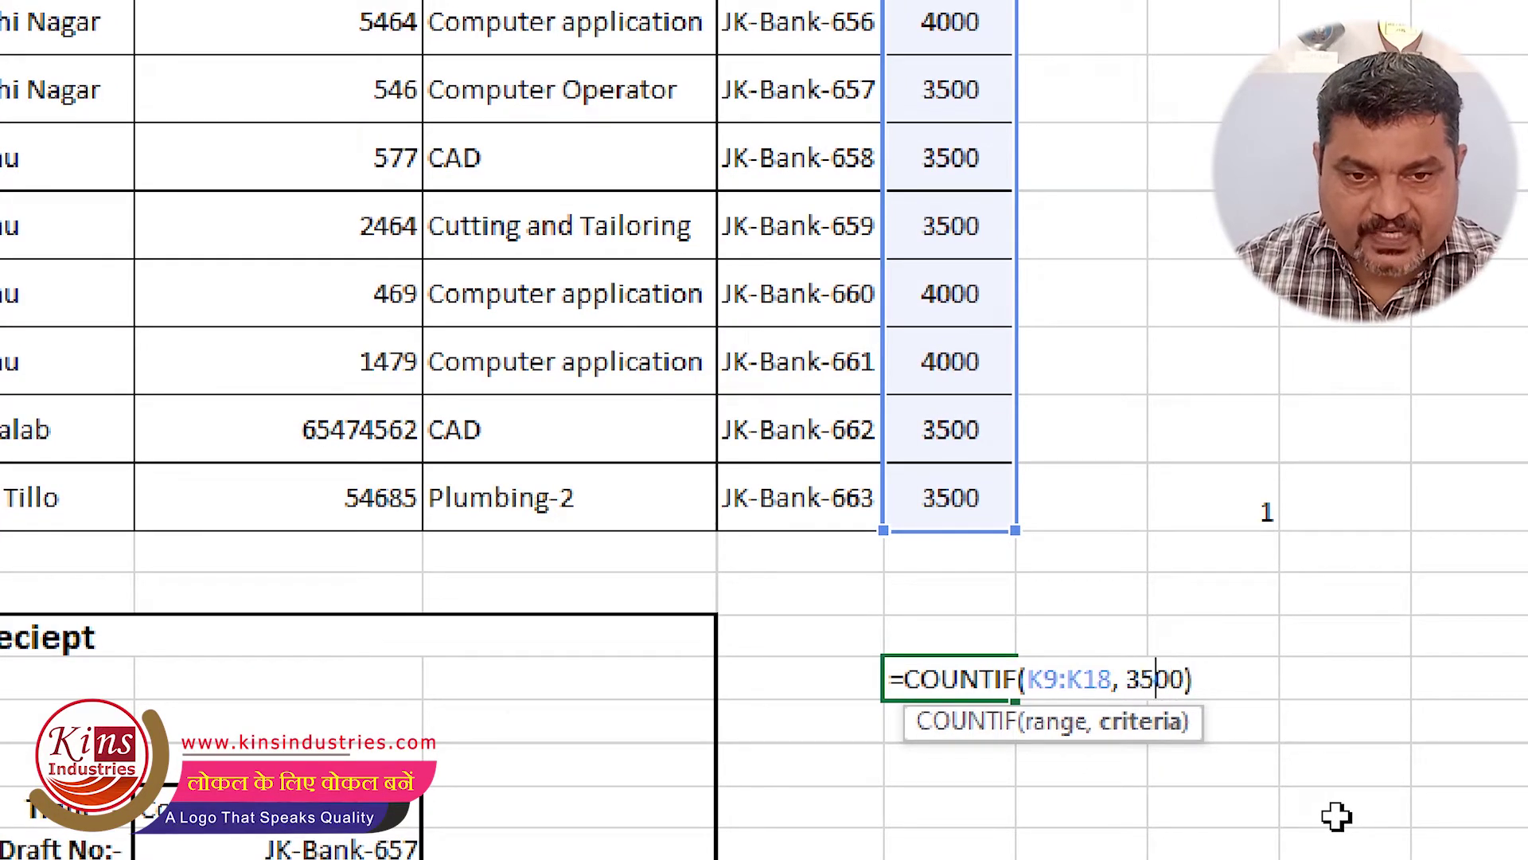
{"action": "key", "text": "Return"}
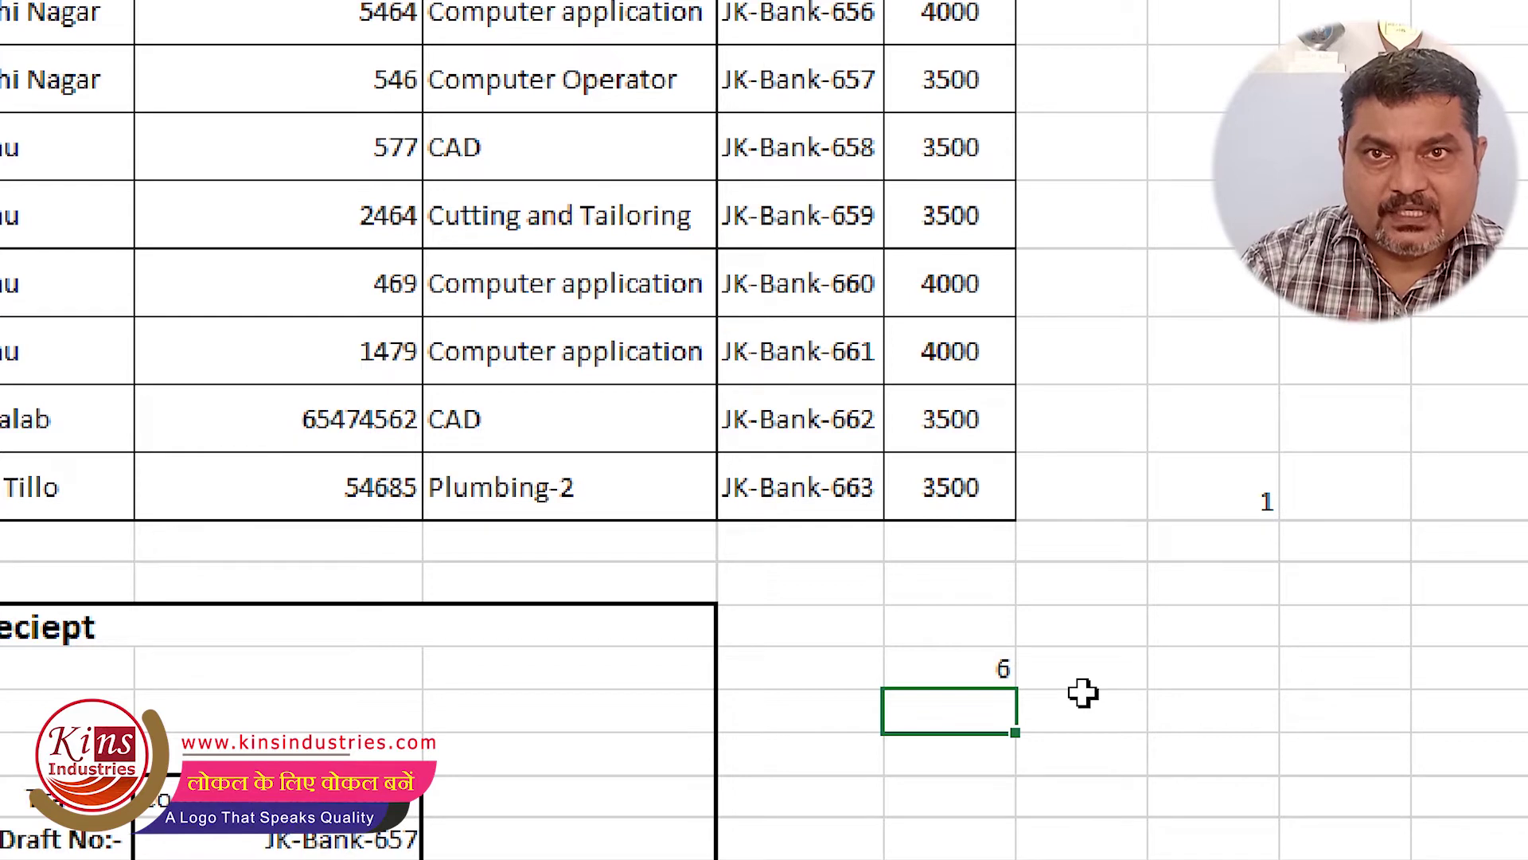
{"action": "scroll", "coordinate": [1082, 693], "scroll_direction": "up", "scroll_amount": 2}
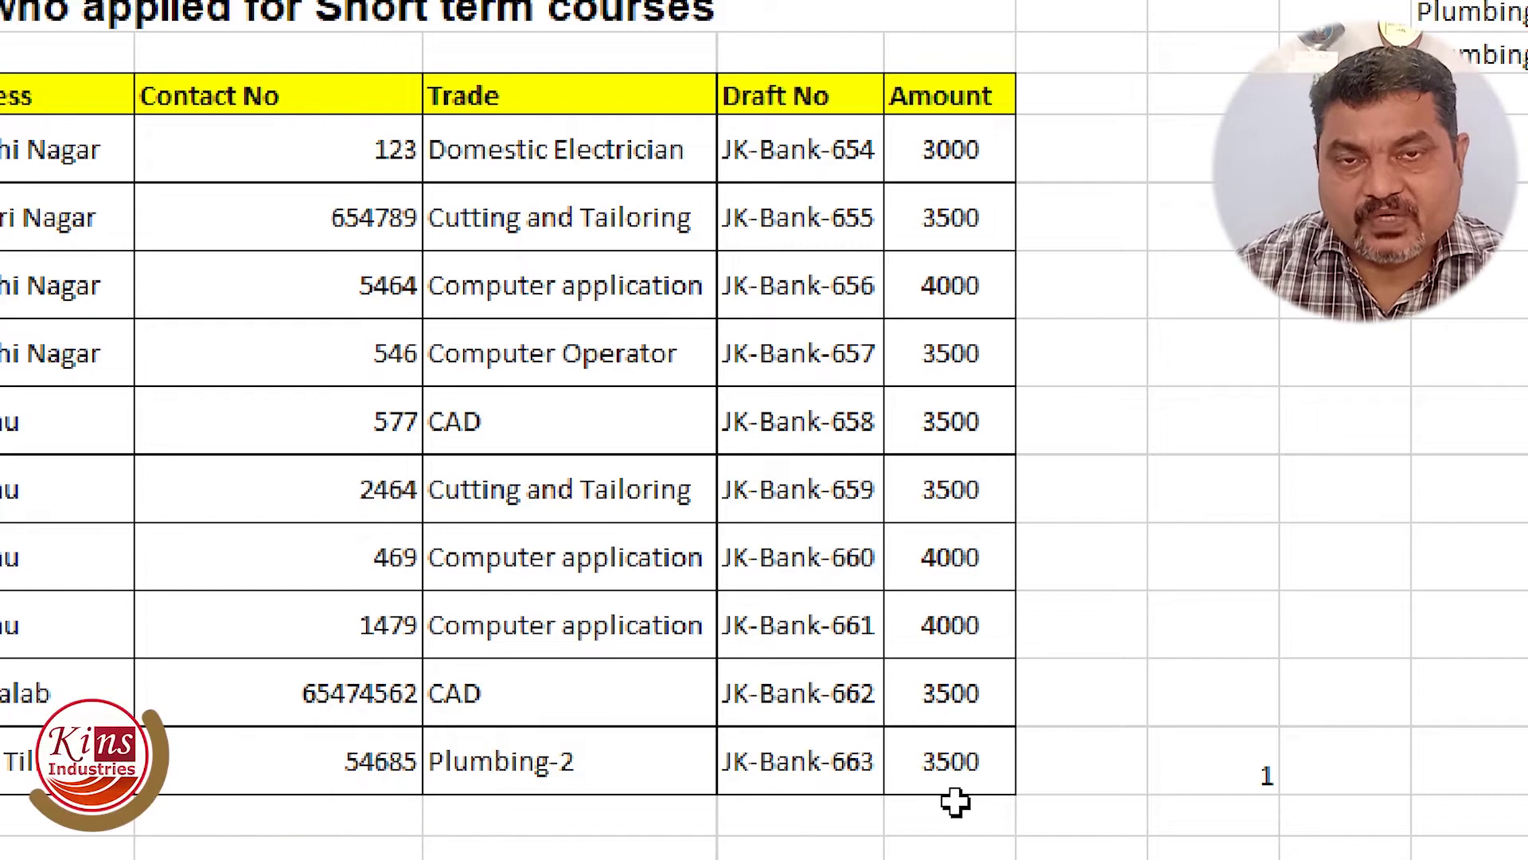
{"action": "scroll", "coordinate": [990, 830], "scroll_direction": "down", "scroll_amount": 1}
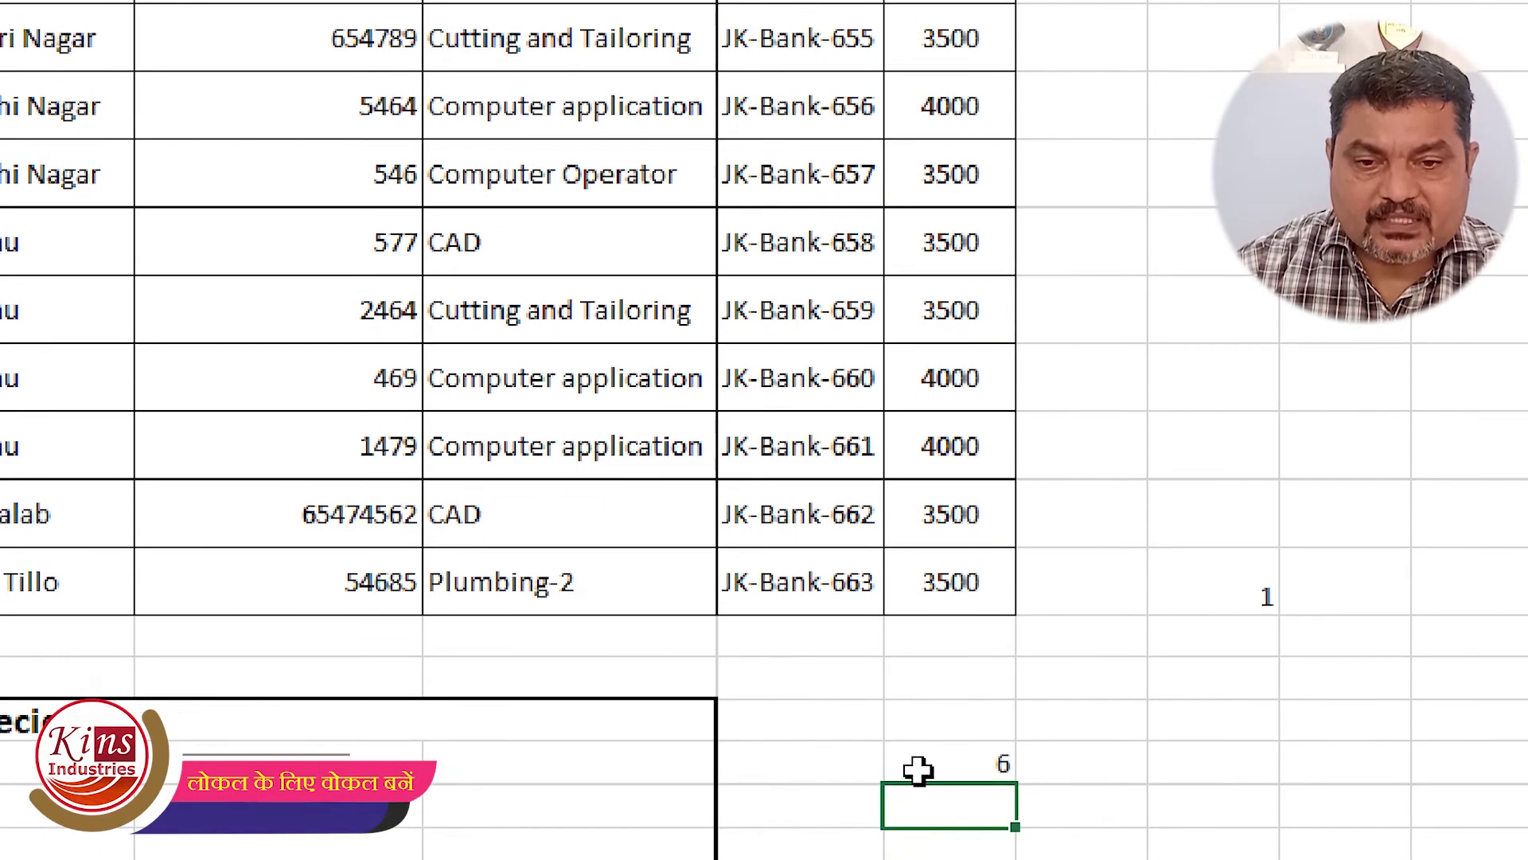
Step: Enter fee labels and a =COUNTIF(K9:K18, 3500) count beside them
{"action": "left_click", "coordinate": [861, 764]}
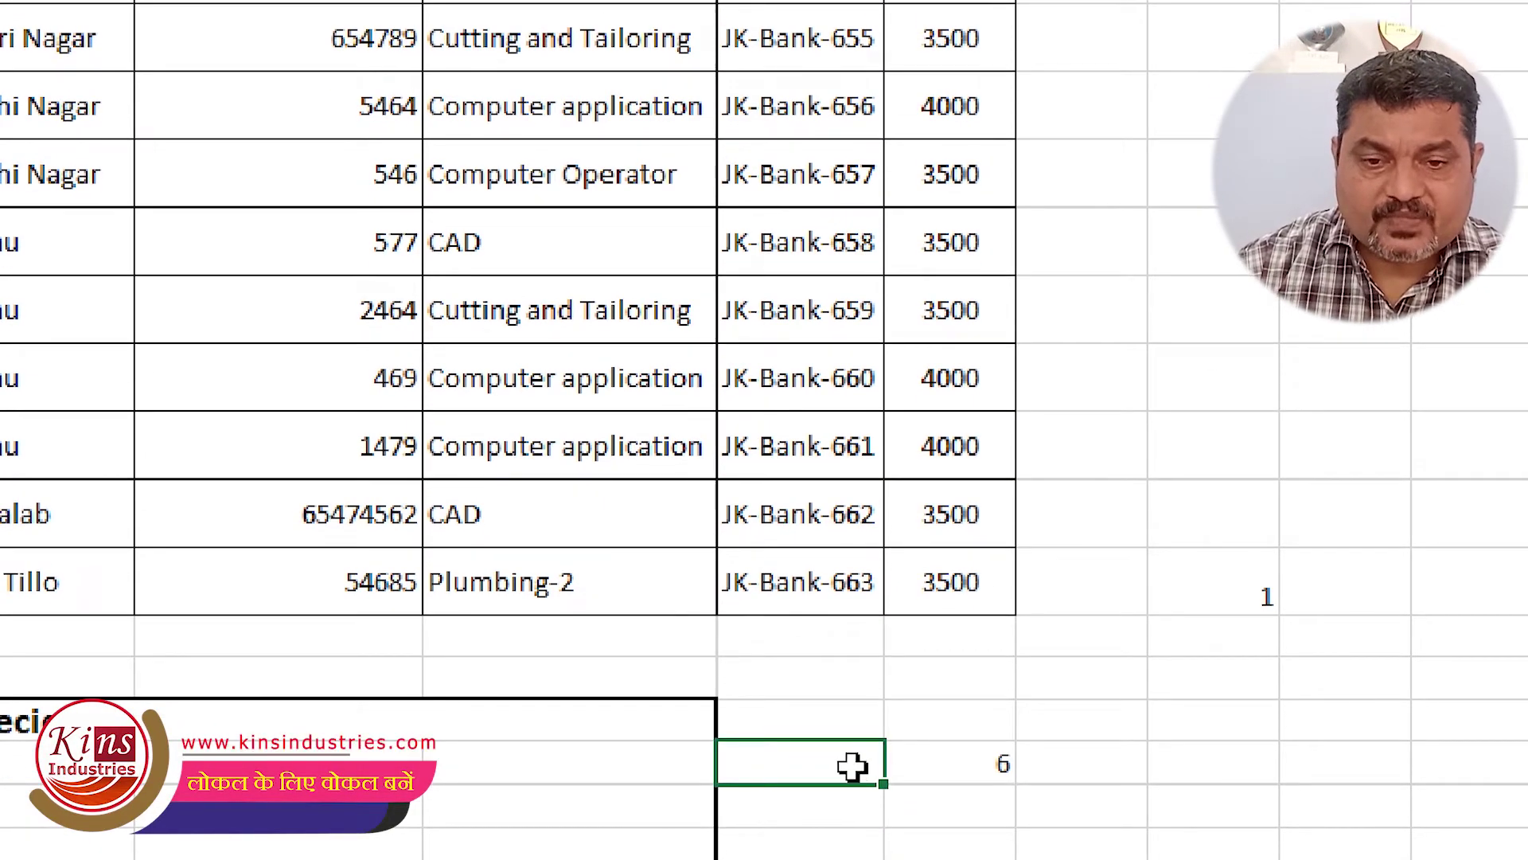
{"action": "scroll", "coordinate": [941, 815], "scroll_direction": "down", "scroll_amount": 2}
{"action": "scroll", "coordinate": [842, 815], "scroll_direction": "down", "scroll_amount": 1}
{"action": "type", "text": "4000"}
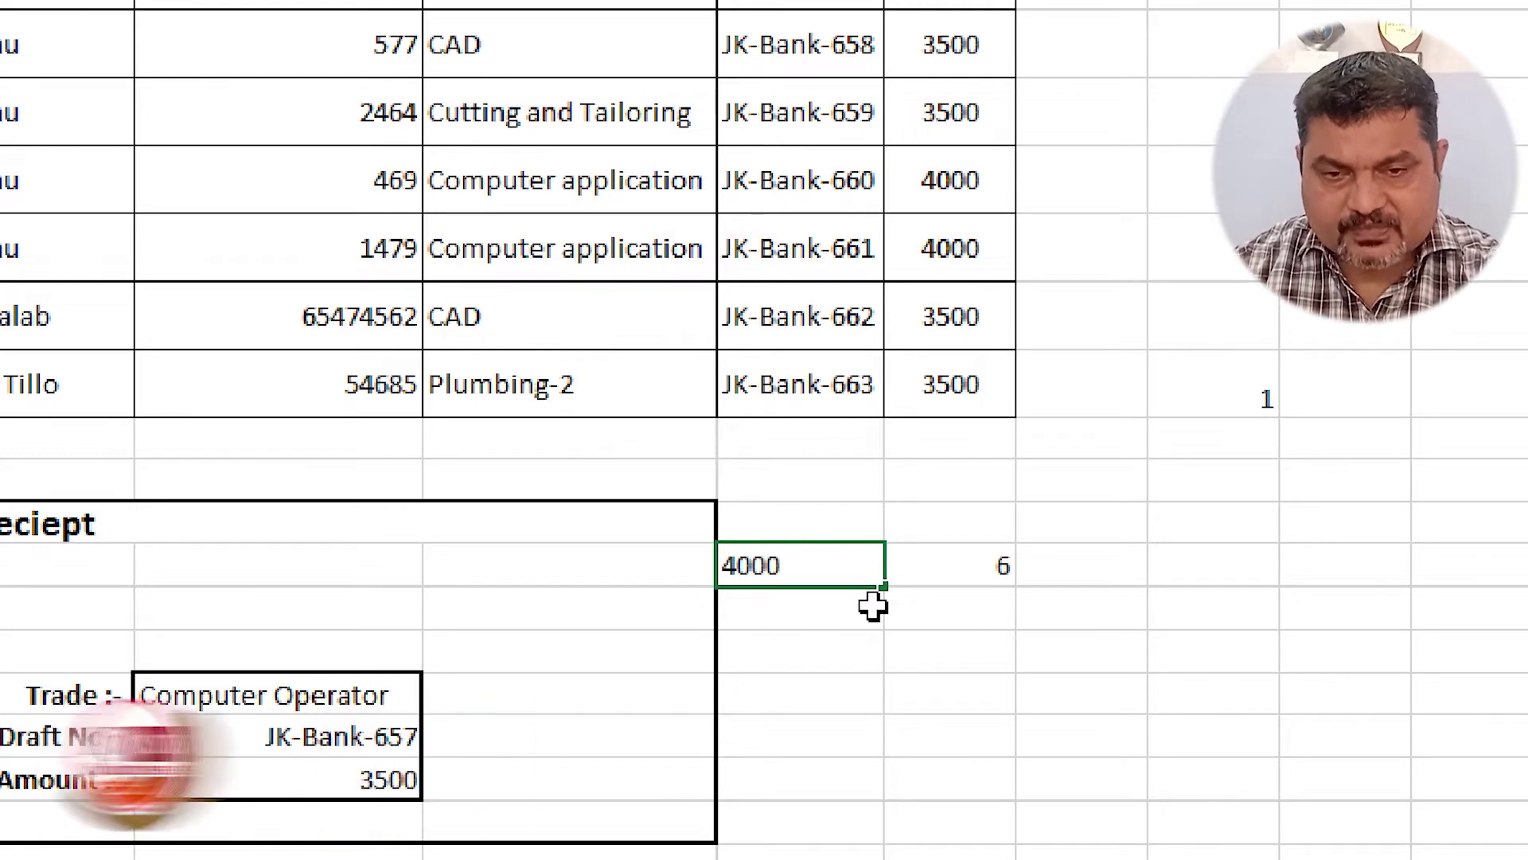
{"action": "key", "text": "Return"}
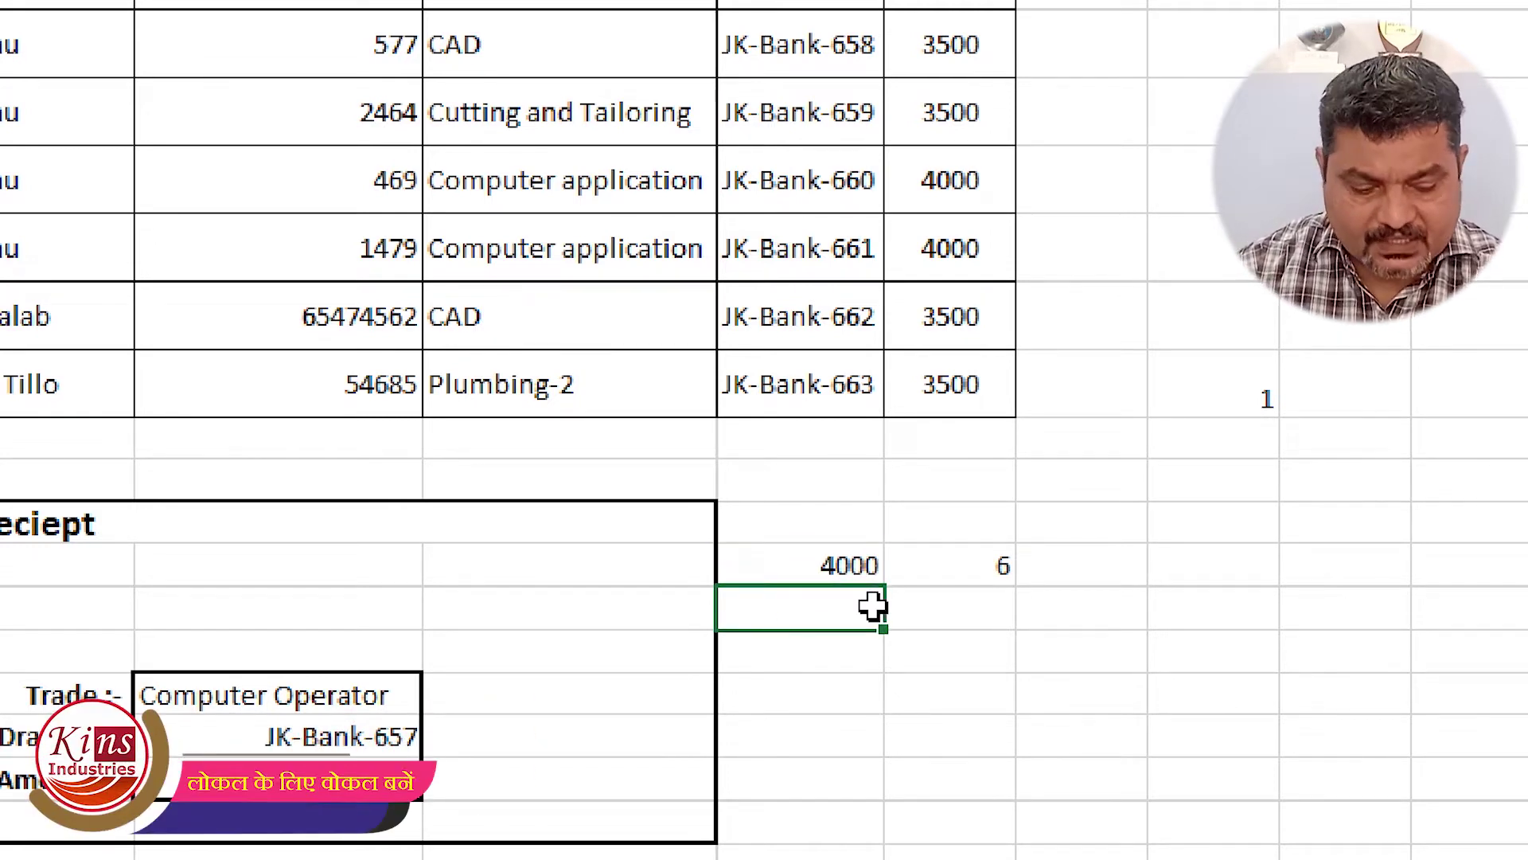
{"action": "type", "text": "3500"}
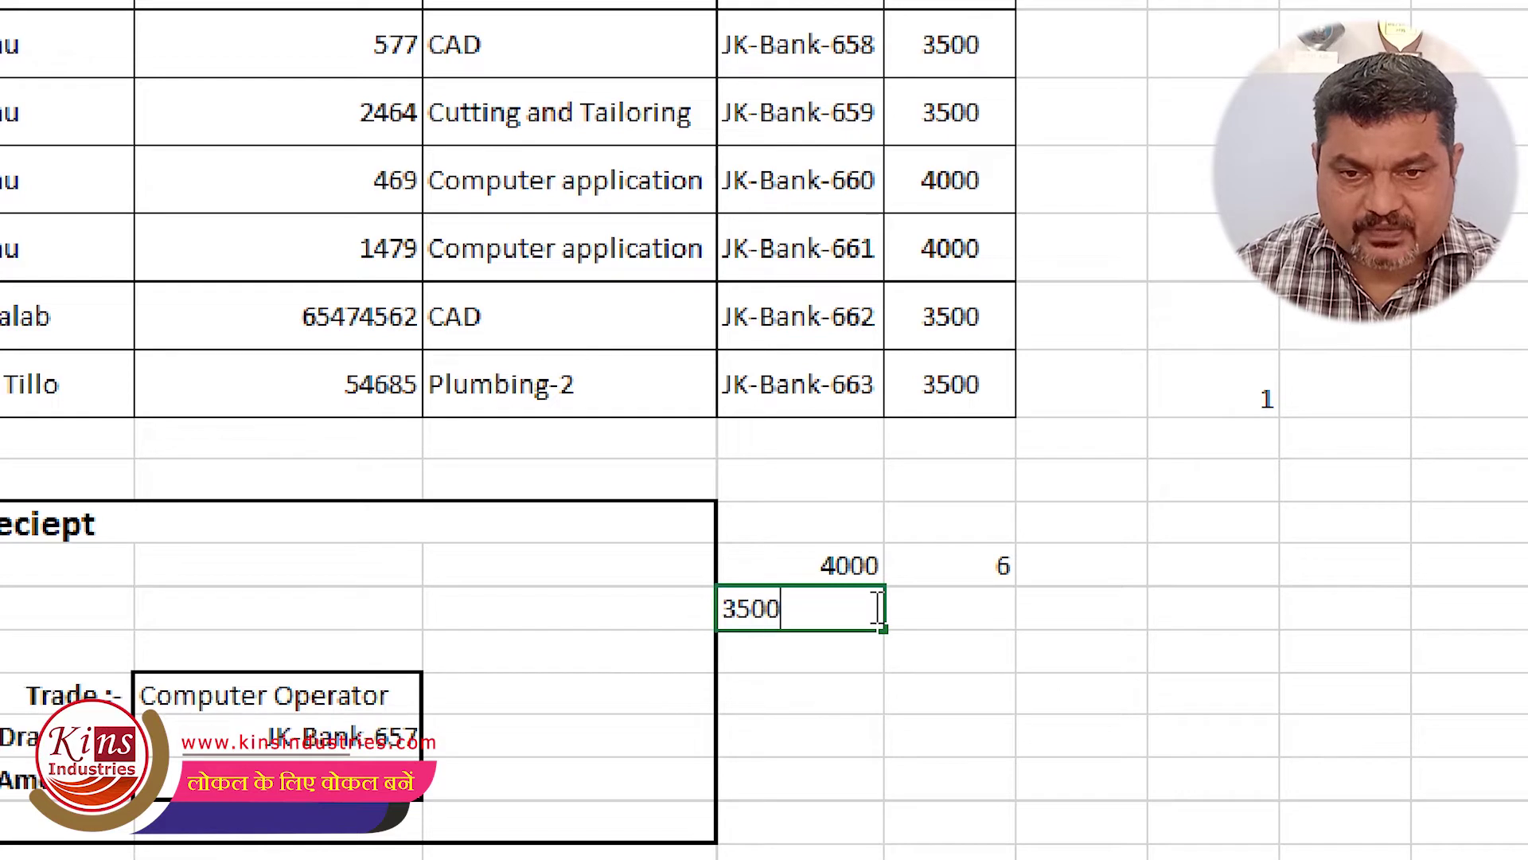
{"action": "key", "text": "Return"}
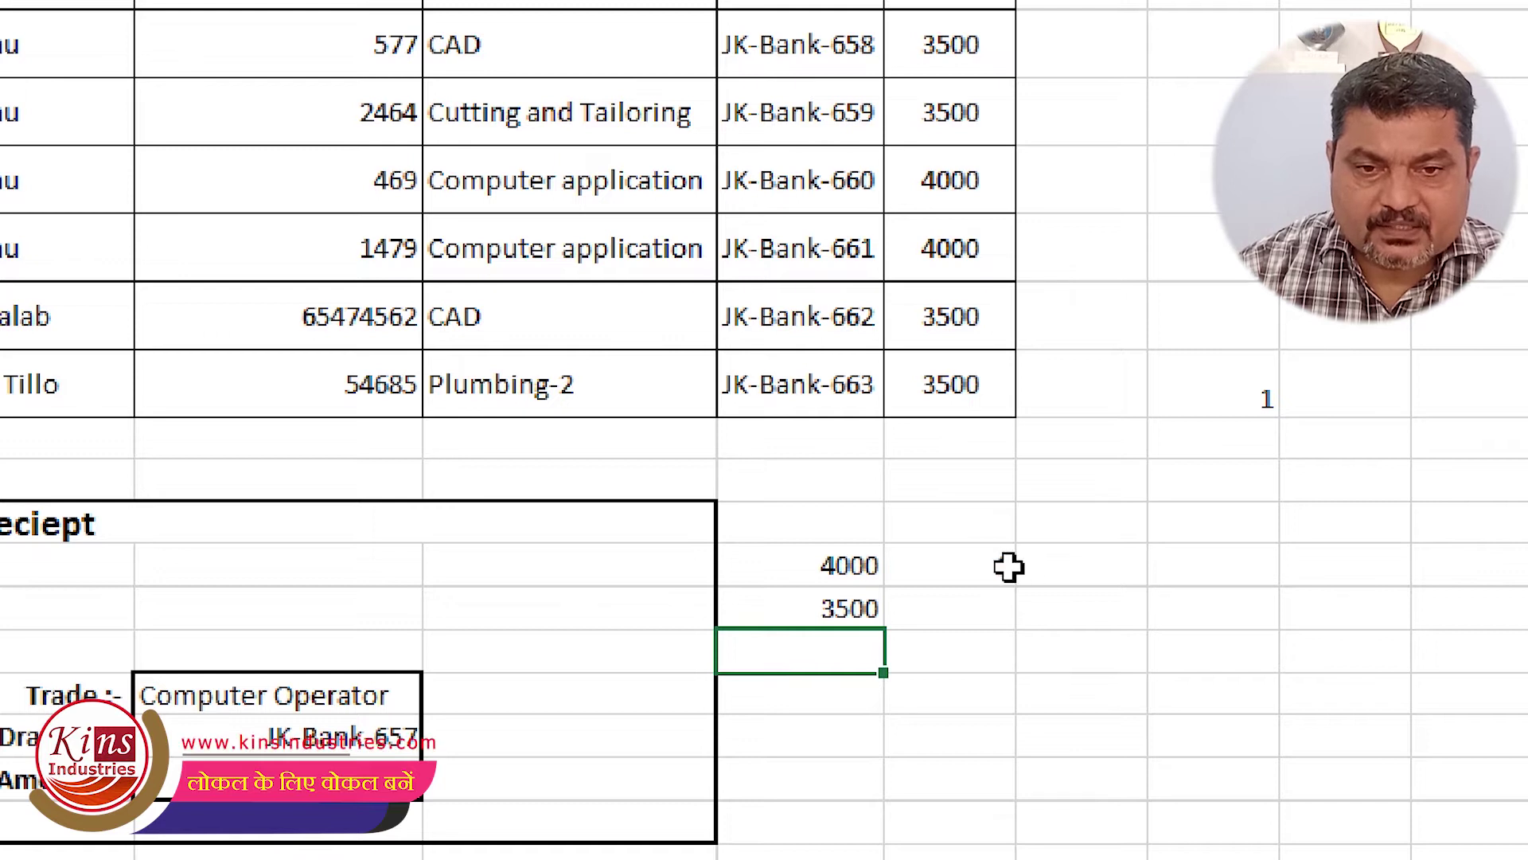
{"action": "left_click", "coordinate": [999, 567]}
{"action": "type", "text": "=COUNTIF(K9:K18, 3500)"}
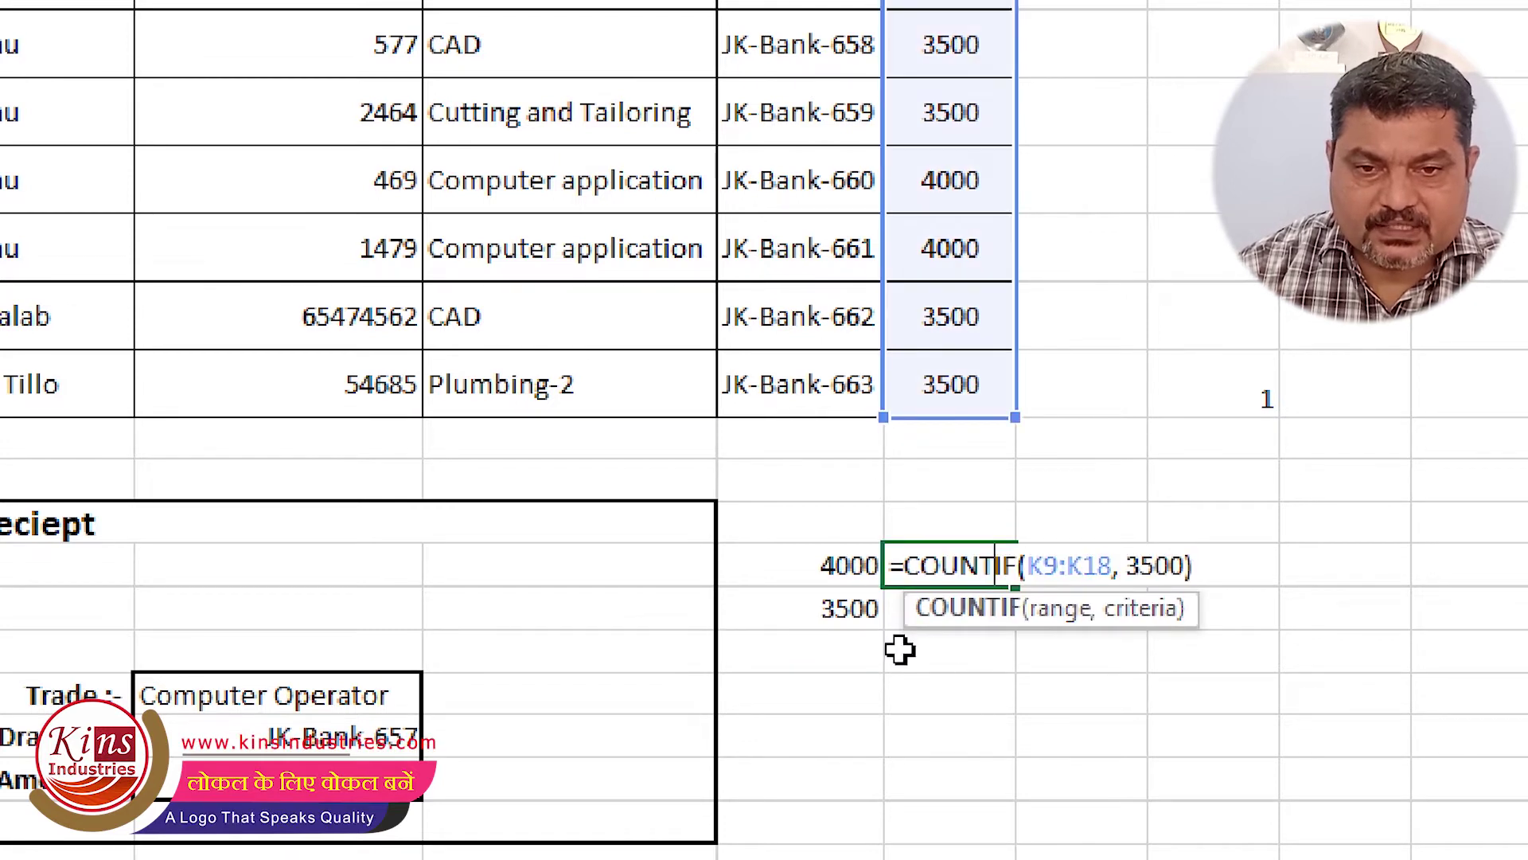
{"action": "left_click", "coordinate": [897, 648]}
Step: Label the two fee rows 3500 and 4000
{"action": "left_click", "coordinate": [856, 570]}
{"action": "type", "text": "35"}
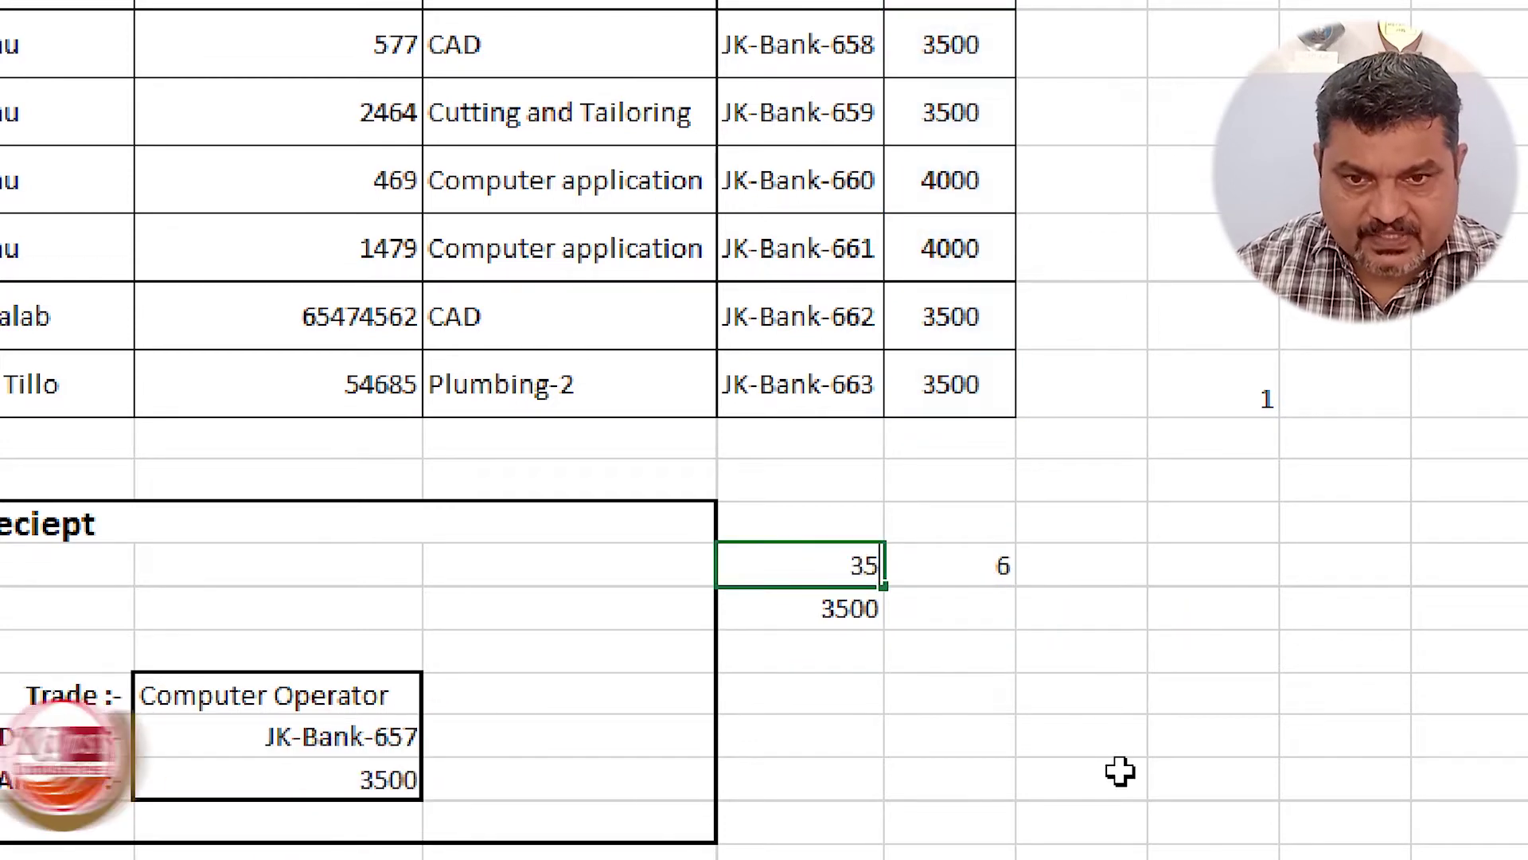
{"action": "type", "text": "00"}
{"action": "key", "text": "Return"}
{"action": "type", "text": "4"}
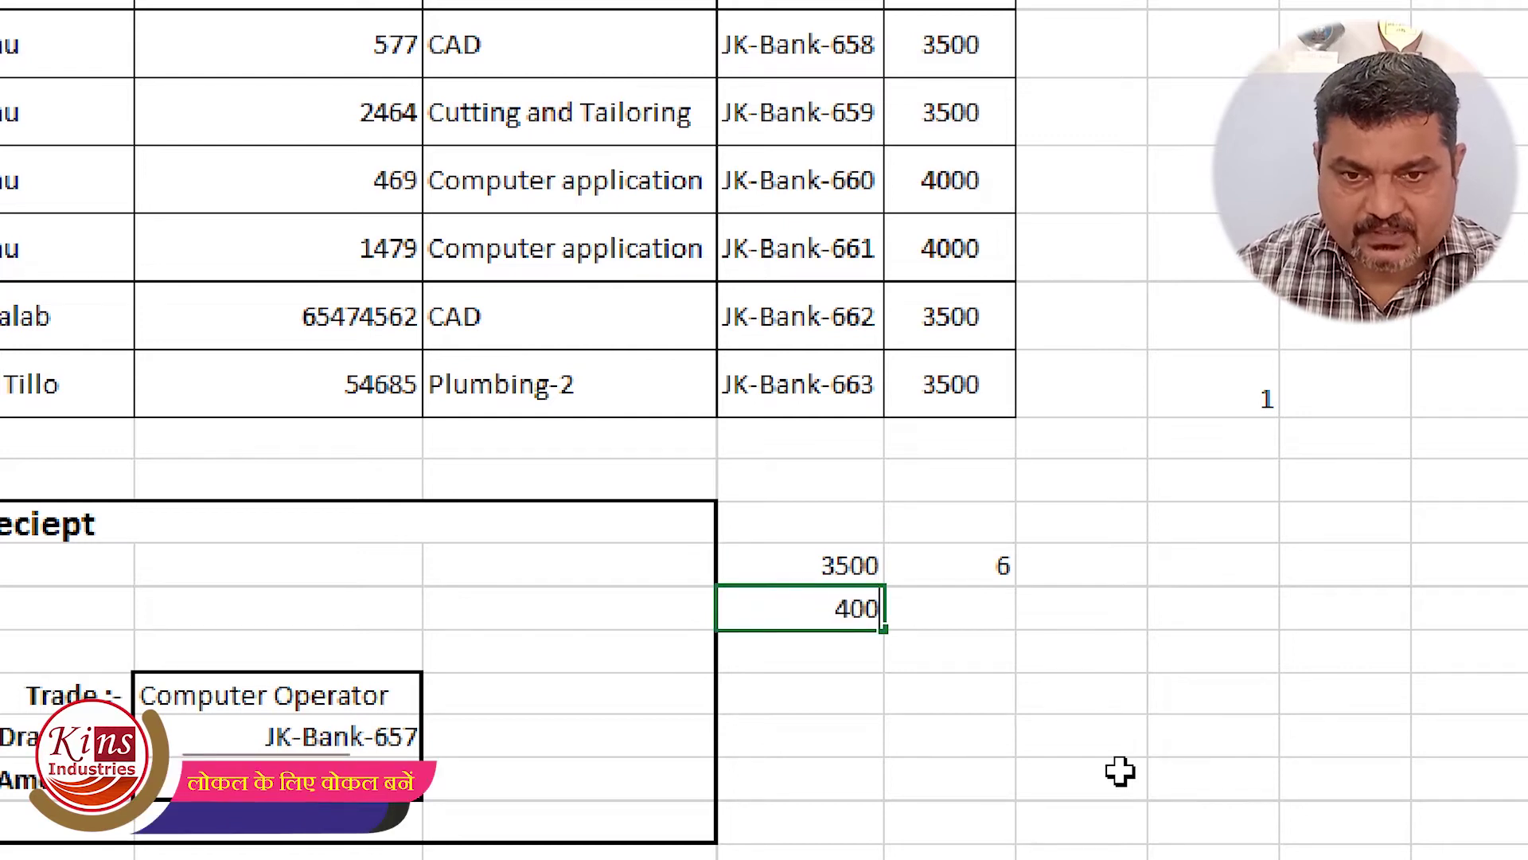
{"action": "type", "text": "0"}
{"action": "key", "text": "Return"}
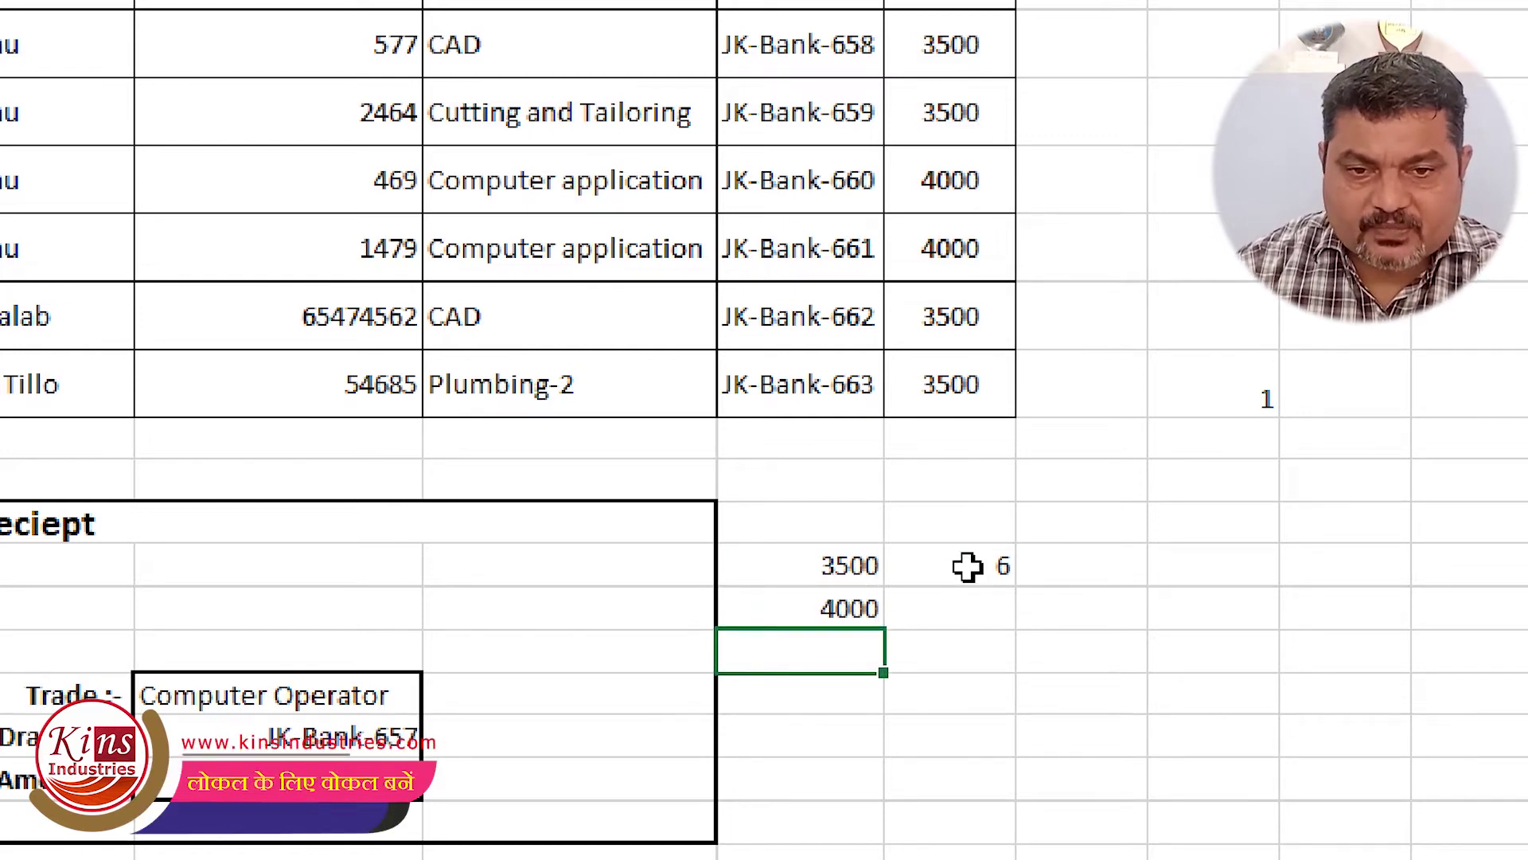
Step: Copy the 3500 count formula into the cell beside the 4000 label
{"action": "left_click", "coordinate": [981, 568]}
{"action": "key", "text": "ctrl+c"}
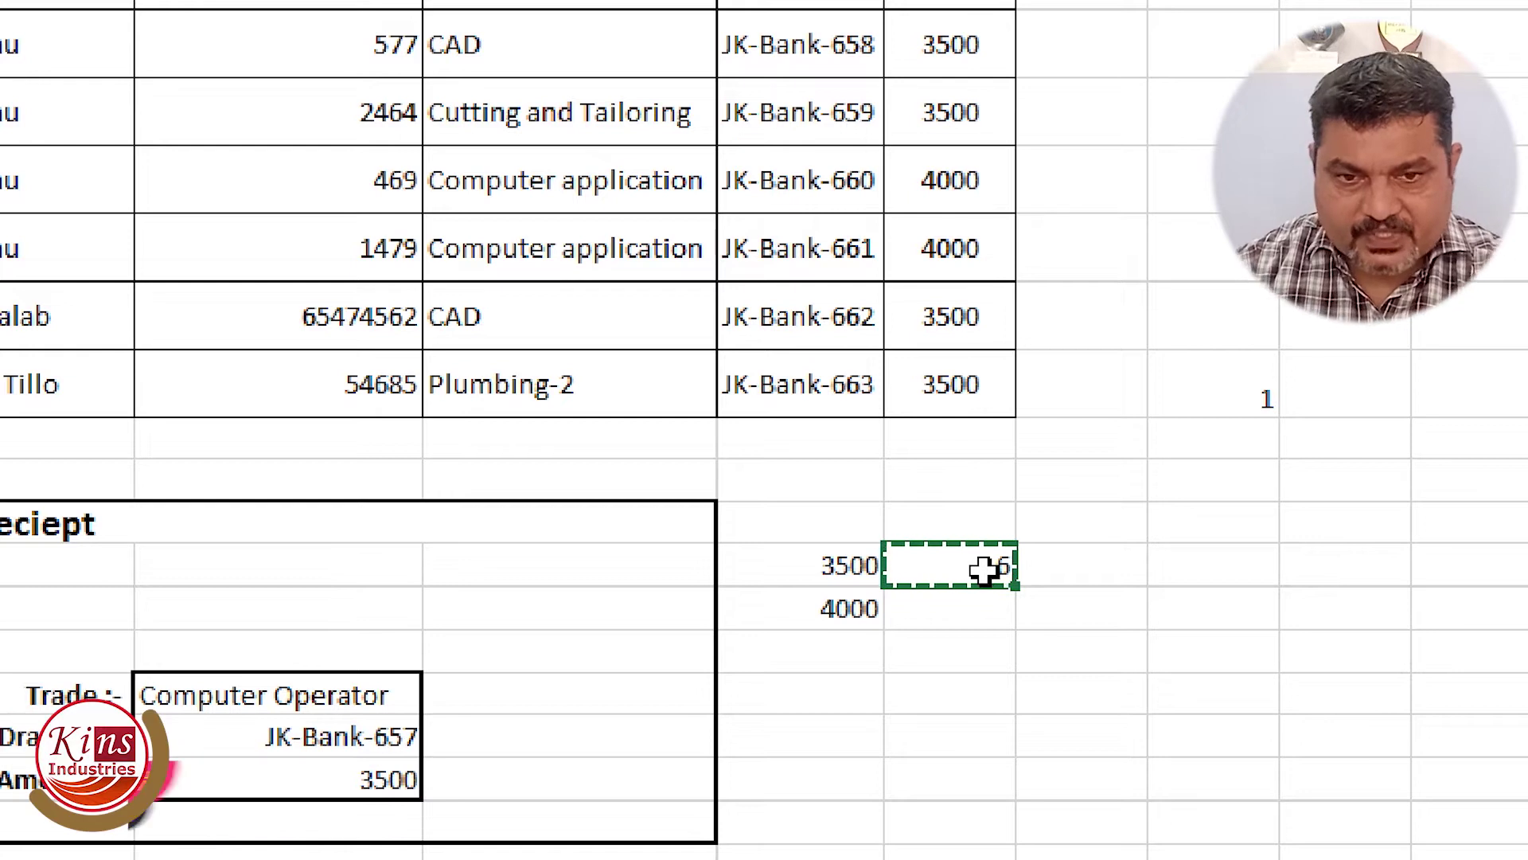
{"action": "left_click", "coordinate": [981, 609]}
{"action": "key", "text": "ctrl+v"}
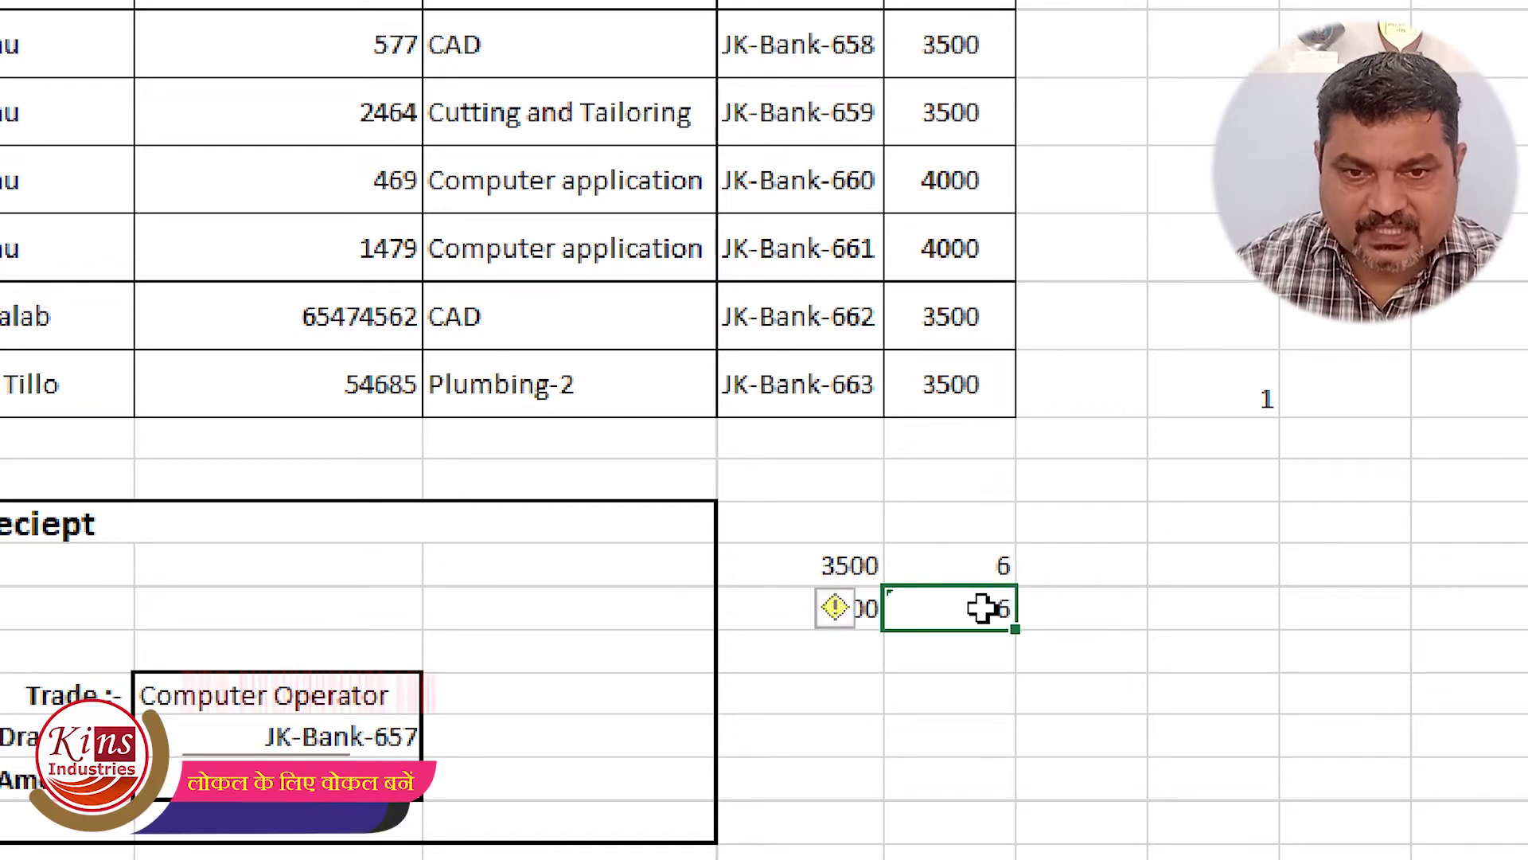
Step: Change the pasted count formula's criterion to 4000
{"action": "double_click", "coordinate": [936, 606]}
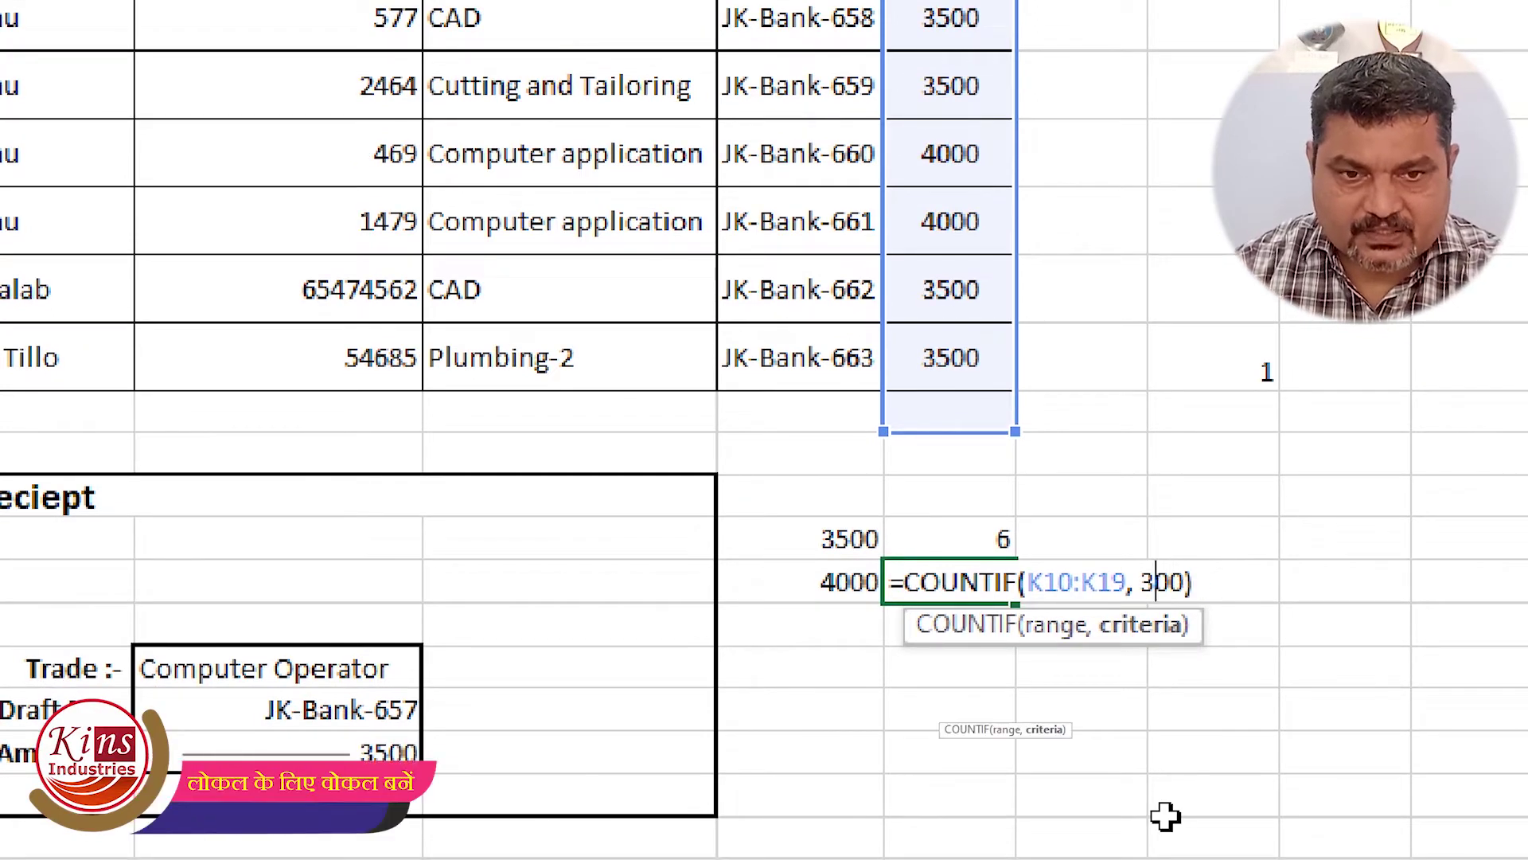
{"action": "type", "text": "40"}
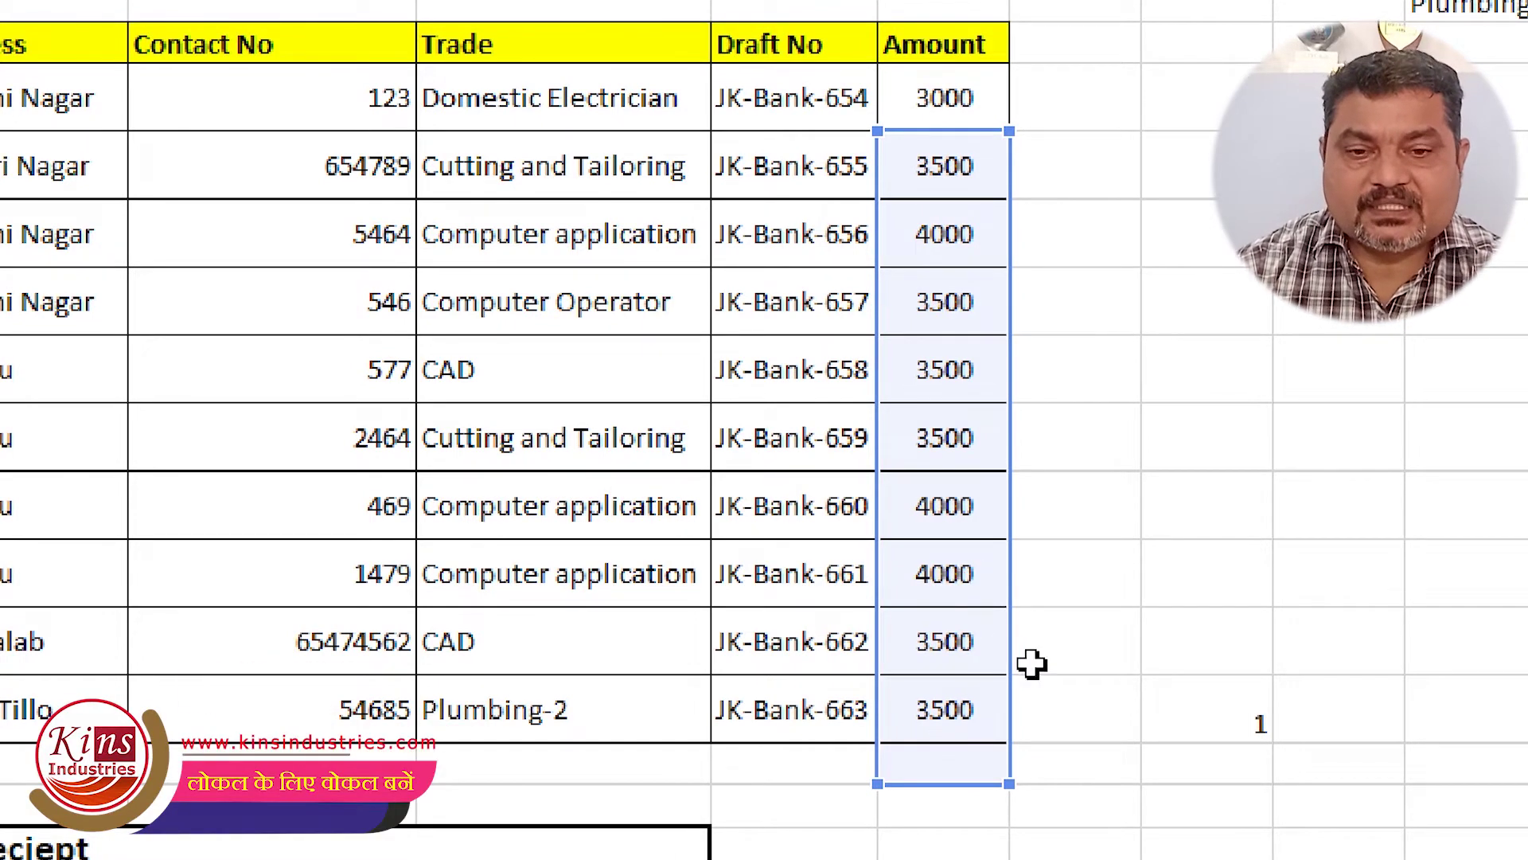
{"action": "key", "text": "Return"}
Step: Lock the 3500 count formula's range to =COUNTIF(K$9:K$18, 3500)
{"action": "left_click", "coordinate": [1071, 792]}
{"action": "left_click", "coordinate": [935, 798]}
{"action": "double_click", "coordinate": [935, 799]}
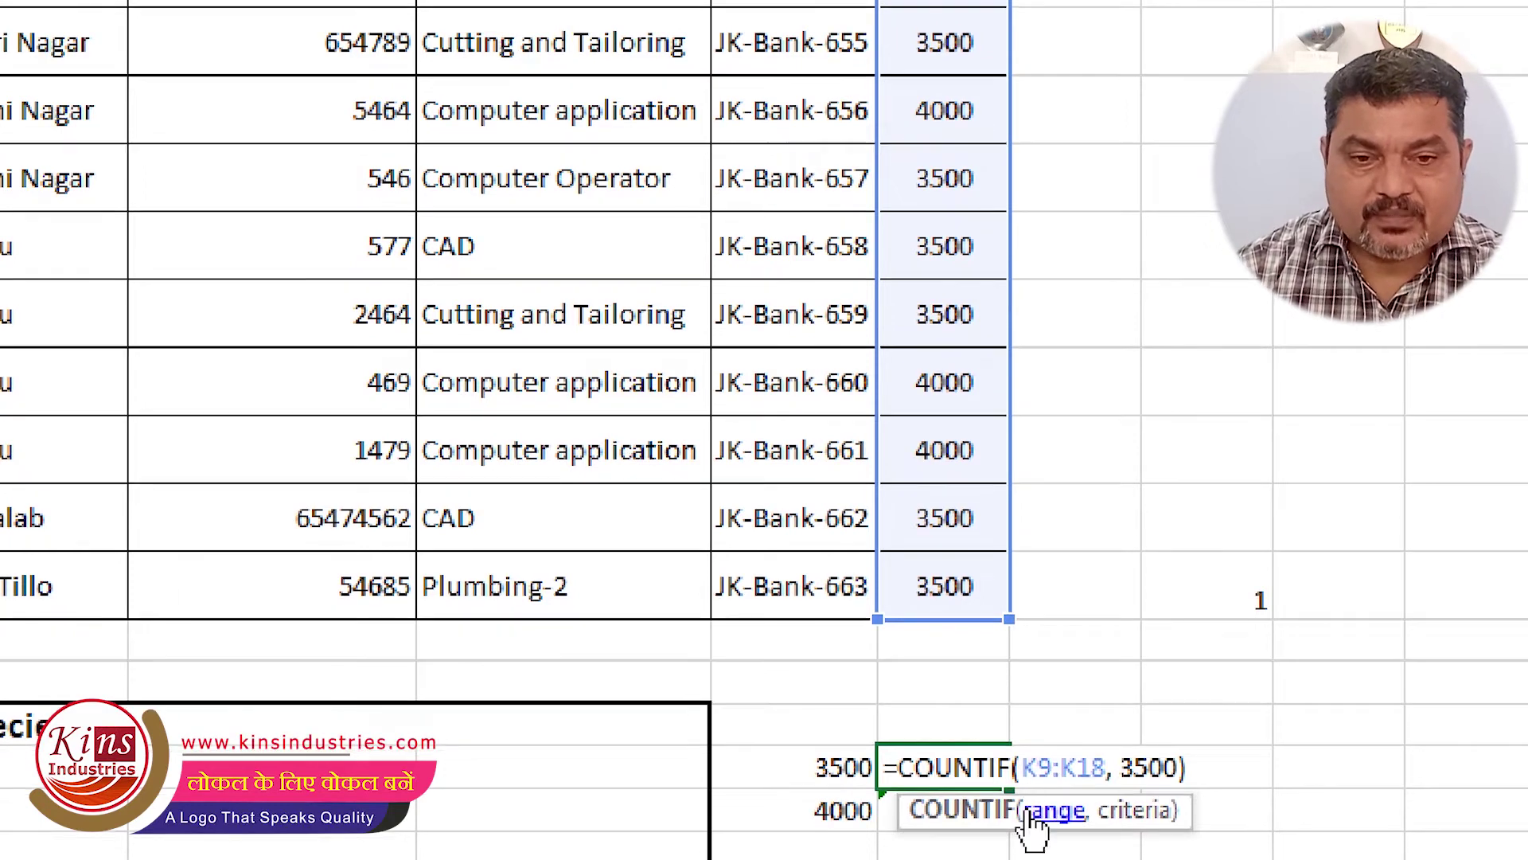
{"action": "scroll", "coordinate": [1041, 784], "scroll_direction": "down", "scroll_amount": 1}
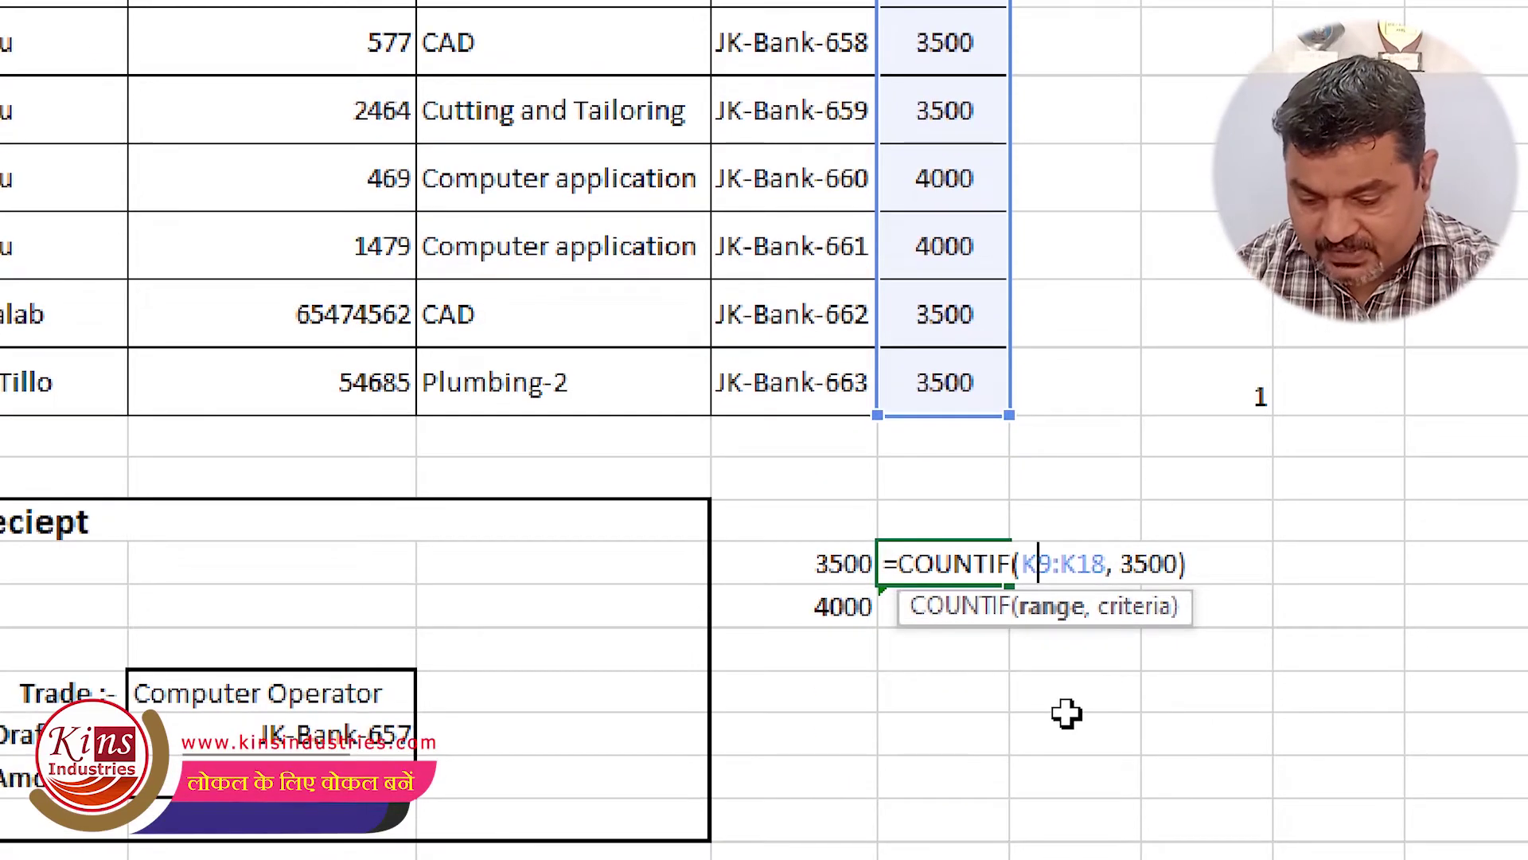
{"action": "type", "text": "$9:K"}
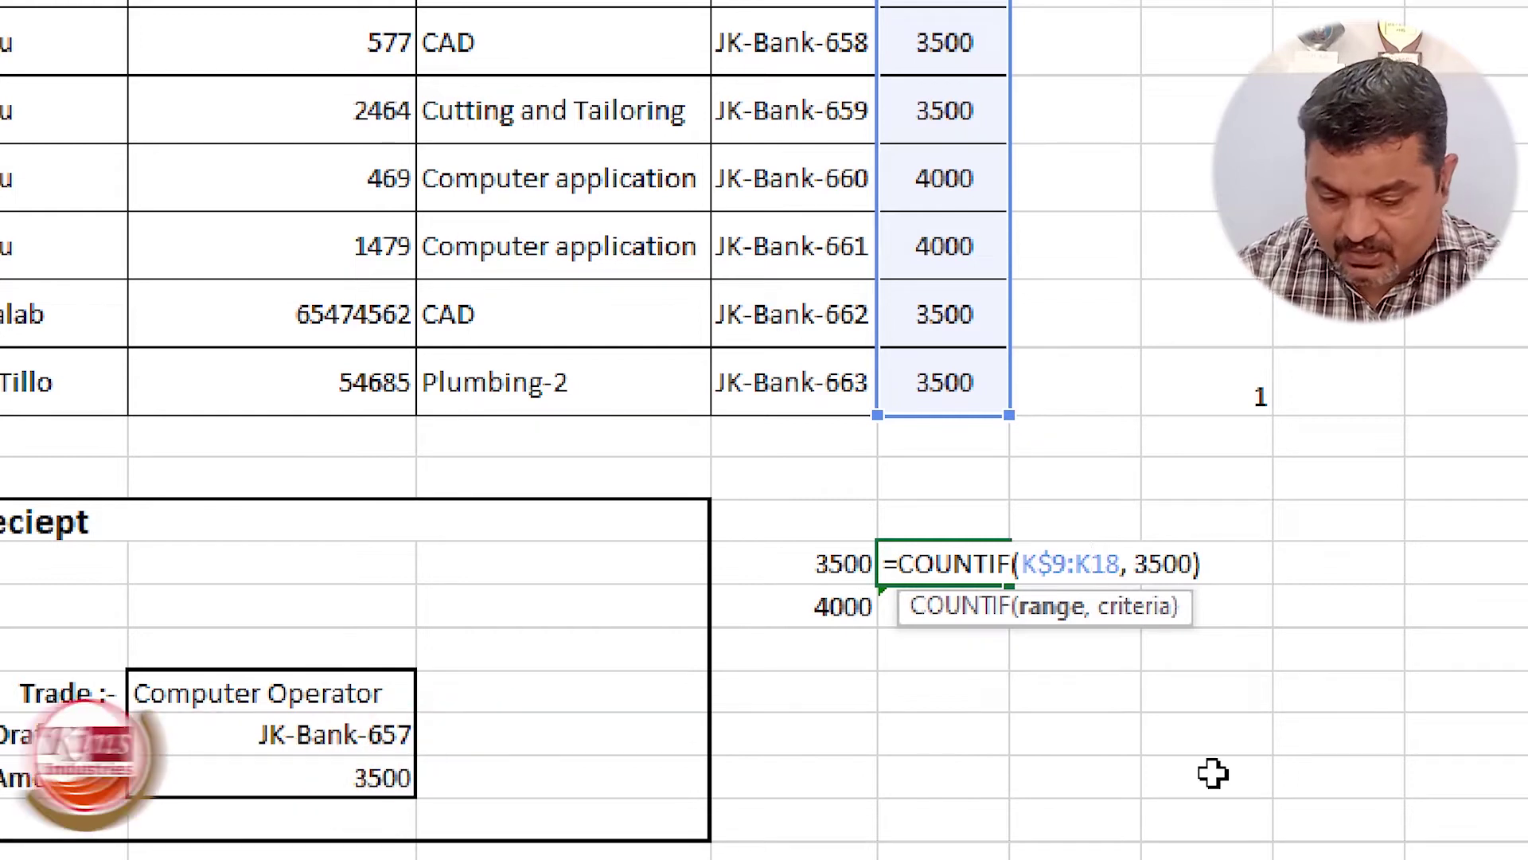
{"action": "type", "text": "$"}
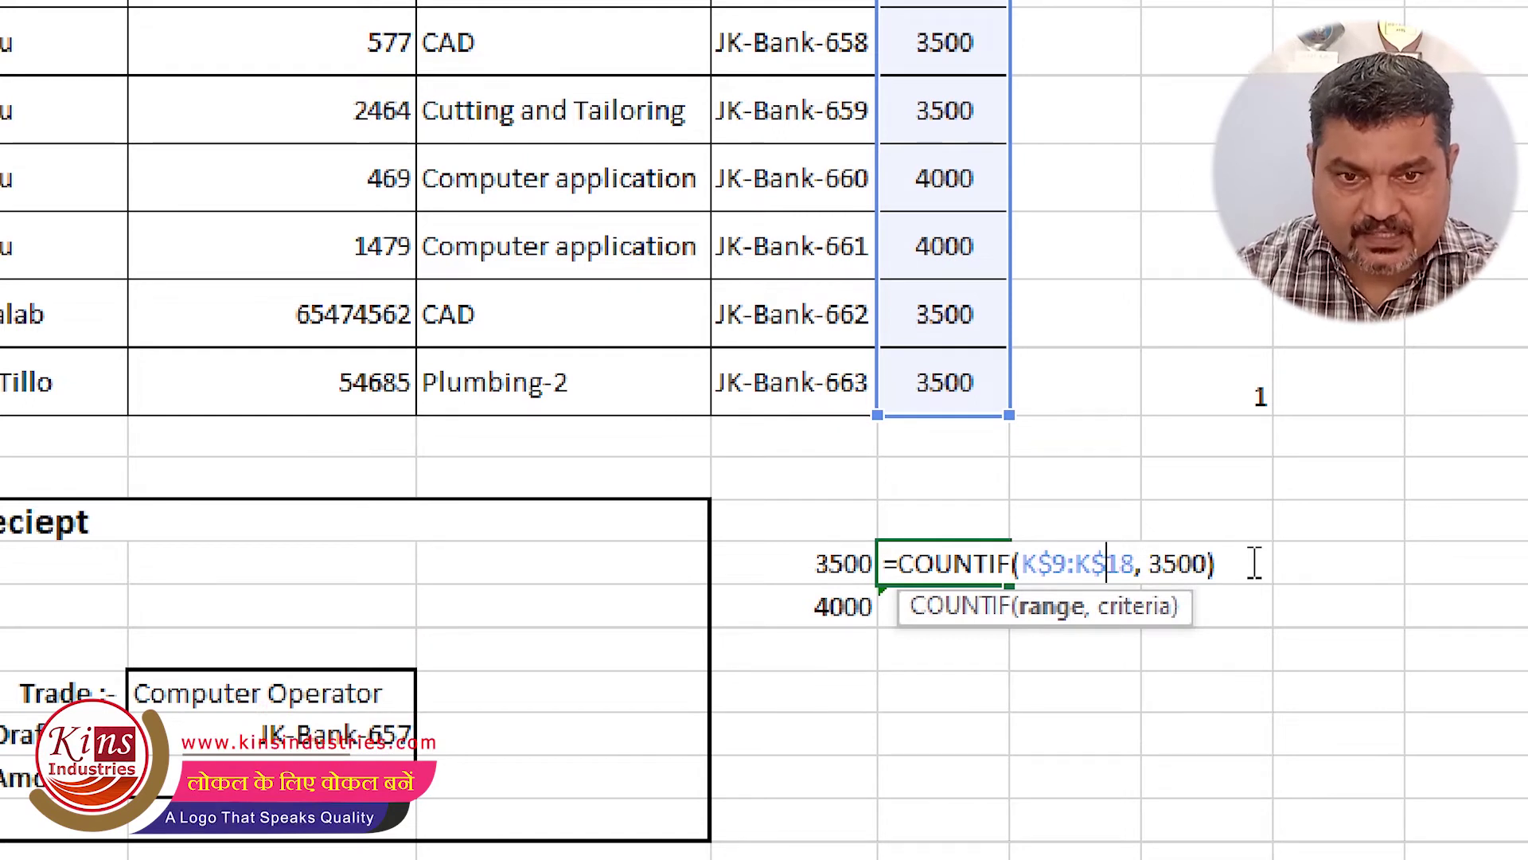
{"action": "key", "text": "Return"}
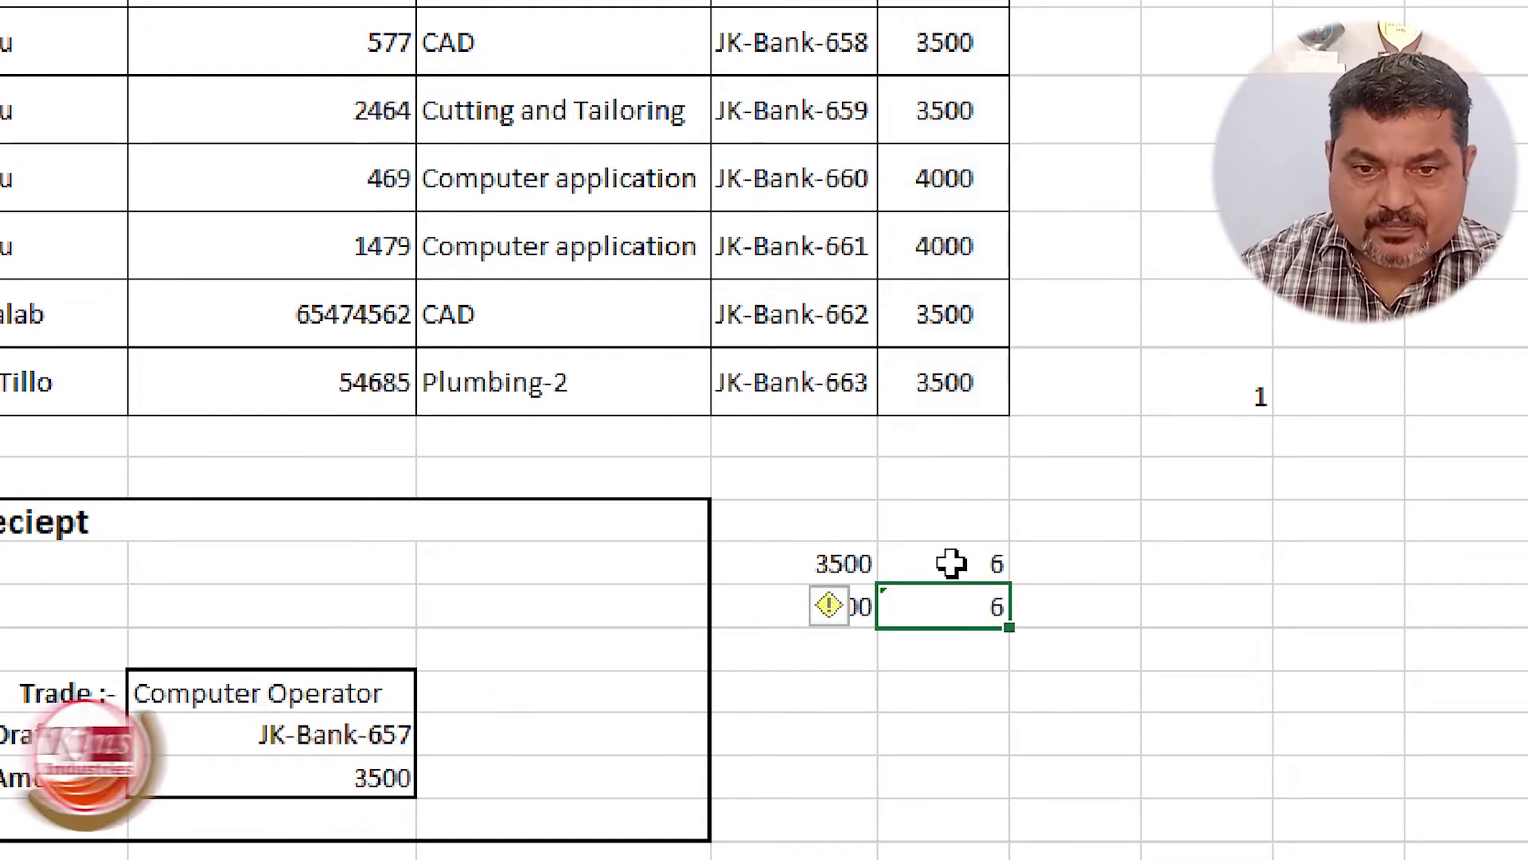
Step: Copy the fixed-row 3500 count formula beside 4000 and change its criterion to 4000
{"action": "left_click", "coordinate": [951, 563]}
{"action": "key", "text": "ctrl+c"}
{"action": "left_click", "coordinate": [921, 604]}
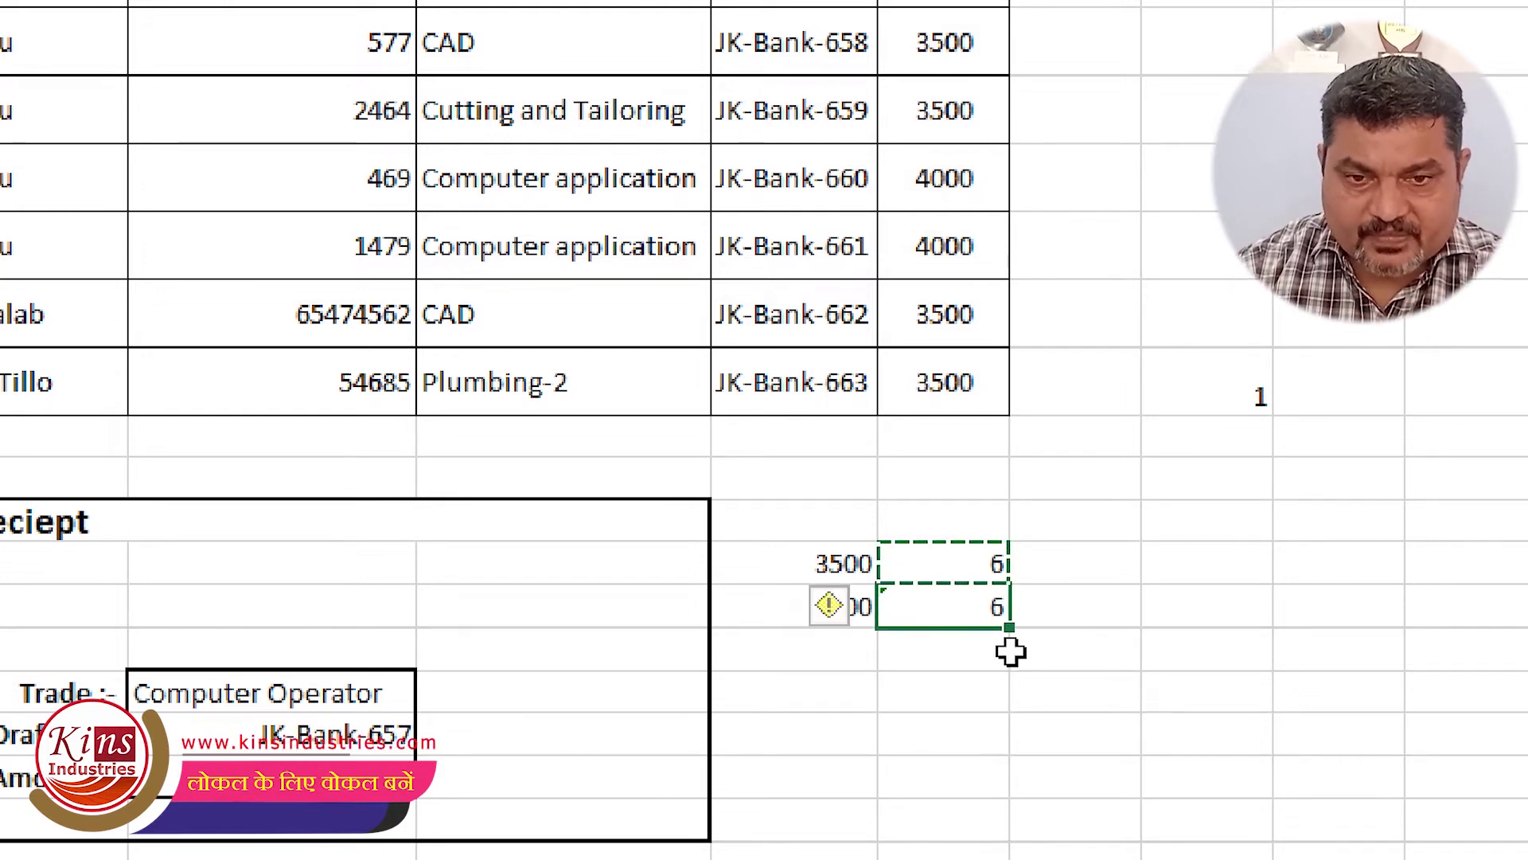
{"action": "key", "text": "Return"}
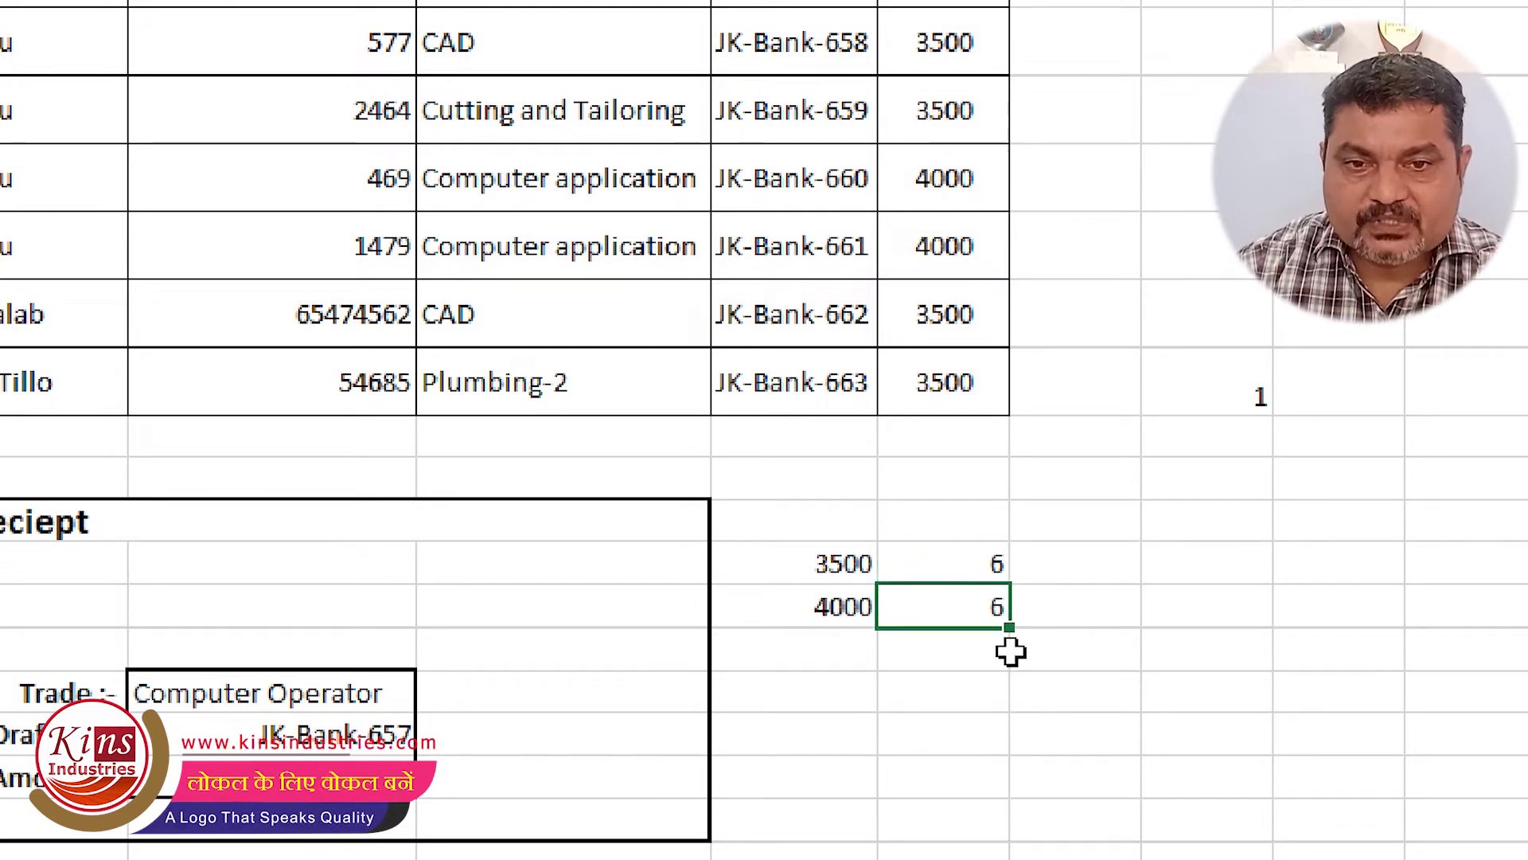
{"action": "double_click", "coordinate": [952, 602]}
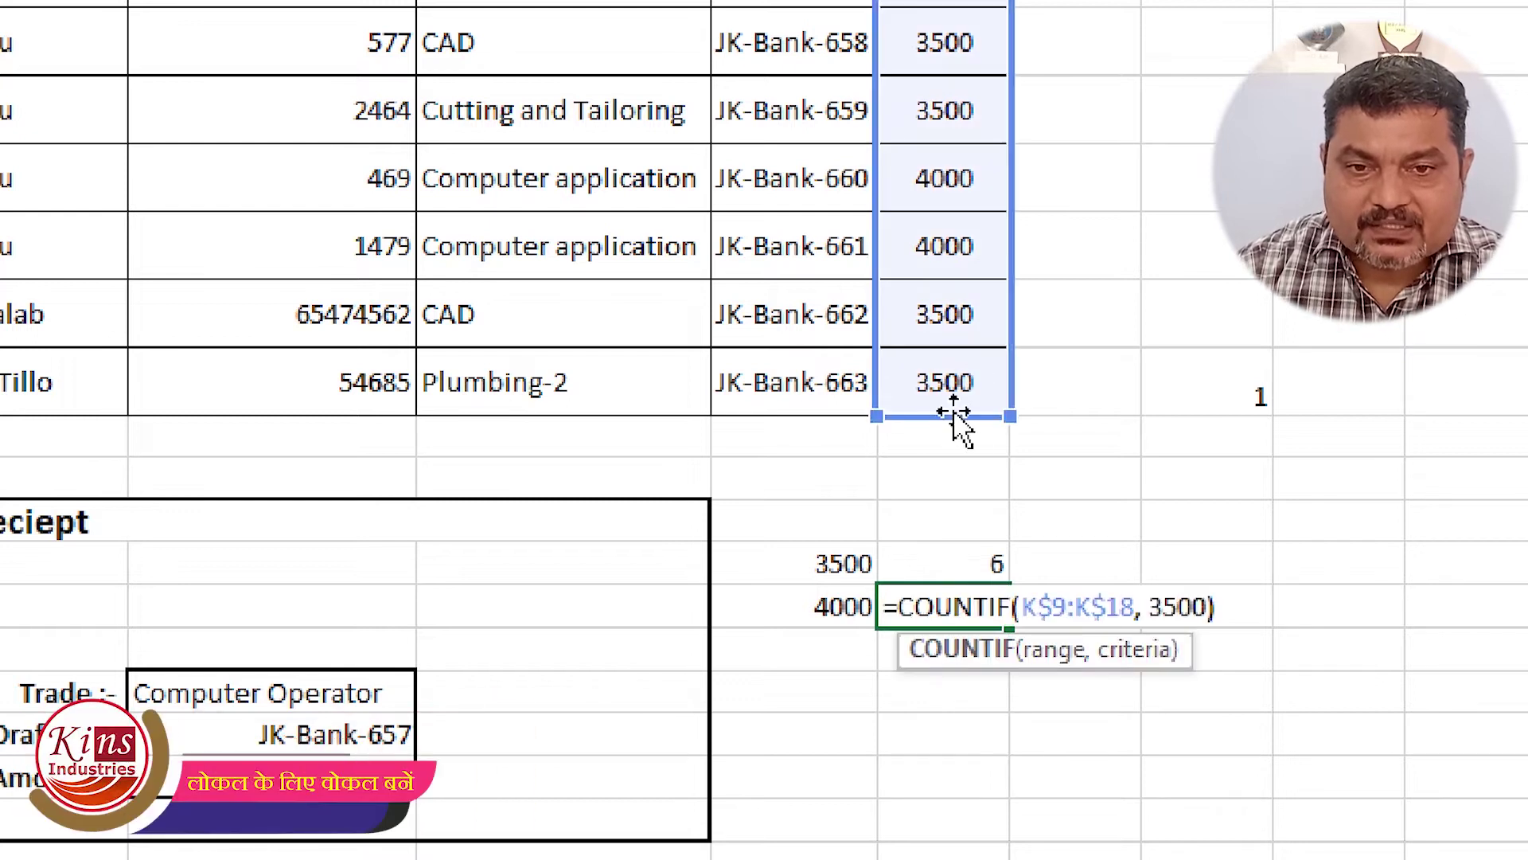
{"action": "scroll", "coordinate": [1021, 109], "scroll_direction": "up", "scroll_amount": 2}
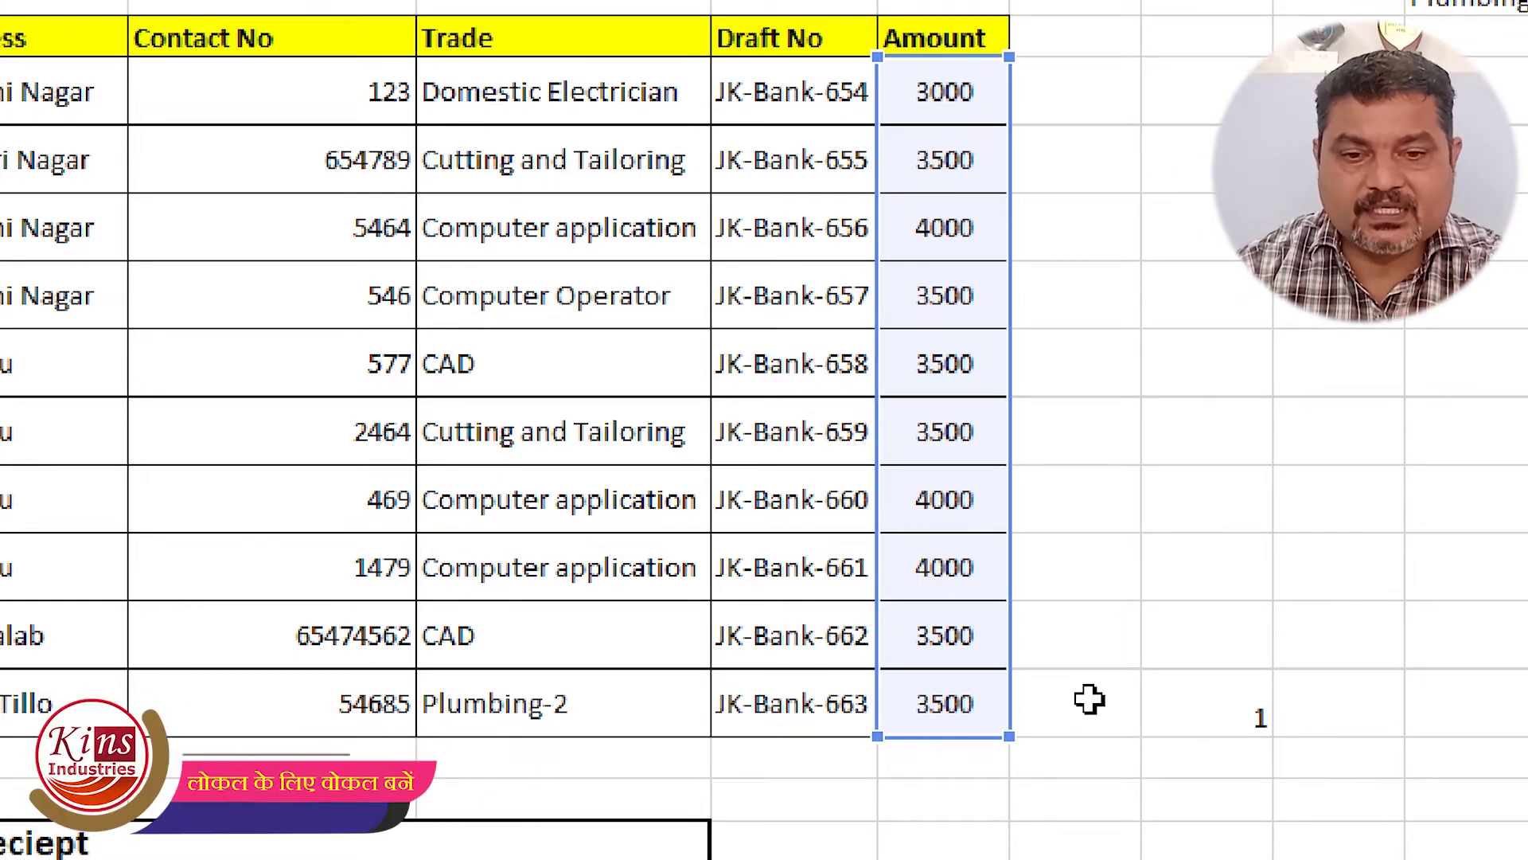
{"action": "scroll", "coordinate": [1101, 697], "scroll_direction": "down", "scroll_amount": 2}
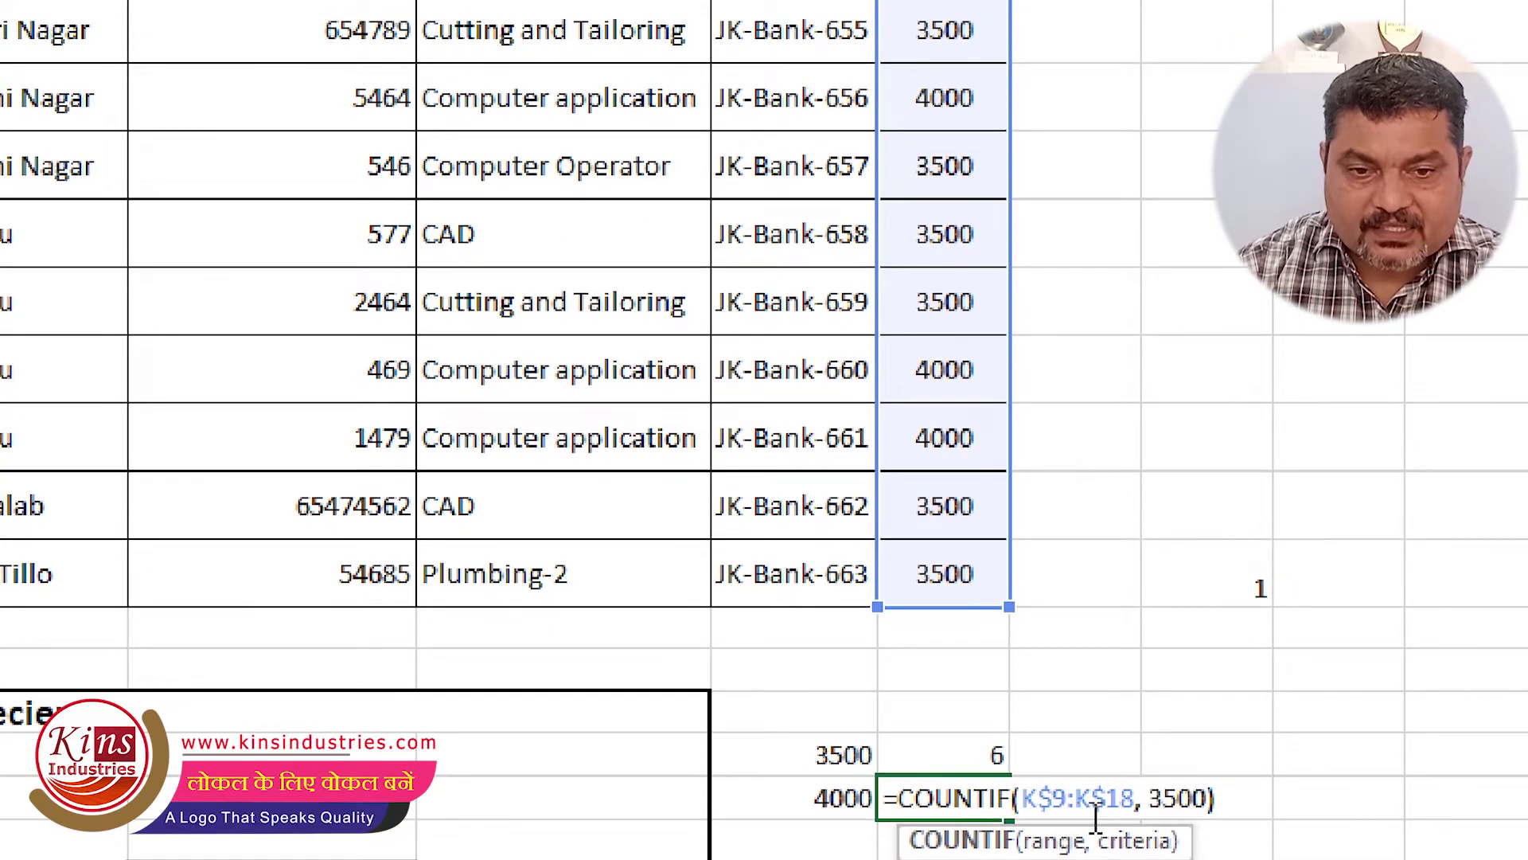
{"action": "left_click", "coordinate": [1166, 798]}
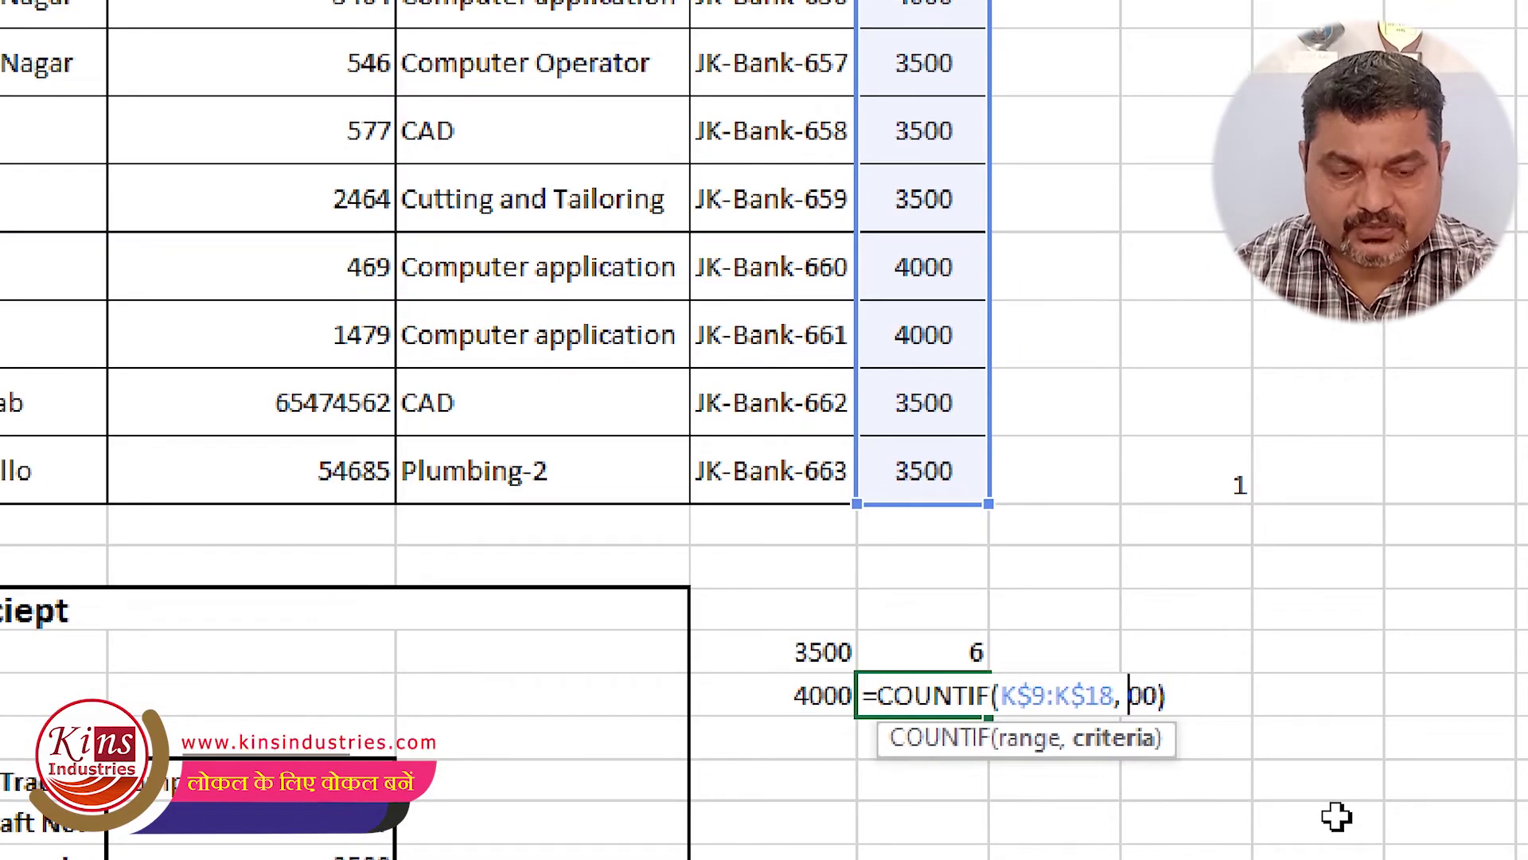
{"action": "type", "text": "40"}
{"action": "key", "text": "Return"}
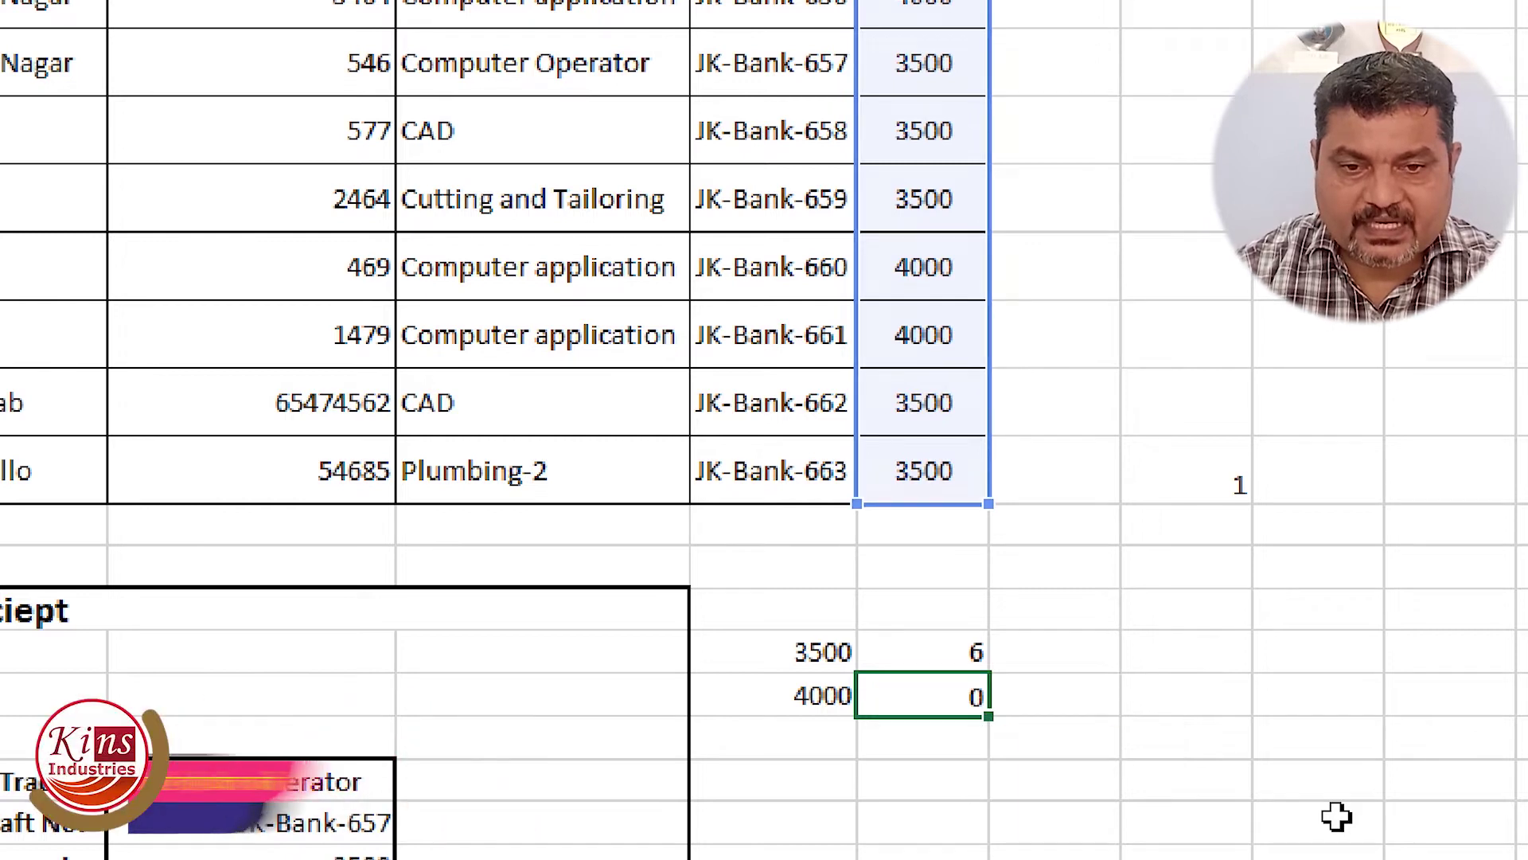
Step: Check the 4000 and 3500 count formulas, which show 3 and 6
{"action": "left_click", "coordinate": [951, 695]}
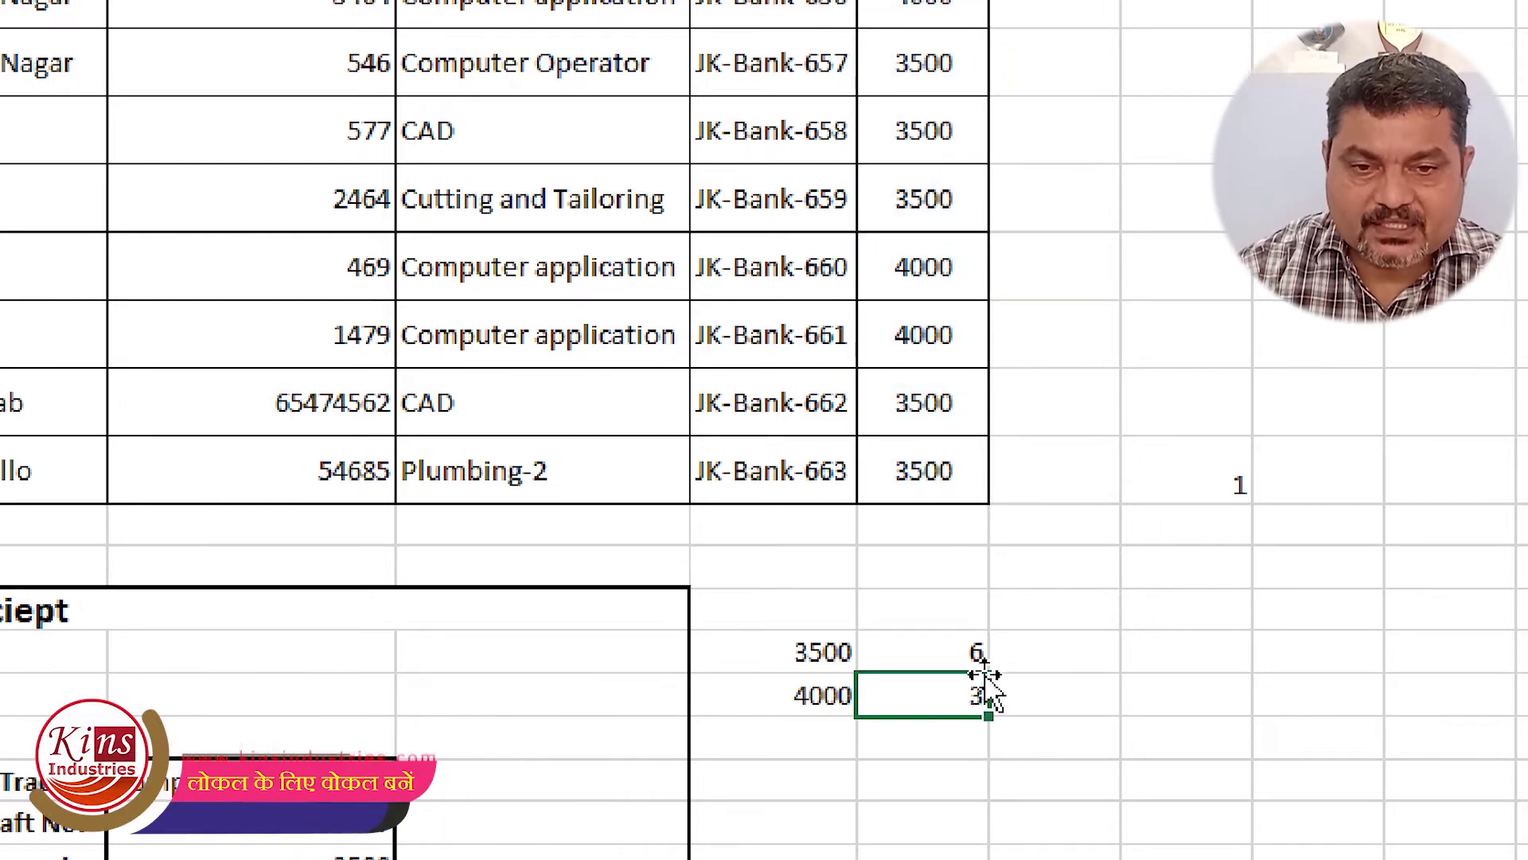
{"action": "left_click", "coordinate": [963, 651]}
{"action": "left_click", "coordinate": [955, 697]}
{"action": "double_click", "coordinate": [951, 698]}
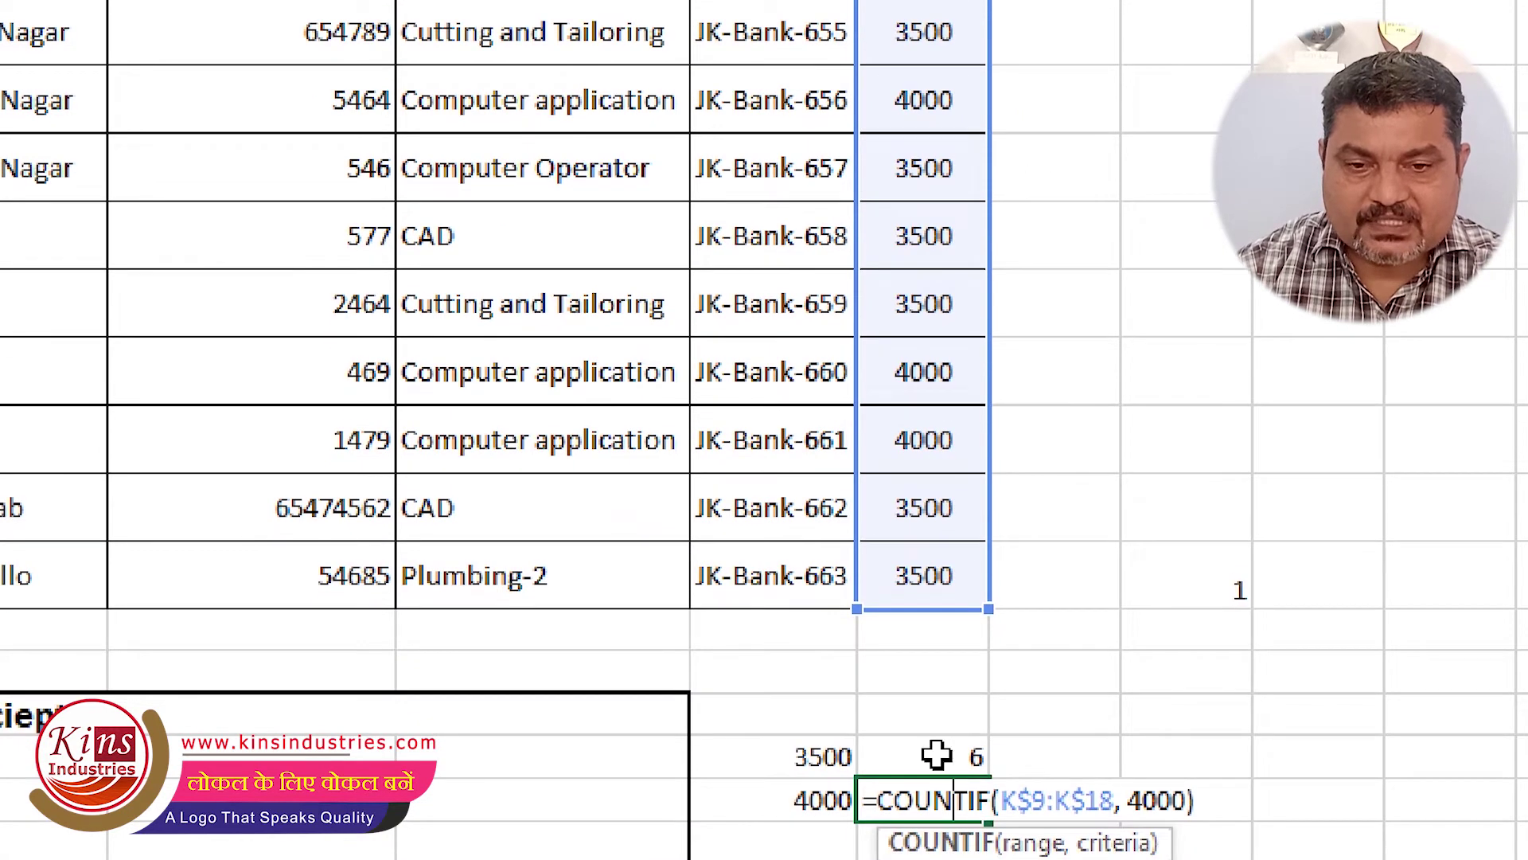
{"action": "left_click", "coordinate": [936, 754]}
{"action": "double_click", "coordinate": [953, 756]}
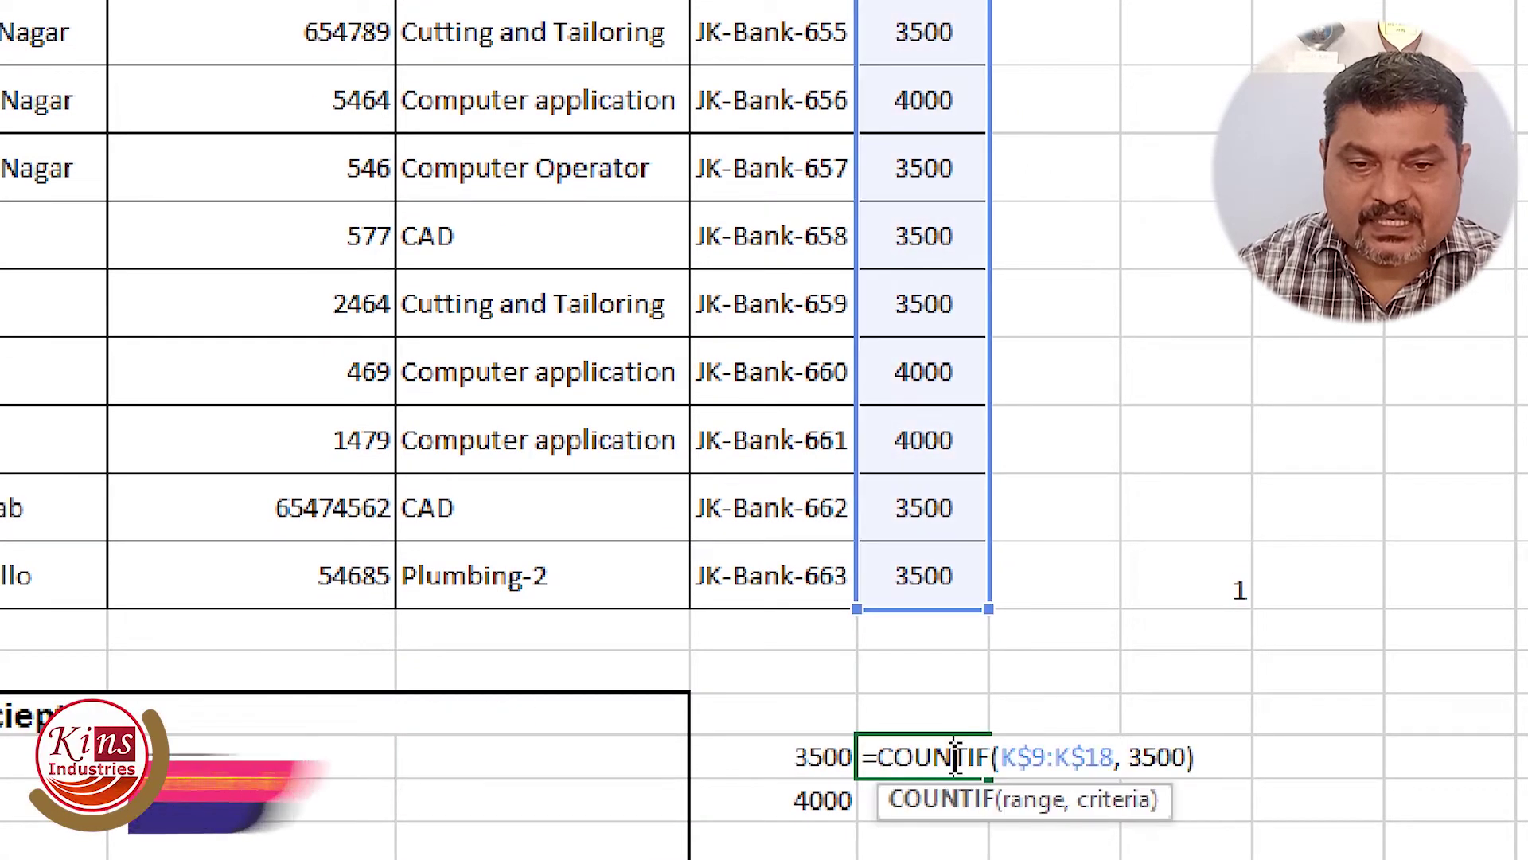
{"action": "left_click", "coordinate": [1067, 653]}
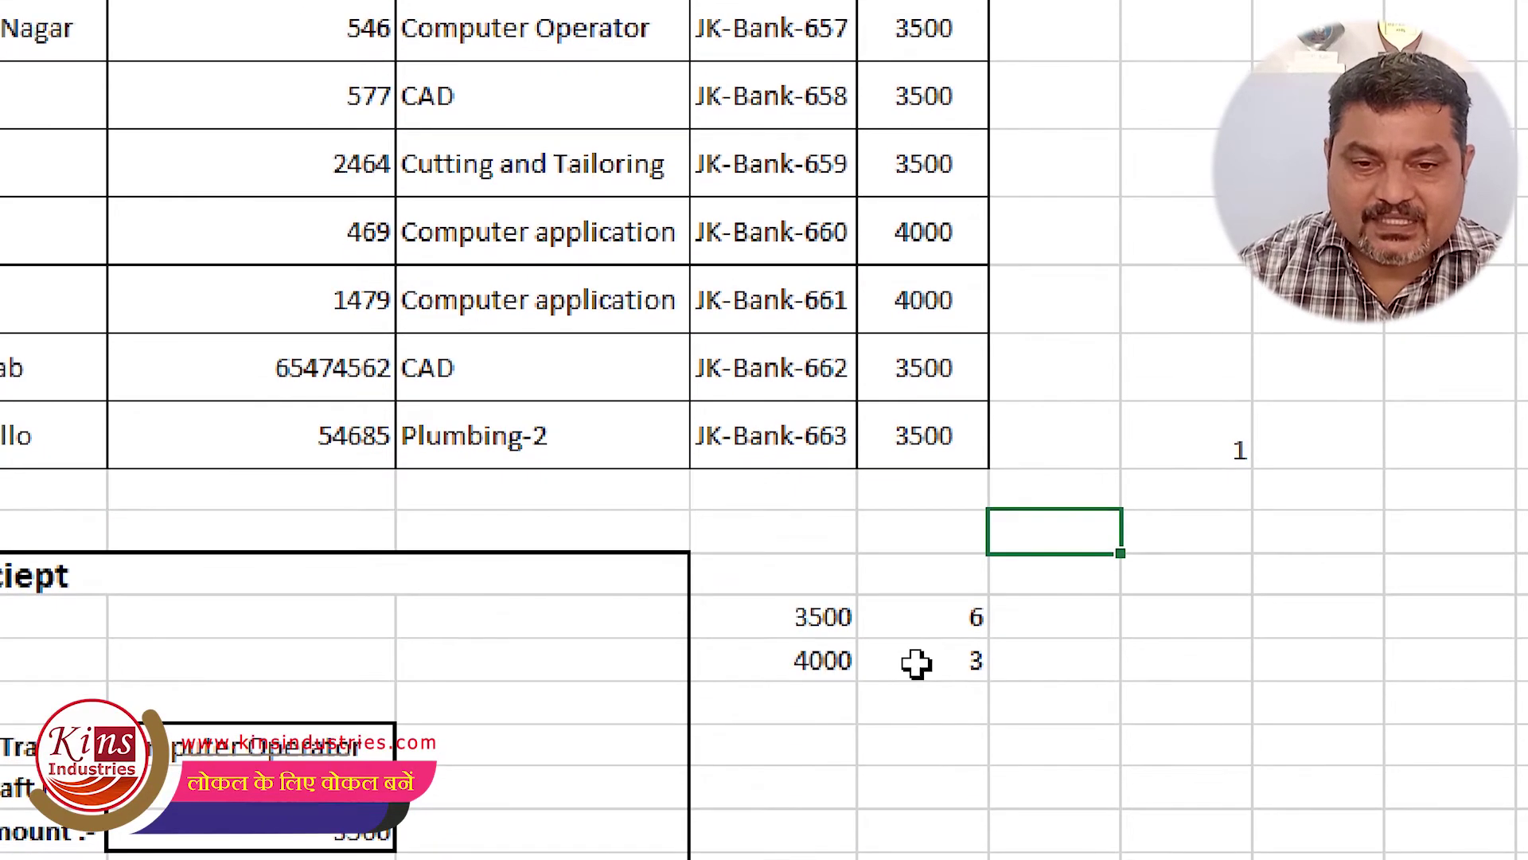
Step: Enter a 3000 fee label in the cell below 4000
{"action": "left_click", "coordinate": [825, 701]}
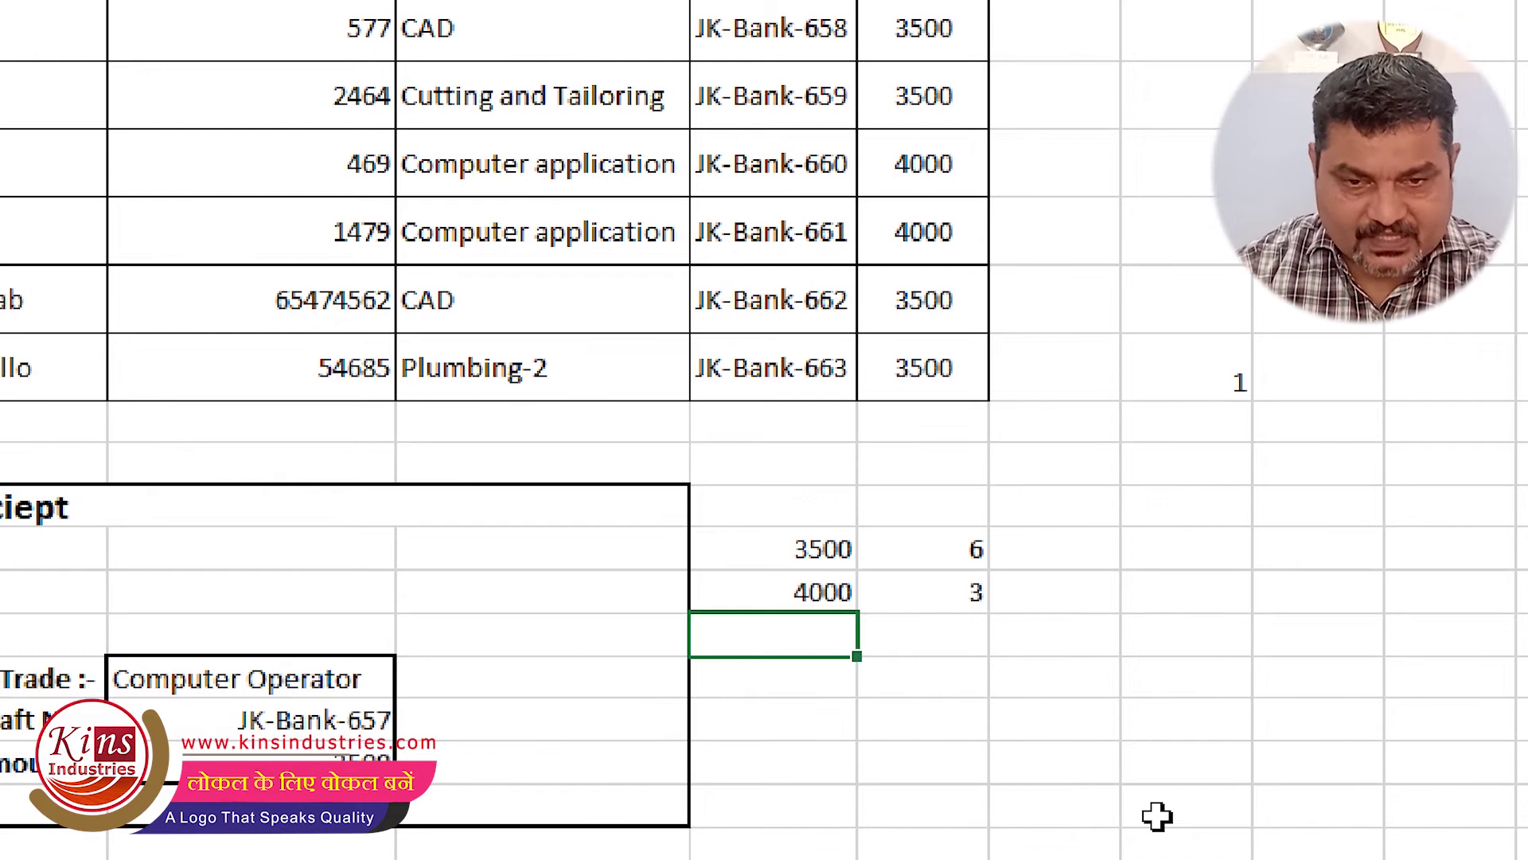
{"action": "left_click", "coordinate": [773, 634]}
{"action": "type", "text": "3000"}
{"action": "key", "text": "Return"}
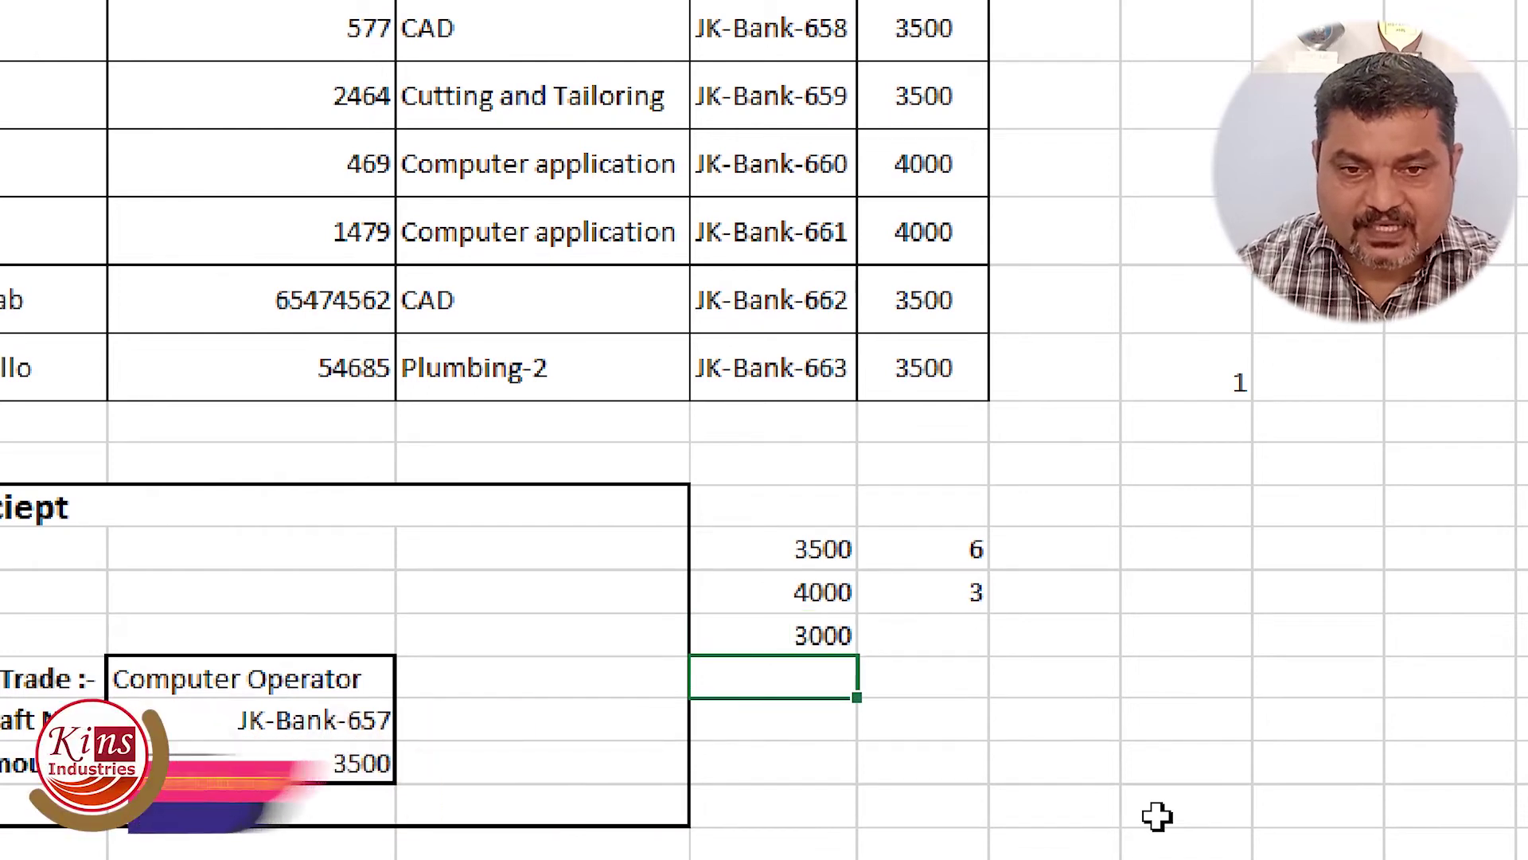
Step: Copy the 4000 count formula into the cell beside 3000
{"action": "left_click", "coordinate": [949, 589]}
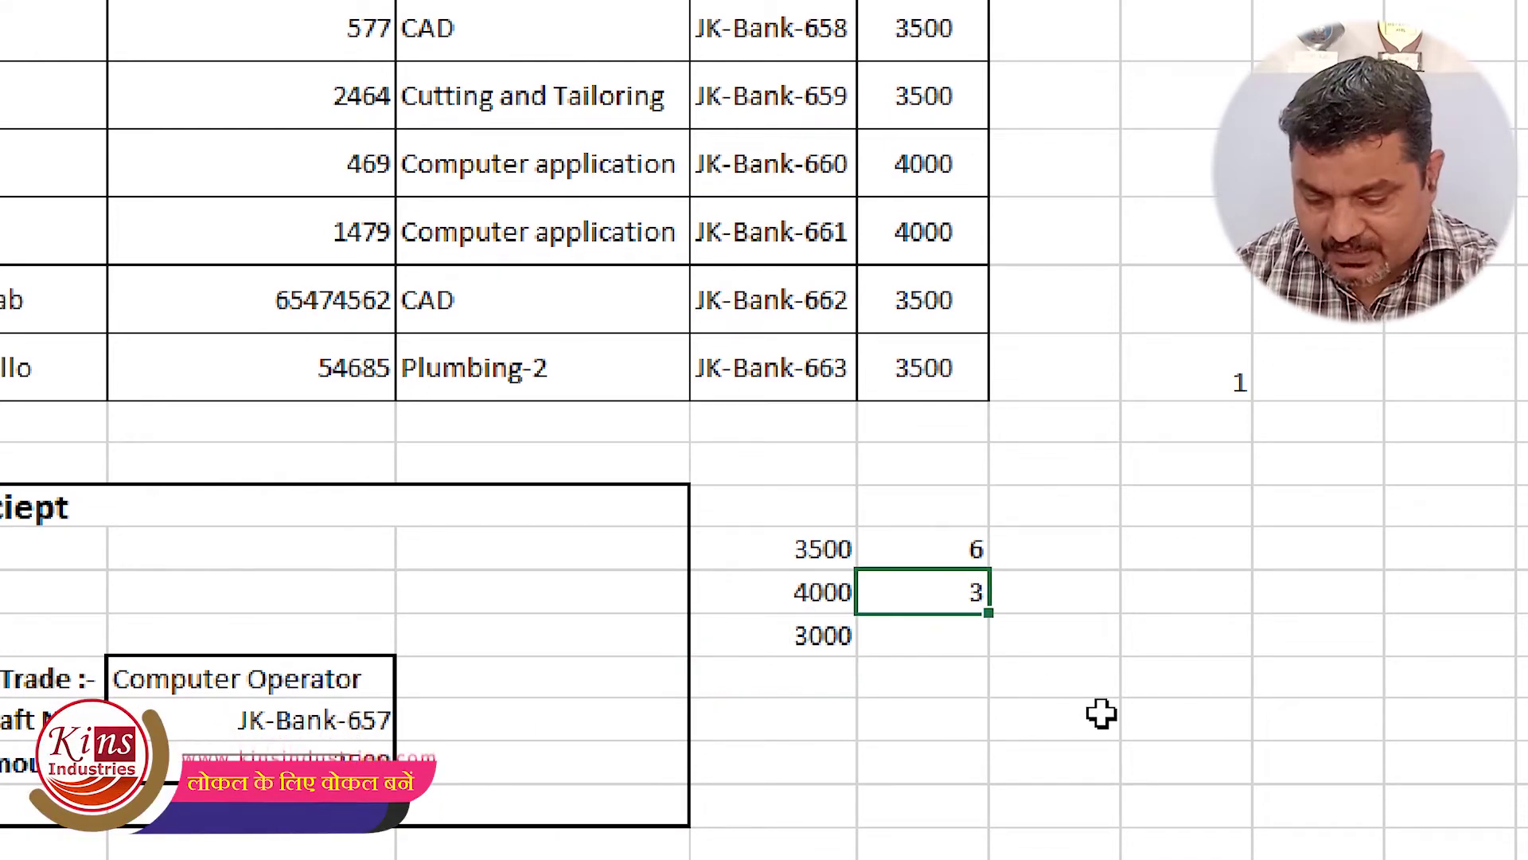
{"action": "key", "text": "ctrl+c"}
{"action": "key", "text": "Down"}
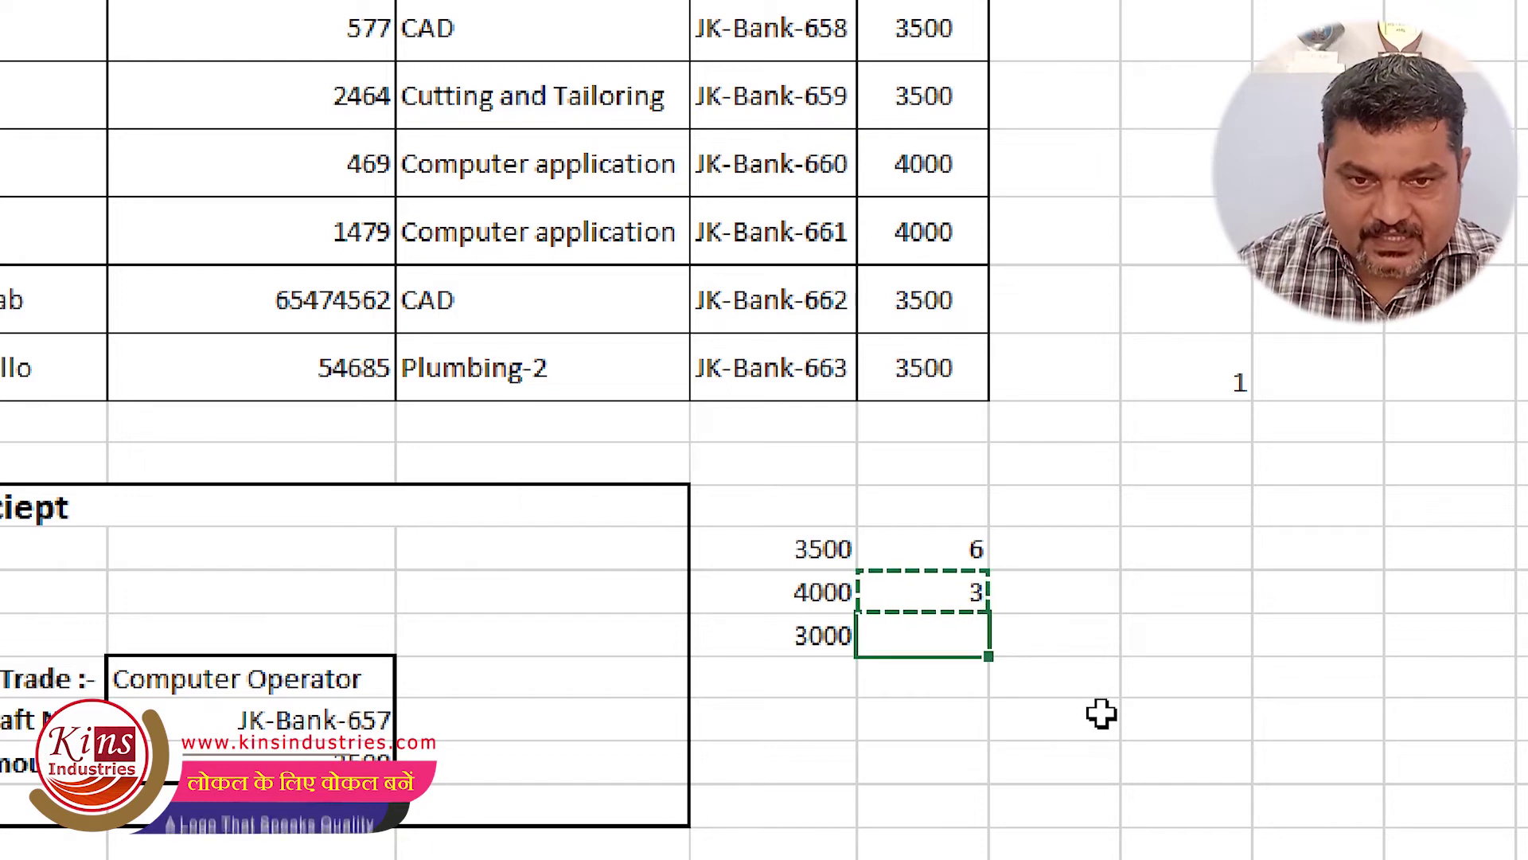
{"action": "key", "text": "Return"}
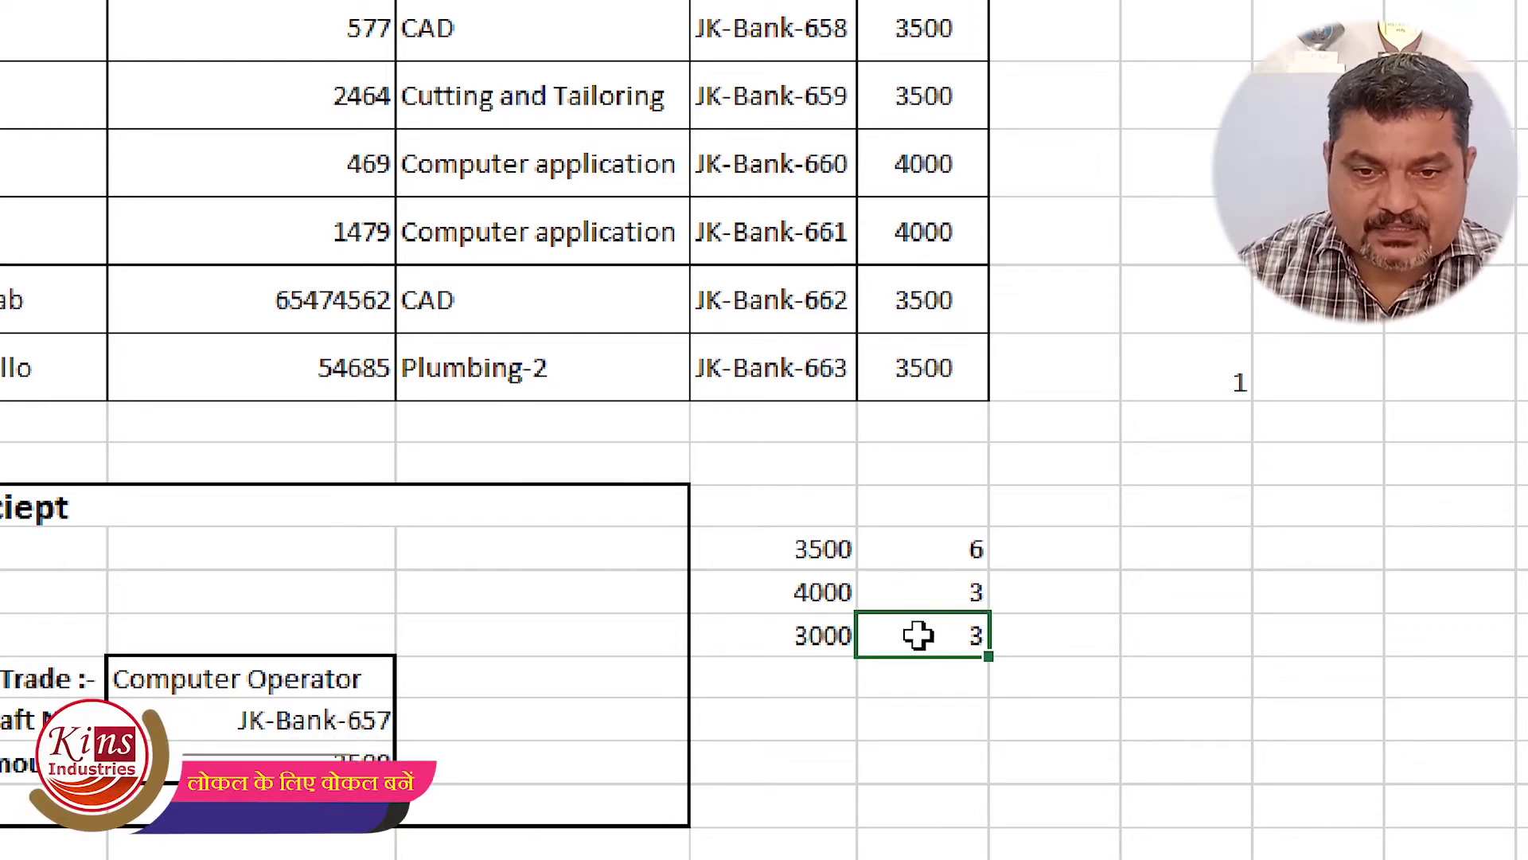
Step: Change the count beside 3000 to use criterion 3000, so it returns 1
{"action": "double_click", "coordinate": [922, 636]}
{"action": "scroll", "coordinate": [897, 375], "scroll_direction": "up", "scroll_amount": 2}
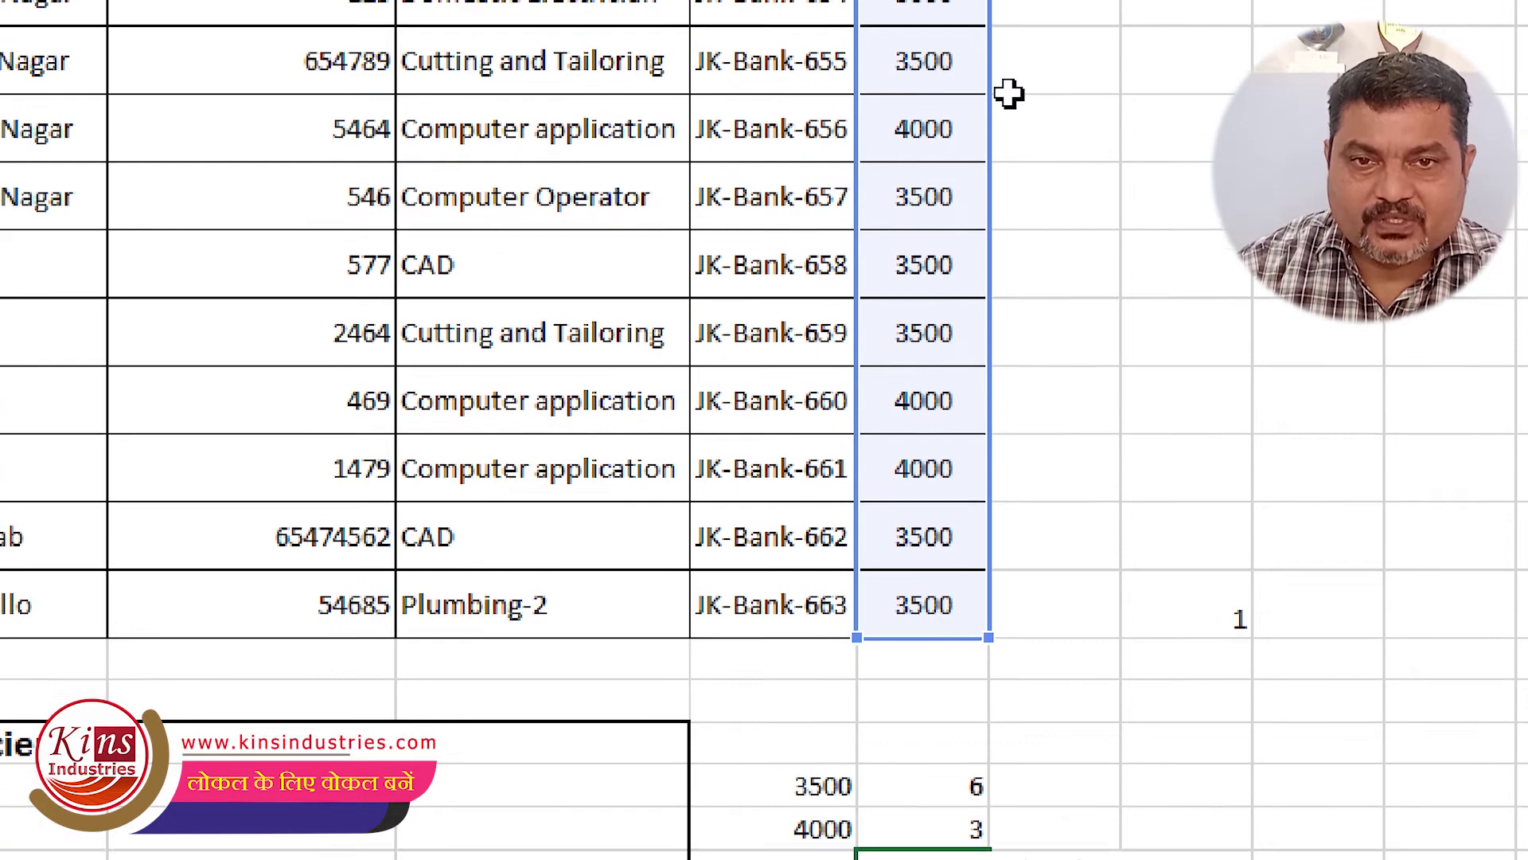
{"action": "scroll", "coordinate": [975, 794], "scroll_direction": "down", "scroll_amount": 1}
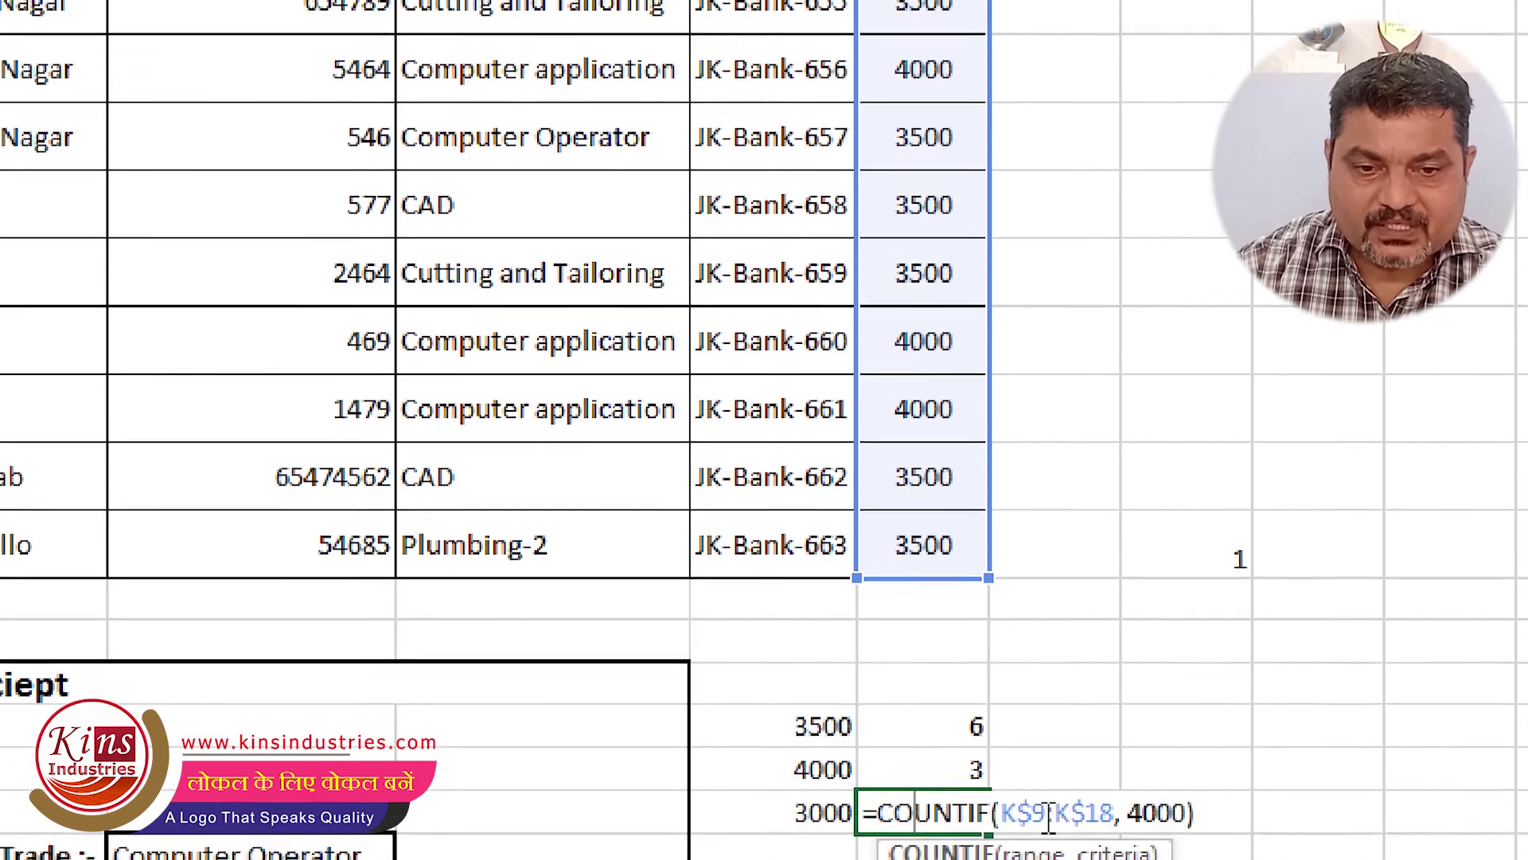
{"action": "left_click", "coordinate": [1142, 805]}
{"action": "scroll", "coordinate": [1279, 815], "scroll_direction": "down", "scroll_amount": 1}
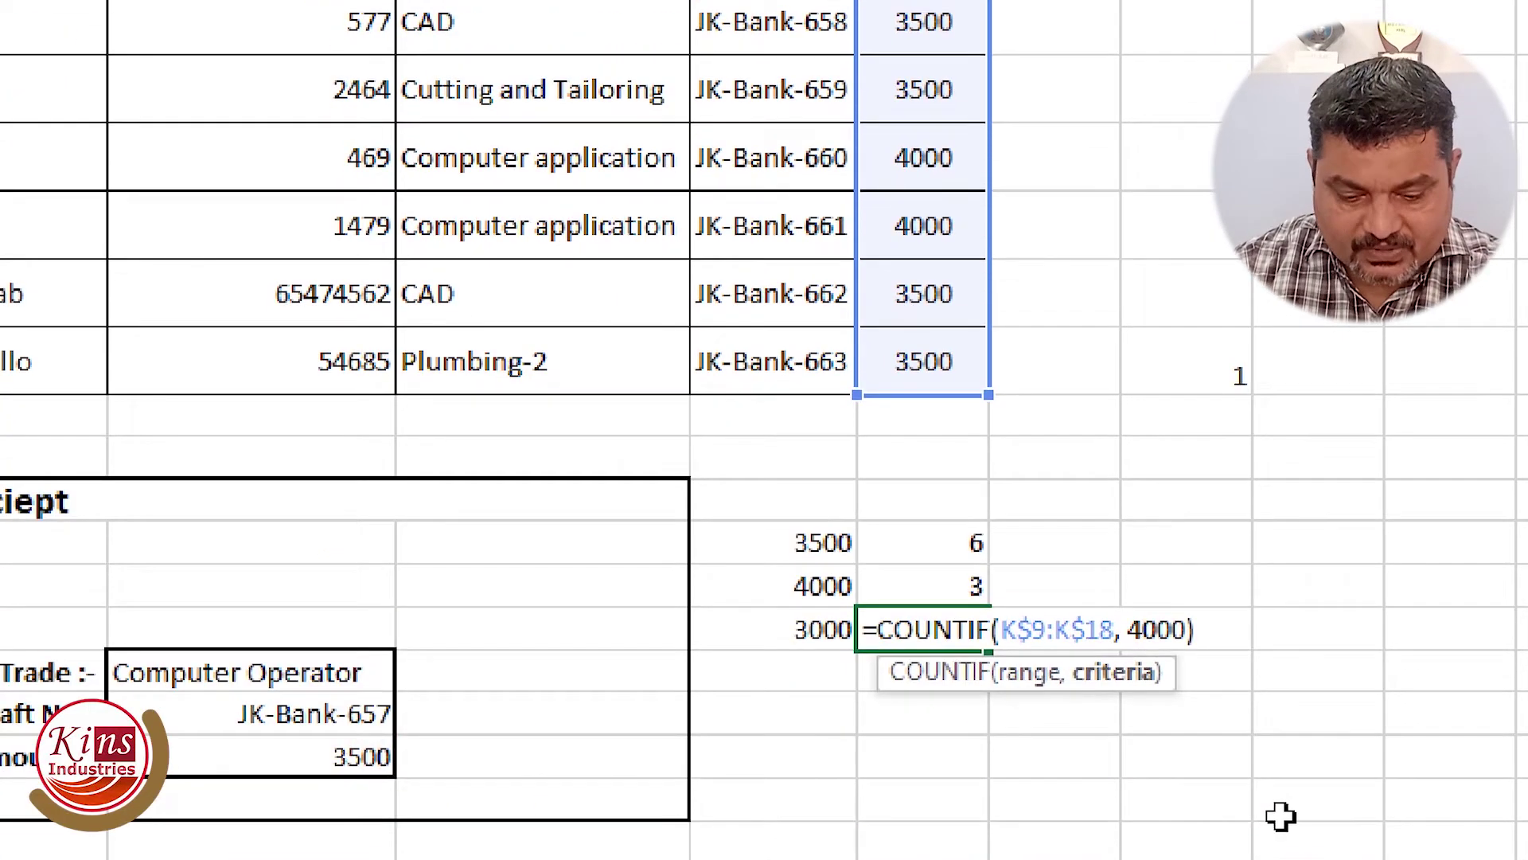
{"action": "key", "text": "BackSpace"}
{"action": "type", "text": "3"}
{"action": "key", "text": "Return"}
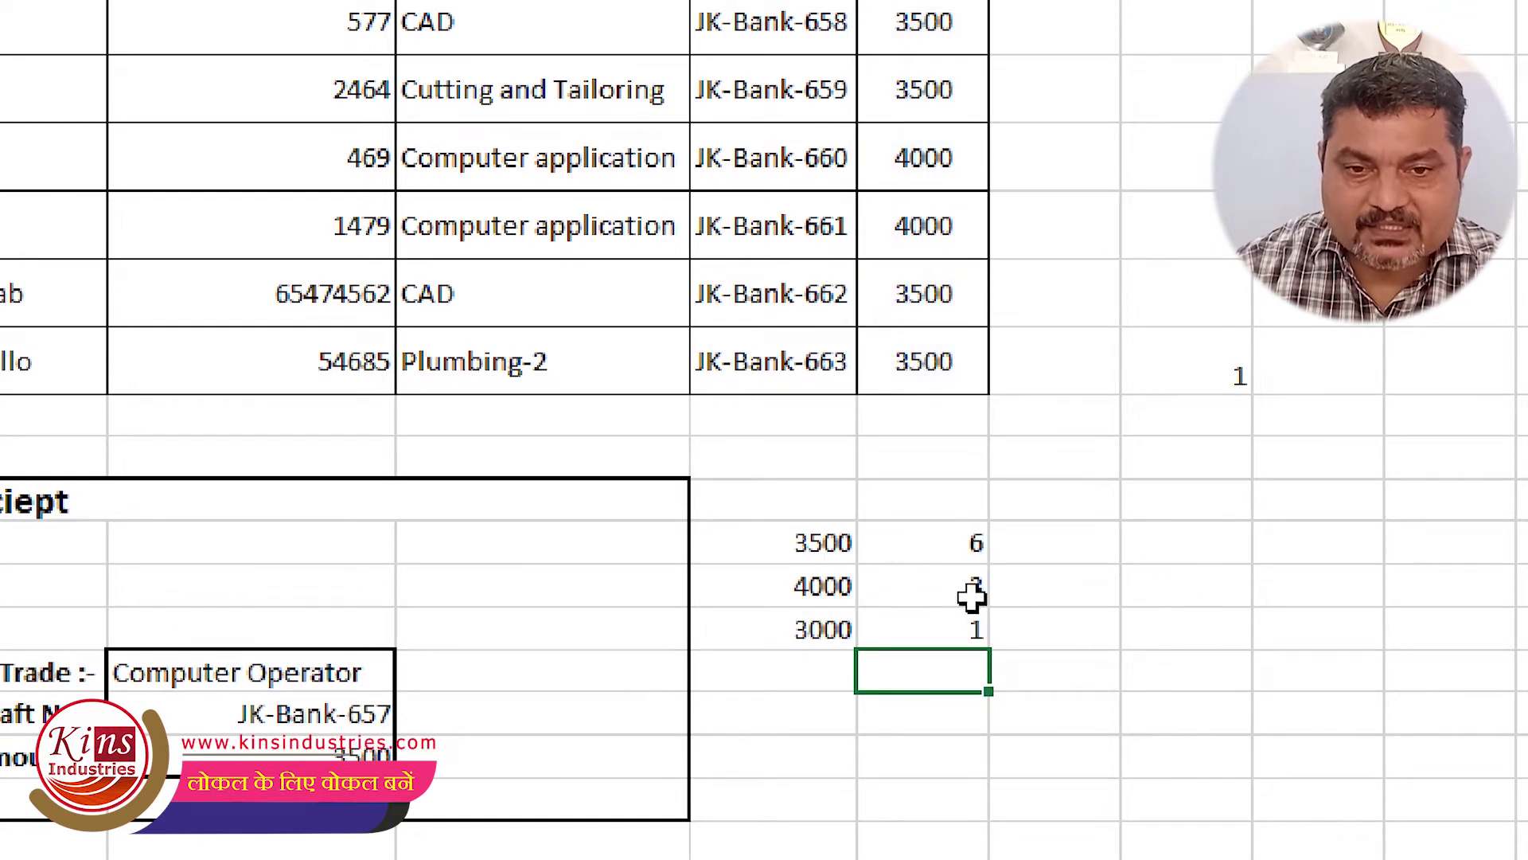
Step: Review the 3500 and 4000 count formulas and the 3000 fee value
{"action": "left_click", "coordinate": [1018, 633]}
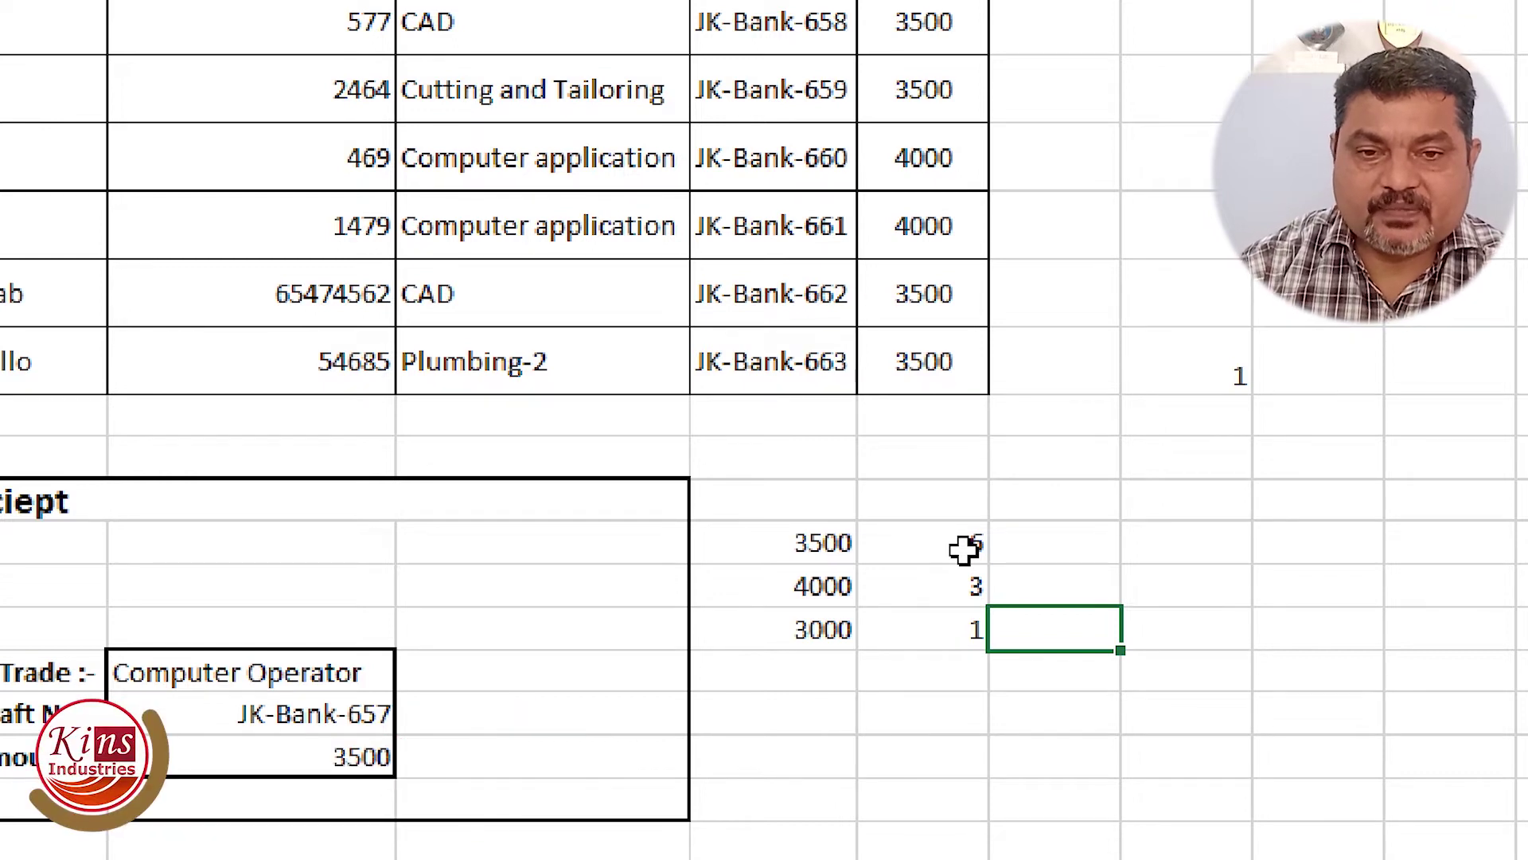
{"action": "left_click", "coordinate": [966, 549]}
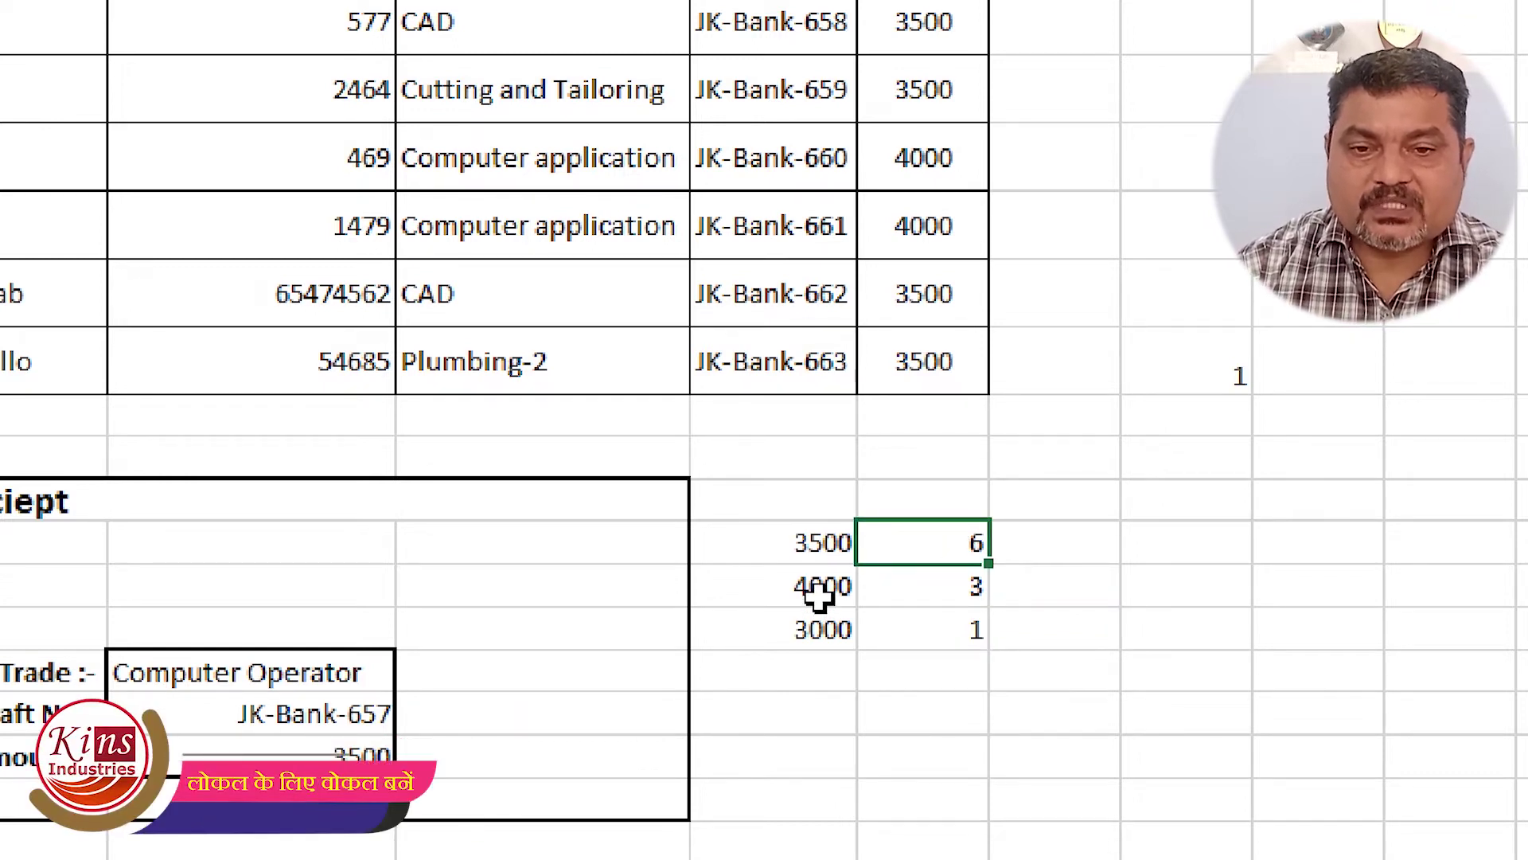
{"action": "left_click", "coordinate": [967, 599]}
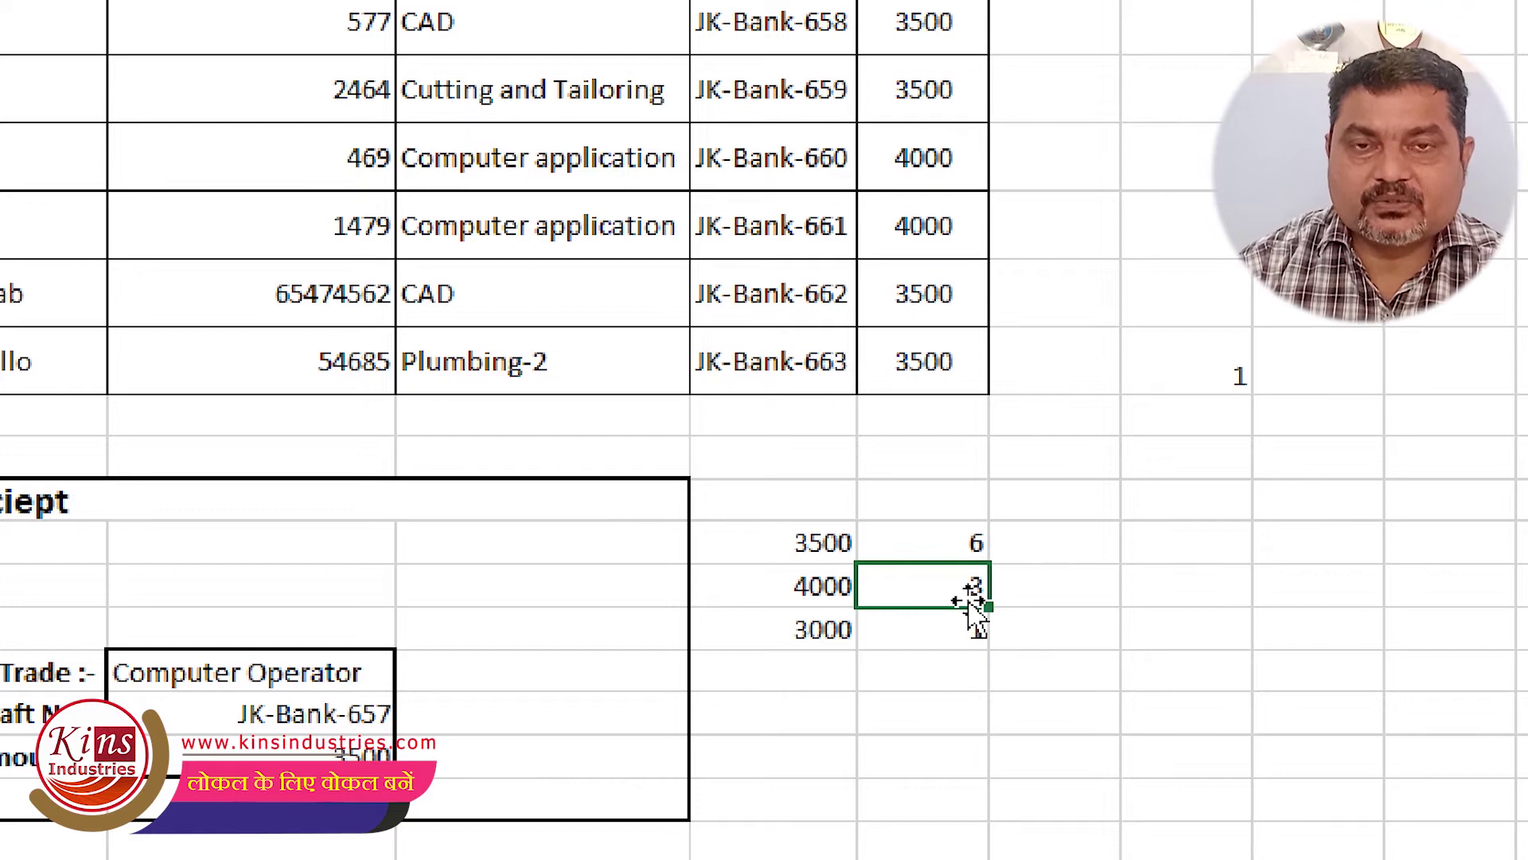
{"action": "left_click_drag", "start_coordinate": [988, 607], "coordinate": [983, 635]}
{"action": "left_click", "coordinate": [830, 635]}
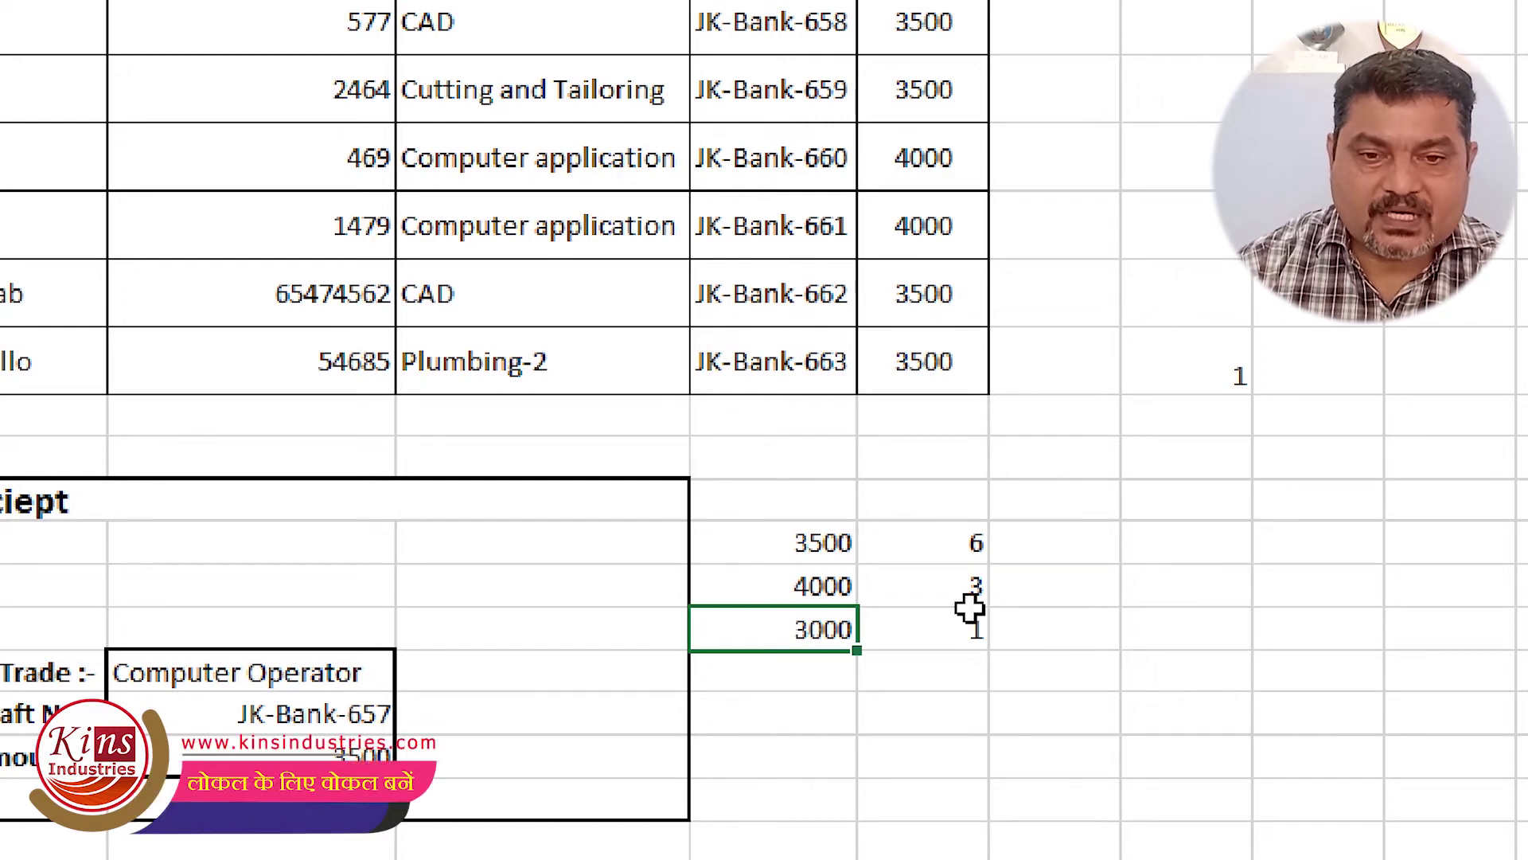
Step: Enter =SUM(K22:K24) below the 6, 3 and 1 counts, giving 10
{"action": "left_click", "coordinate": [947, 686]}
{"action": "scroll", "coordinate": [908, 780], "scroll_direction": "down", "scroll_amount": 1}
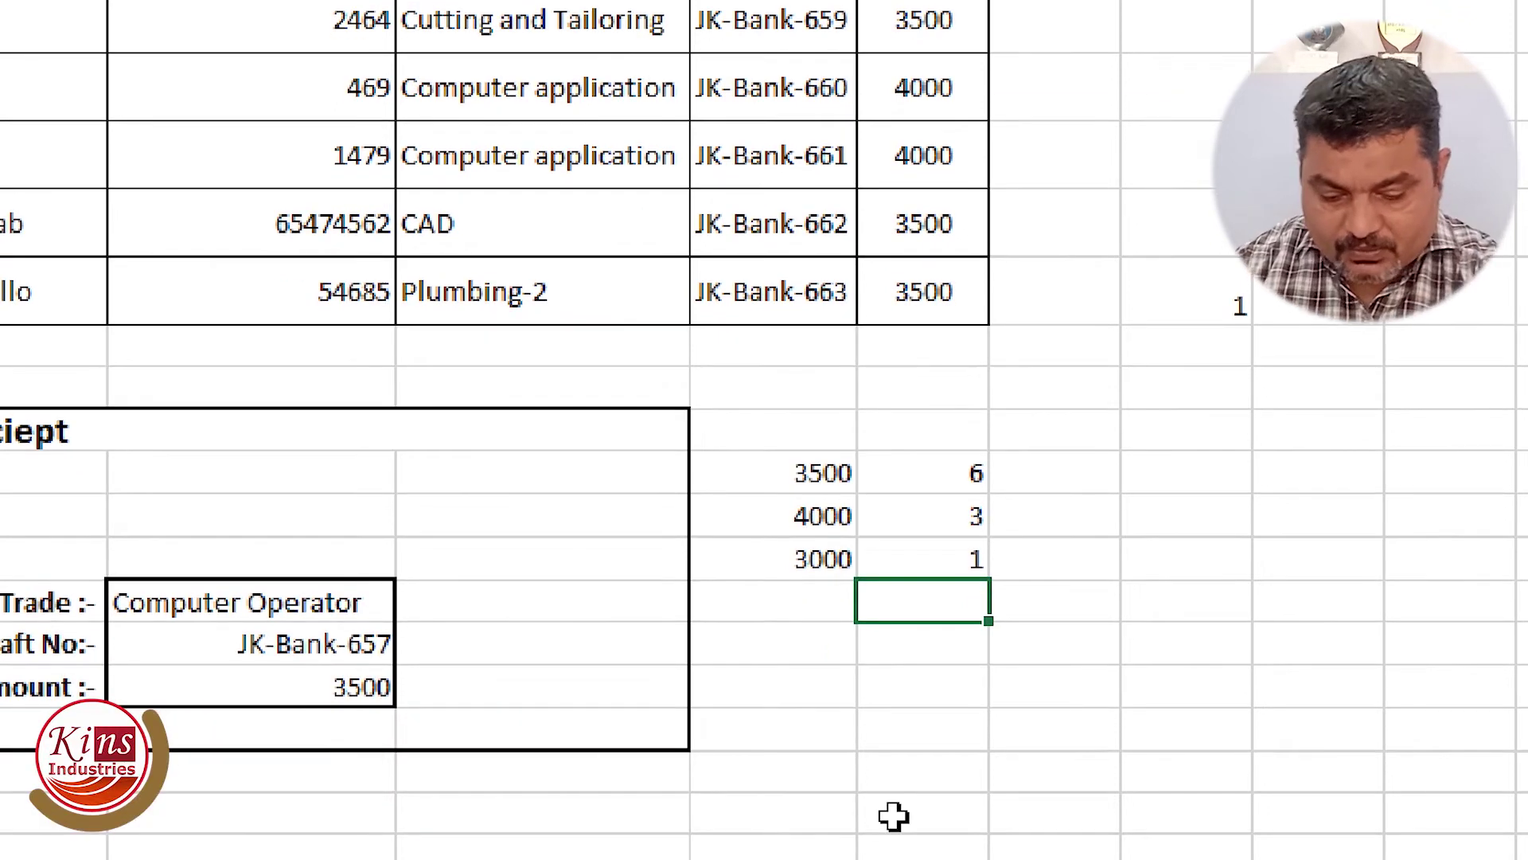
{"action": "type", "text": "=sum"}
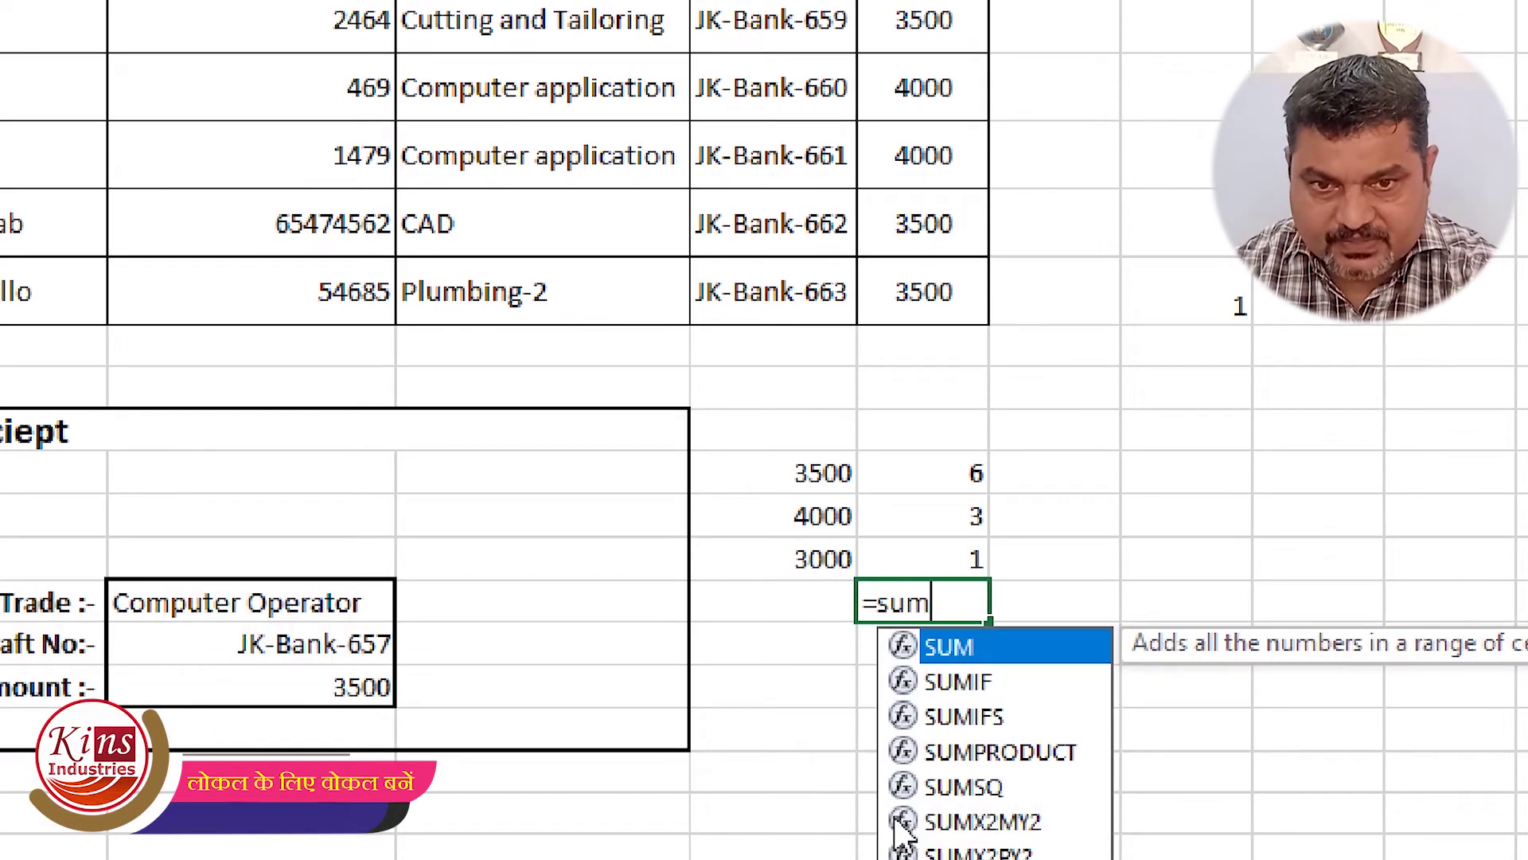
{"action": "type", "text": "("}
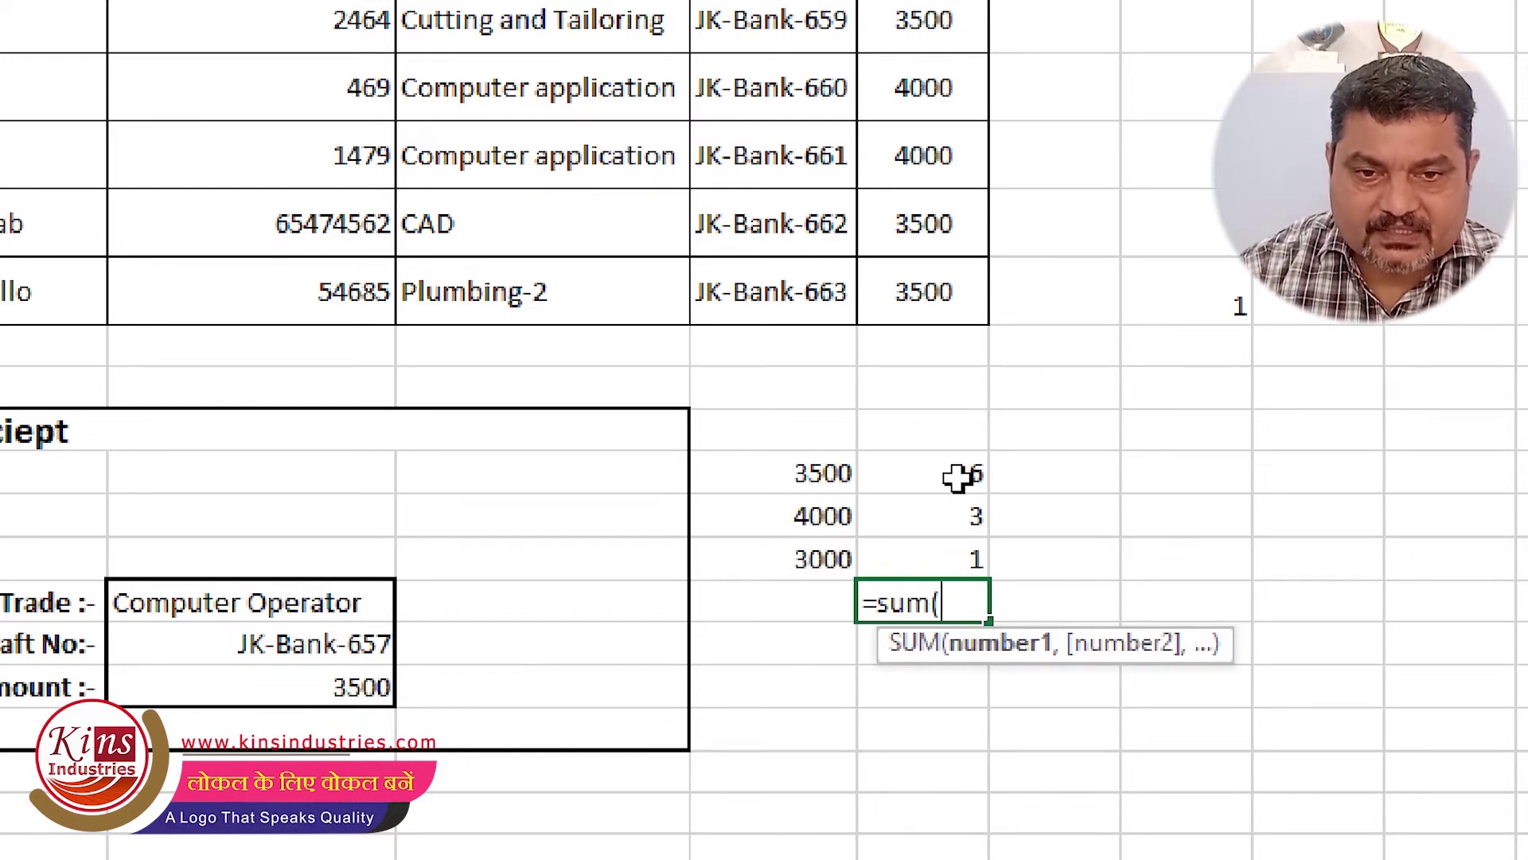
{"action": "left_click_drag", "start_coordinate": [958, 476], "coordinate": [958, 539]}
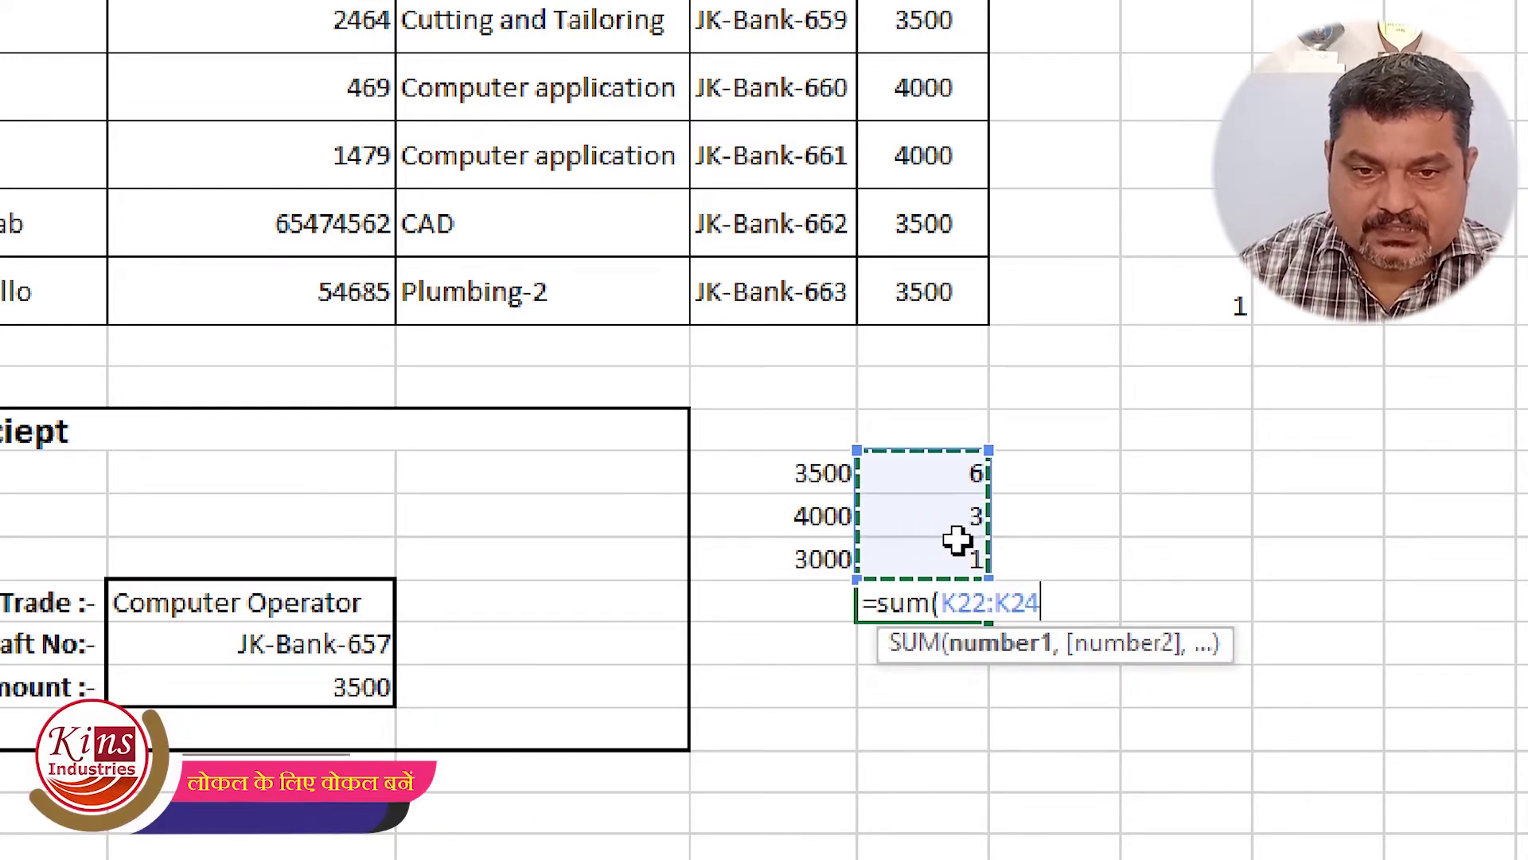
{"action": "type", "text": ")"}
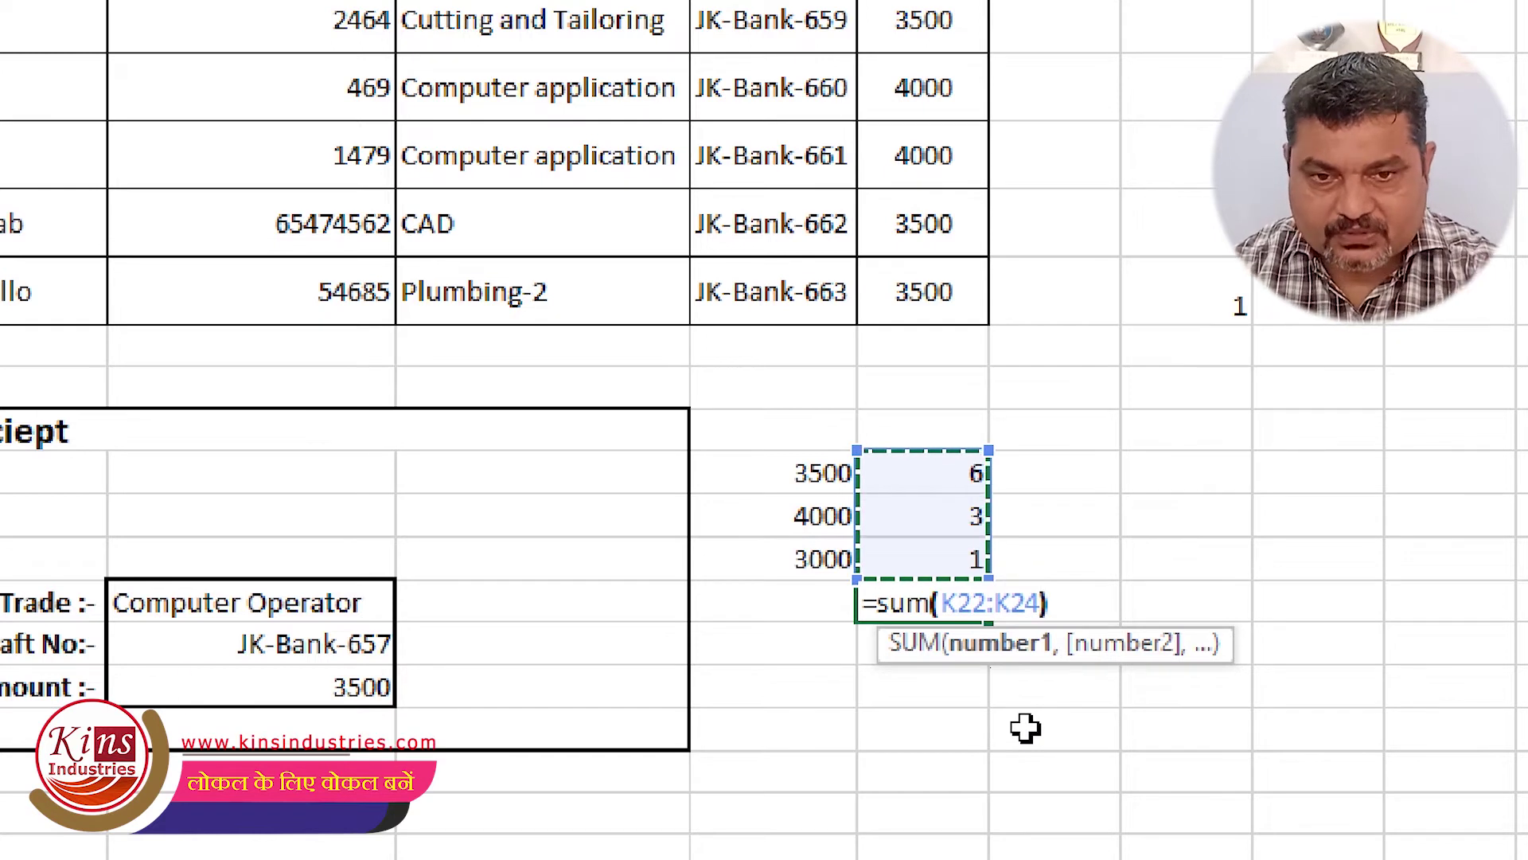
{"action": "key", "text": "Return"}
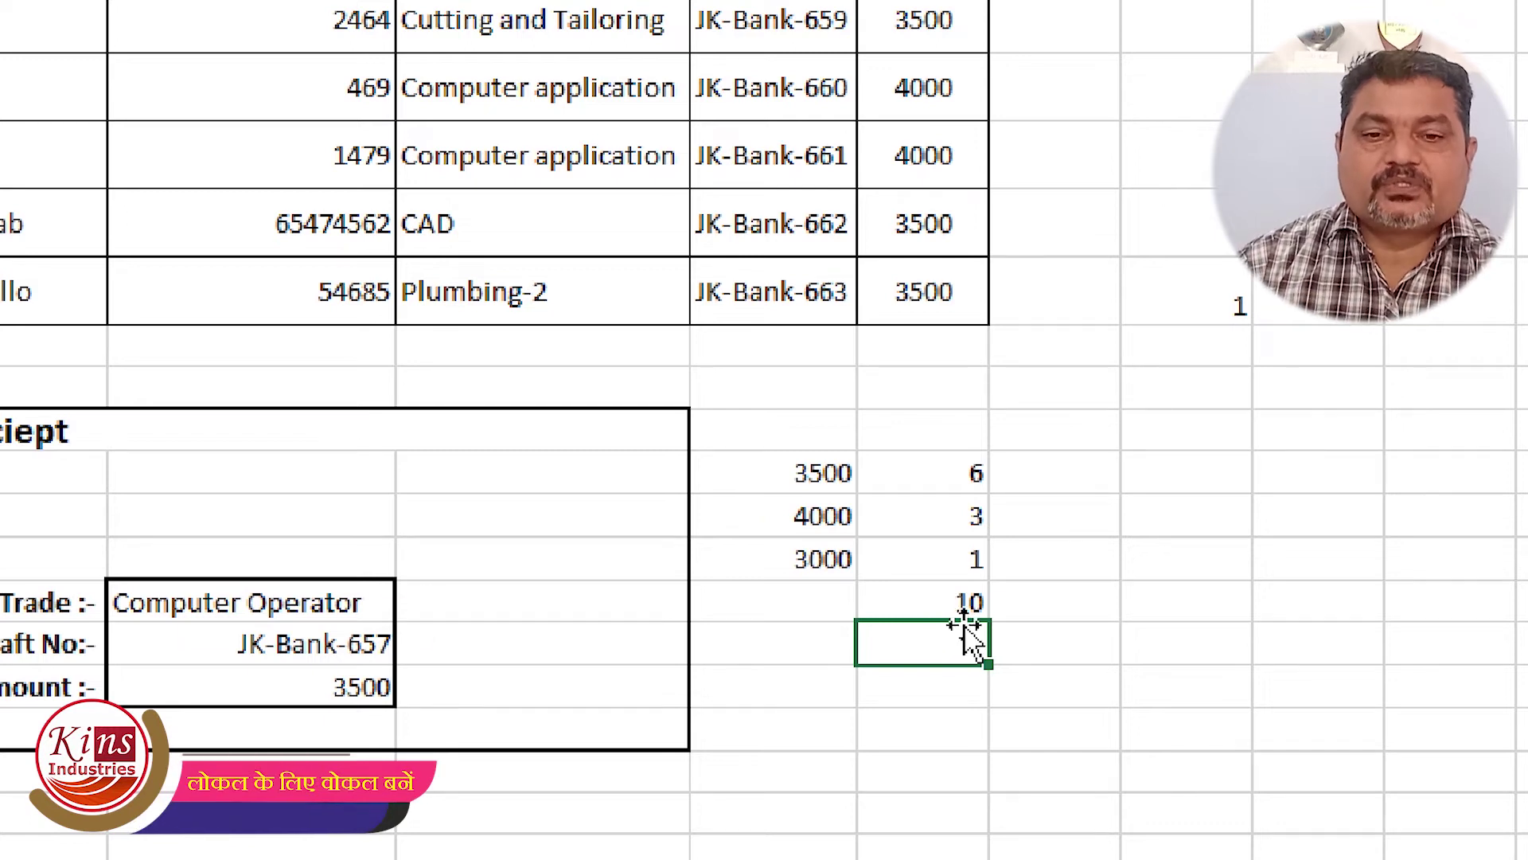
Step: Label the total row 'T. Students ='
{"action": "left_click", "coordinate": [780, 597]}
{"action": "type", "text": "T. St"}
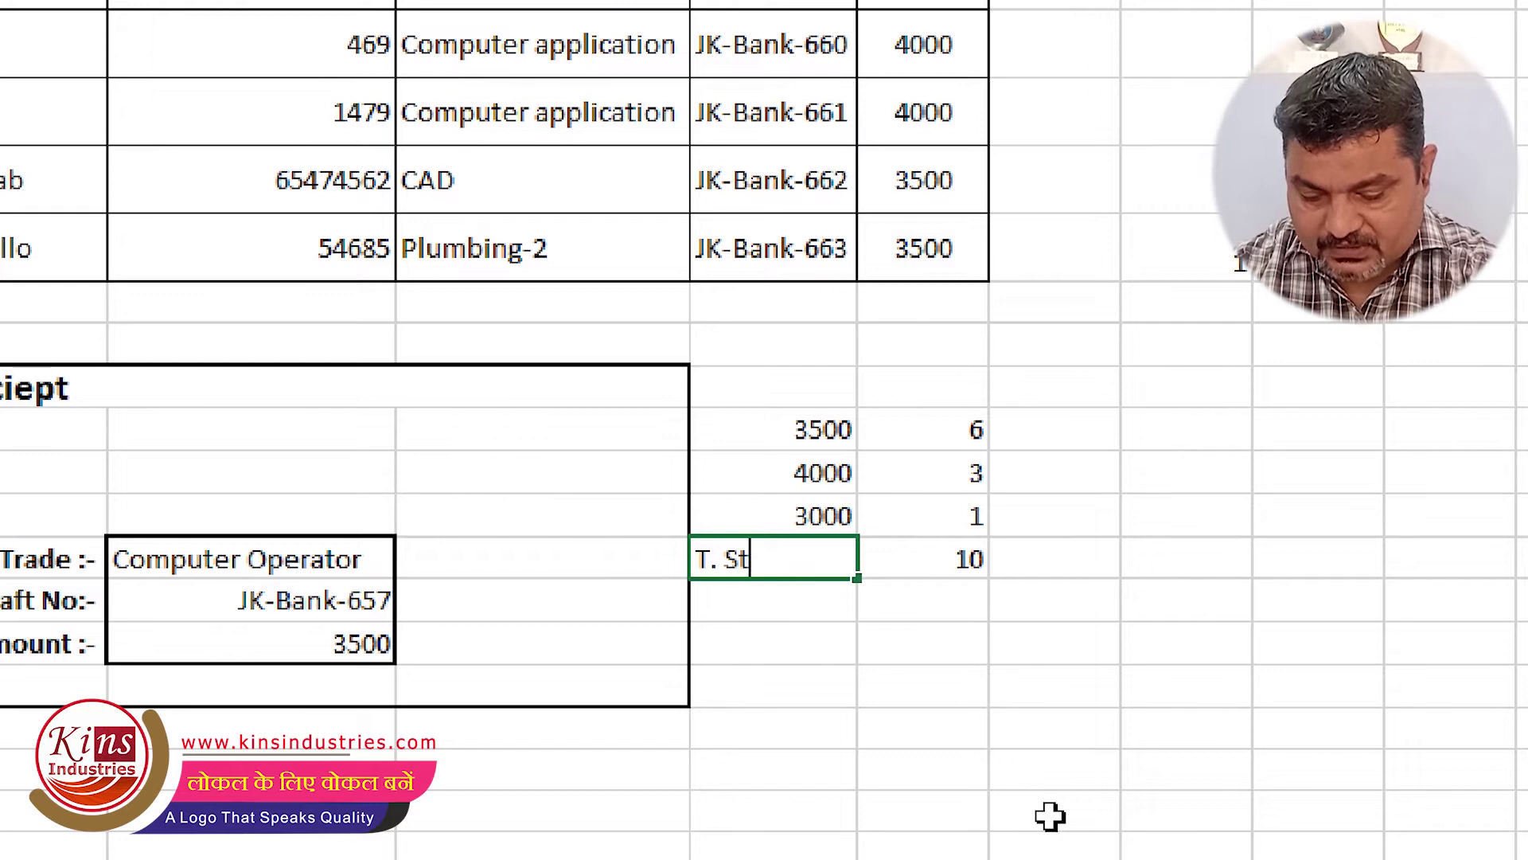
{"action": "type", "text": "udents ="}
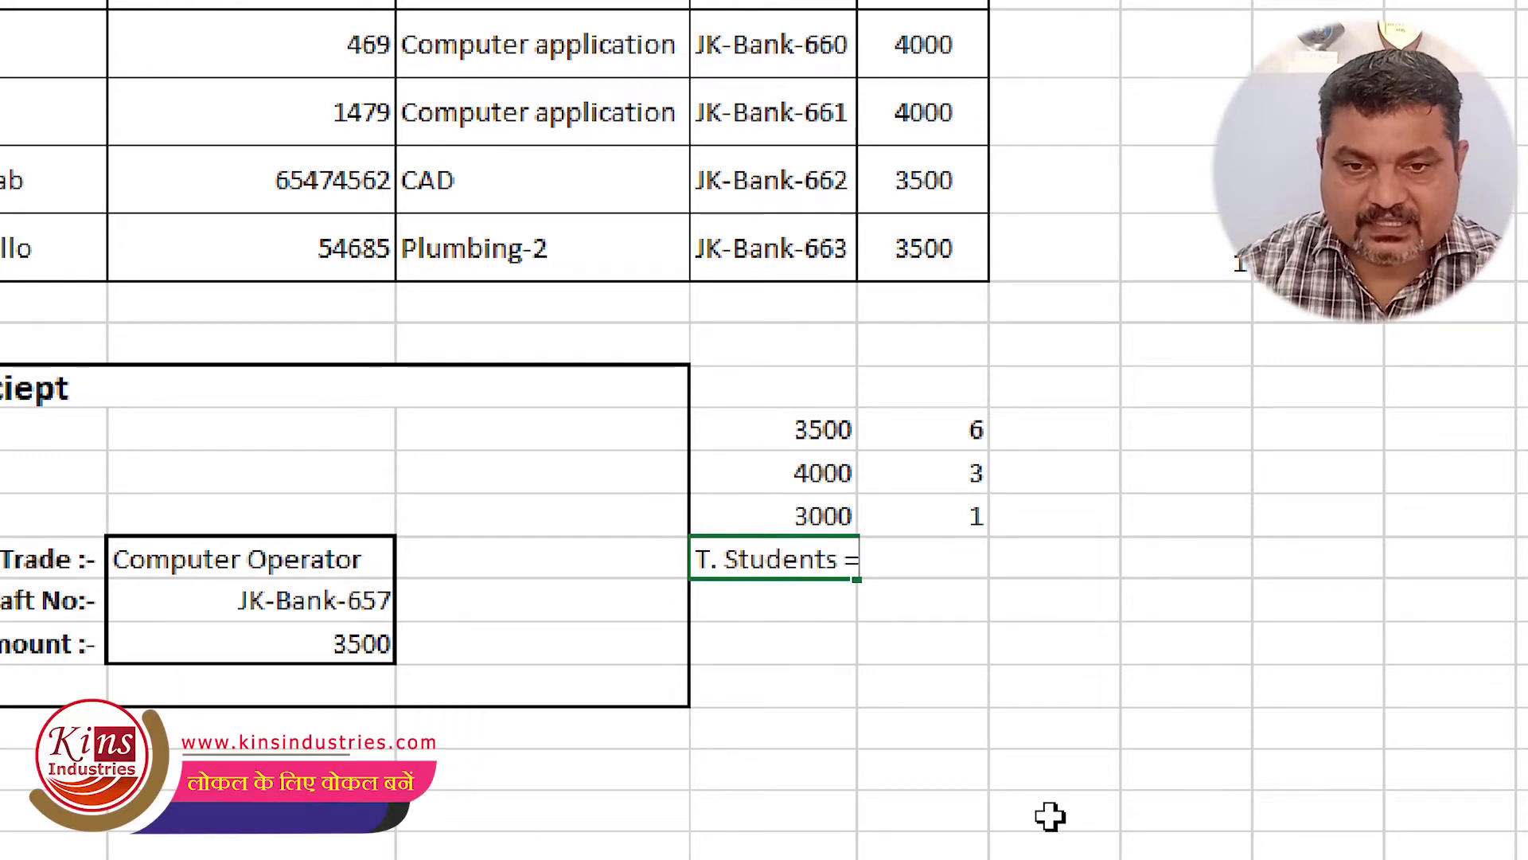
{"action": "key", "text": "Return"}
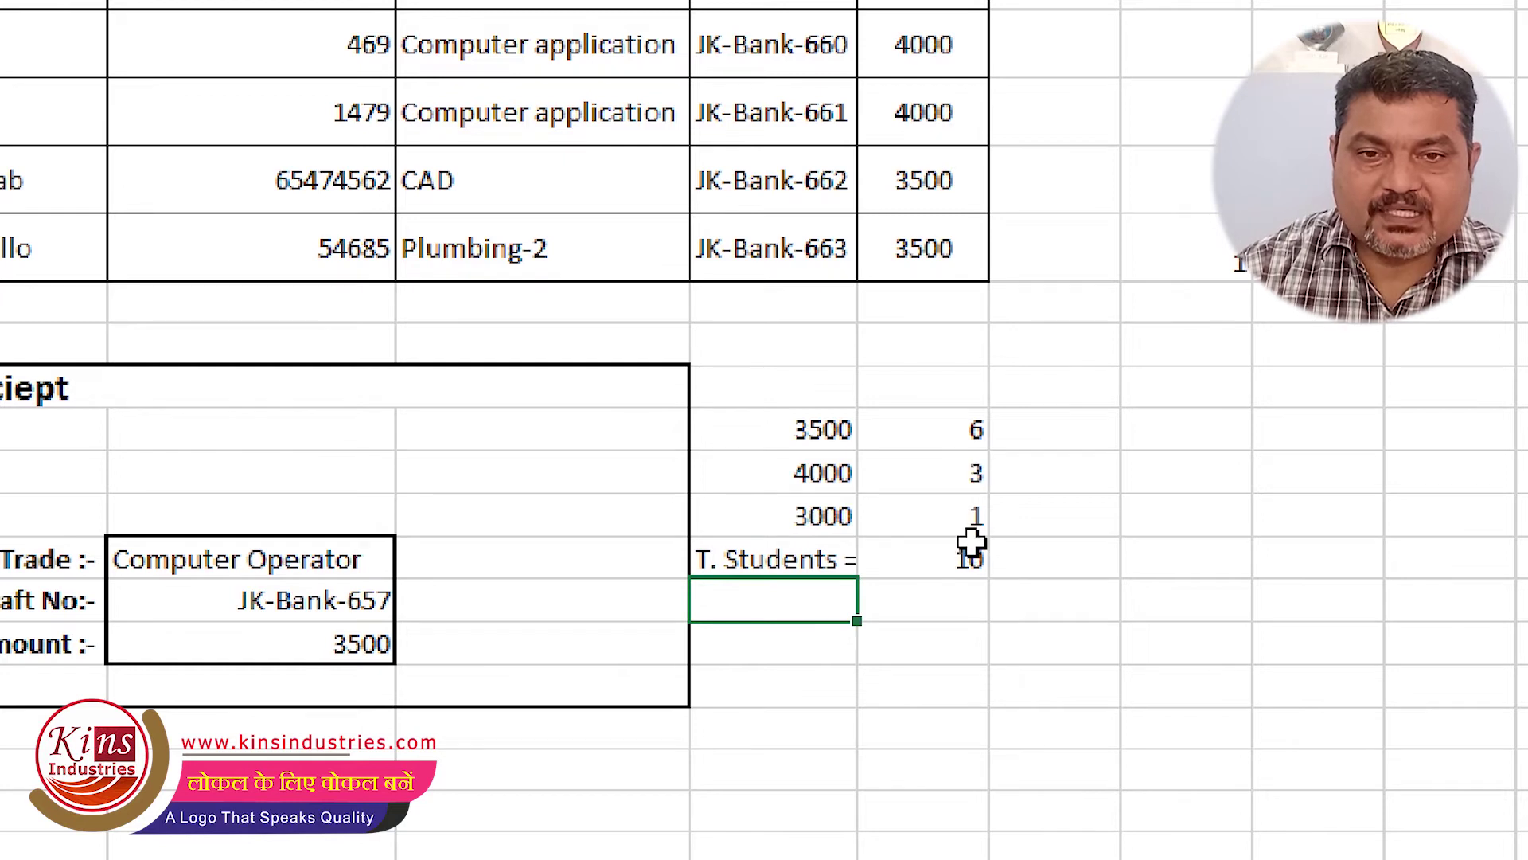
{"action": "scroll", "coordinate": [1227, 271], "scroll_direction": "up", "scroll_amount": 1}
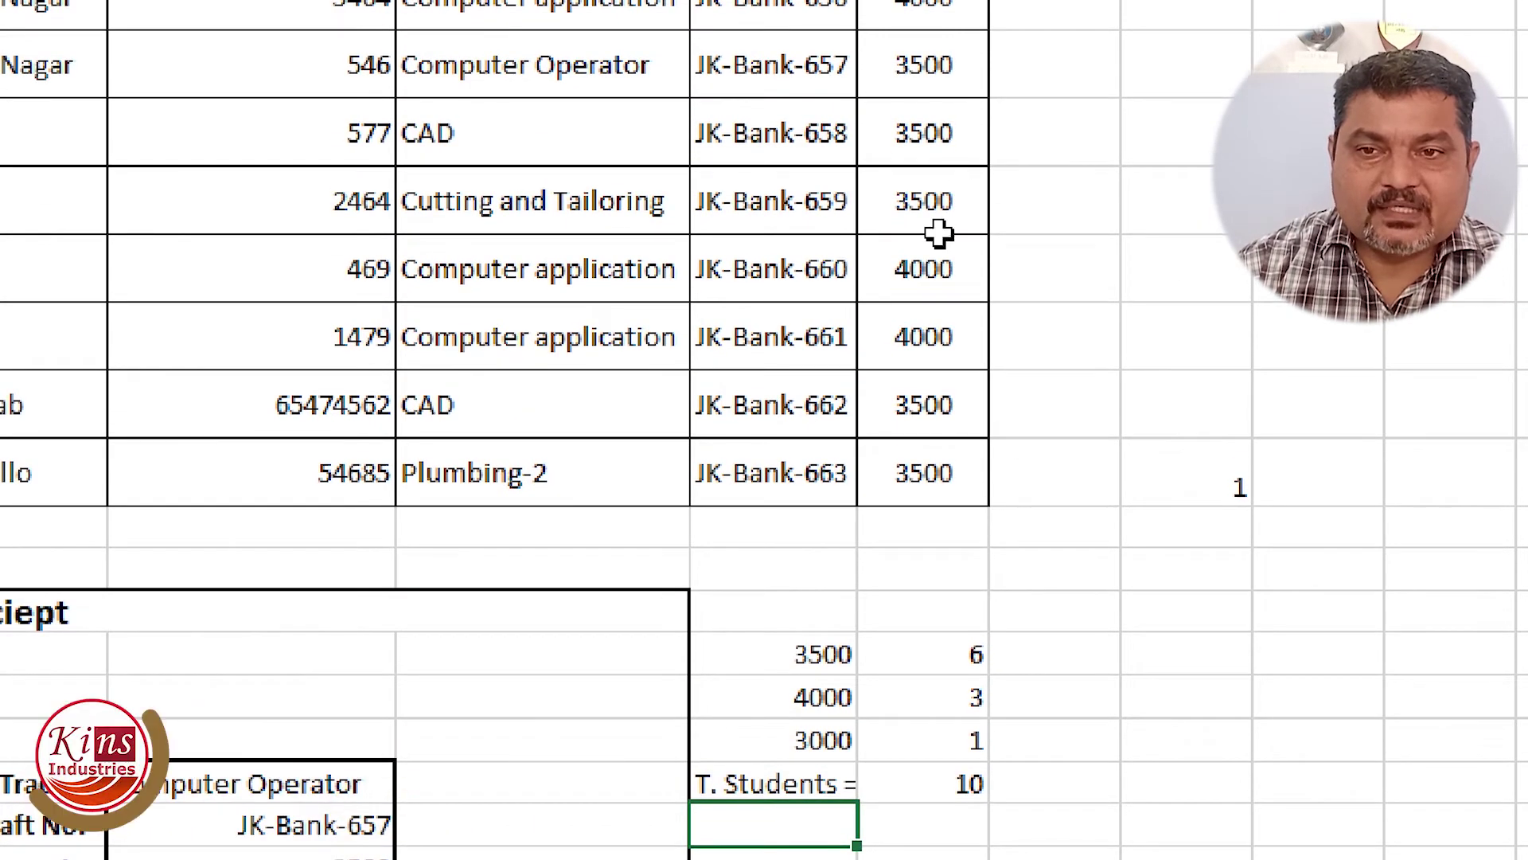
Step: Change the JK-Bank-658 student's amount from 3500 to 3000, making the counts 5, 3 and 2
{"action": "left_click", "coordinate": [901, 138]}
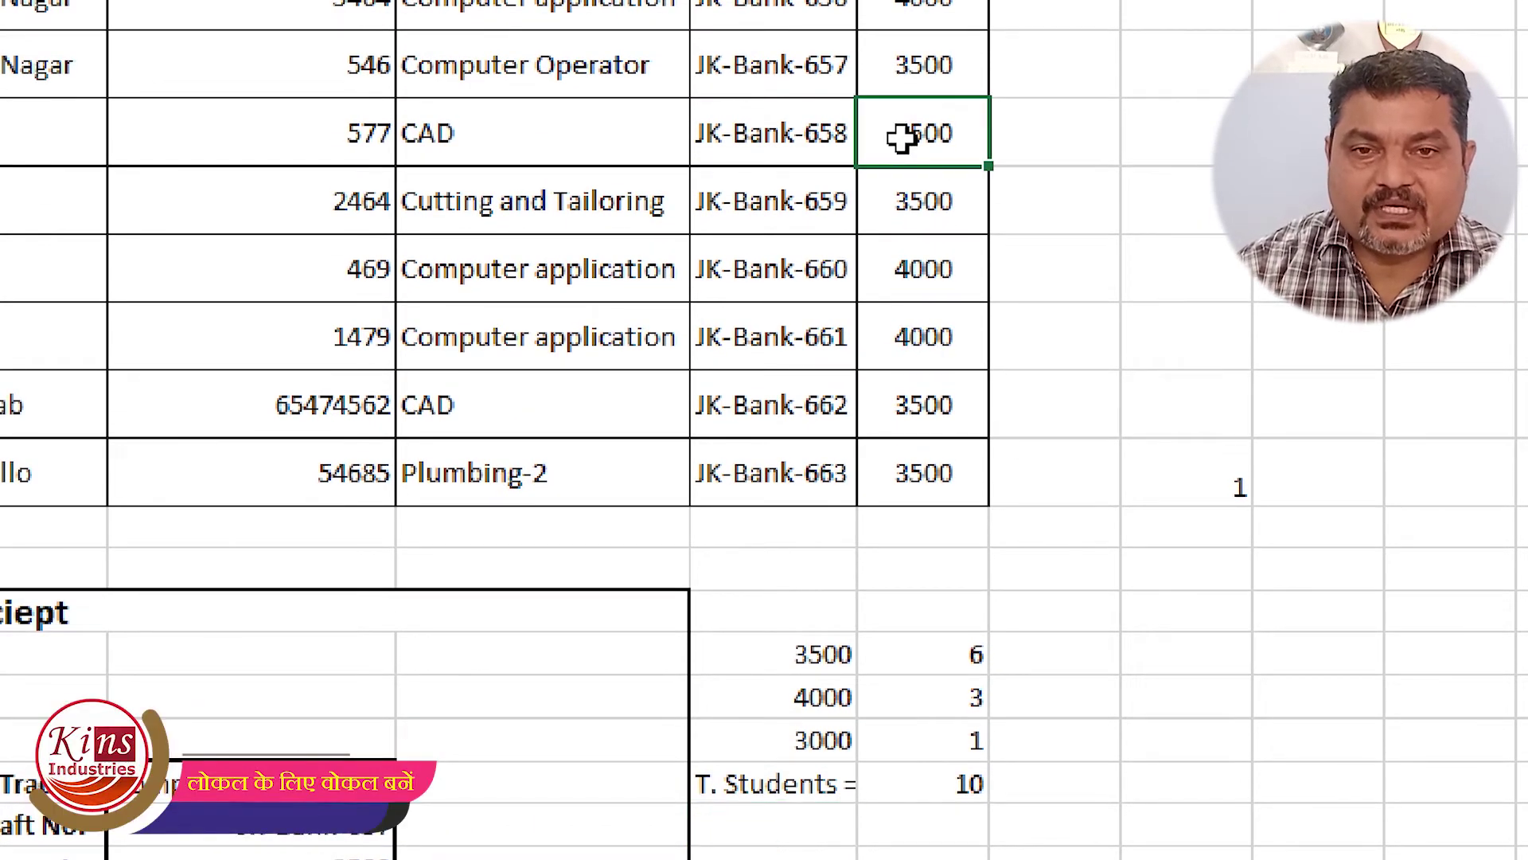
{"action": "type", "text": "30"}
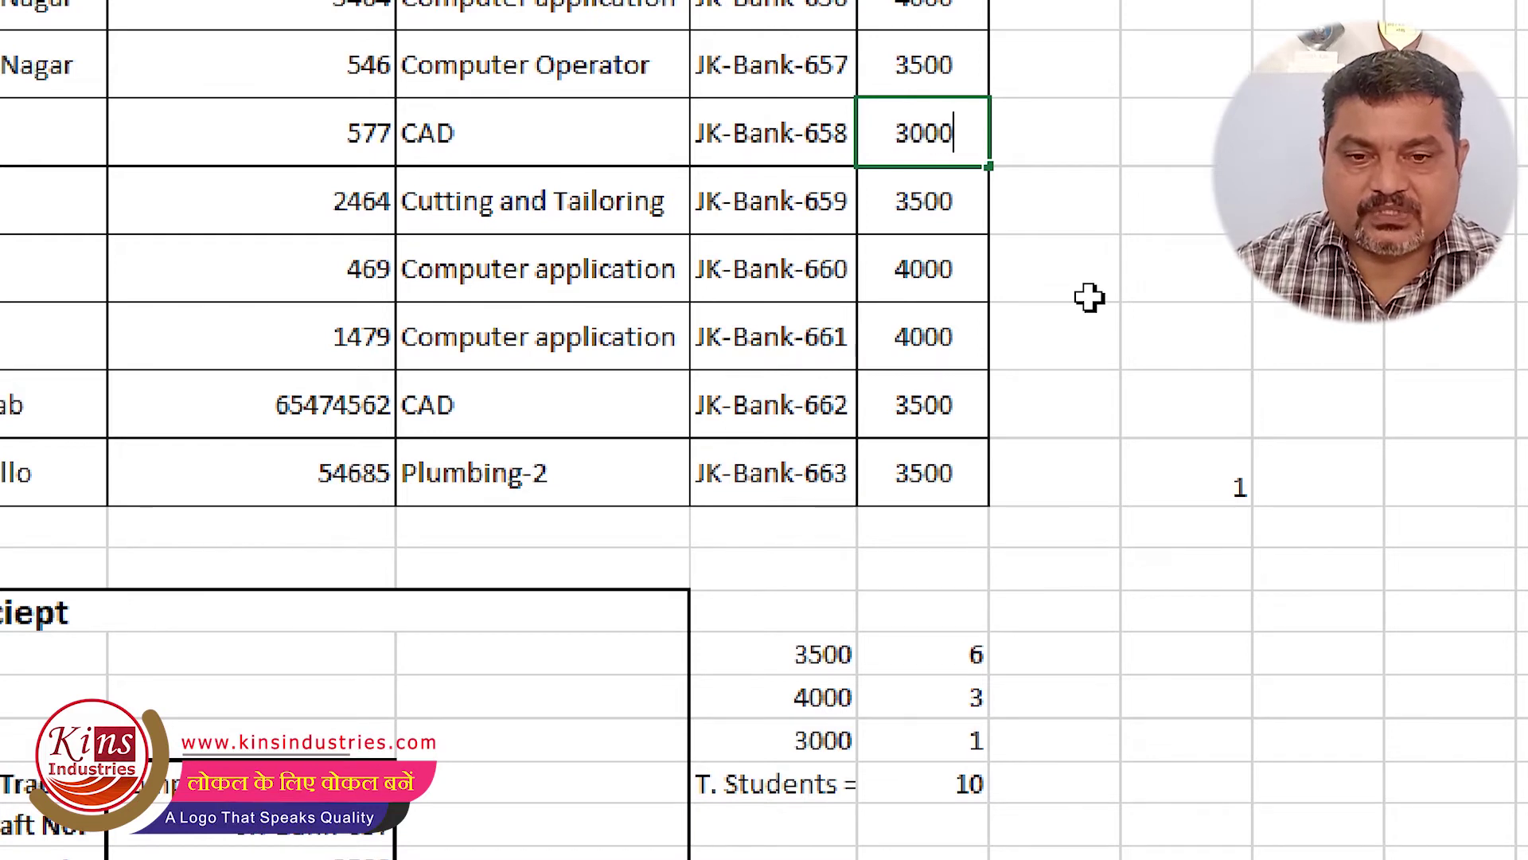
{"action": "key", "text": "Return"}
{"action": "scroll", "coordinate": [1009, 696], "scroll_direction": "down", "scroll_amount": 1}
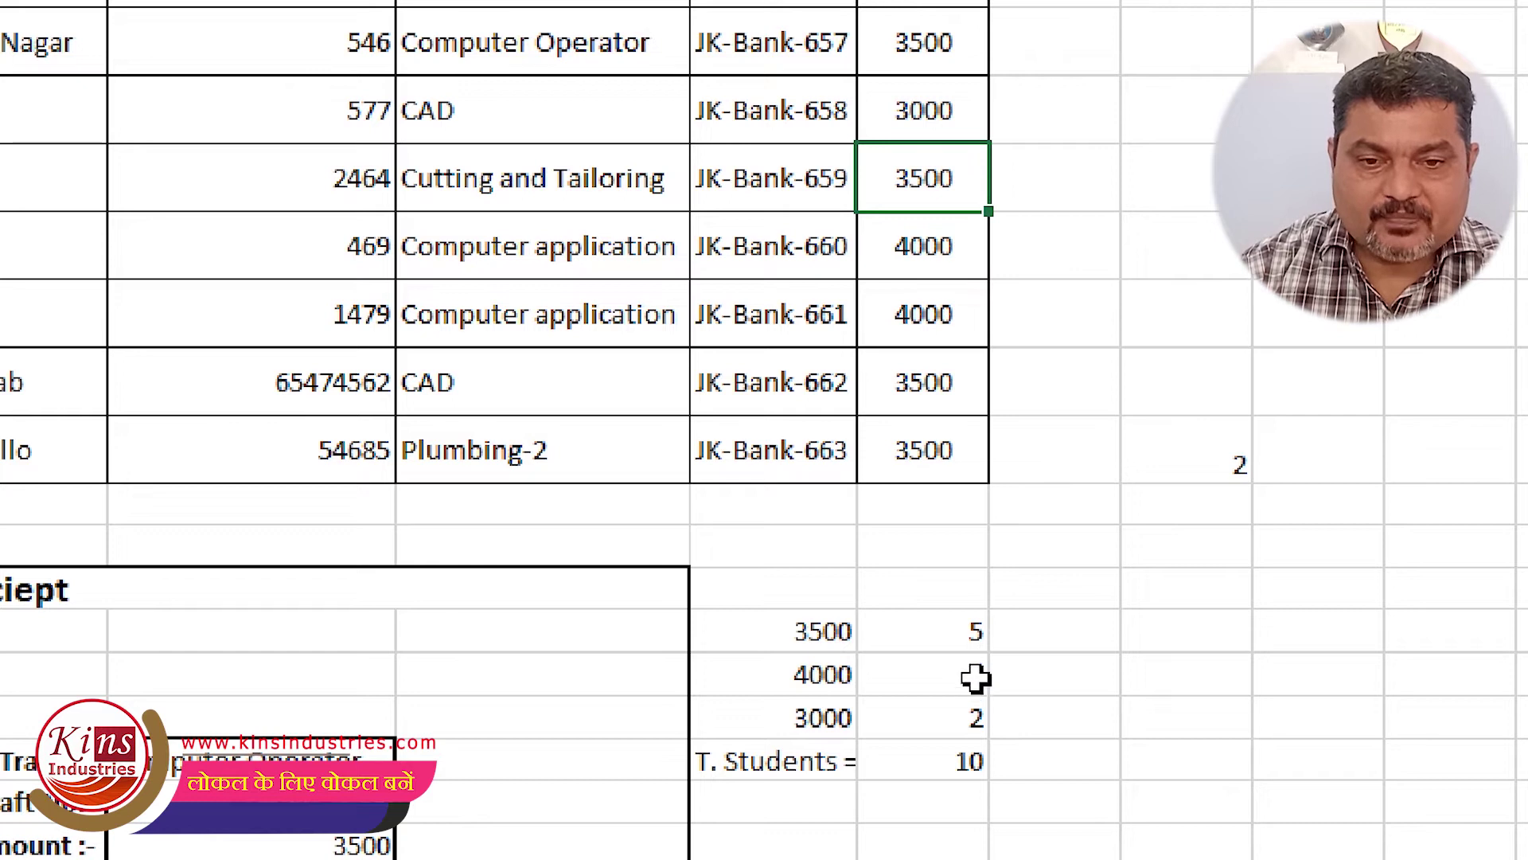
{"action": "left_click", "coordinate": [1067, 631]}
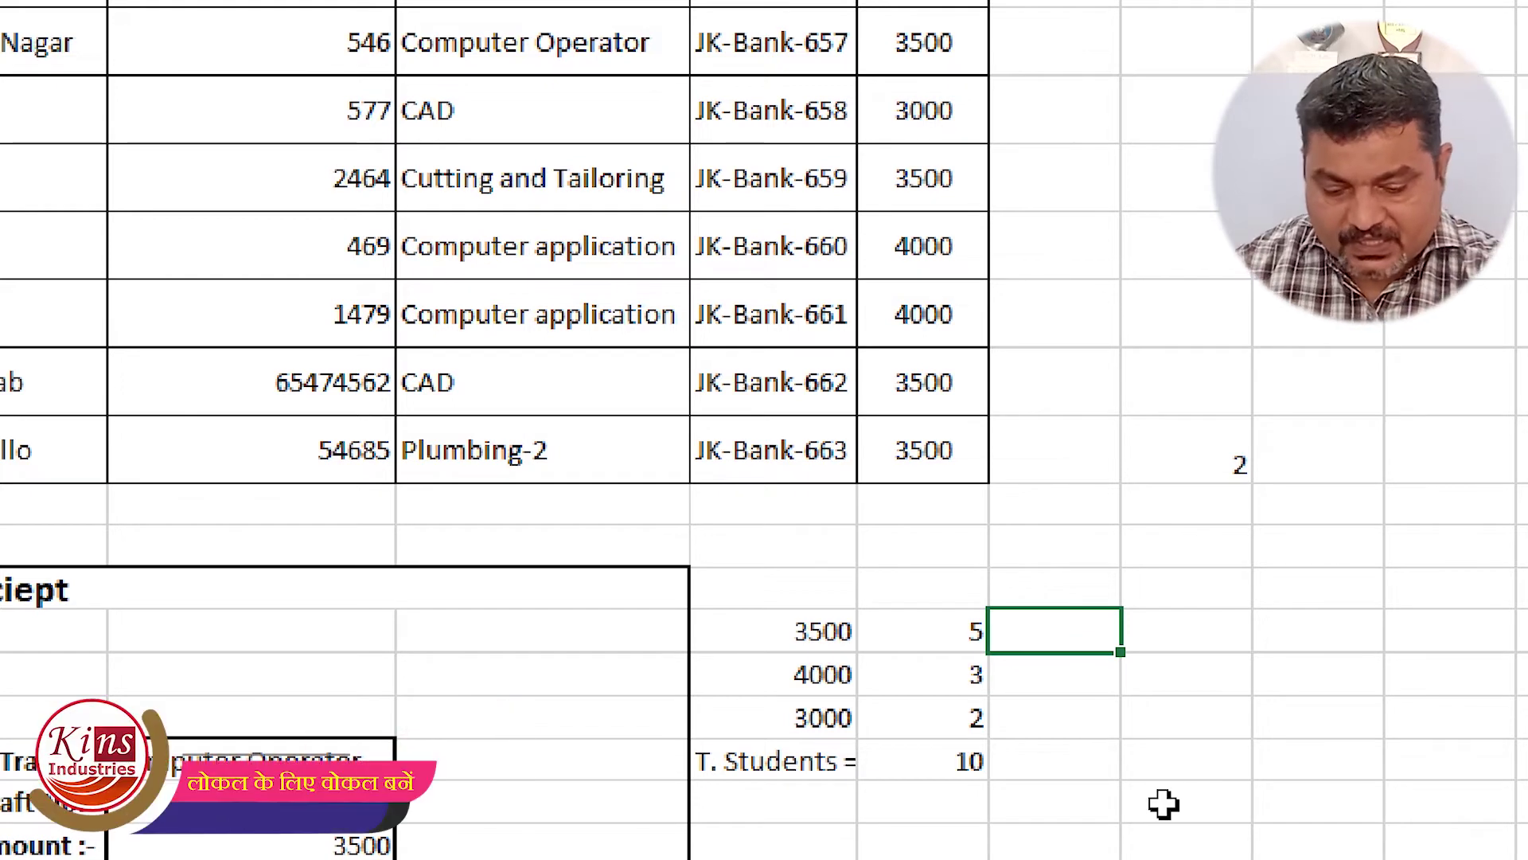
{"action": "type", "text": "="}
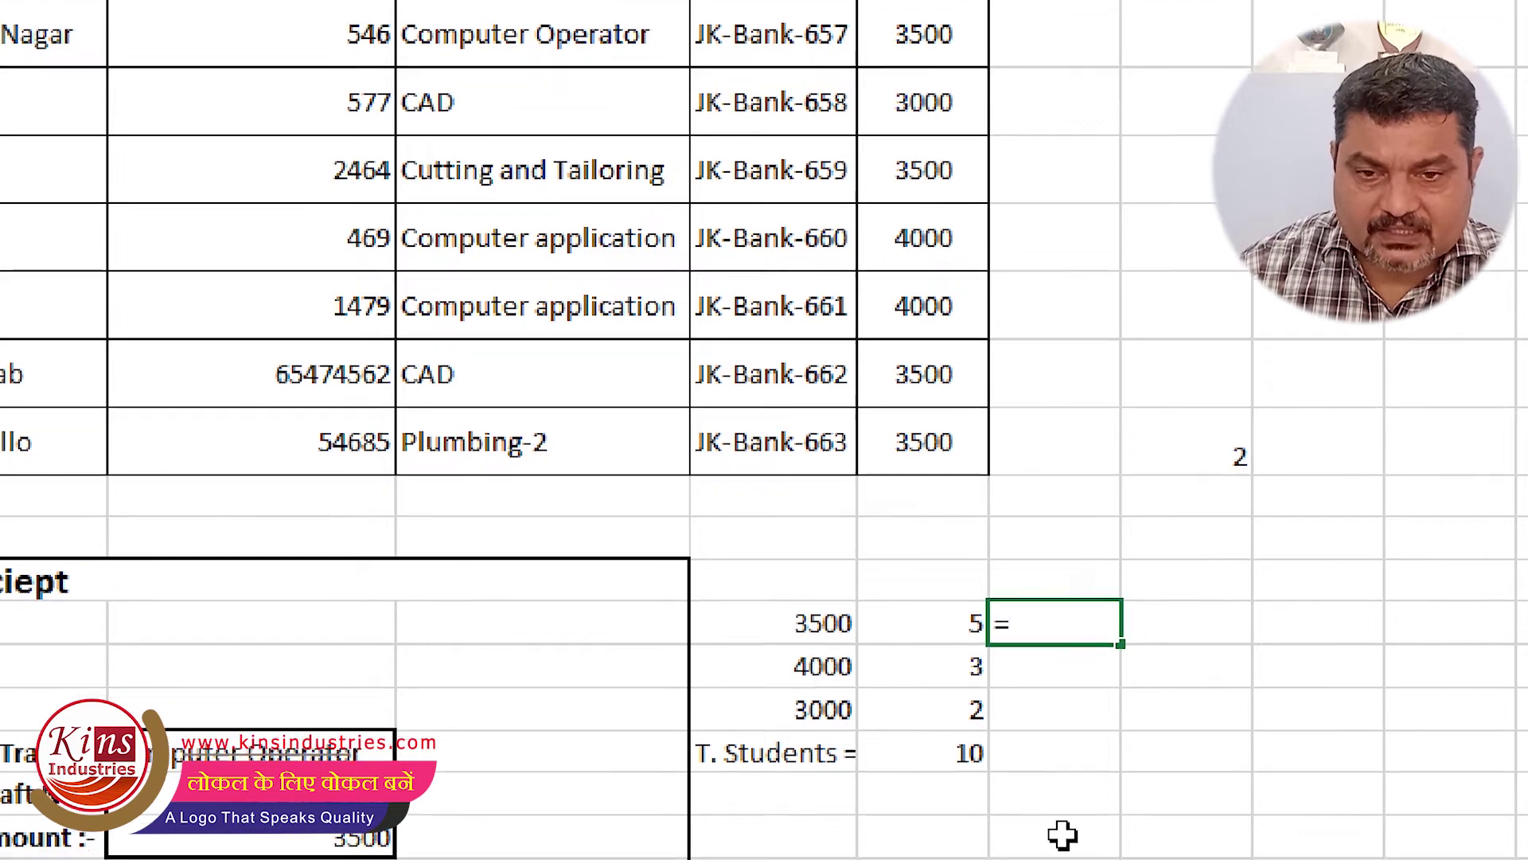
Step: Enter =J22*K22 in L22 to get the 3500 fee's total of 17500
{"action": "scroll", "coordinate": [1062, 834], "scroll_direction": "down", "scroll_amount": 1}
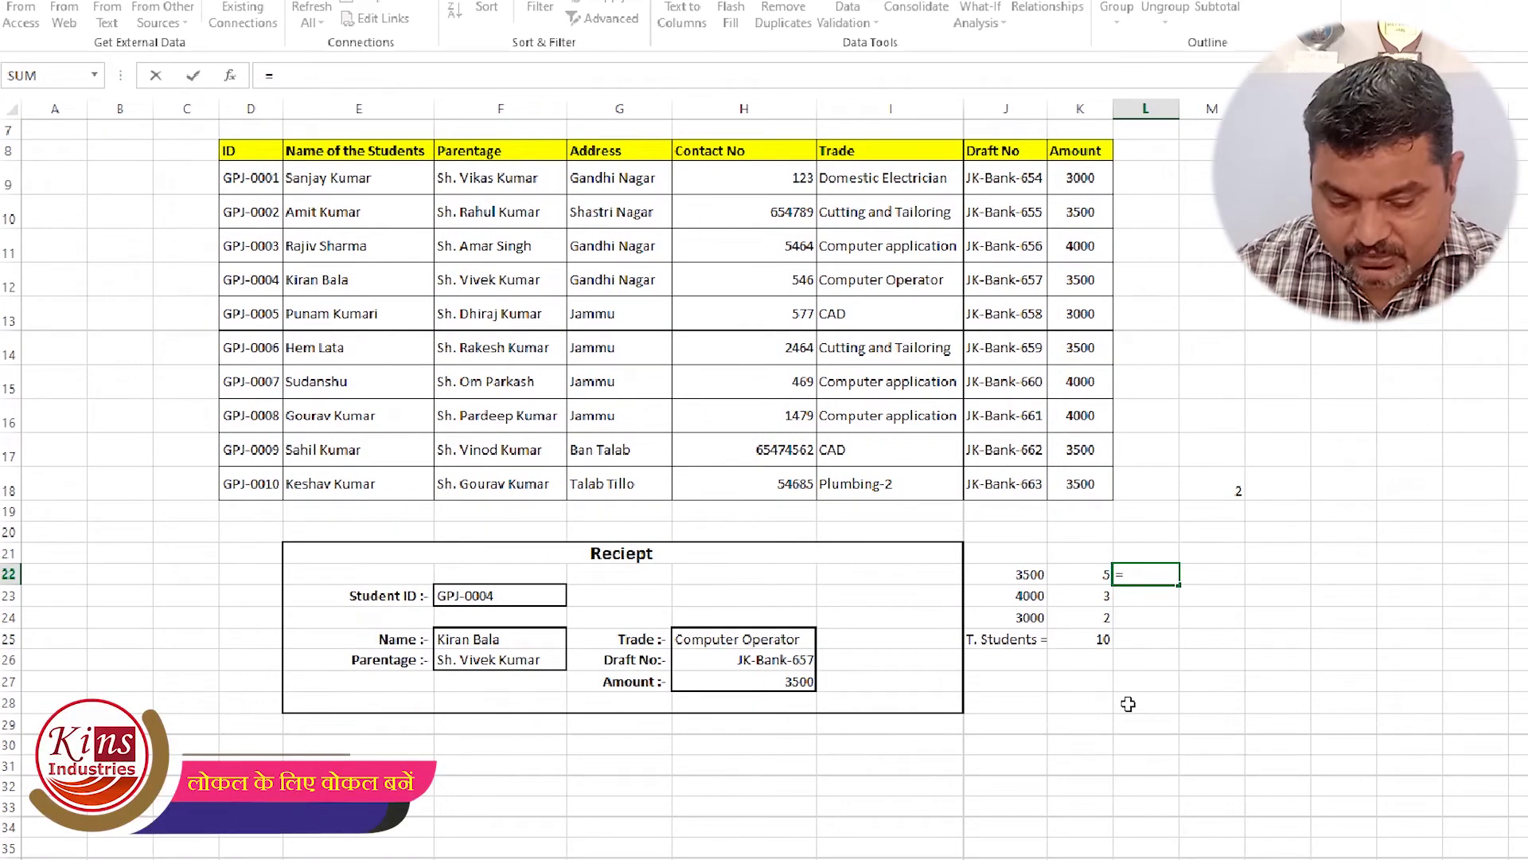
{"action": "type", "text": "j22*"}
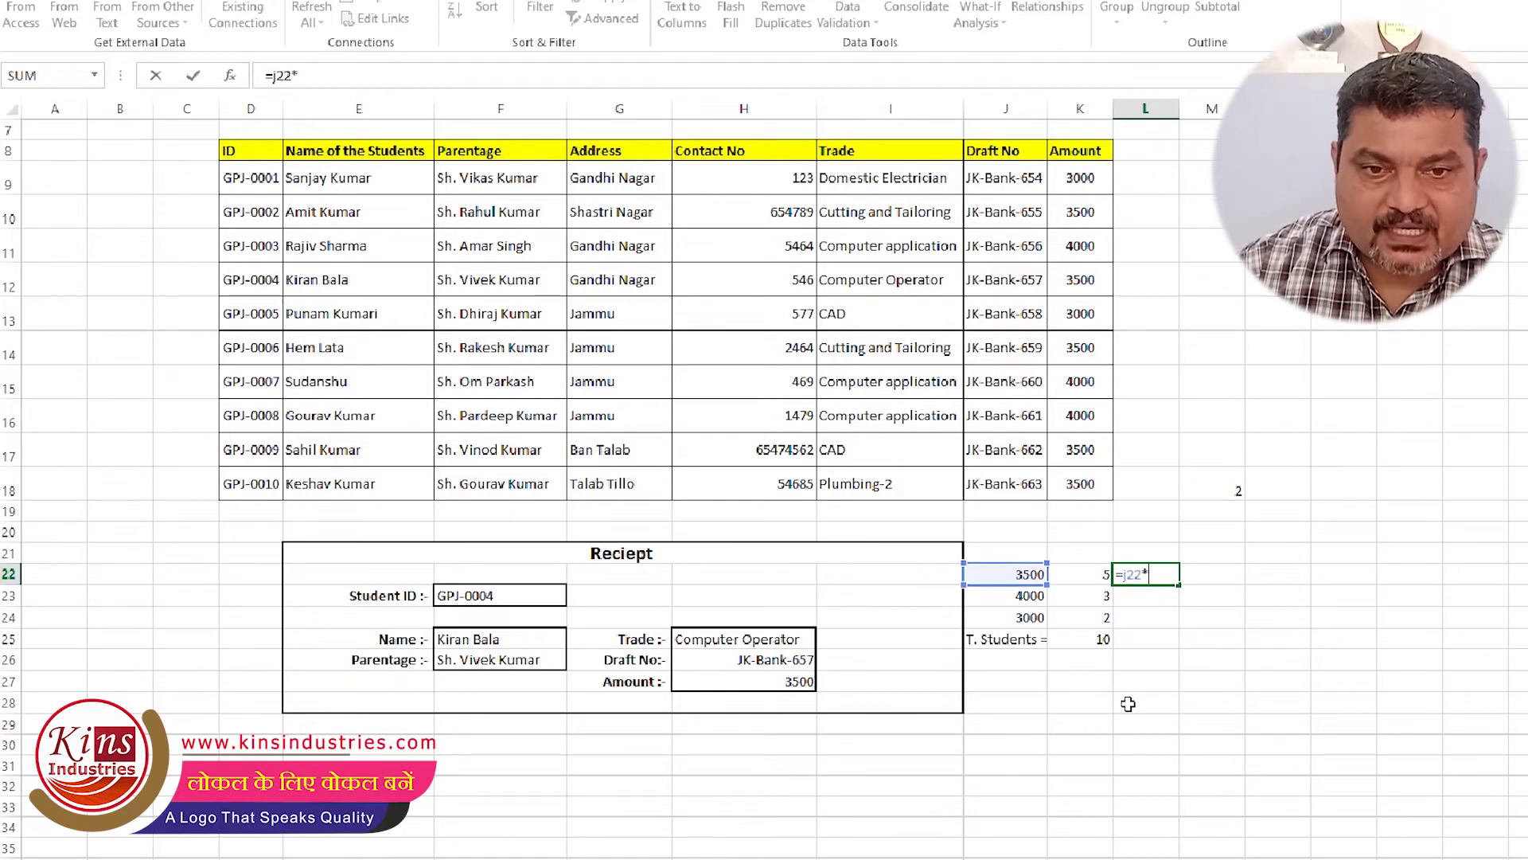
{"action": "type", "text": "k"}
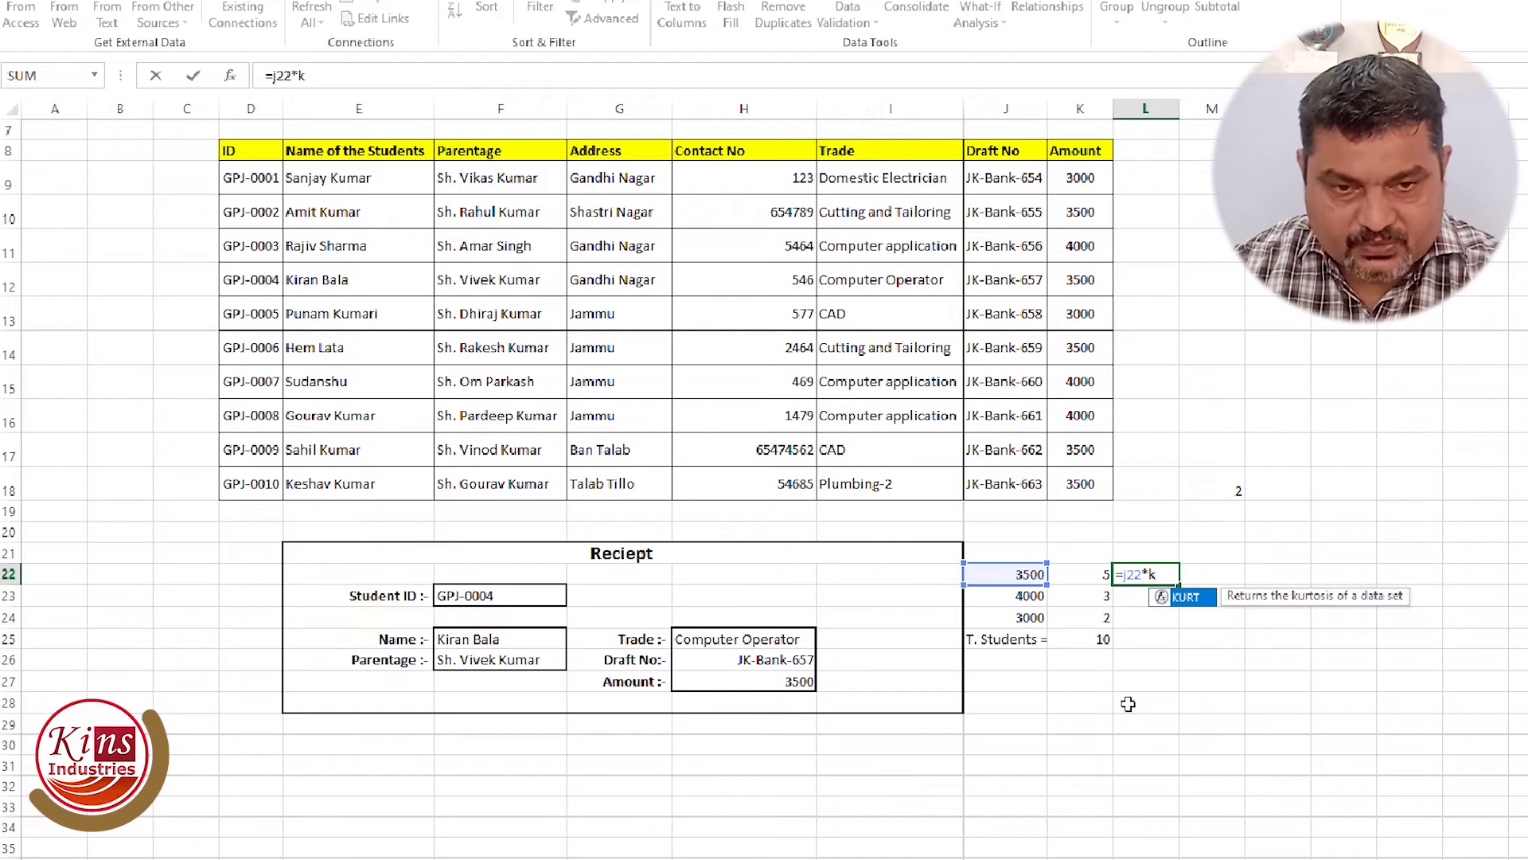
{"action": "type", "text": "22"}
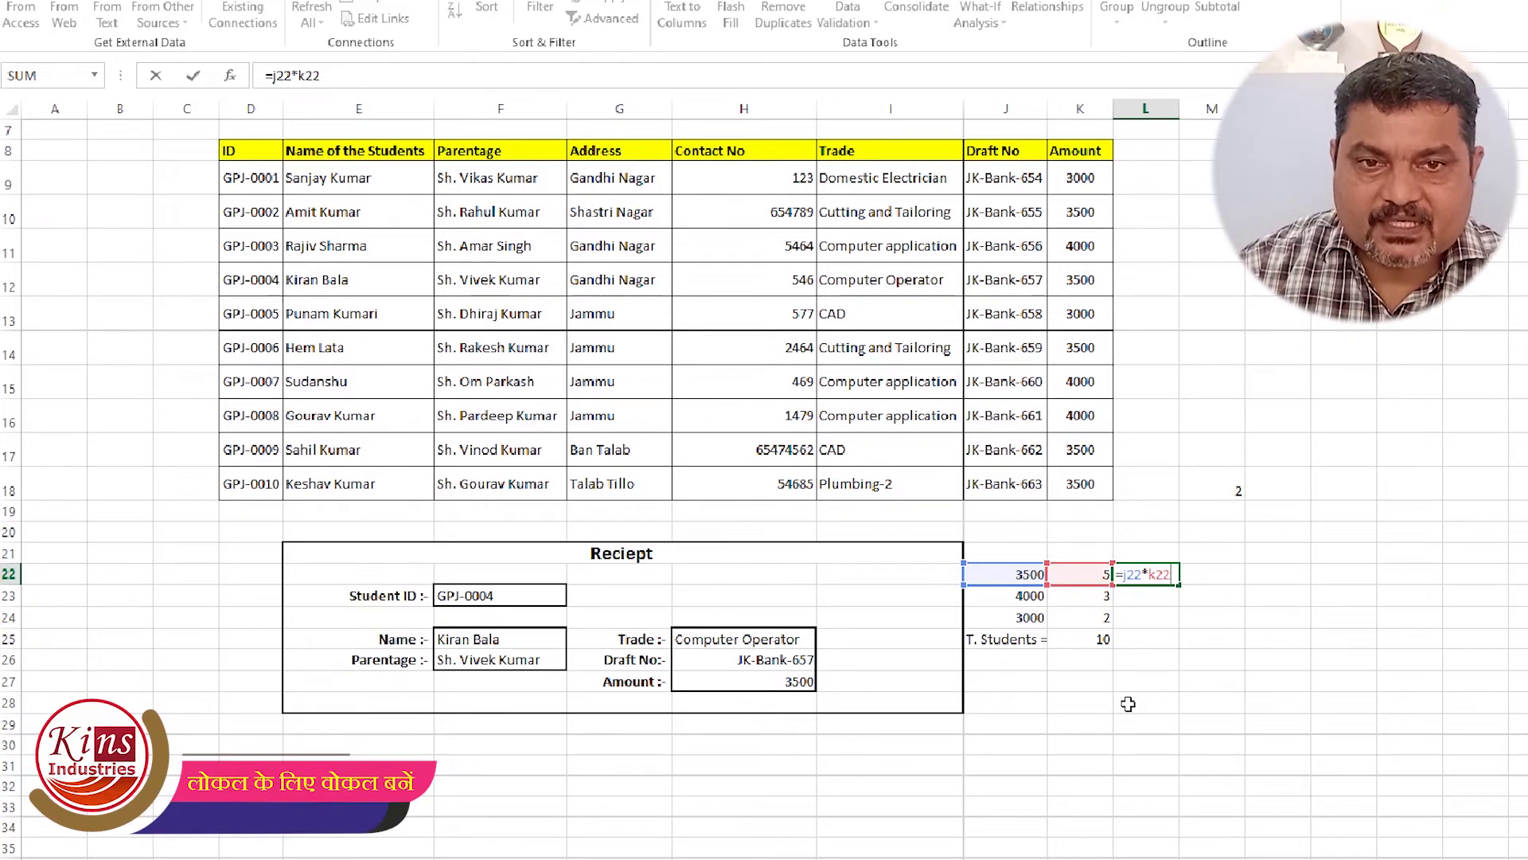
{"action": "key", "text": "Return"}
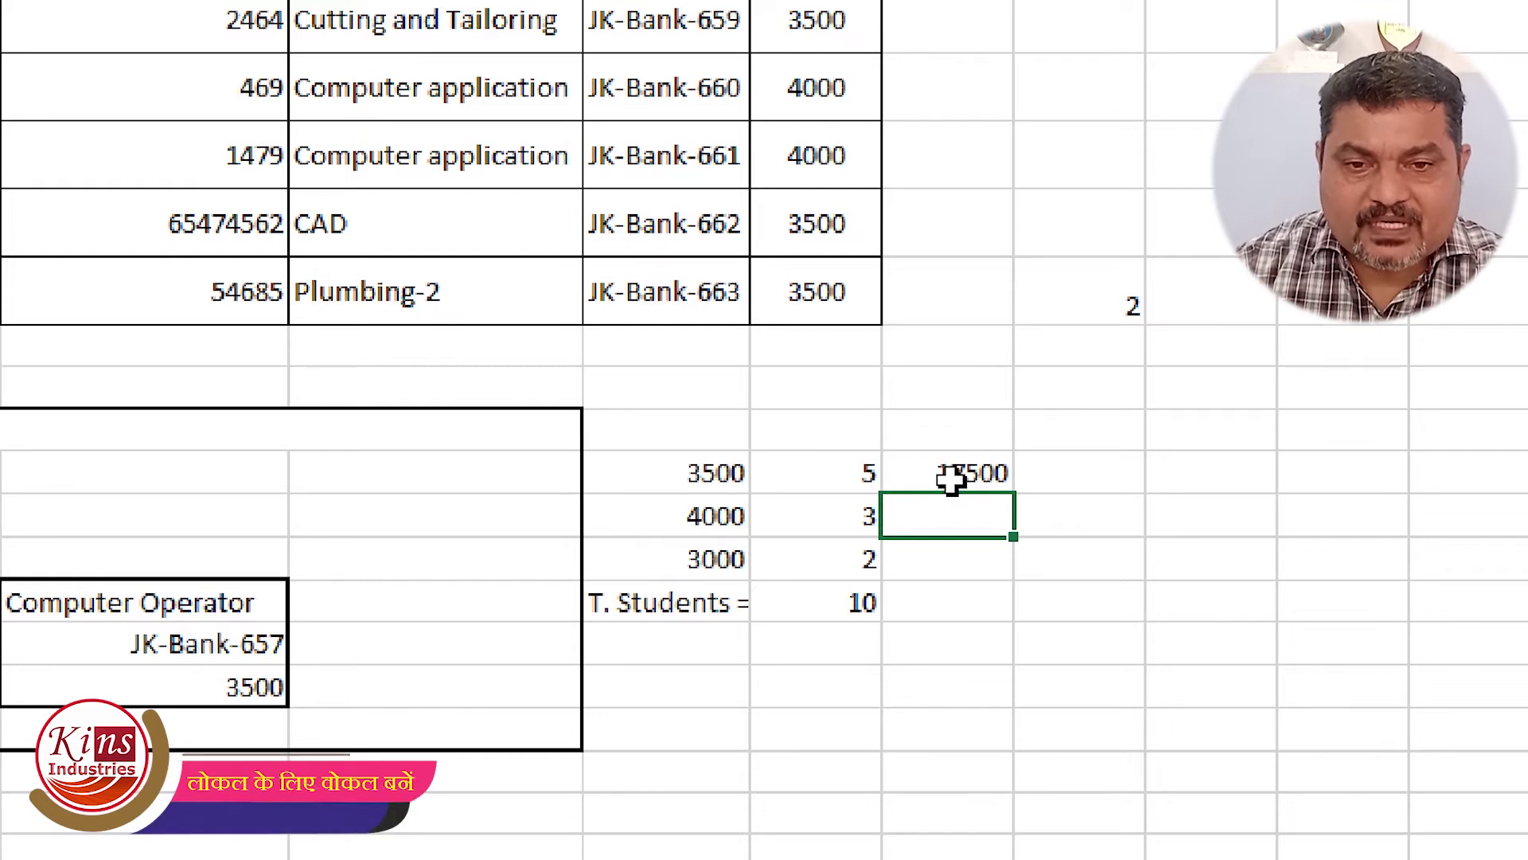
Step: Check the =J22*K22 formula behind the 17500 amount
{"action": "left_click", "coordinate": [951, 478]}
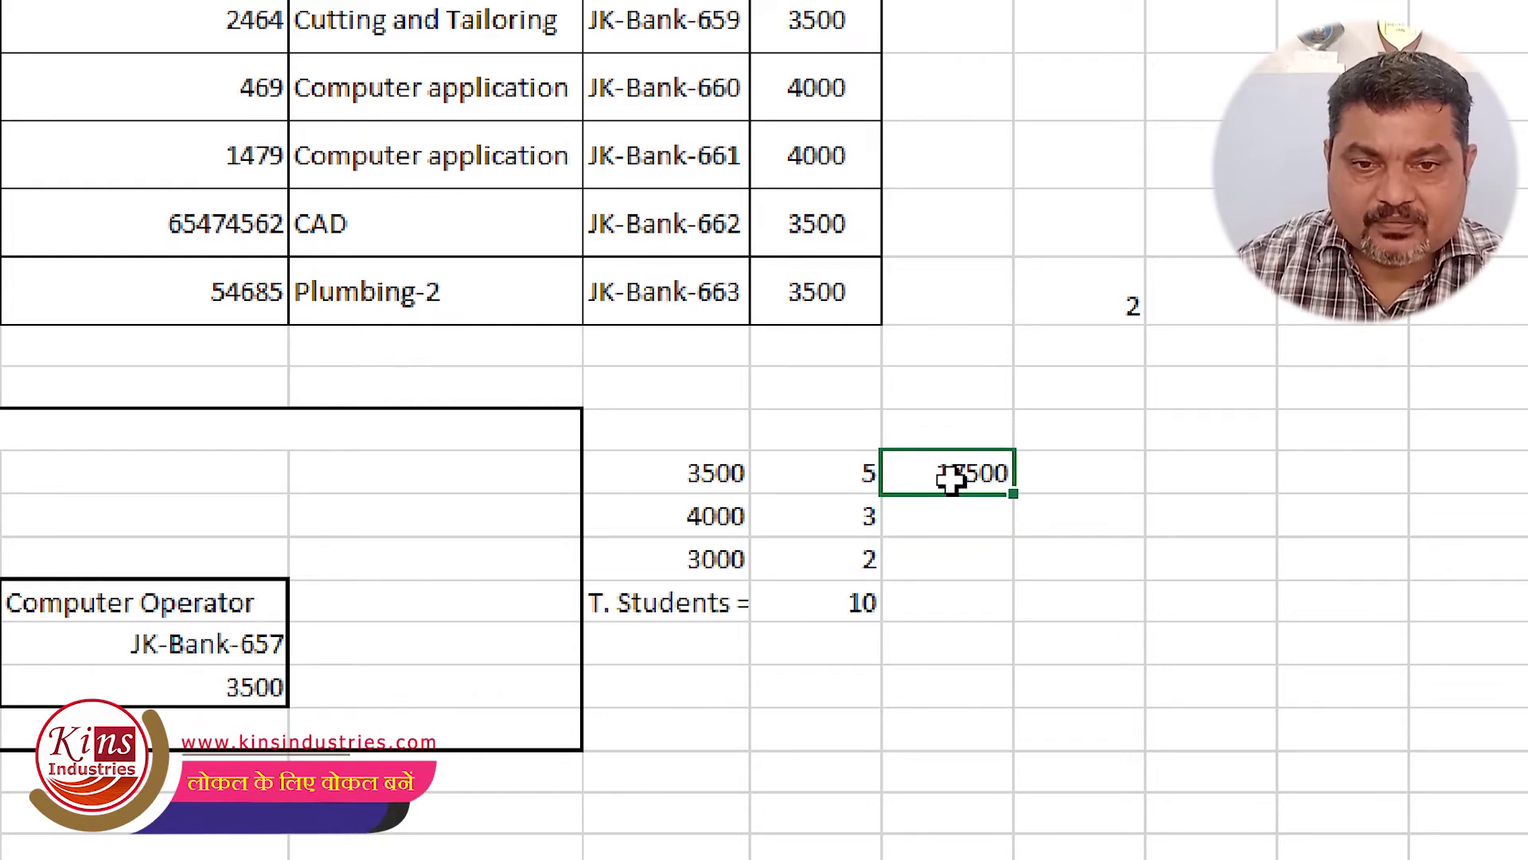
{"action": "double_click", "coordinate": [951, 476]}
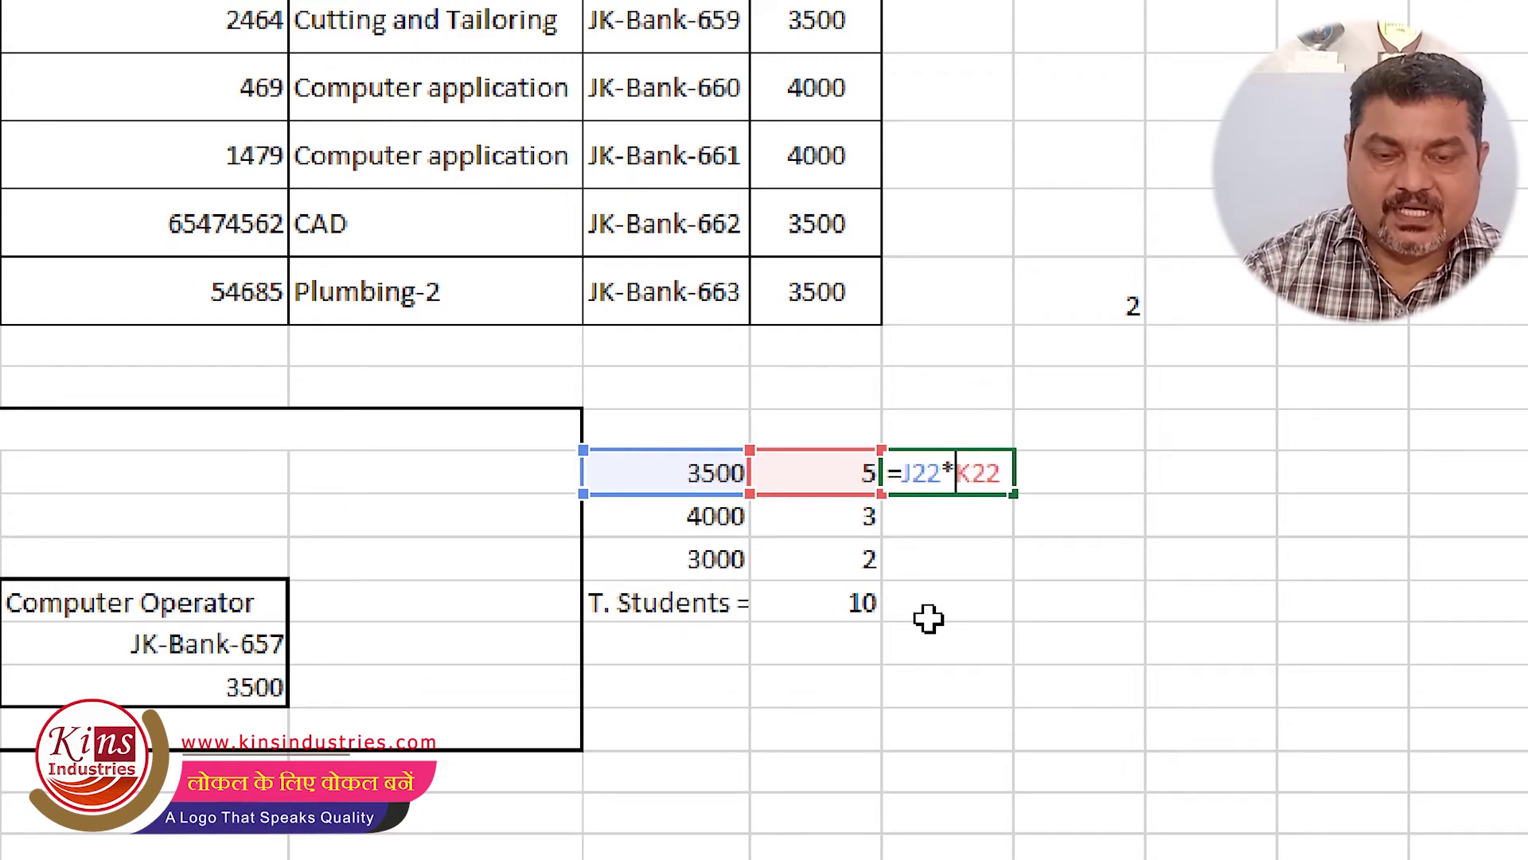
{"action": "key", "text": "Return"}
{"action": "key", "text": "Up"}
{"action": "key", "text": "Down"}
Step: Copy the amount formula into the 4000 and 3000 rows, giving 12000 and 6000
{"action": "key", "text": "Up"}
{"action": "key", "text": "ctrl+c"}
{"action": "key", "text": "Down"}
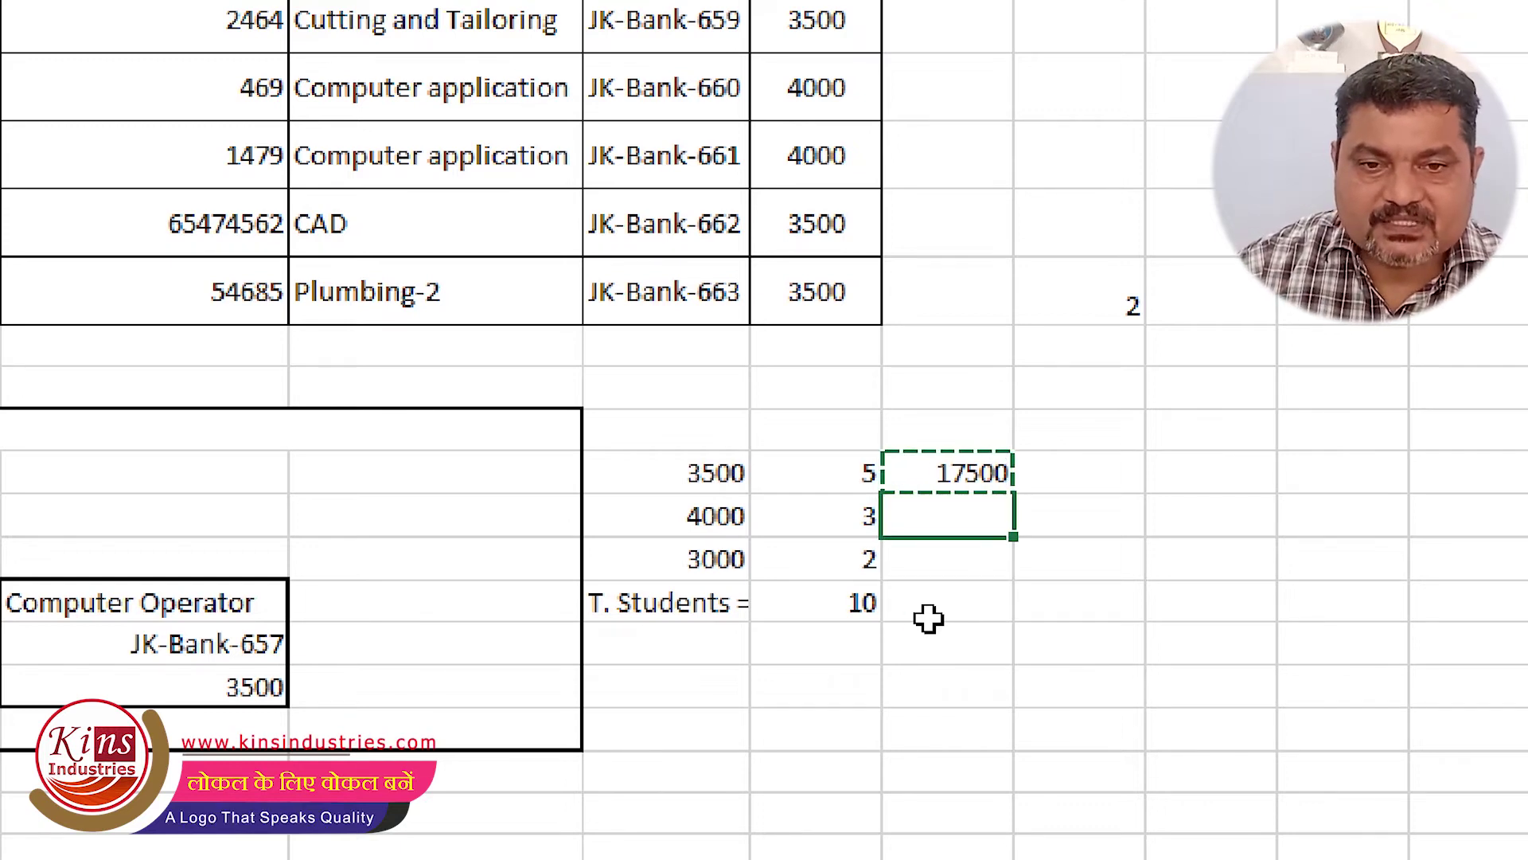
{"action": "key", "text": "Return"}
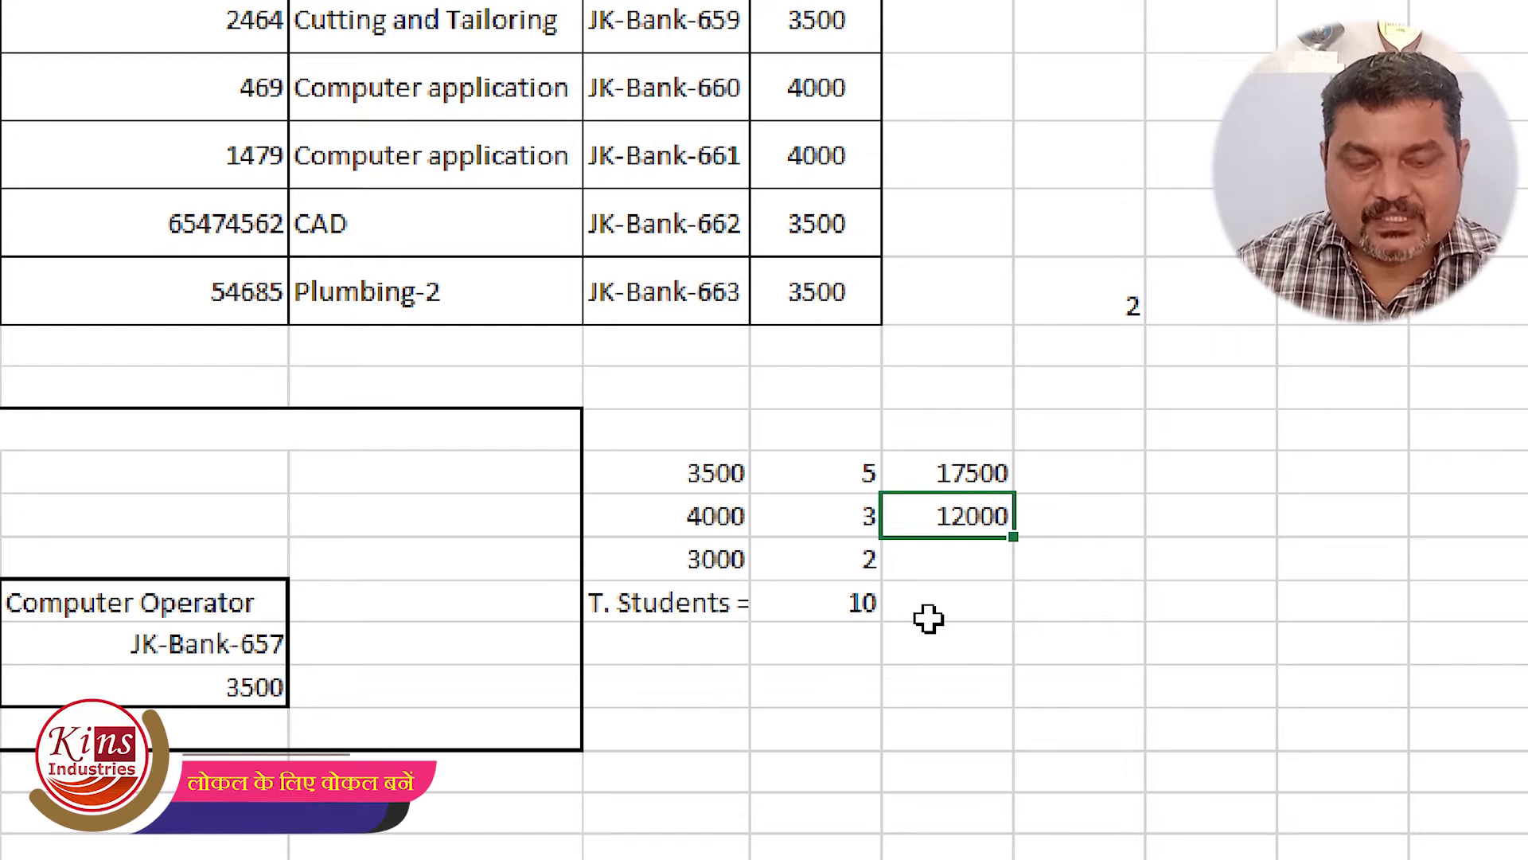
{"action": "key", "text": "ctrl+c"}
{"action": "key", "text": "Down"}
{"action": "key", "text": "Return"}
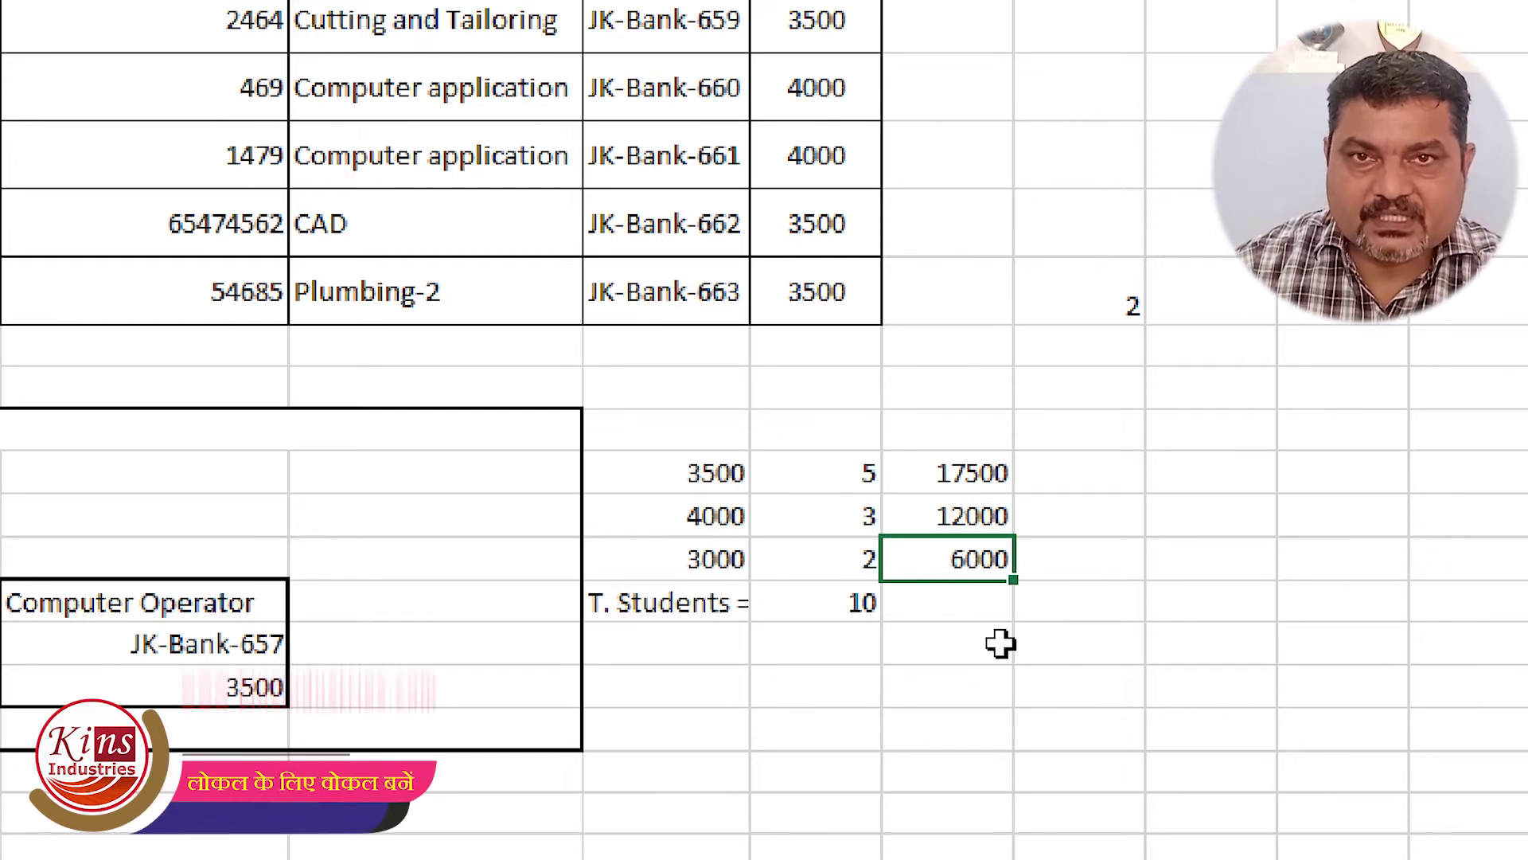
{"action": "left_click", "coordinate": [974, 616]}
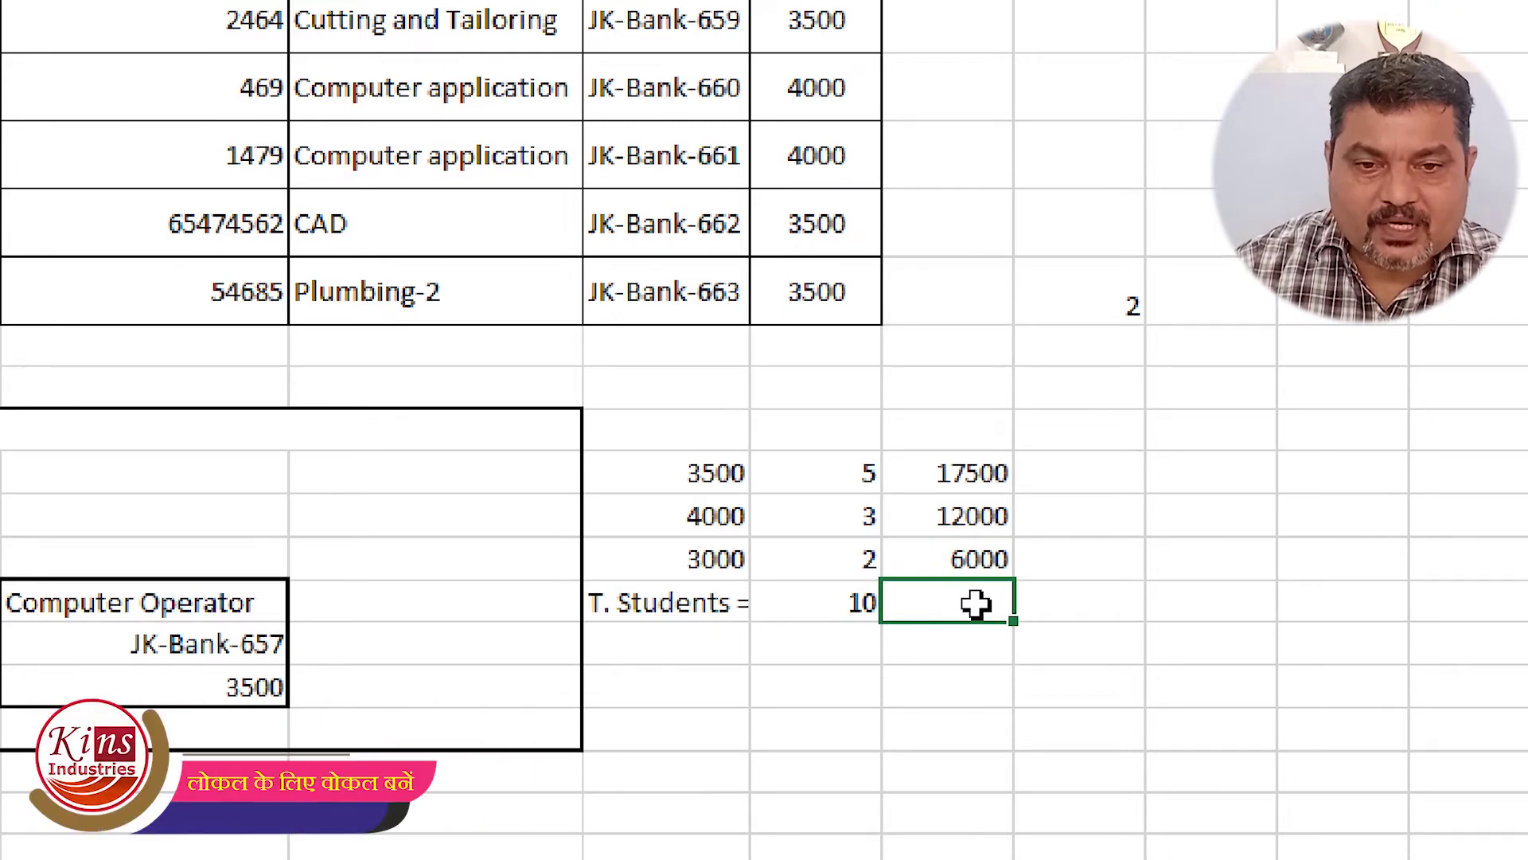
Step: Add a 'T. Amount =' label under T. Students =
{"action": "left_click", "coordinate": [686, 646]}
{"action": "type", "text": "T. Amount ="}
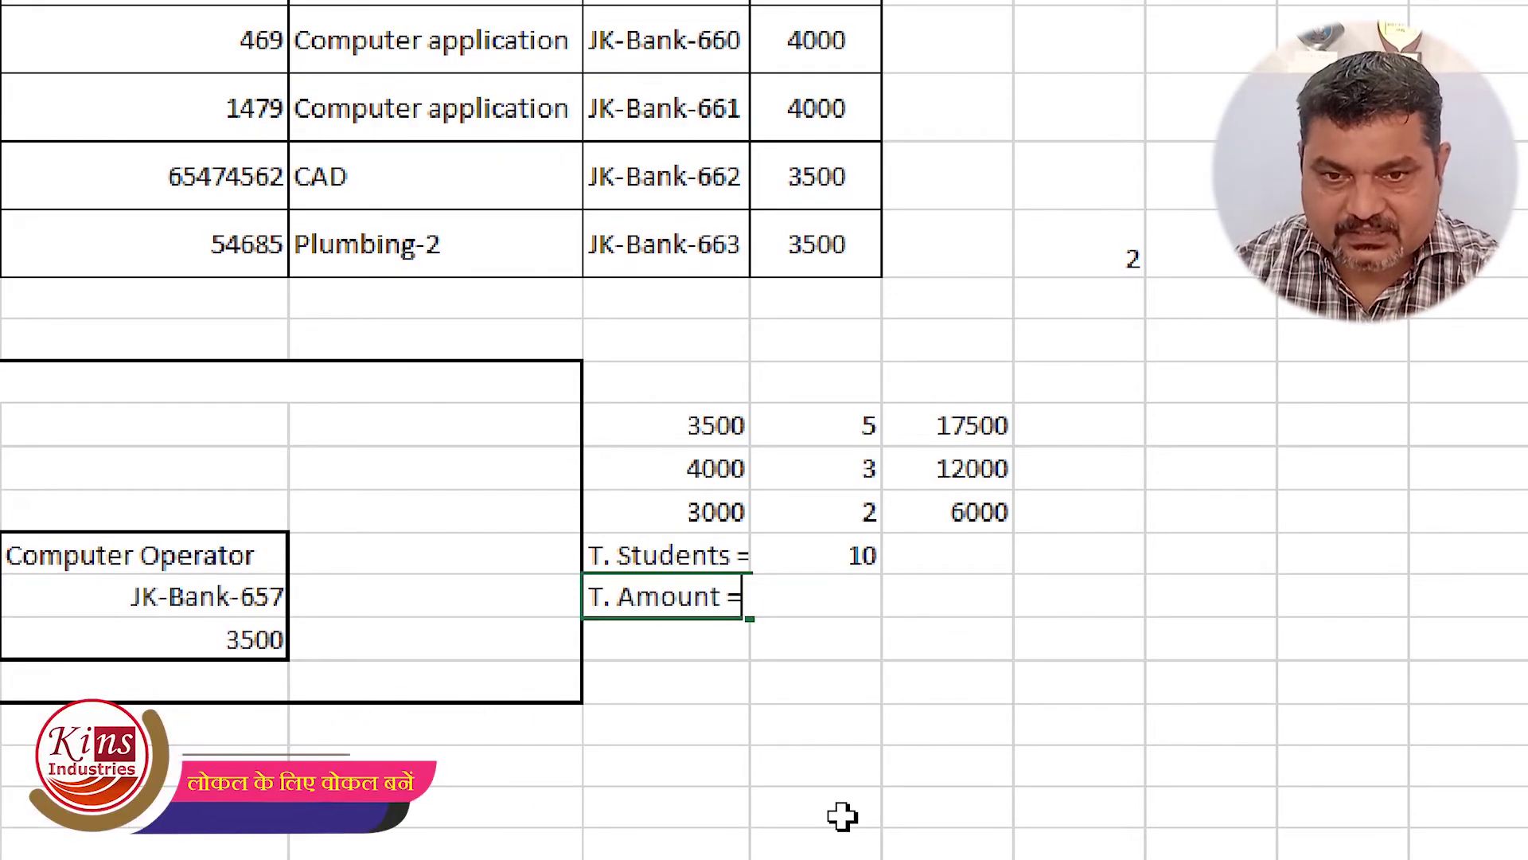
{"action": "key", "text": "Tab"}
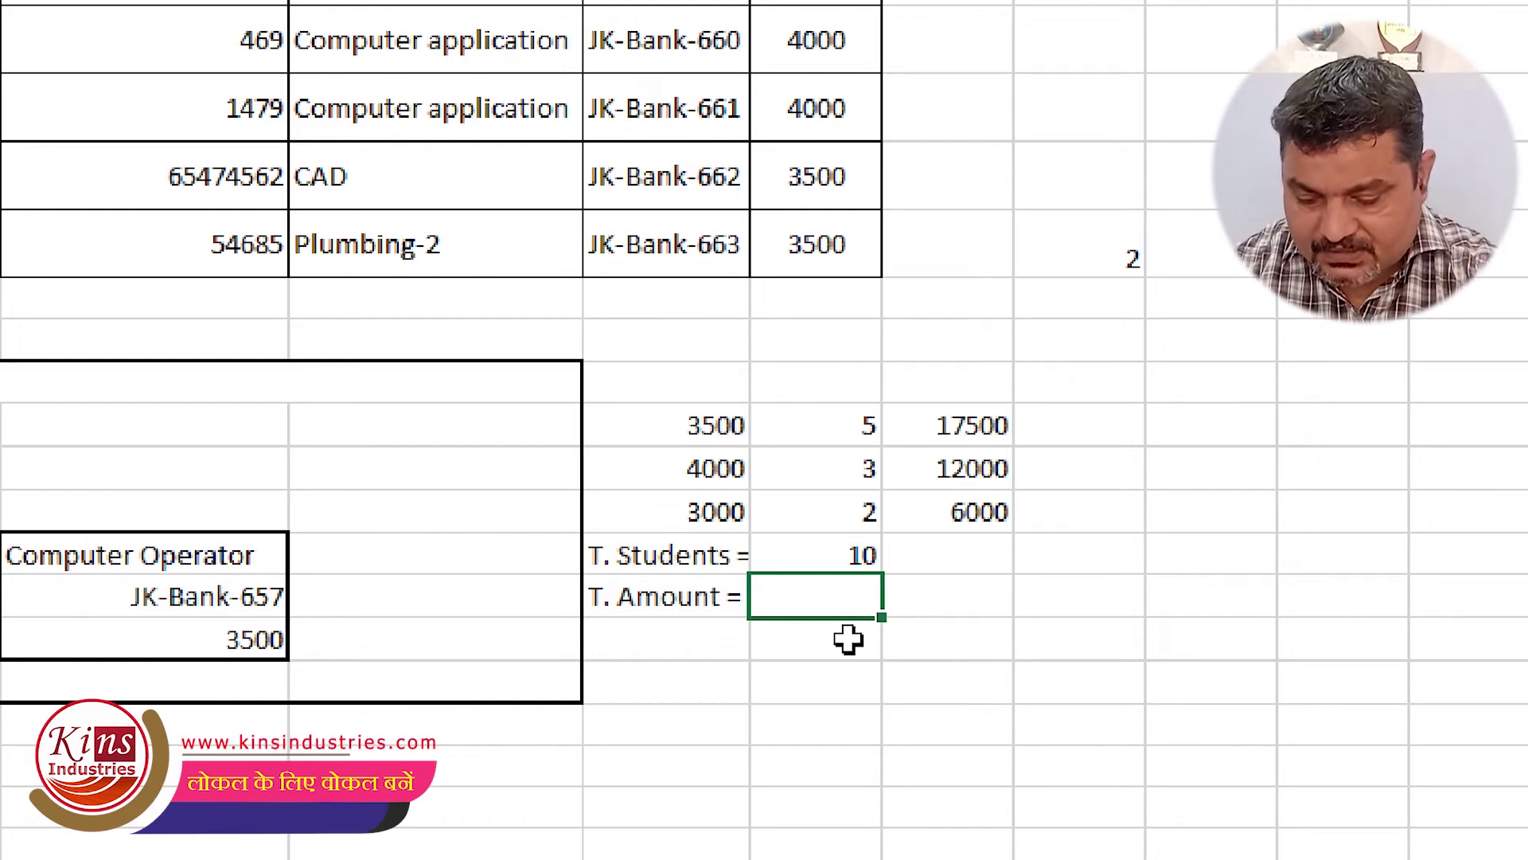
Step: Sum the amounts 17500, 12000 and 6000 beside the label, giving 35500
{"action": "type", "text": "=su"}
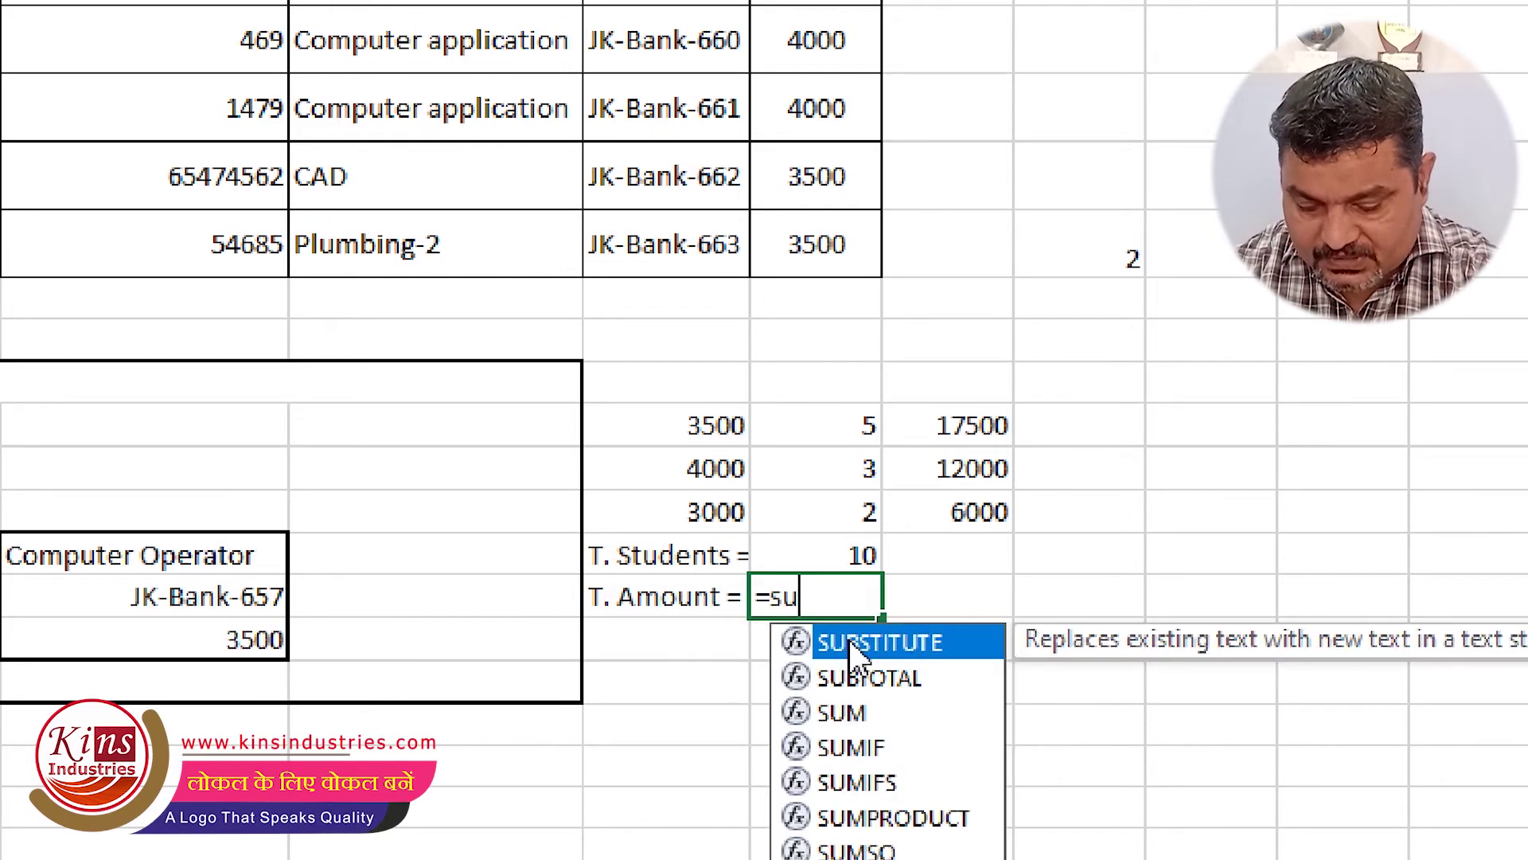
{"action": "type", "text": "m("}
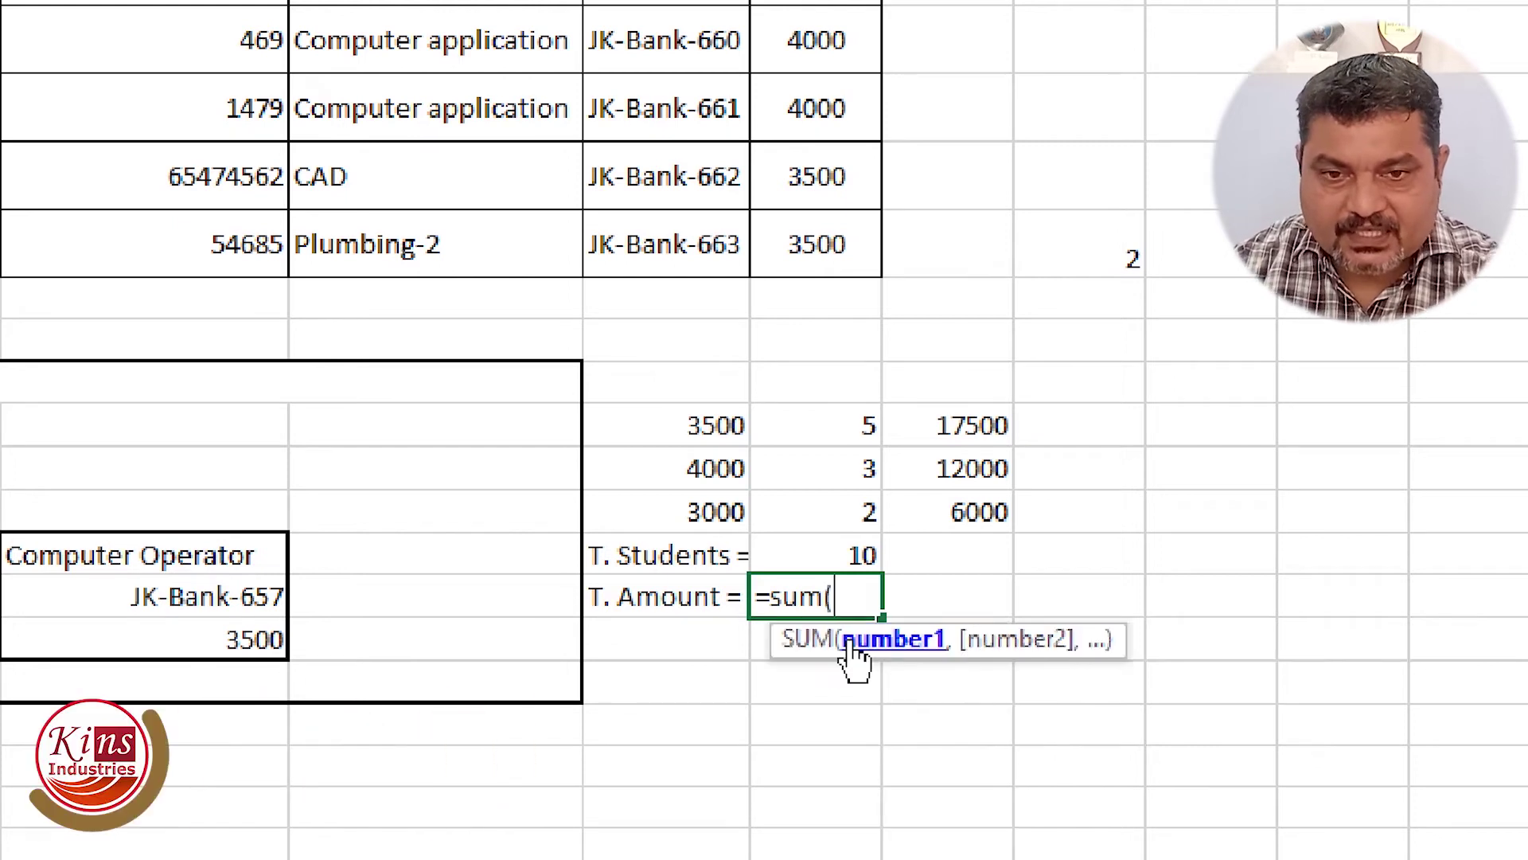
{"action": "left_click_drag", "start_coordinate": [971, 436], "coordinate": [981, 514]}
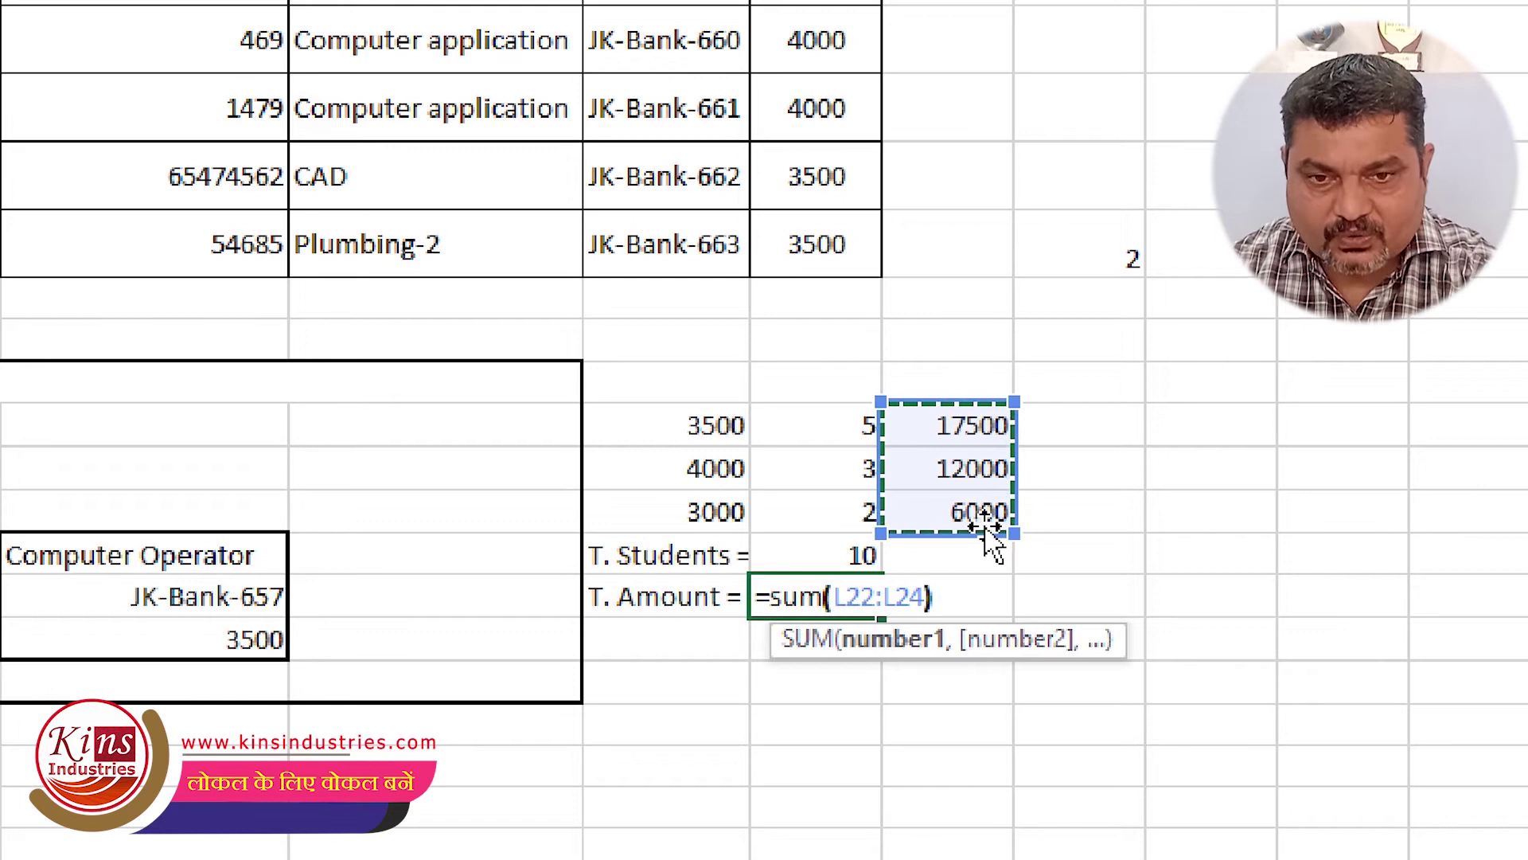
{"action": "key", "text": "Return"}
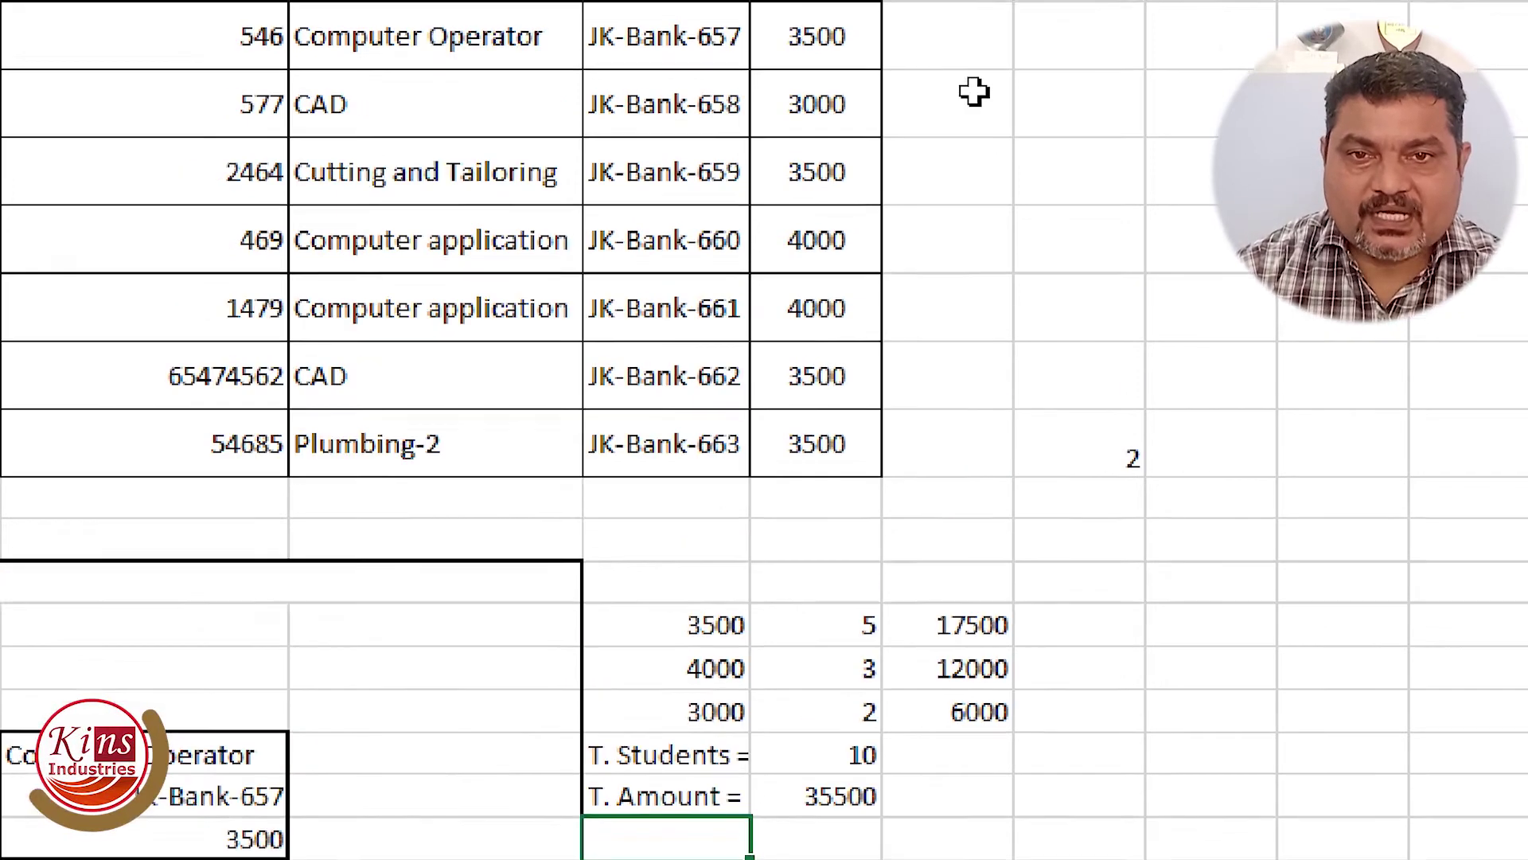
{"action": "scroll", "coordinate": [975, 92], "scroll_direction": "up", "scroll_amount": 3}
{"action": "scroll", "coordinate": [887, 99], "scroll_direction": "up", "scroll_amount": 3}
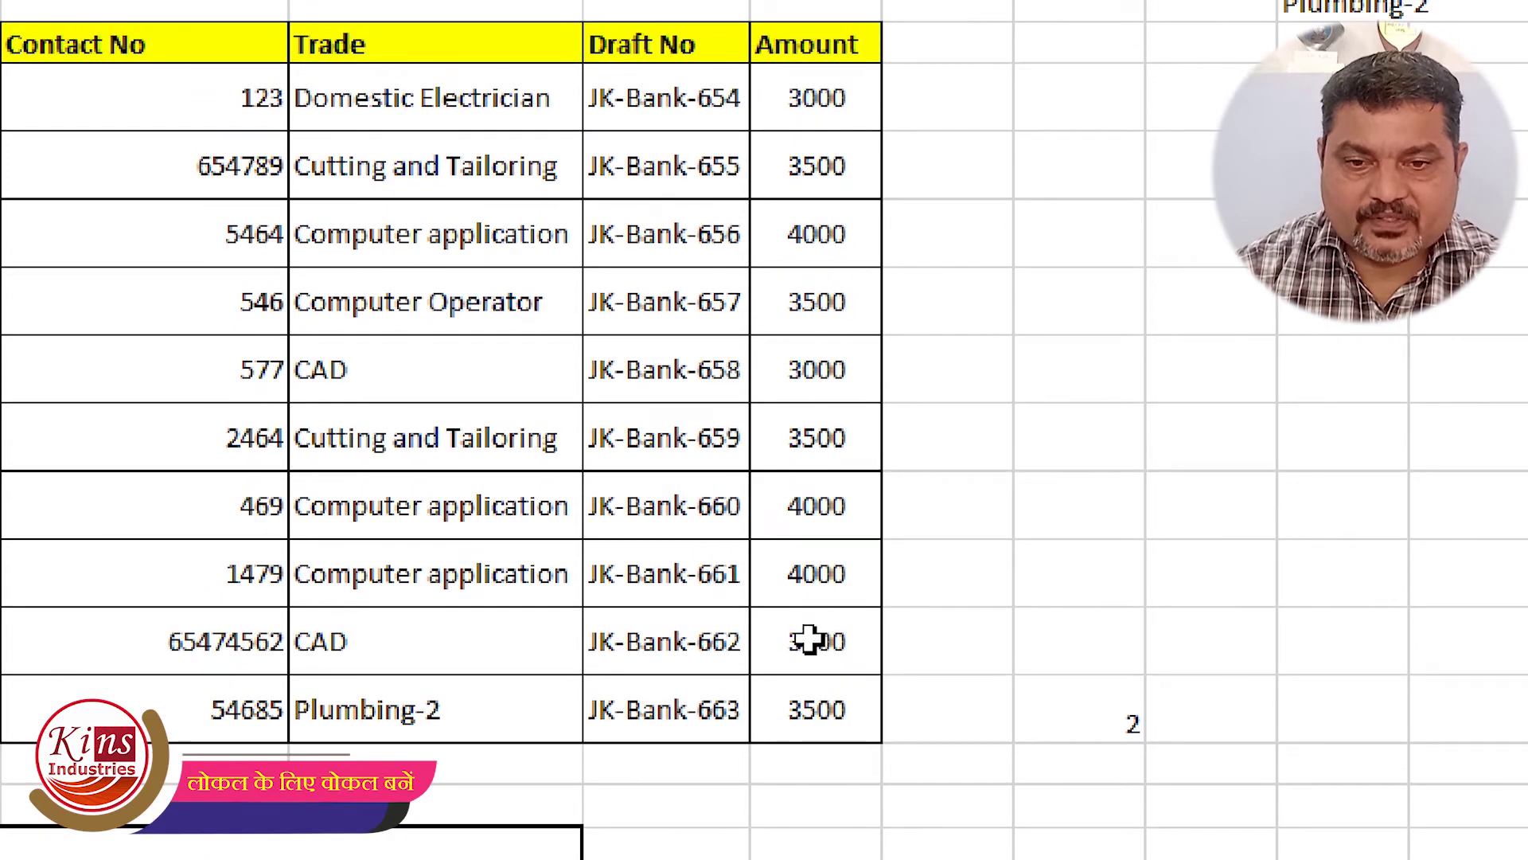
{"action": "scroll", "coordinate": [804, 111], "scroll_direction": "up", "scroll_amount": 1}
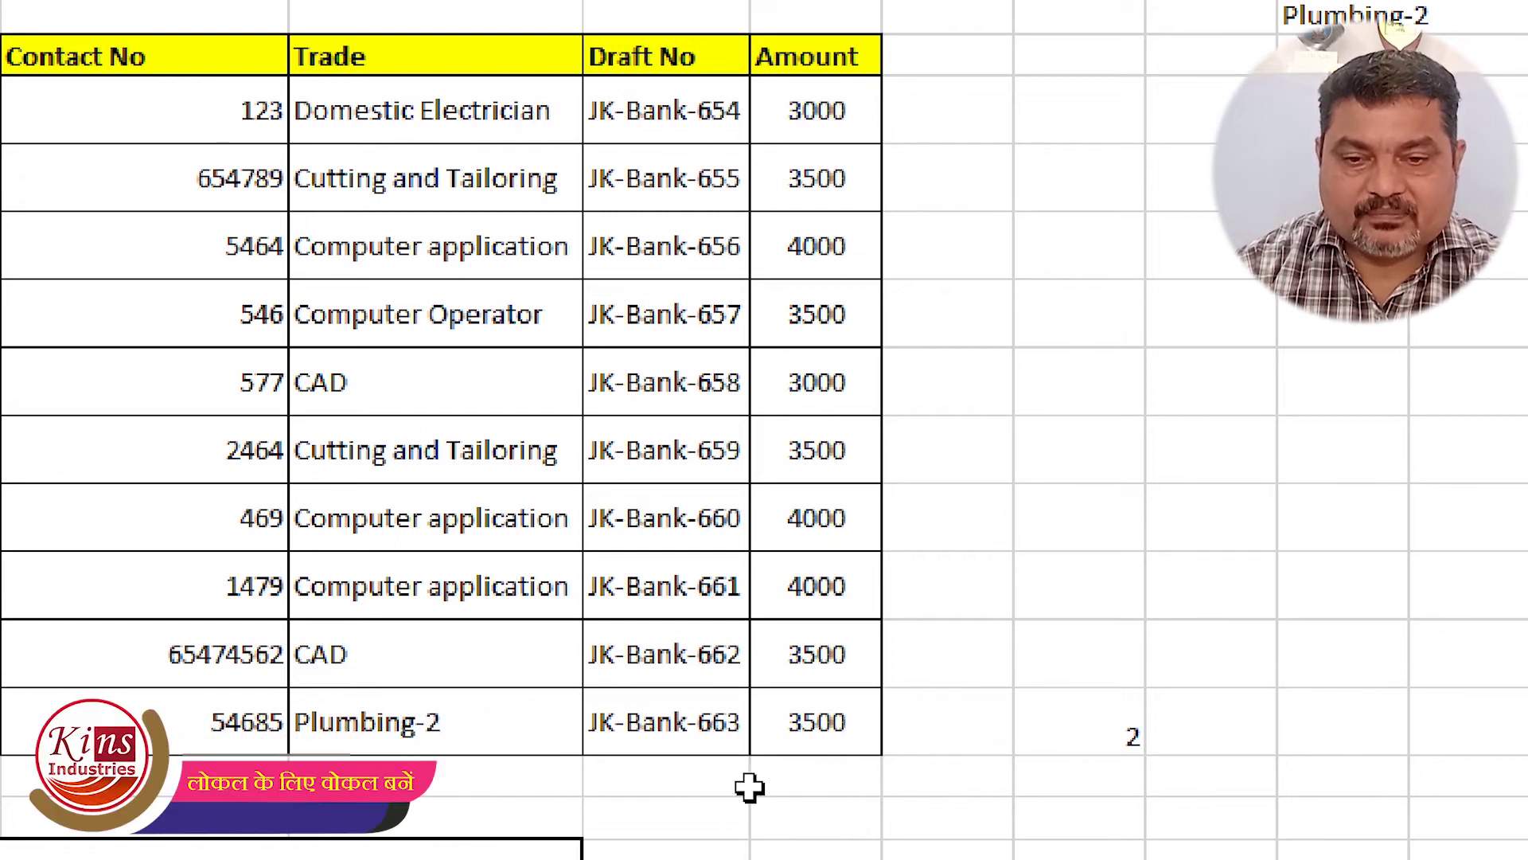
Step: Enter =SUM(K9:K18) below the Amount column, showing 35500
{"action": "left_click", "coordinate": [770, 785]}
{"action": "scroll", "coordinate": [982, 818], "scroll_direction": "down", "scroll_amount": 1}
{"action": "type", "text": "=sum("}
{"action": "scroll", "coordinate": [897, 689], "scroll_direction": "up", "scroll_amount": 1}
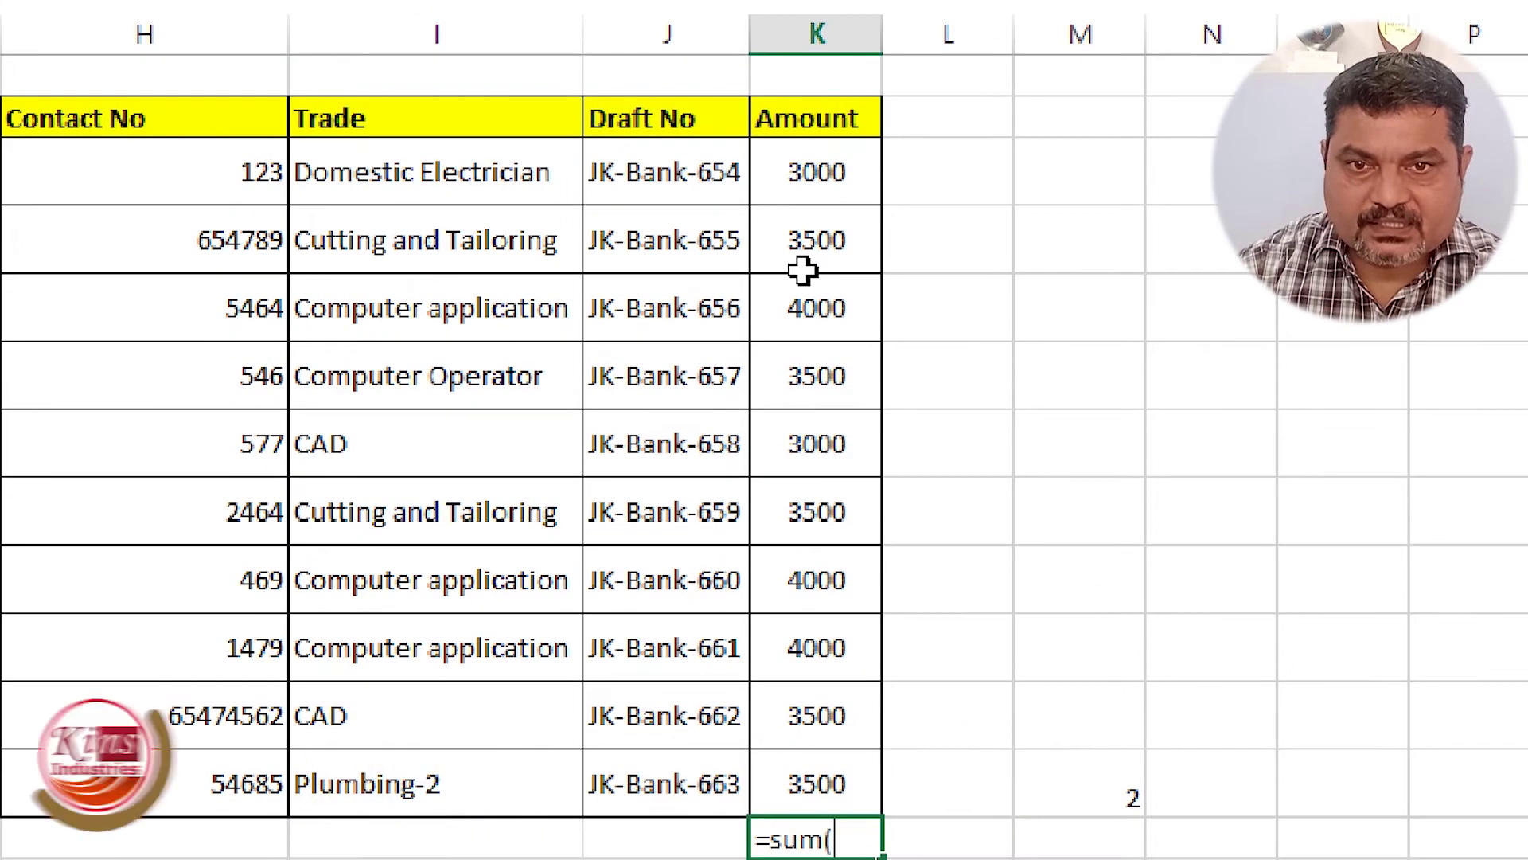
{"action": "mouse_move", "coordinate": [809, 175]}
{"action": "left_mouse_down"}
{"action": "mouse_move", "coordinate": [803, 768]}
{"action": "mouse_move", "coordinate": [805, 748]}
{"action": "left_mouse_up"}
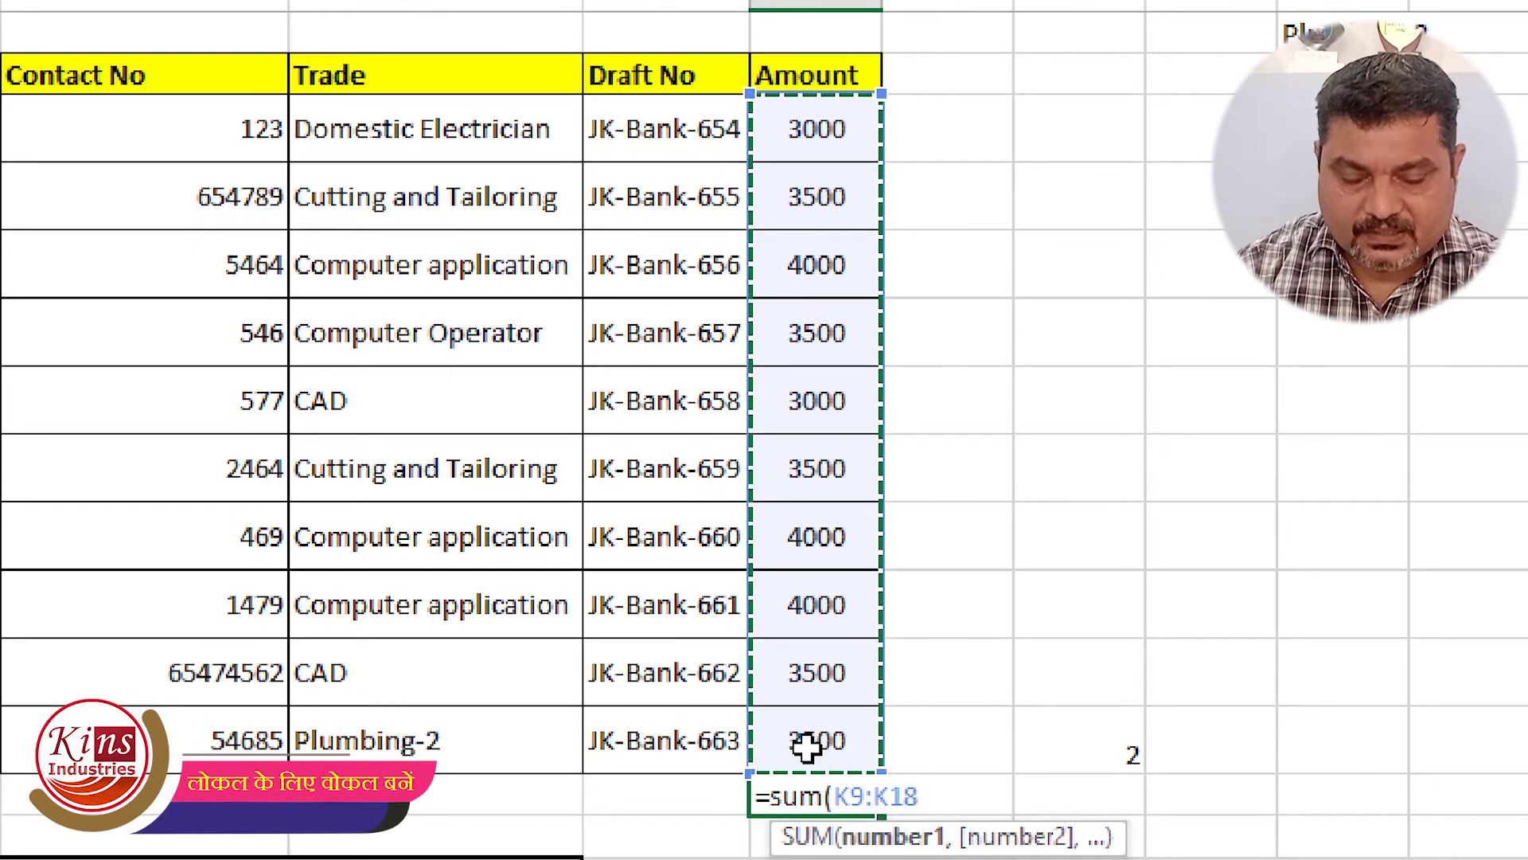
{"action": "key", "text": "Return"}
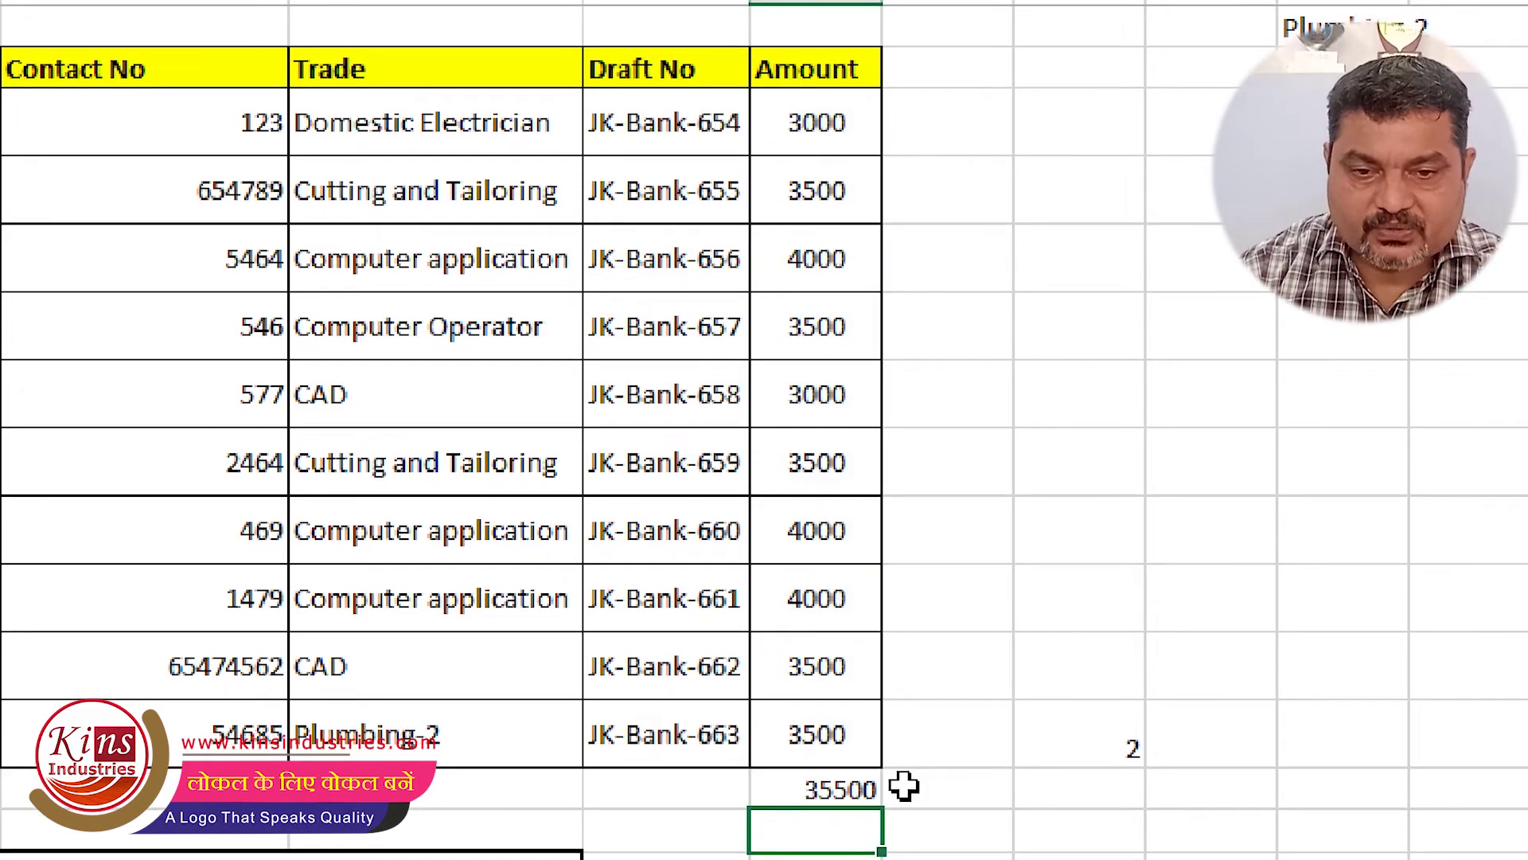
Step: Select the whole summary block, then clear the selection
{"action": "scroll", "coordinate": [921, 732], "scroll_direction": "down", "scroll_amount": 2}
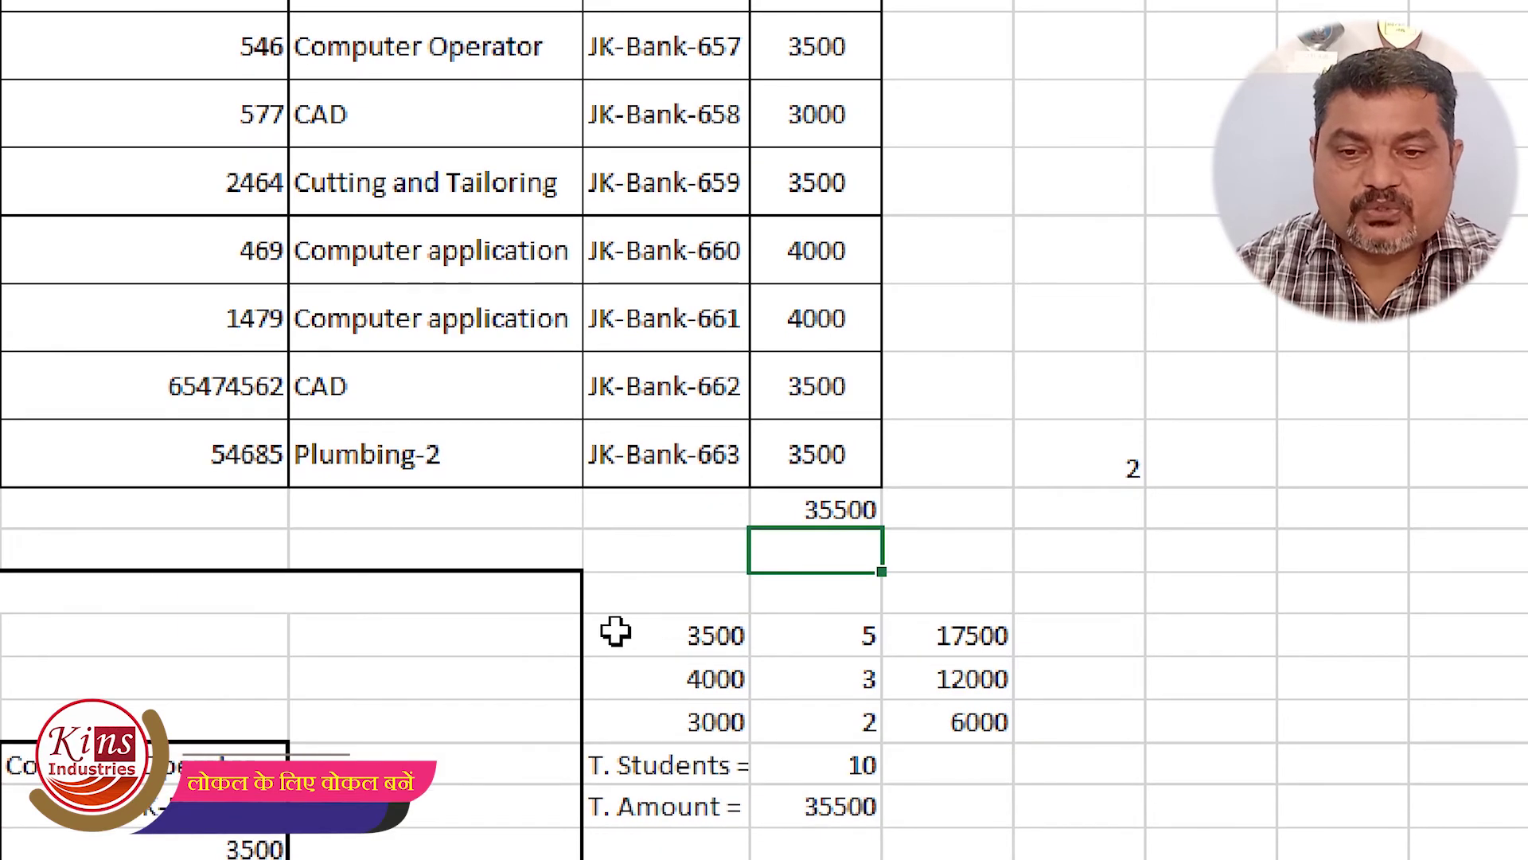
{"action": "left_click_drag", "start_coordinate": [615, 632], "coordinate": [985, 804]}
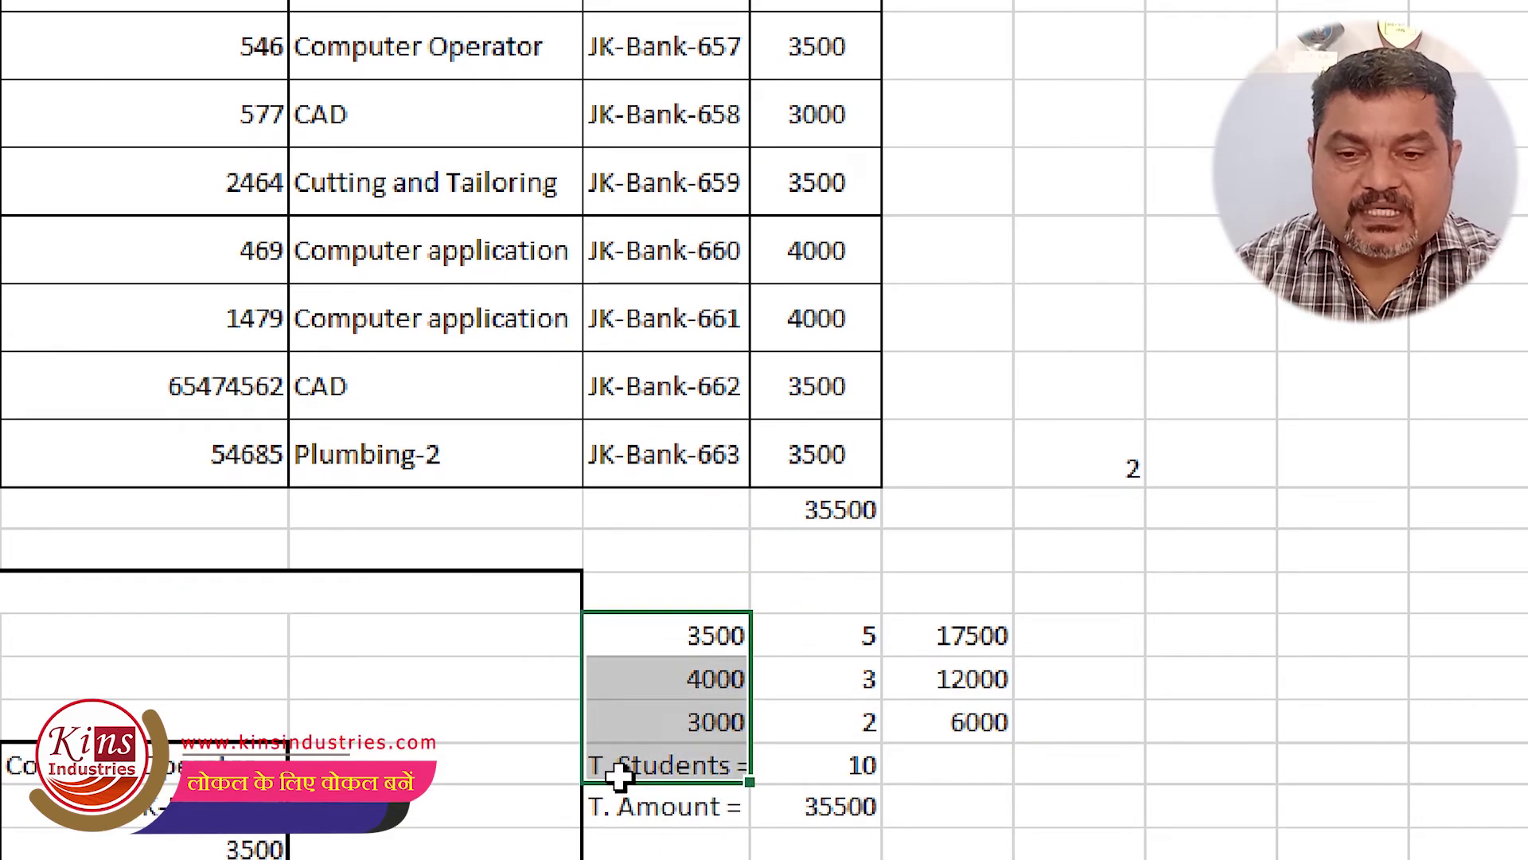
{"action": "left_click", "coordinate": [1112, 727]}
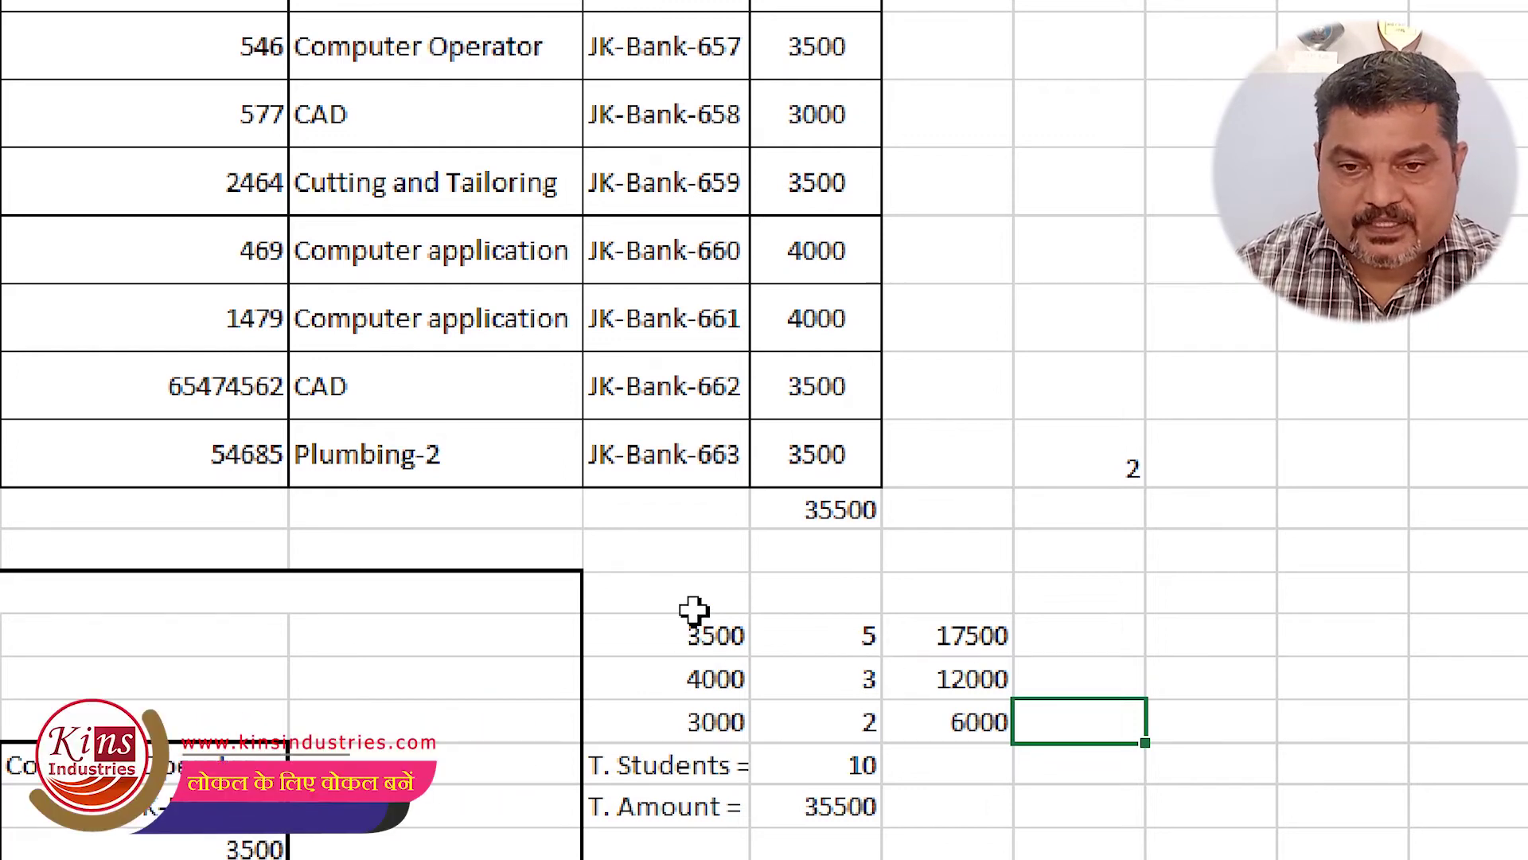
{"action": "left_click", "coordinate": [844, 598]}
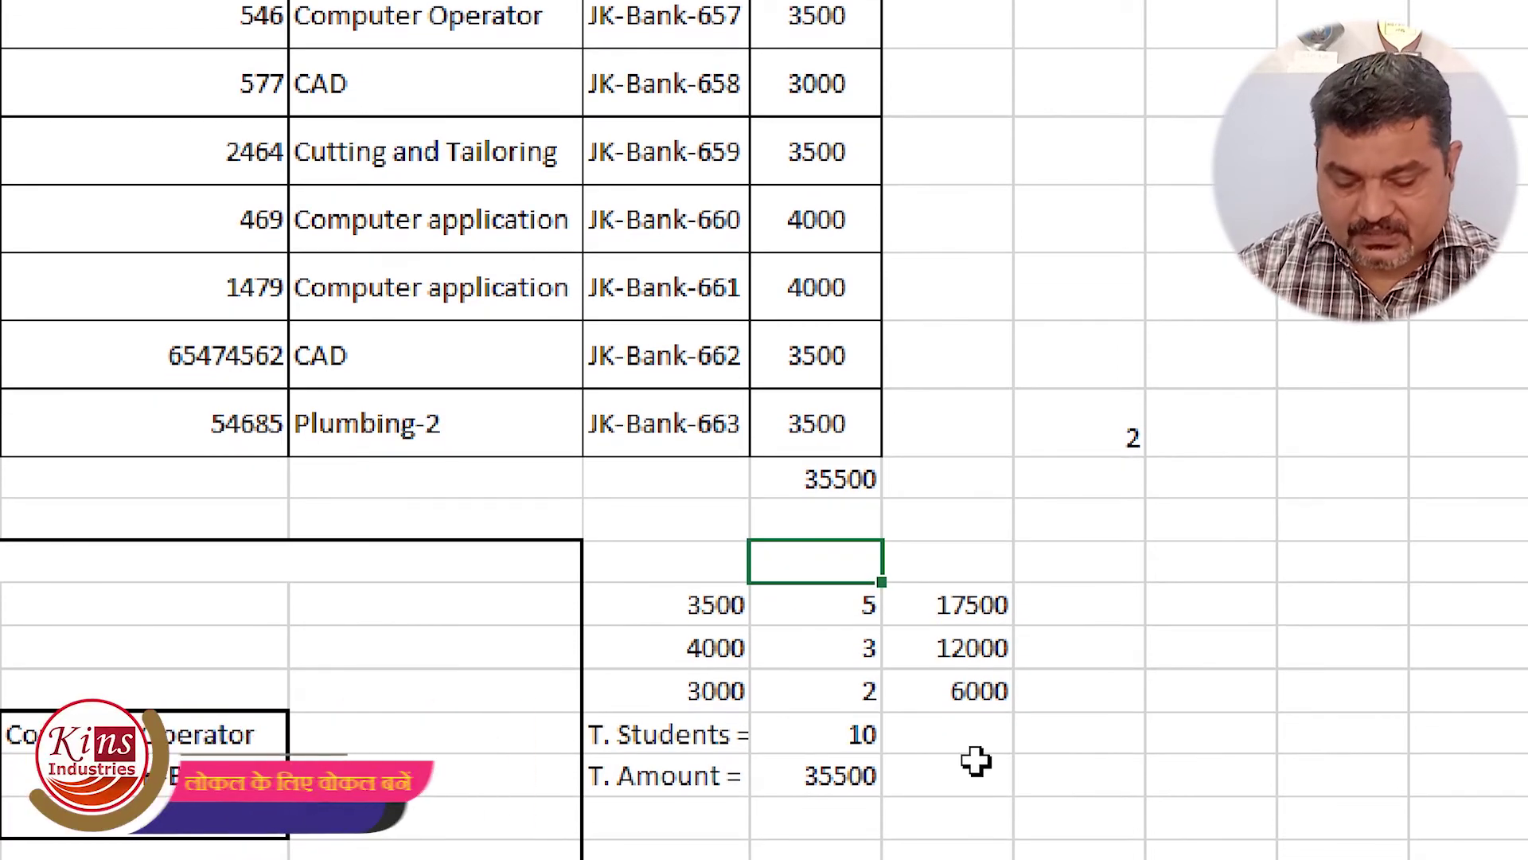
Step: Enter the 'No. Students' heading and widen column K to fit it
{"action": "type", "text": "No"}
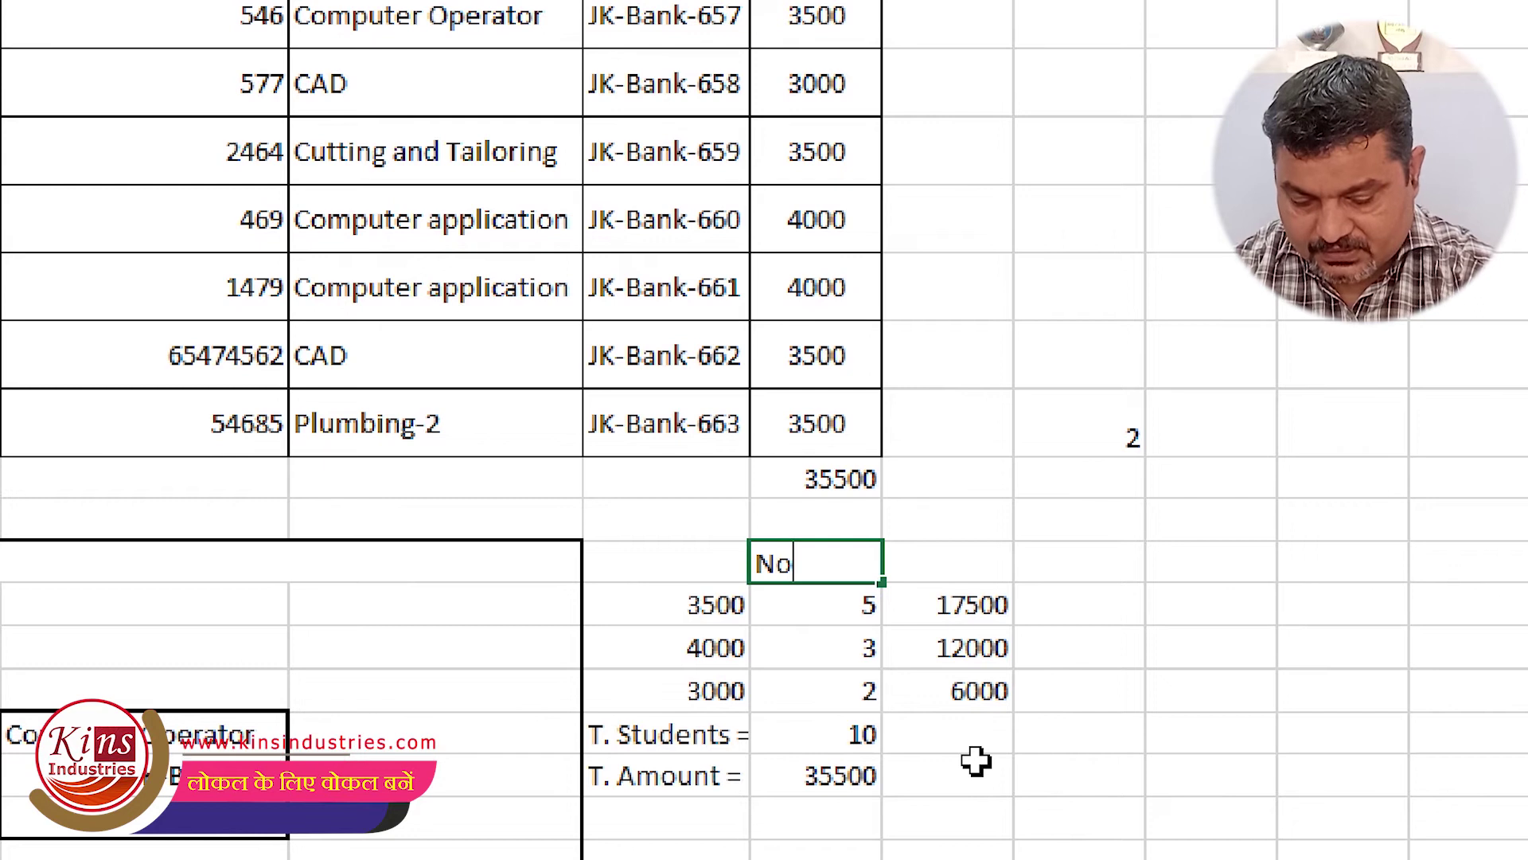
{"action": "type", "text": ". Stu"}
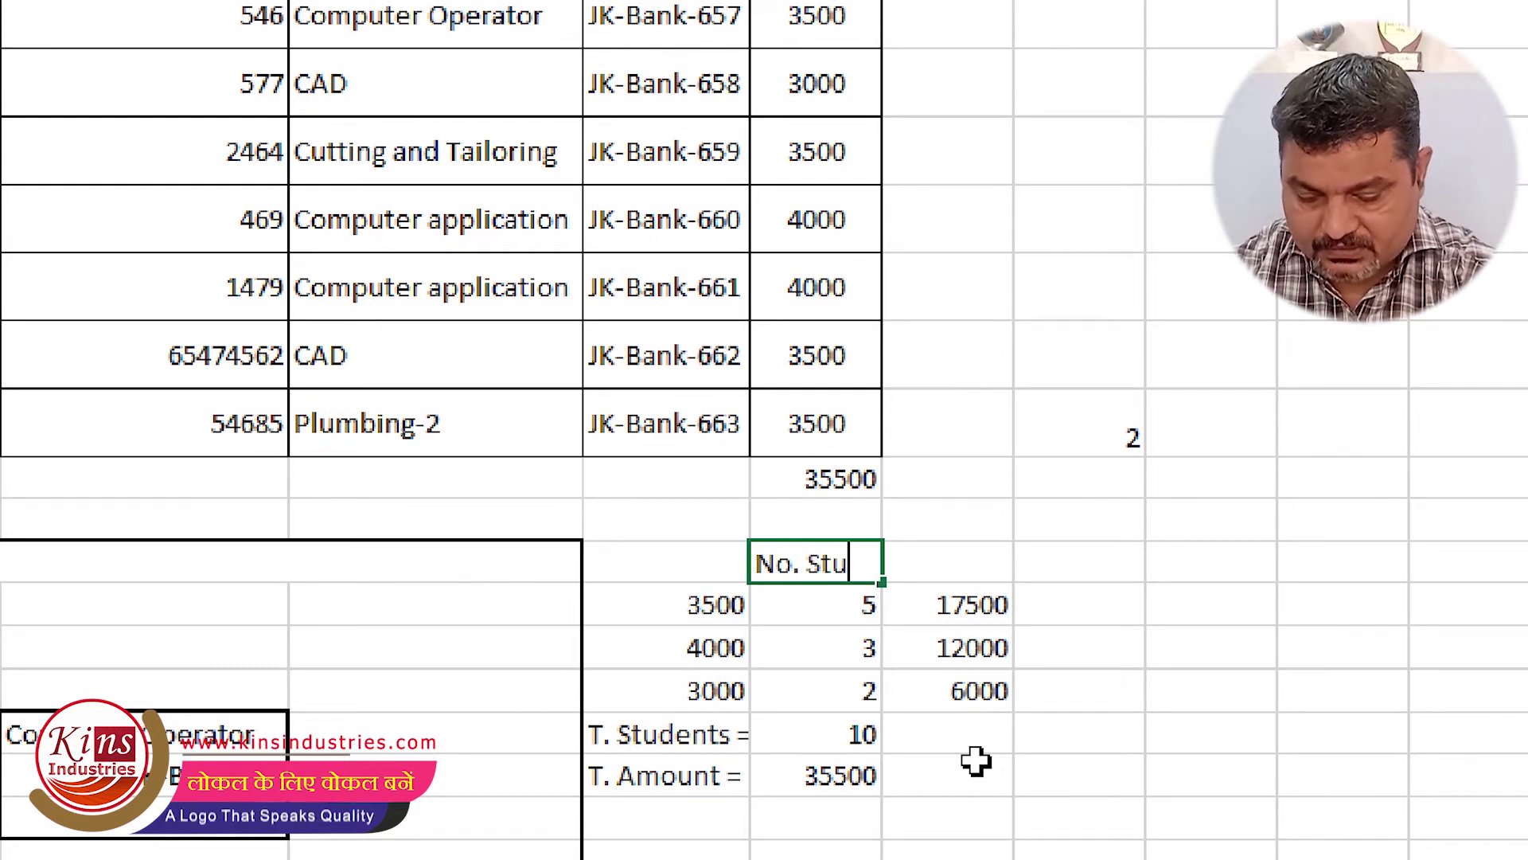
{"action": "type", "text": "dents"}
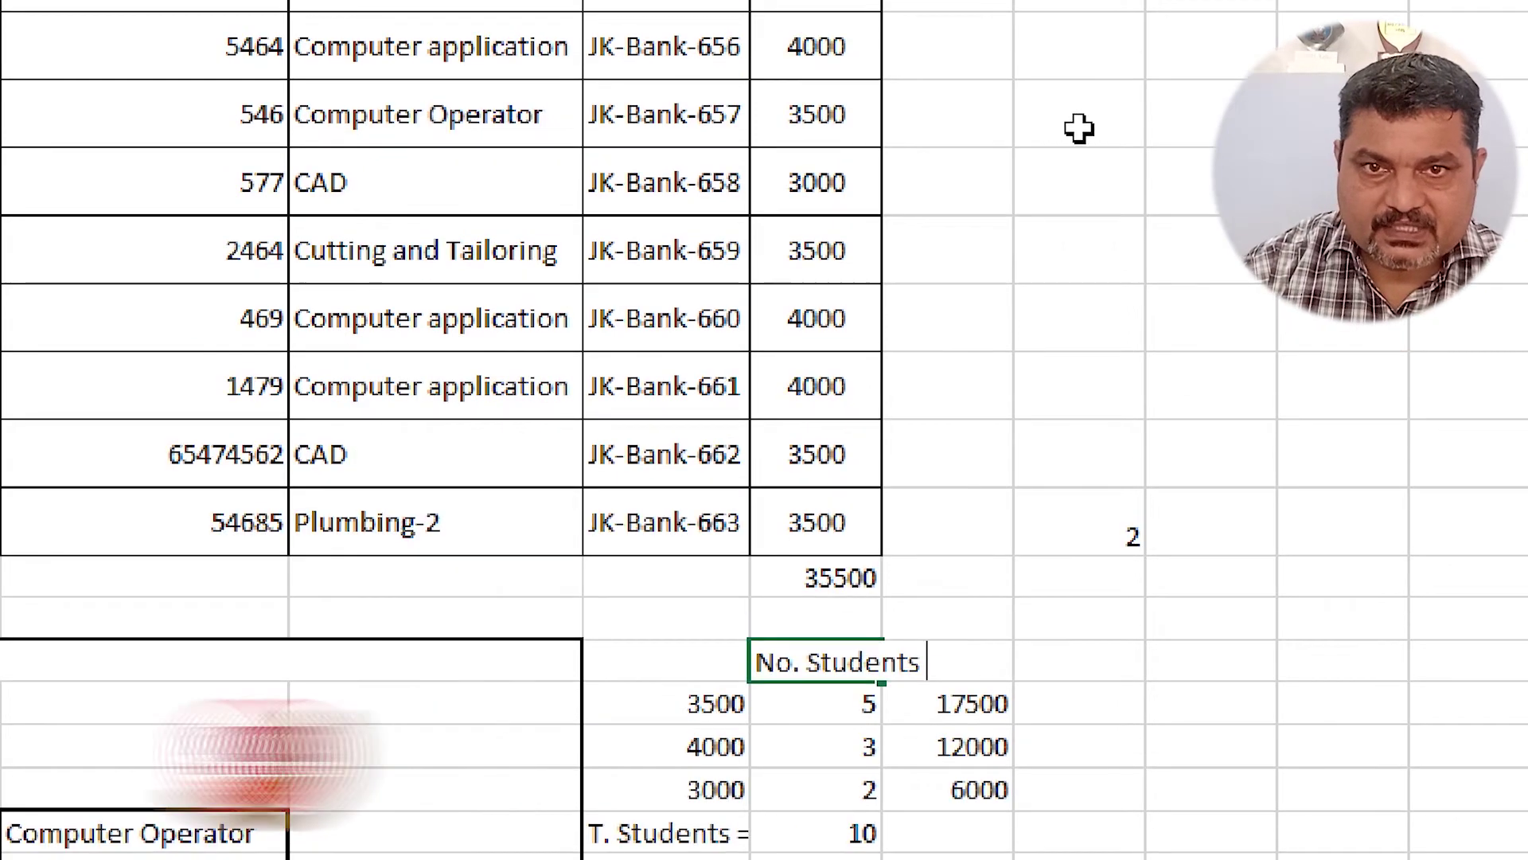
{"action": "left_click", "coordinate": [887, 143]}
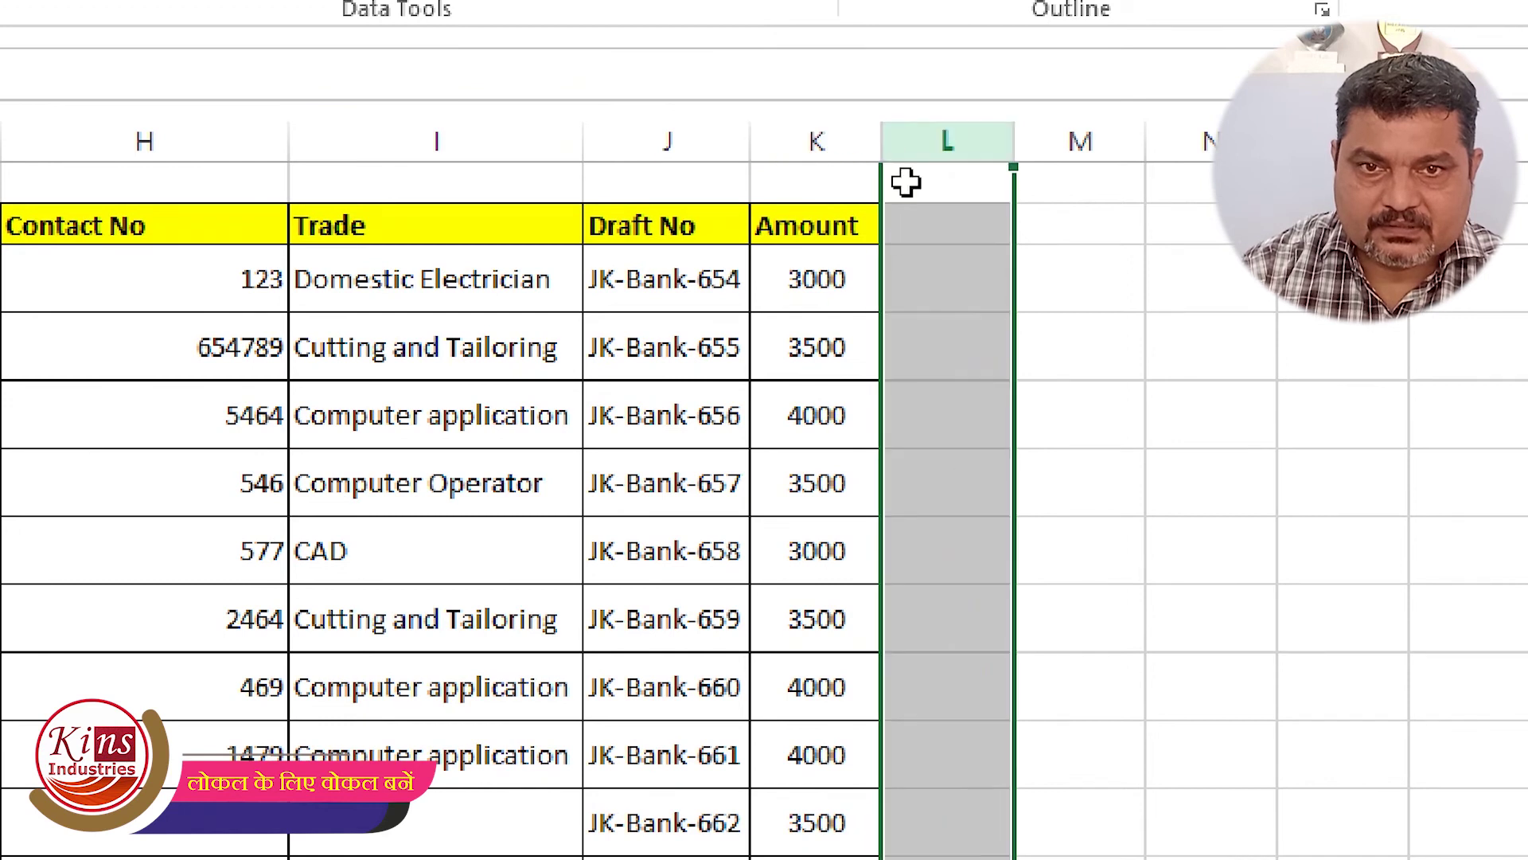
{"action": "double_click", "coordinate": [886, 146]}
{"action": "scroll", "coordinate": [941, 440], "scroll_direction": "down", "scroll_amount": 3}
{"action": "scroll", "coordinate": [811, 406], "scroll_direction": "down", "scroll_amount": 1}
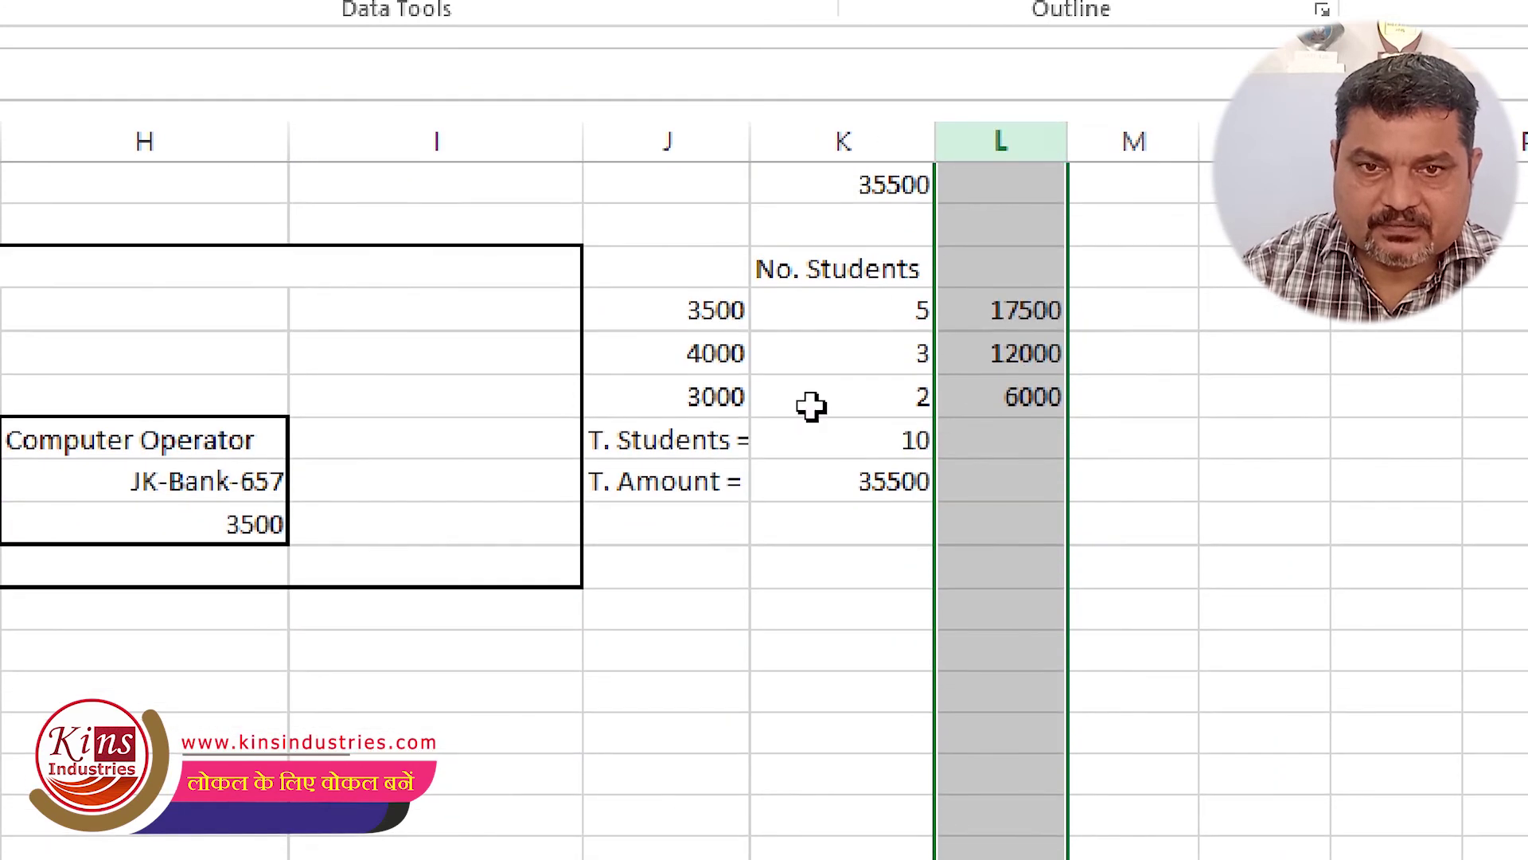
Step: Type the 'Amount' heading in column L beside No. Students
{"action": "left_click", "coordinate": [1019, 282]}
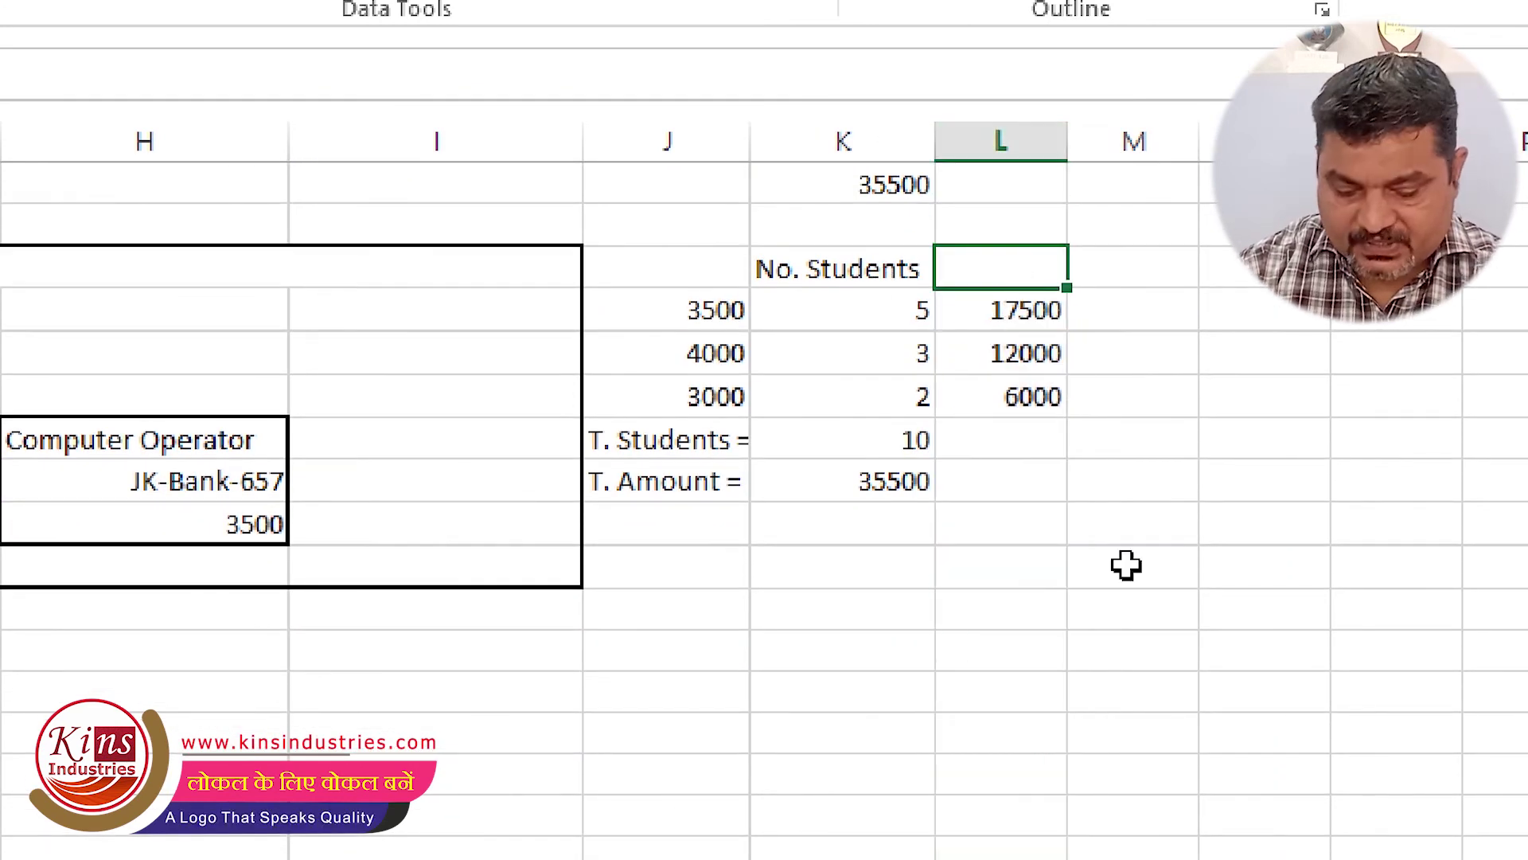
{"action": "type", "text": "Amount"}
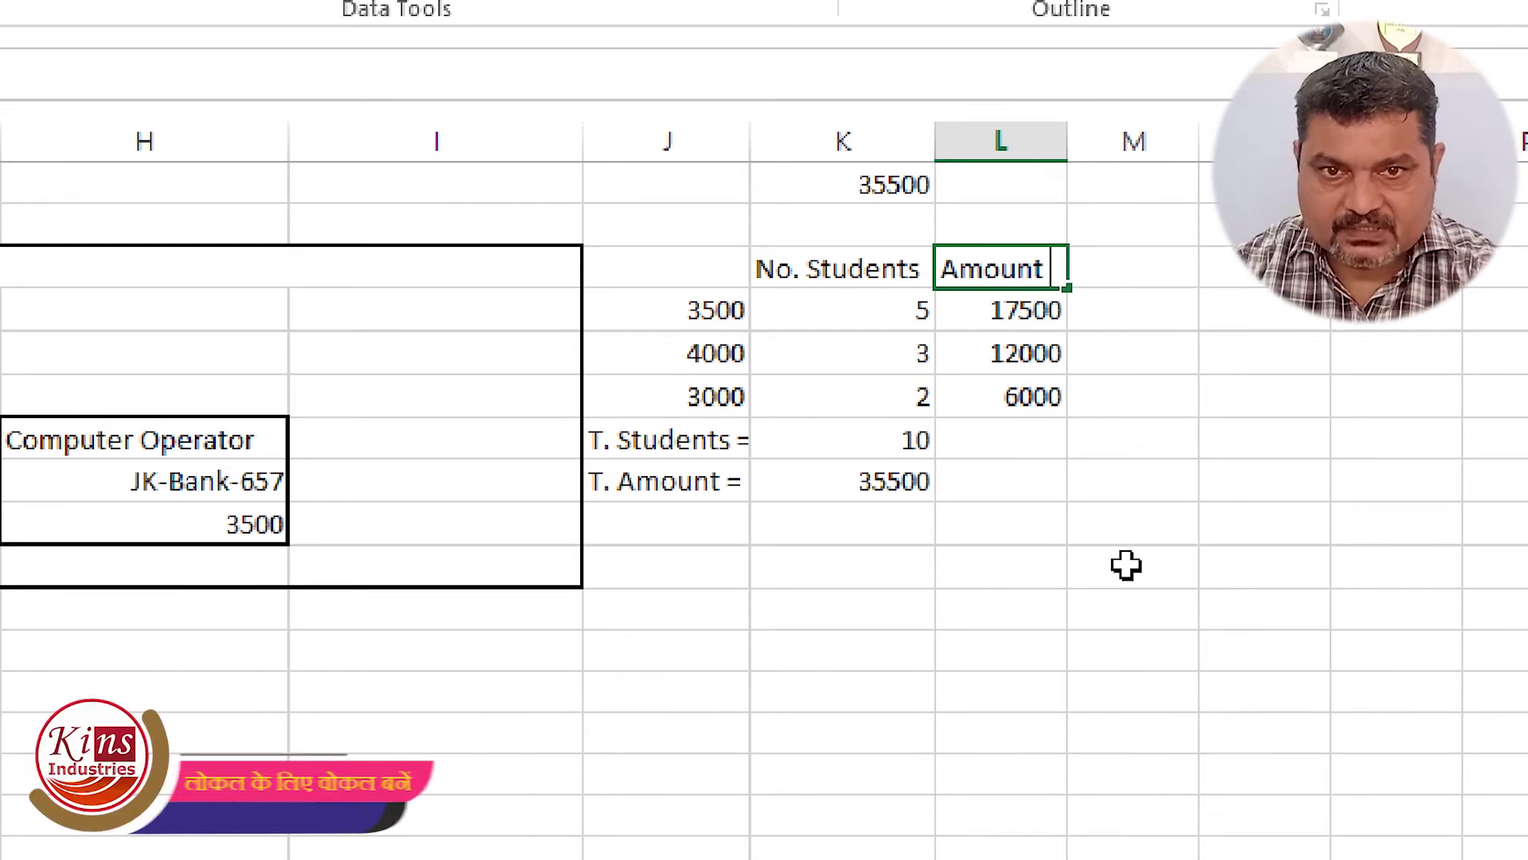
{"action": "key", "text": "Return"}
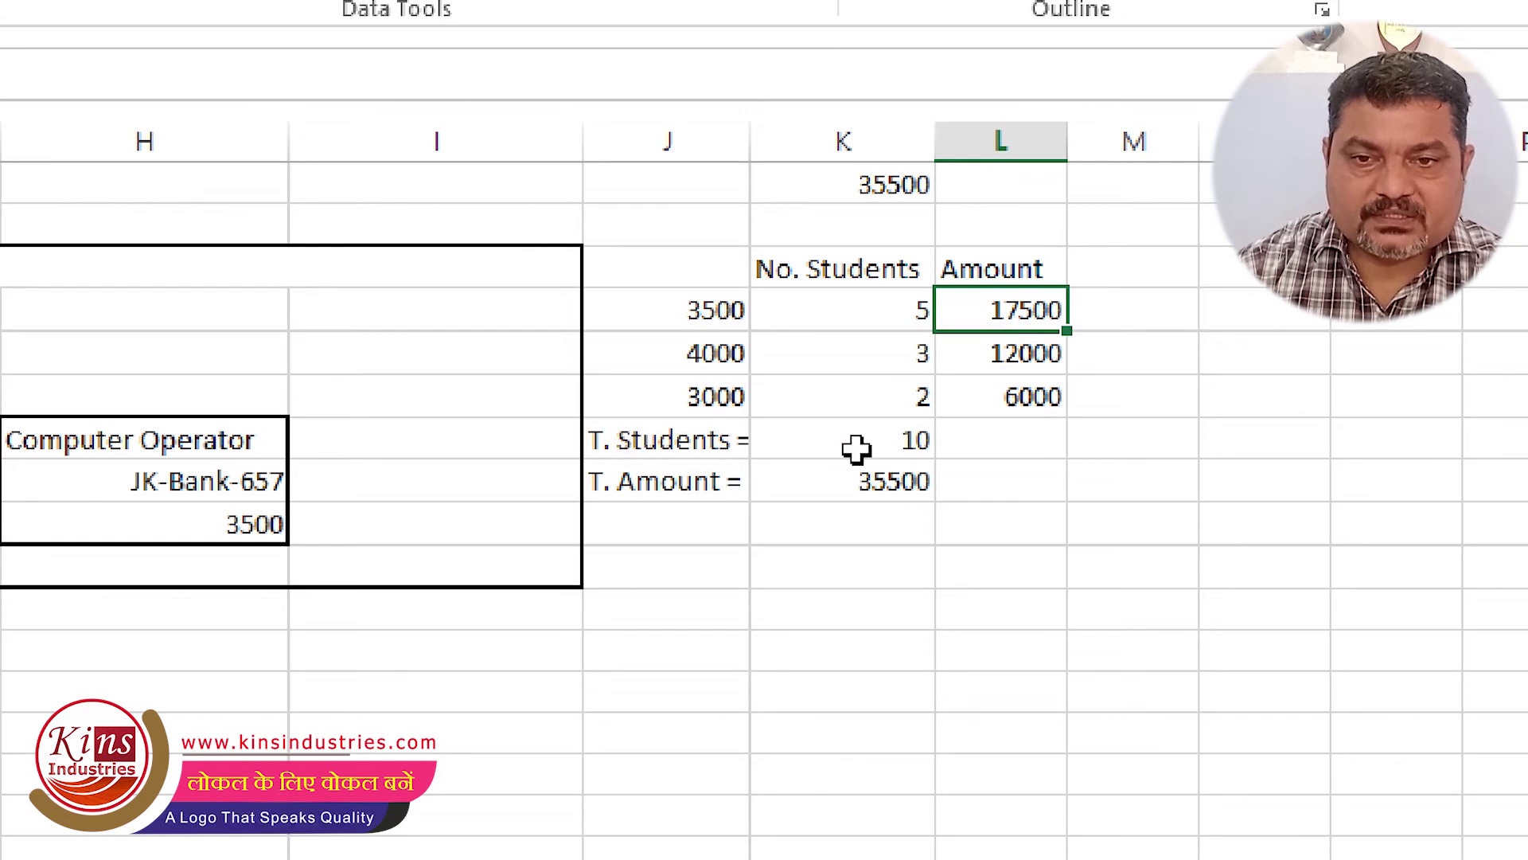
{"action": "left_click", "coordinate": [882, 440]}
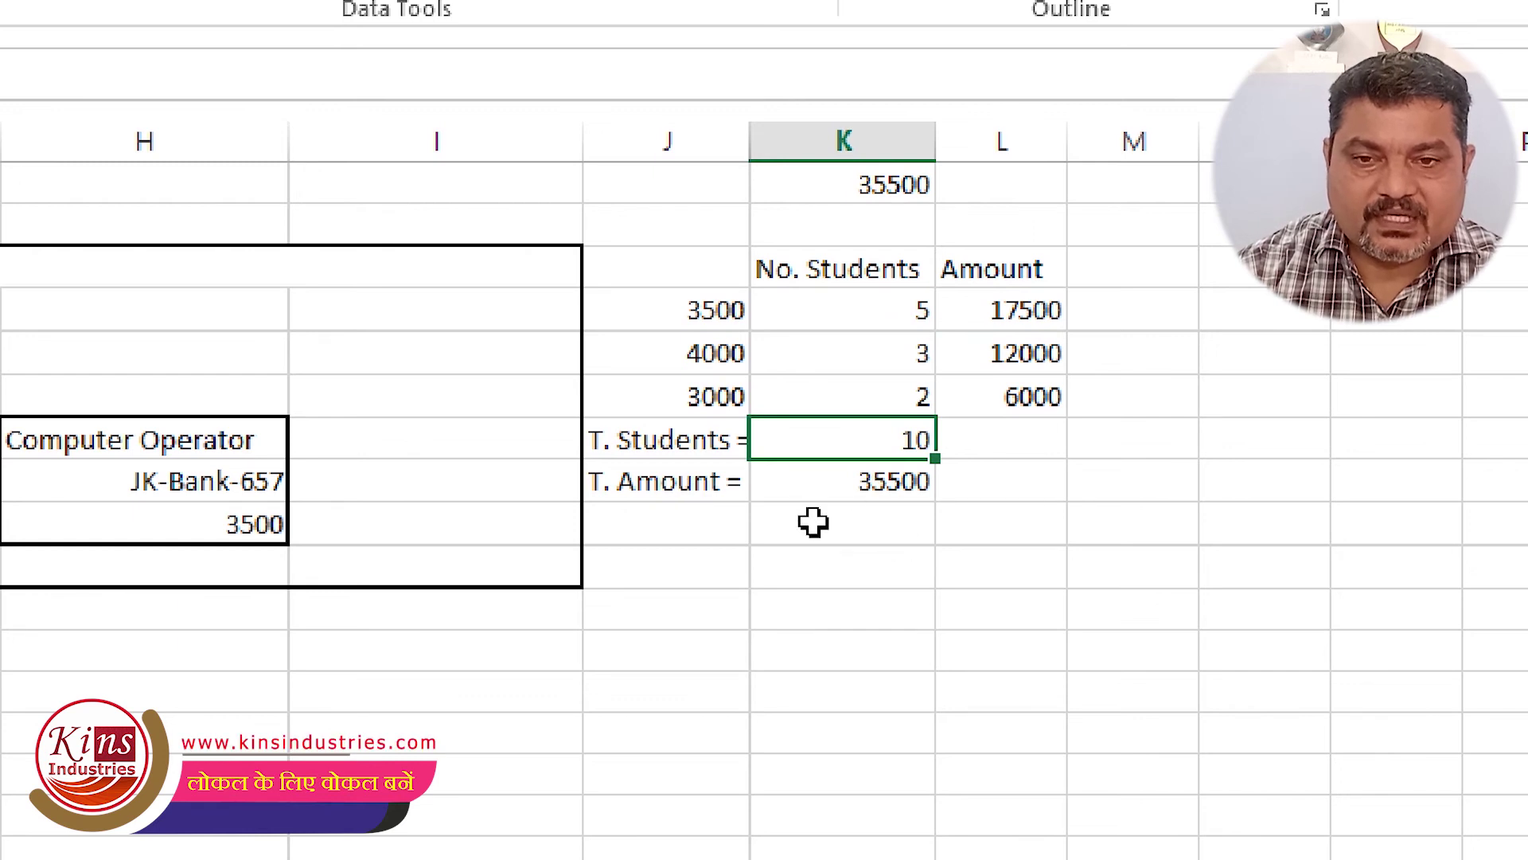
{"action": "left_click", "coordinate": [686, 439]}
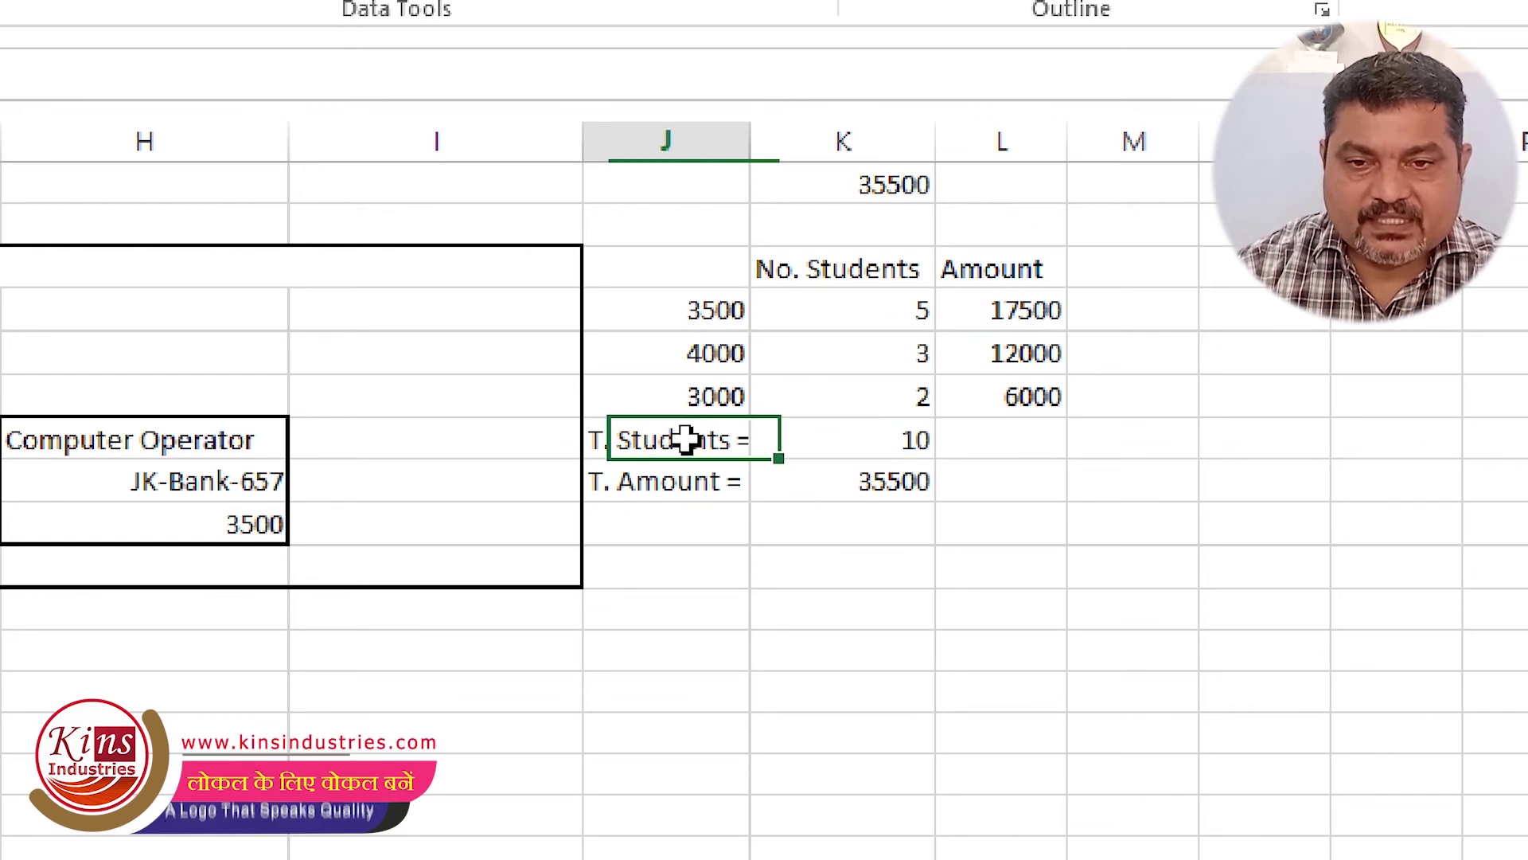
Step: Relabel T. Students as 'G. Total' and delete the old T. Amount label and 35500 total
{"action": "key", "text": "F2"}
{"action": "key", "text": "Left"}
{"action": "key", "text": "Left"}
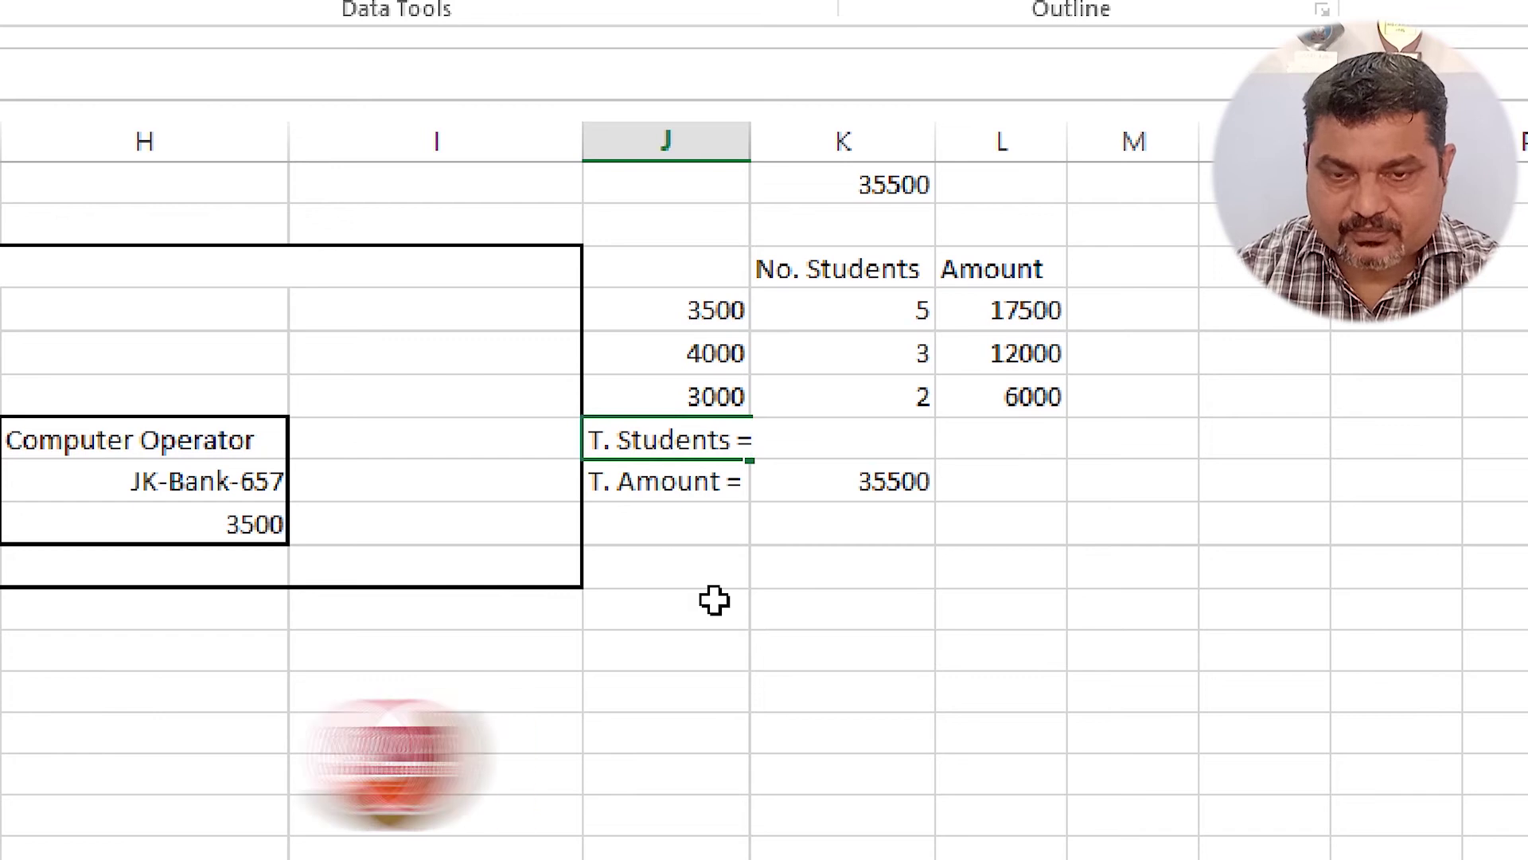
{"action": "key", "text": "Left"}
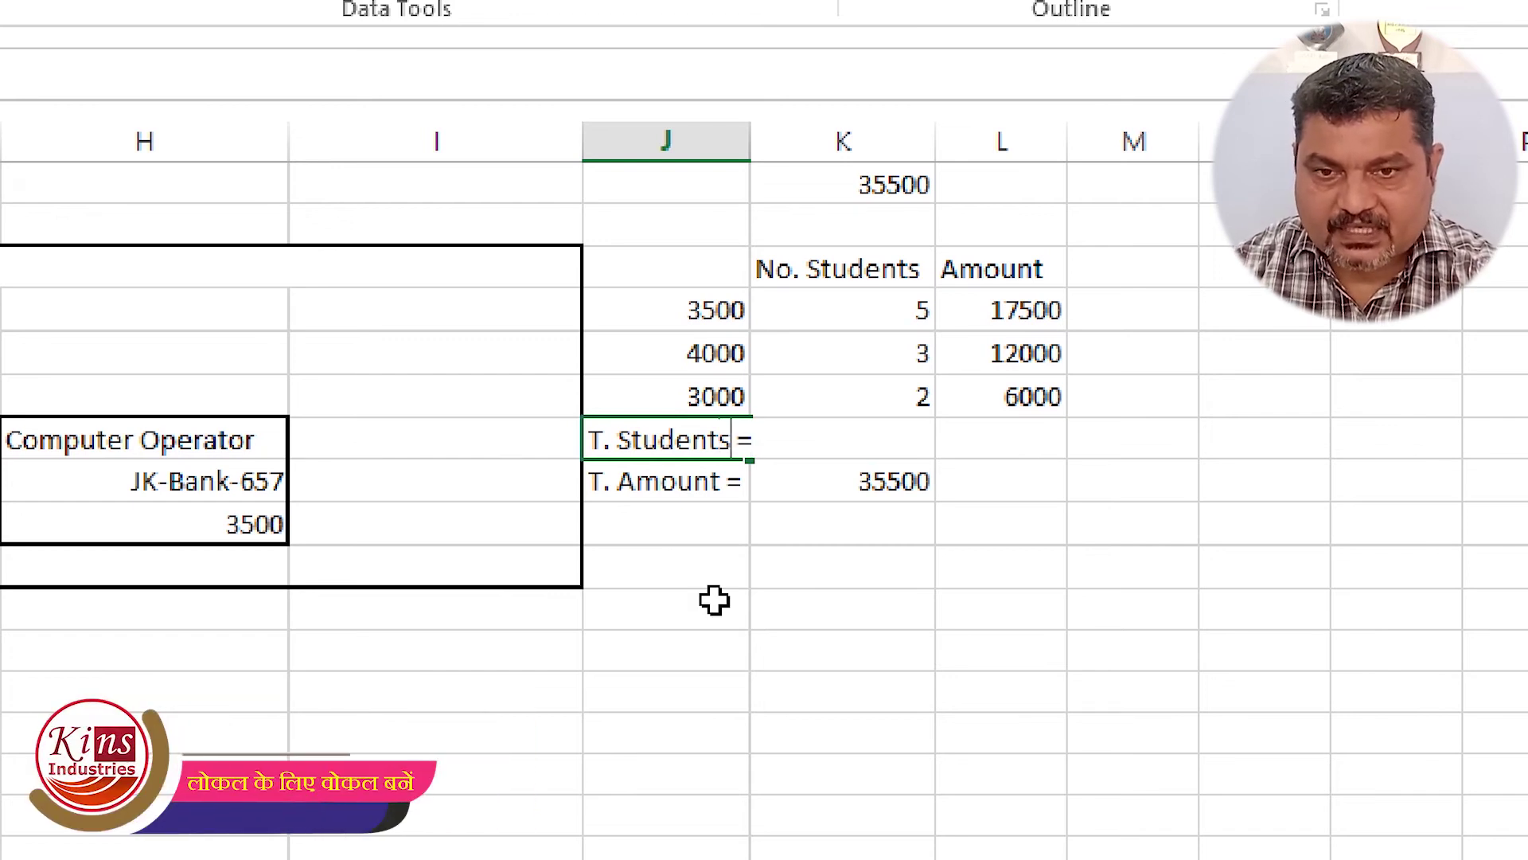
{"action": "key", "text": "shift+Left"}
{"action": "key", "text": "shift+Left"}
{"action": "key", "text": "shift+Left"}
{"action": "key", "text": "shift+Left"}
{"action": "key", "text": "shift+Left"}
{"action": "key", "text": "shift+Left"}
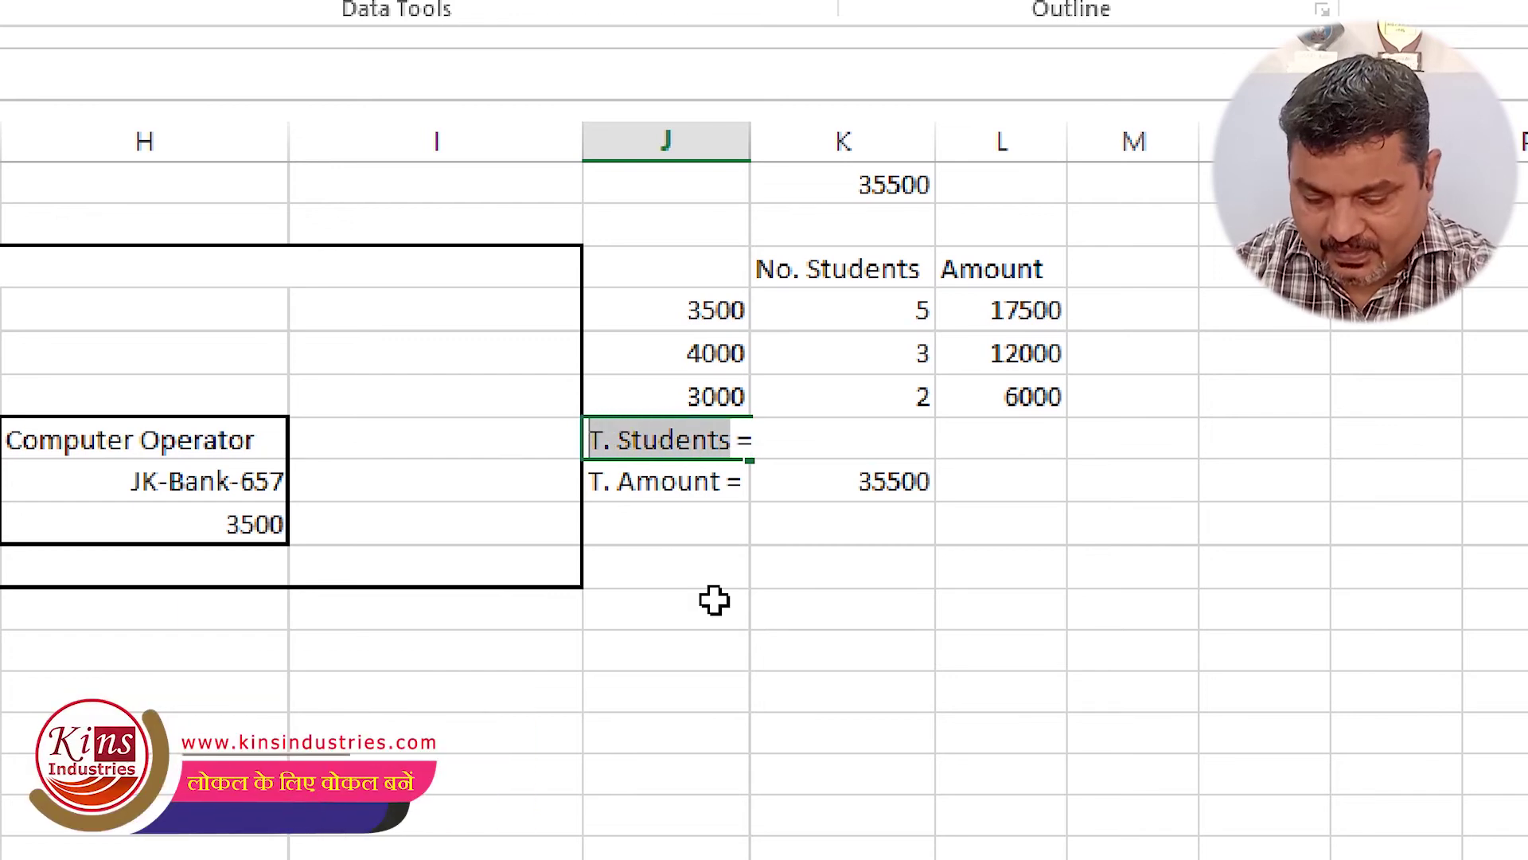
{"action": "type", "text": "G. Total"}
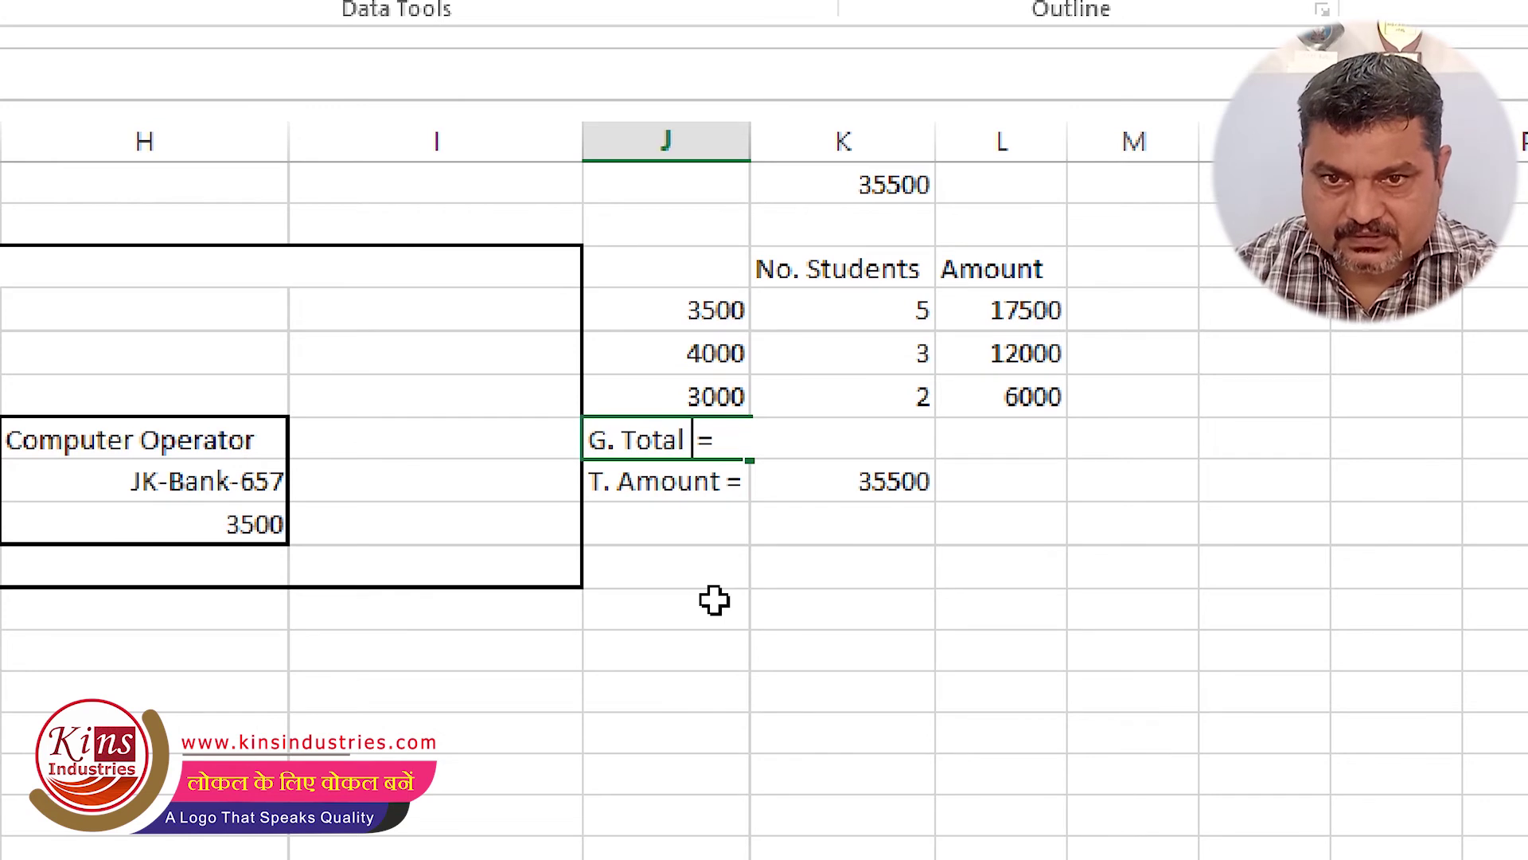
{"action": "key", "text": "Return"}
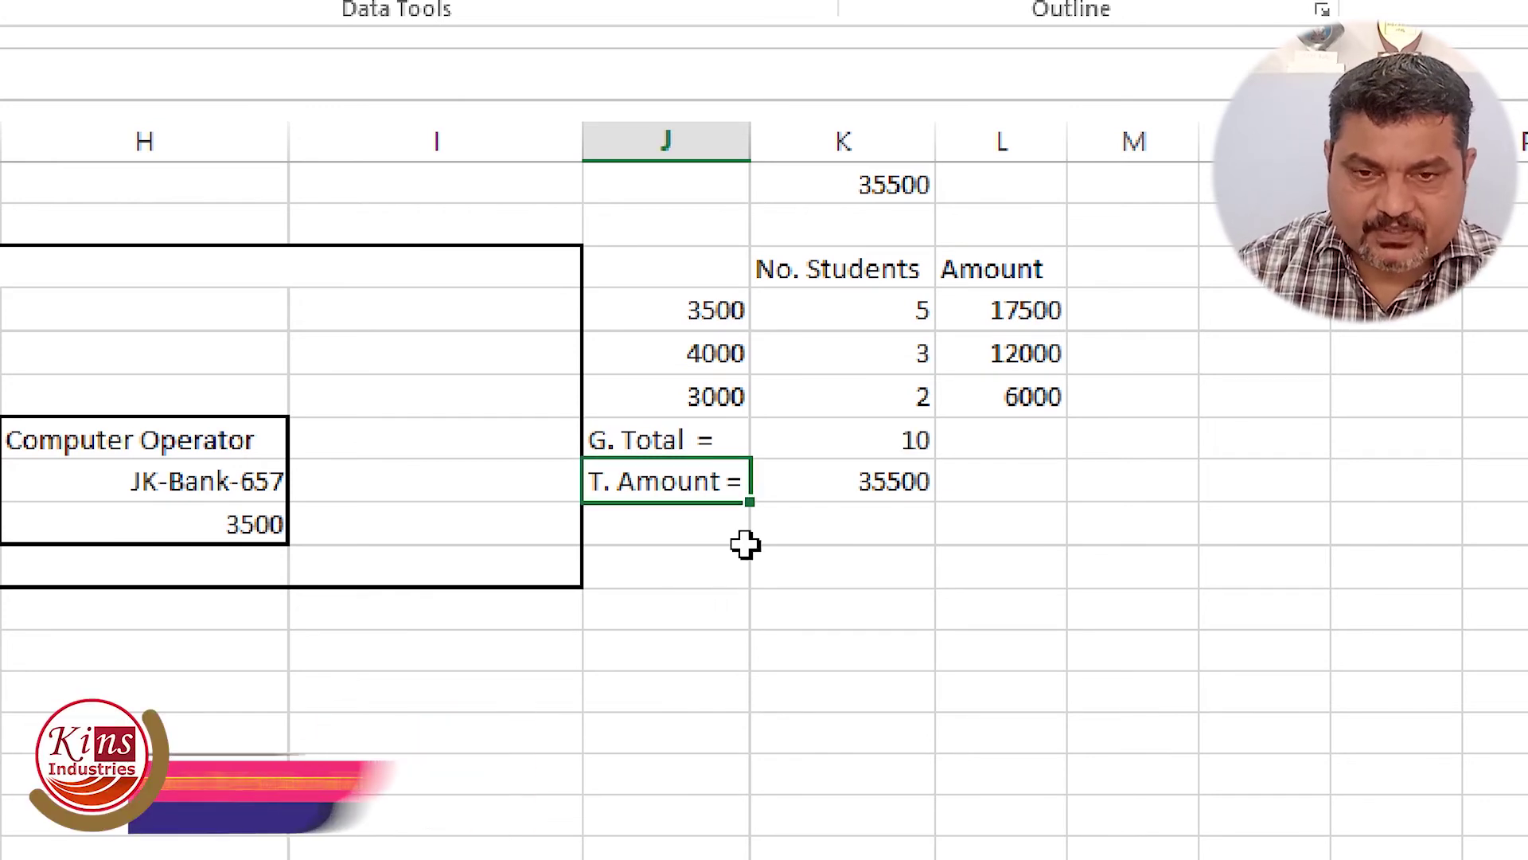
{"action": "key", "text": "Delete"}
{"action": "left_click", "coordinate": [914, 476]}
{"action": "key", "text": "Delete"}
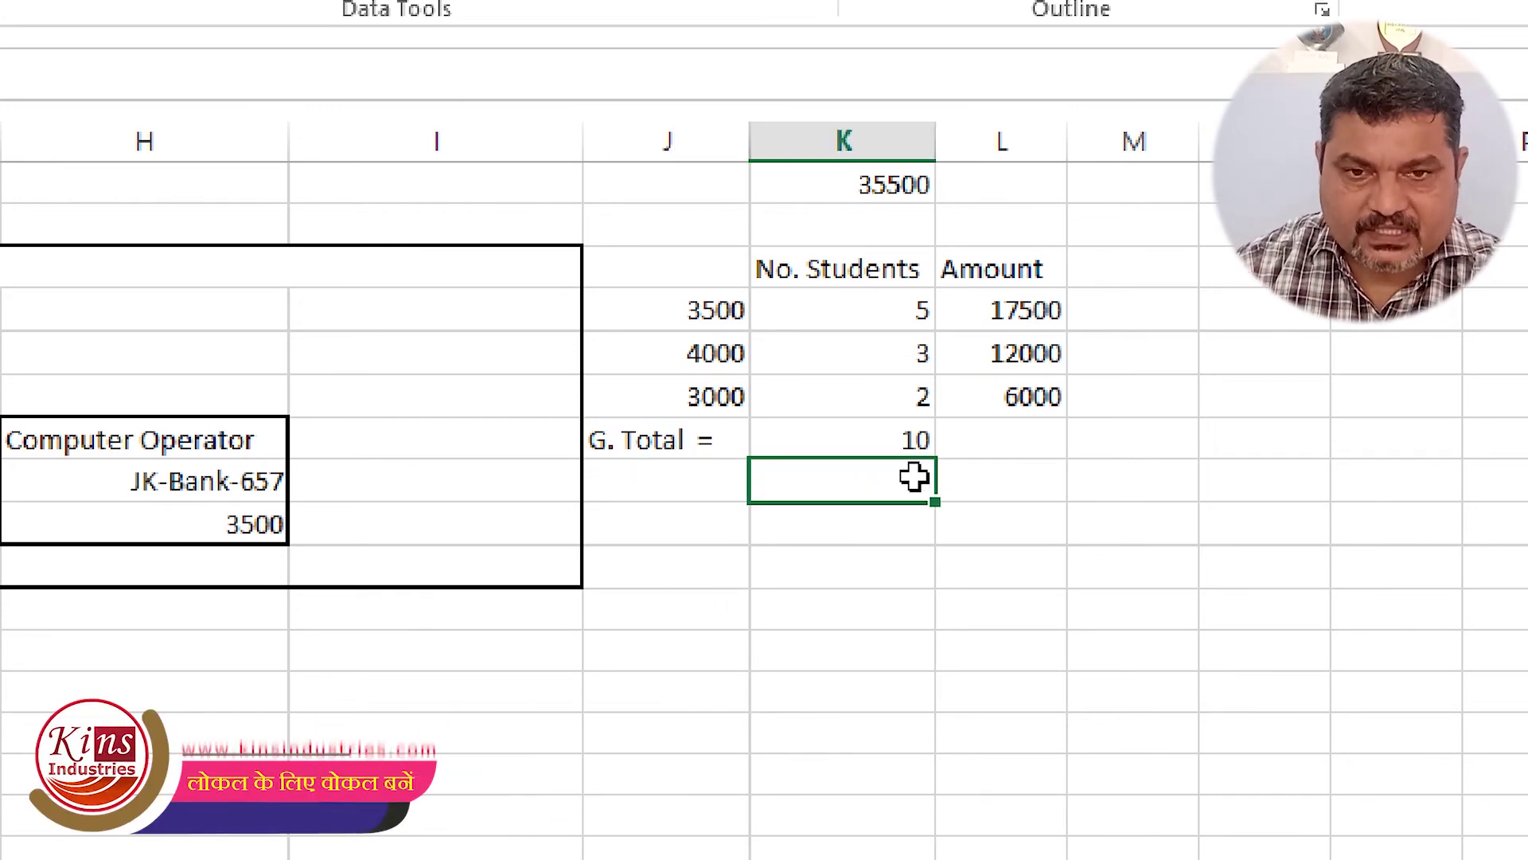
Step: Sum the three fee amounts with =SUM in the G. Total row's amount cell
{"action": "left_click", "coordinate": [998, 441]}
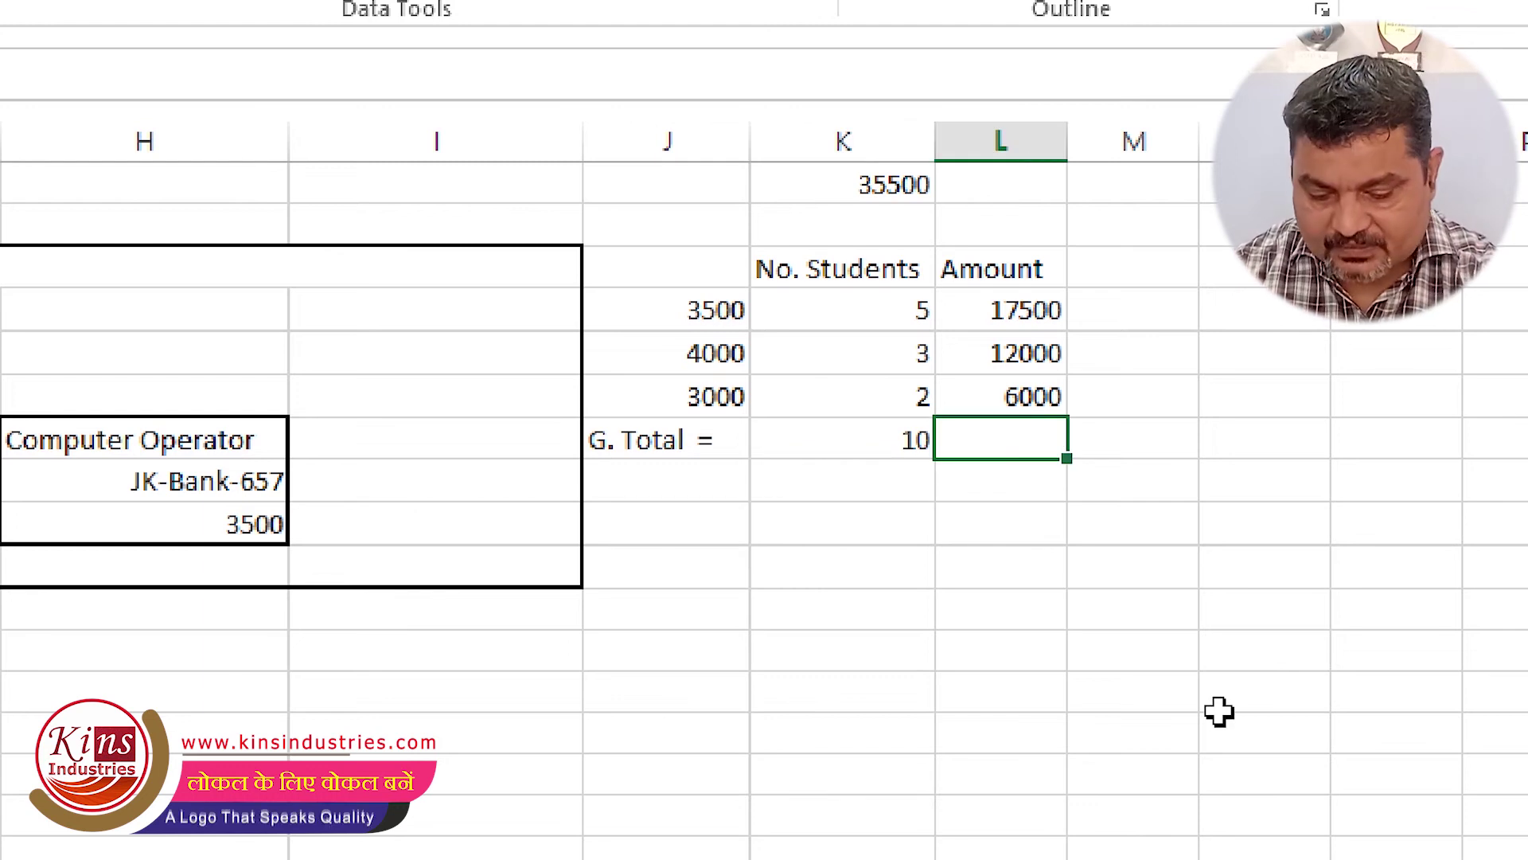
{"action": "type", "text": "=su"}
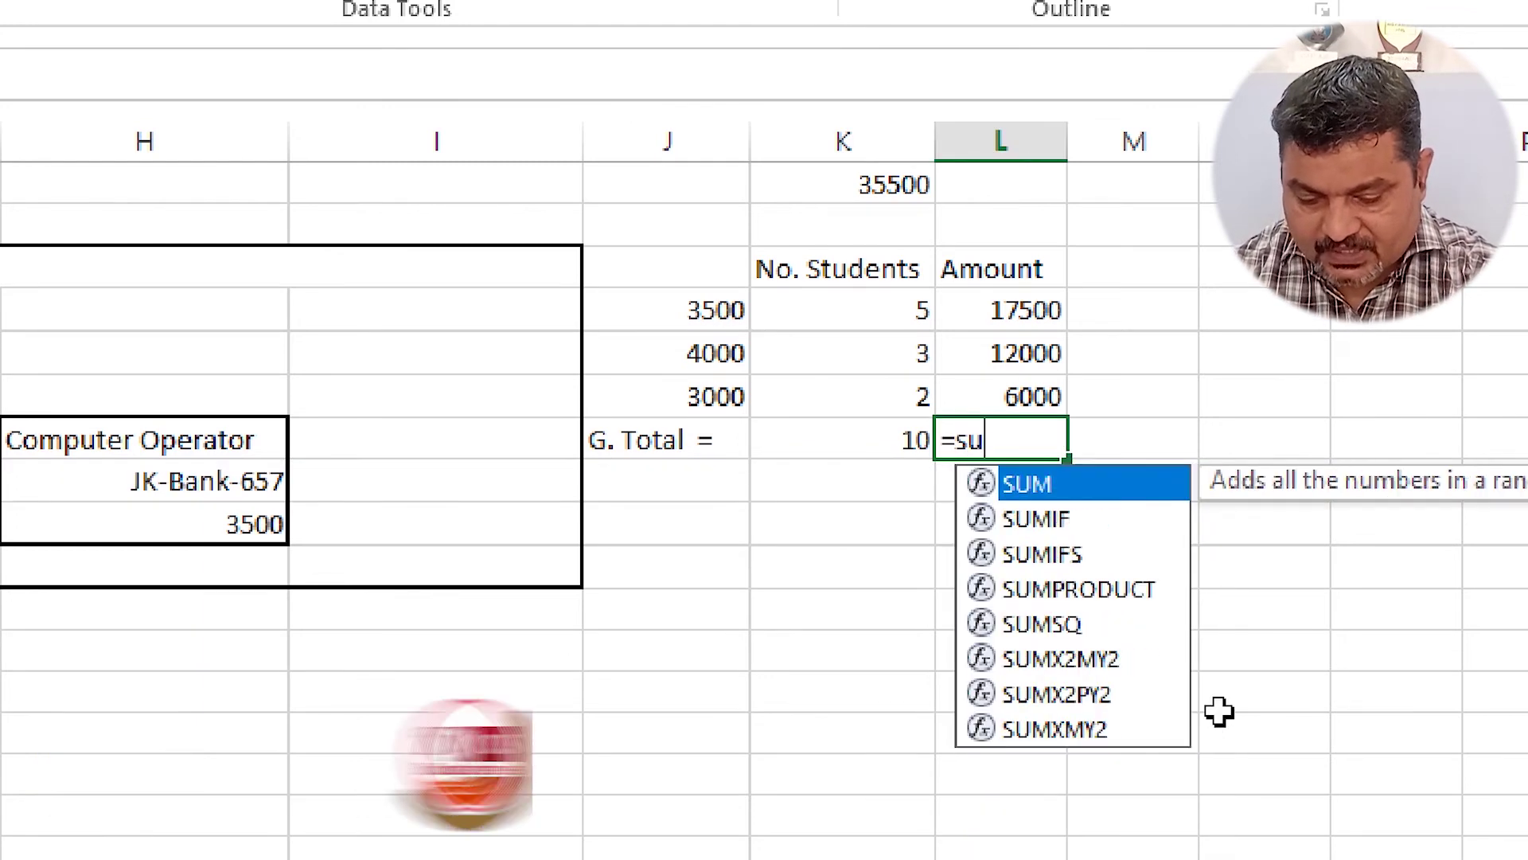
{"action": "type", "text": "m("}
{"action": "left_click_drag", "start_coordinate": [959, 309], "coordinate": [1027, 387]}
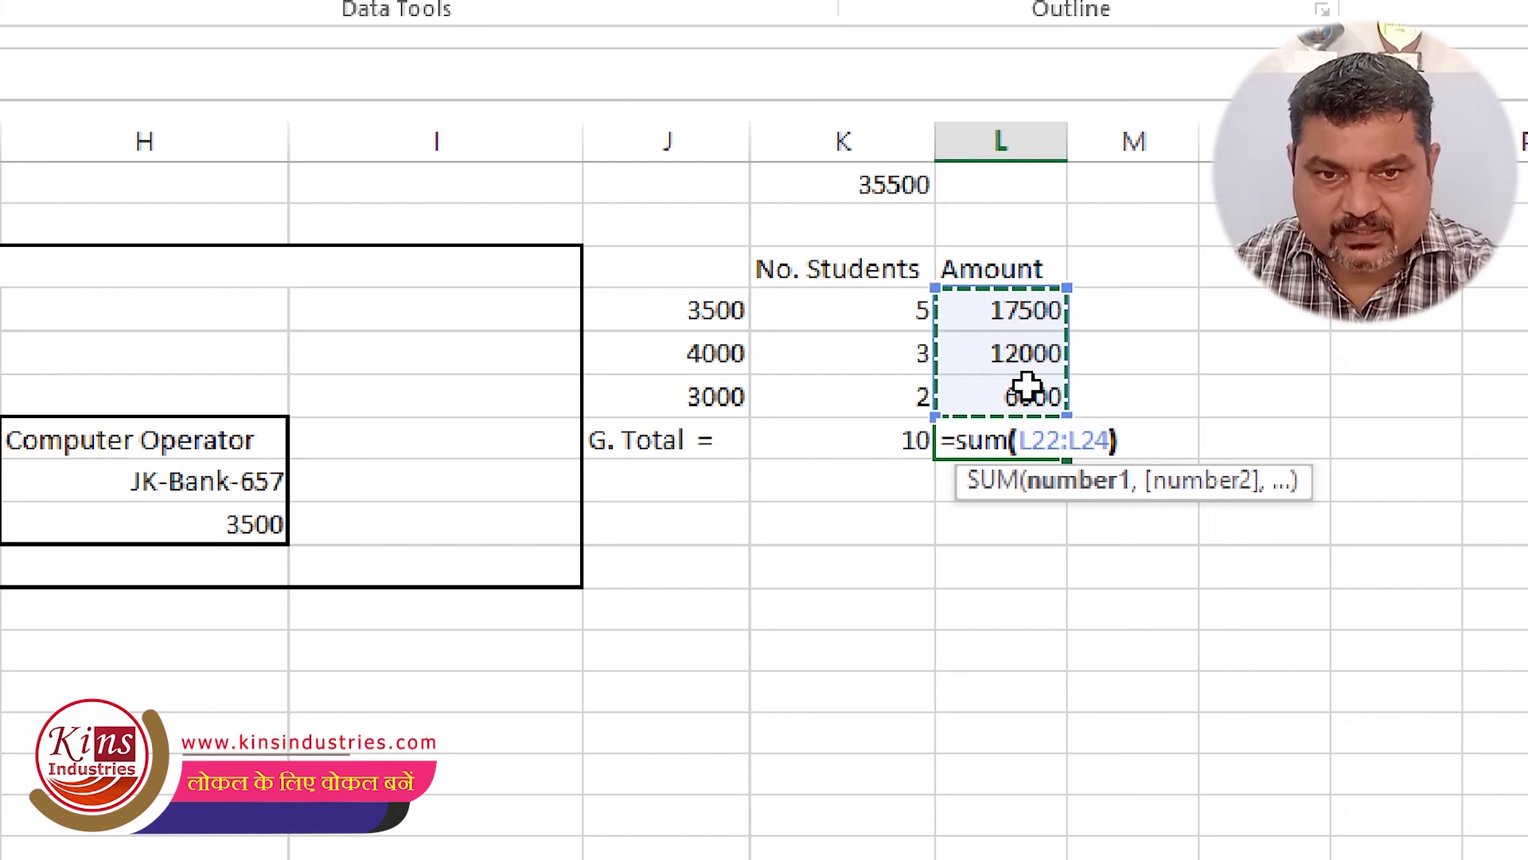
{"action": "type", "text": ")"}
{"action": "key", "text": "Return"}
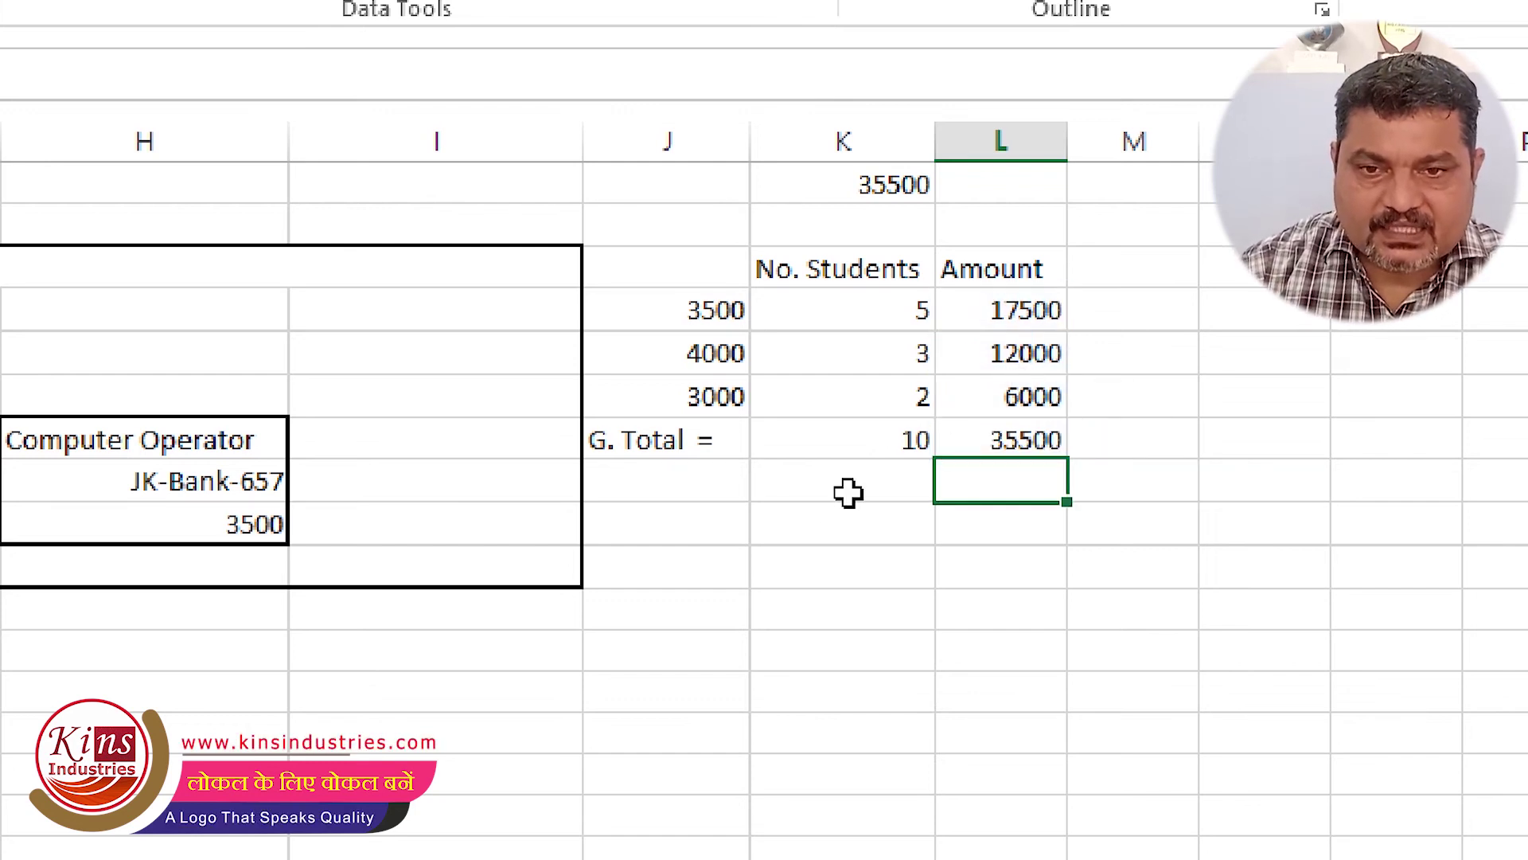
{"action": "left_click_drag", "start_coordinate": [672, 444], "coordinate": [975, 442]}
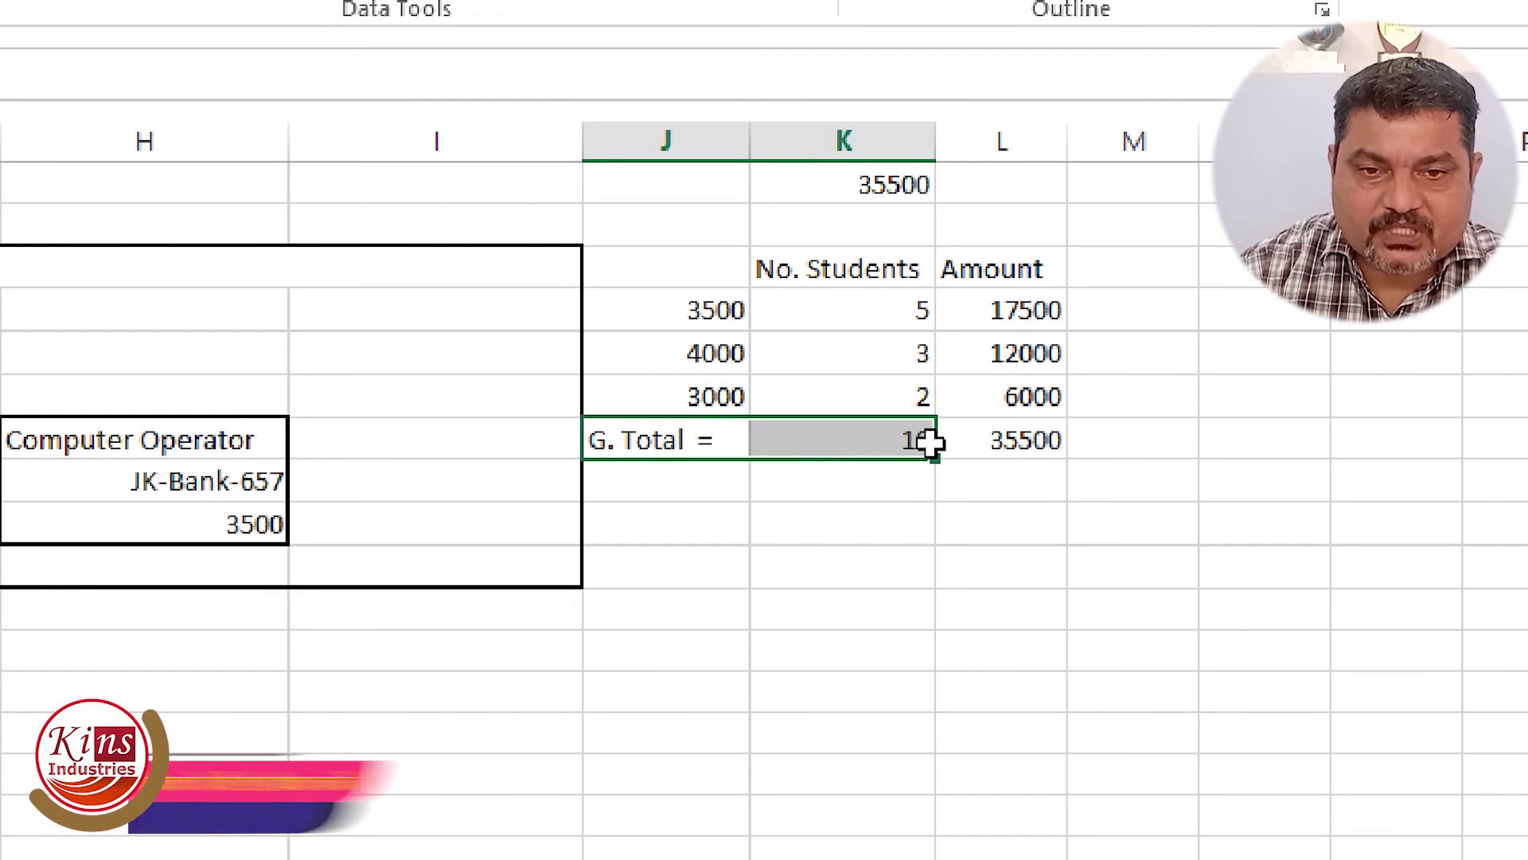
Step: Apply a Top and Bottom Border to the G. Total row
{"action": "key", "text": "ctrl+q"}
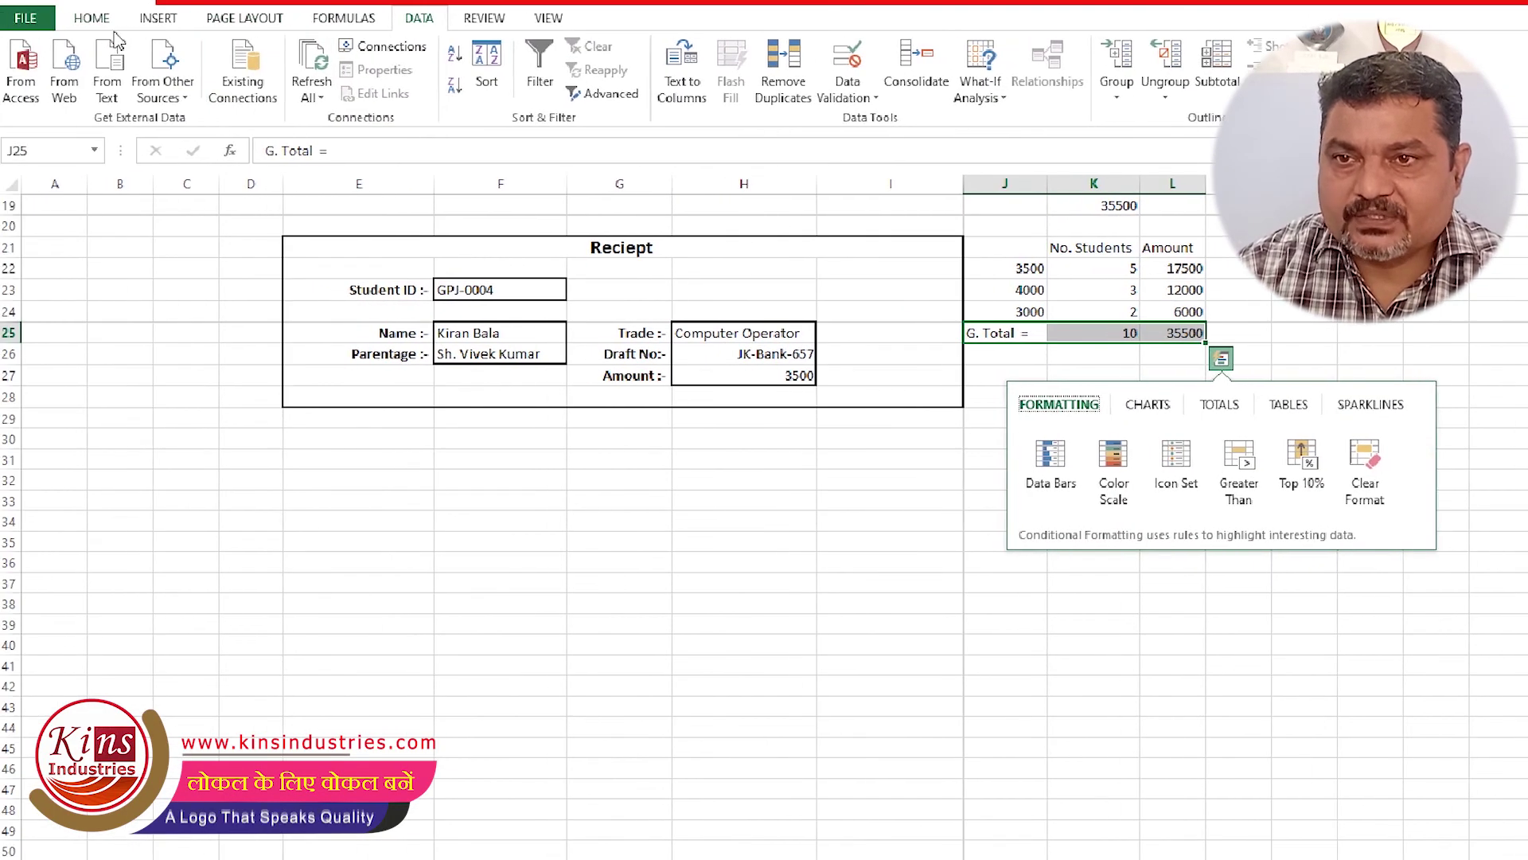
{"action": "left_click", "coordinate": [280, 86]}
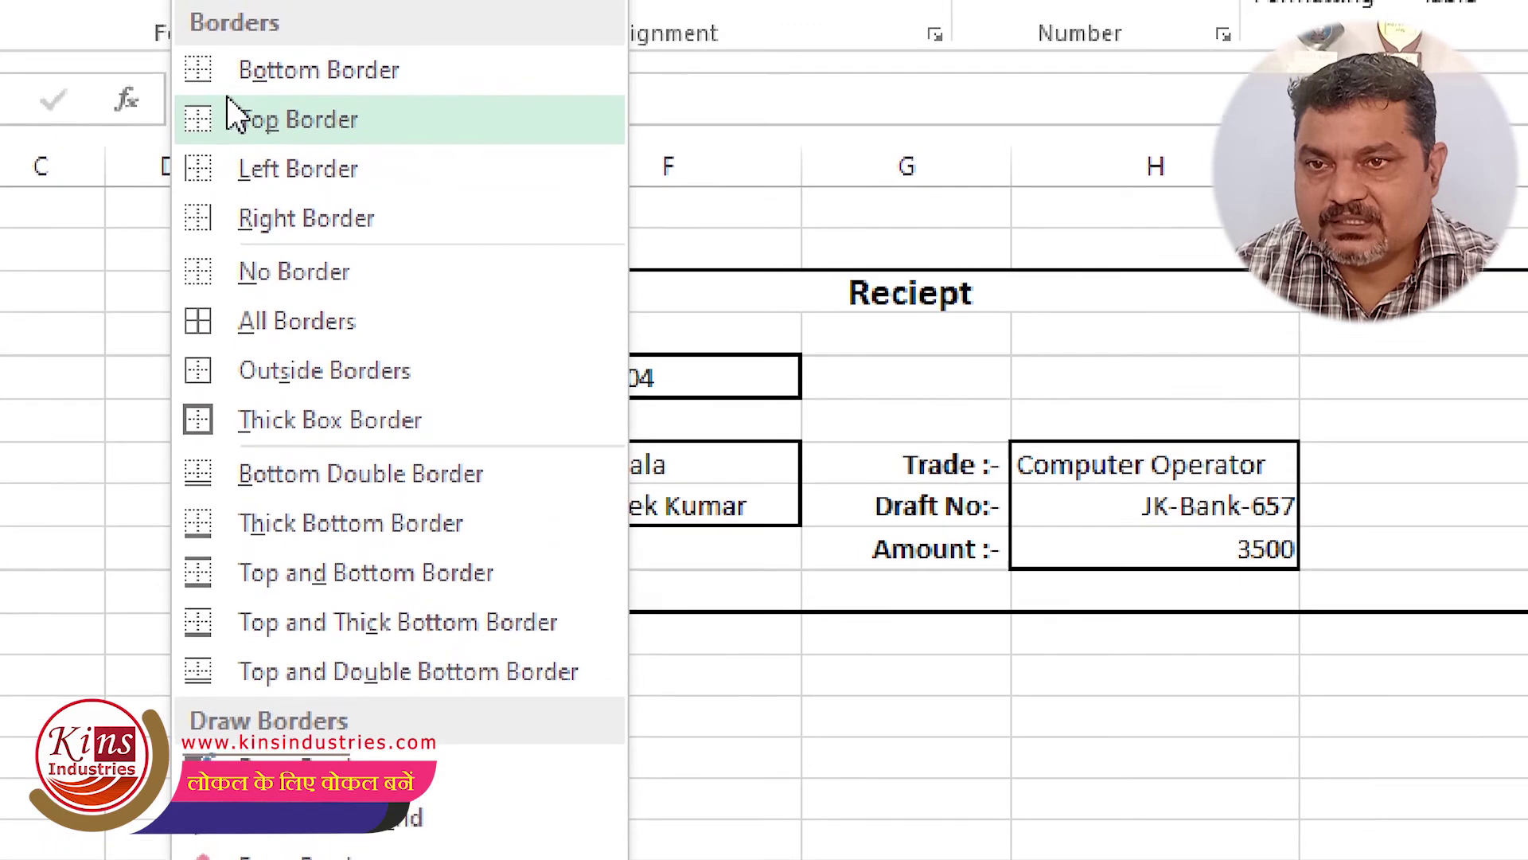
{"action": "left_click", "coordinate": [232, 111]}
{"action": "left_click", "coordinate": [230, 112]}
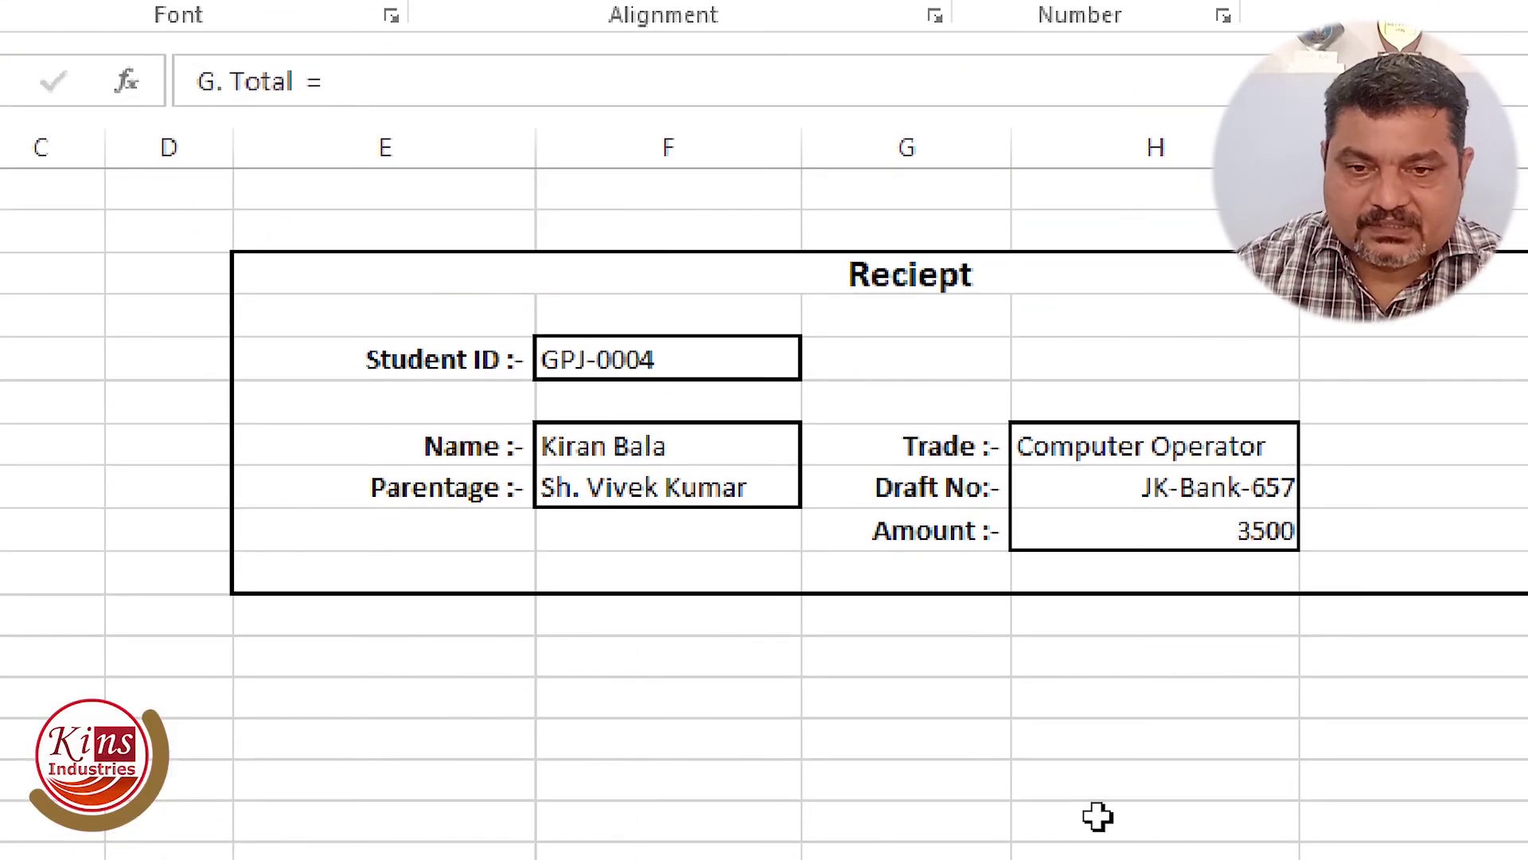
{"action": "left_click", "coordinate": [1170, 291]}
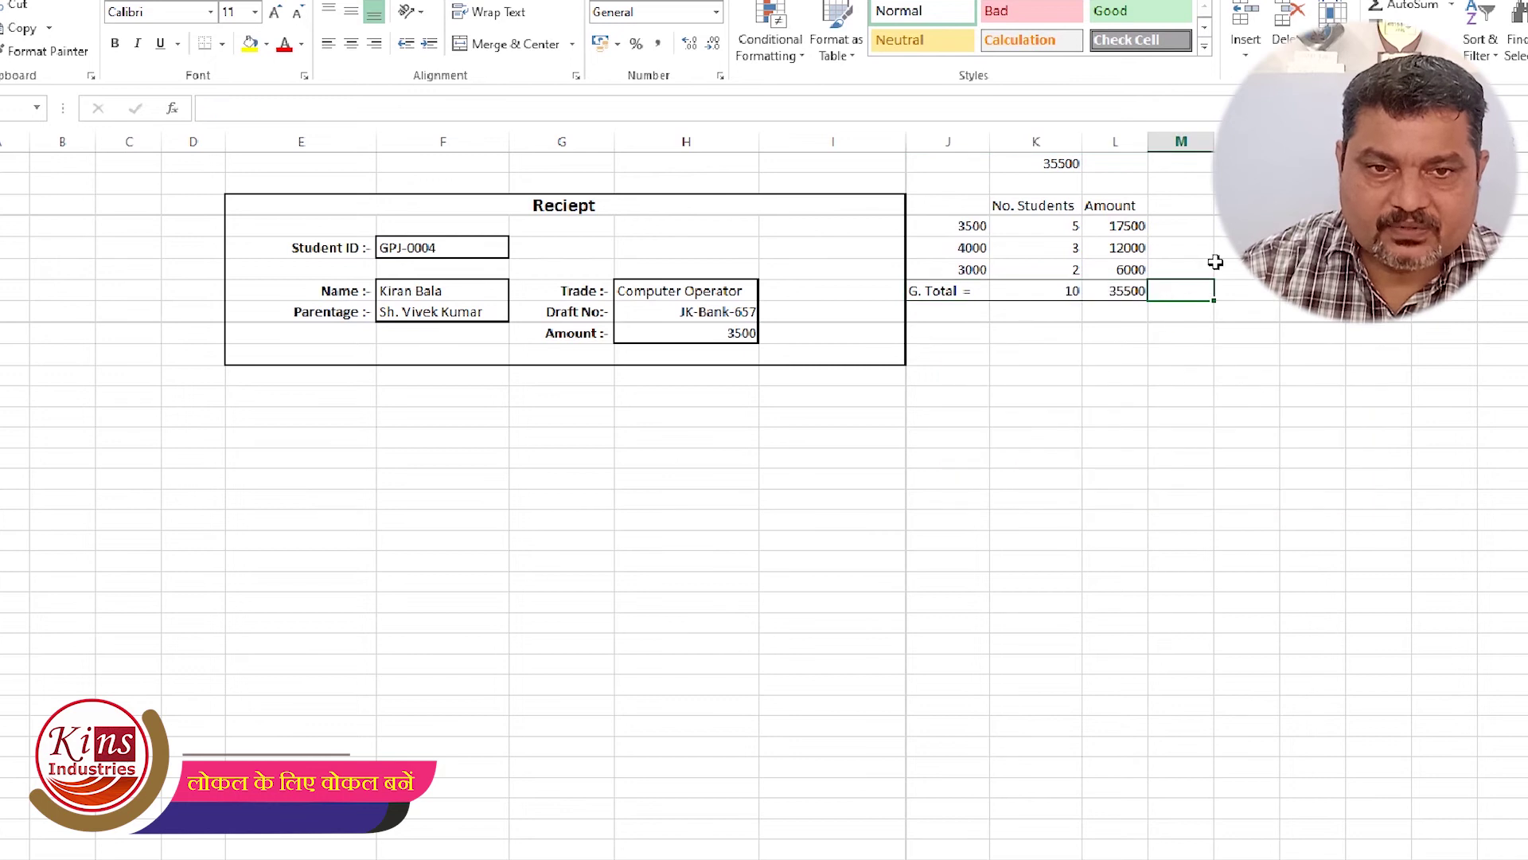
{"action": "scroll", "coordinate": [1189, 700], "scroll_direction": "up", "scroll_amount": 5}
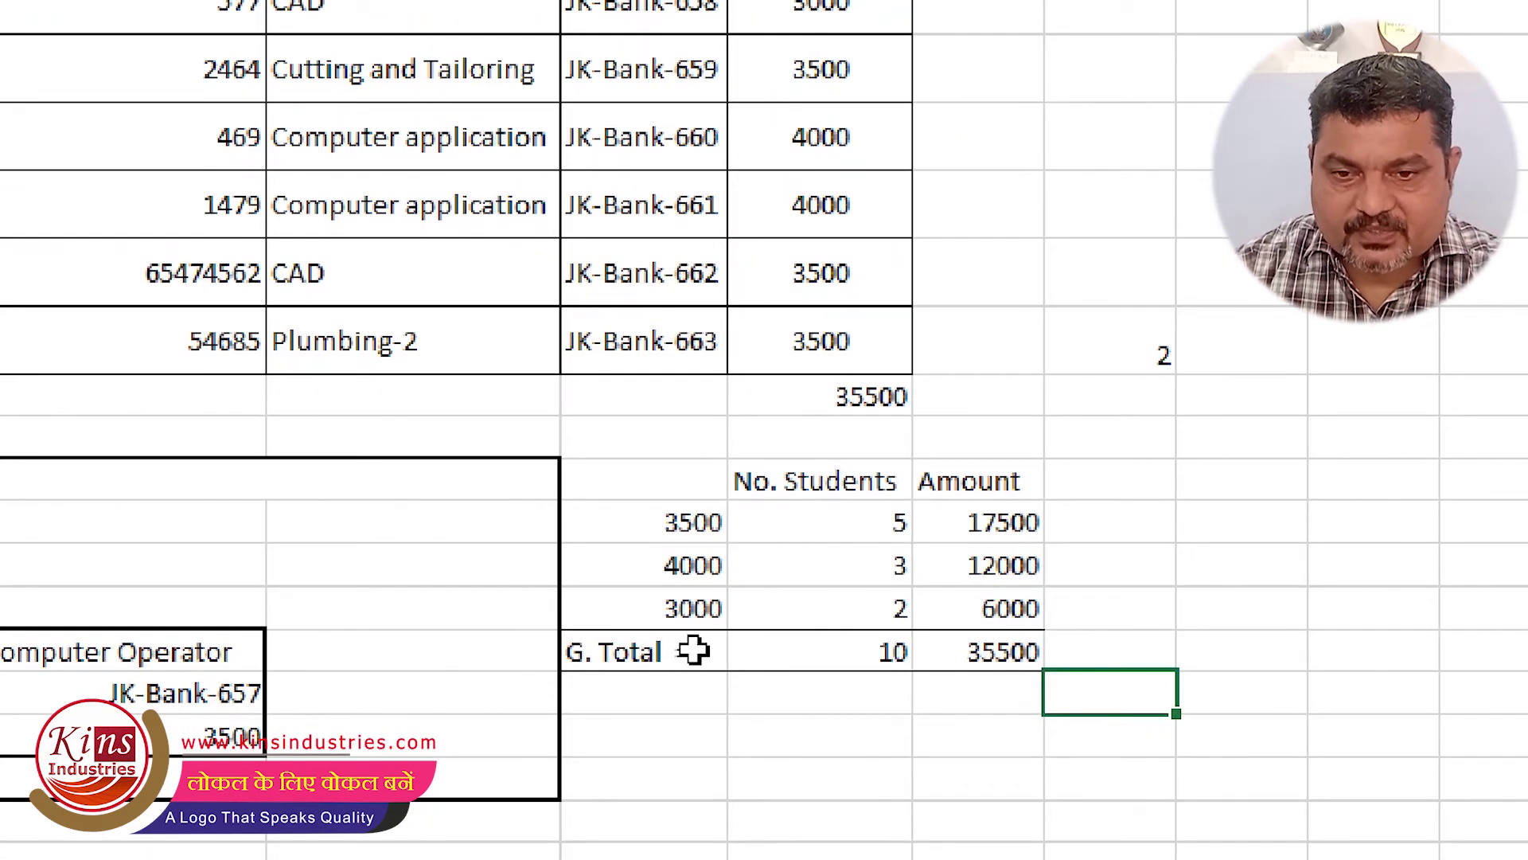
Step: Make the G. Total label and its 10 and 35500 totals bold
{"action": "left_click", "coordinate": [693, 651]}
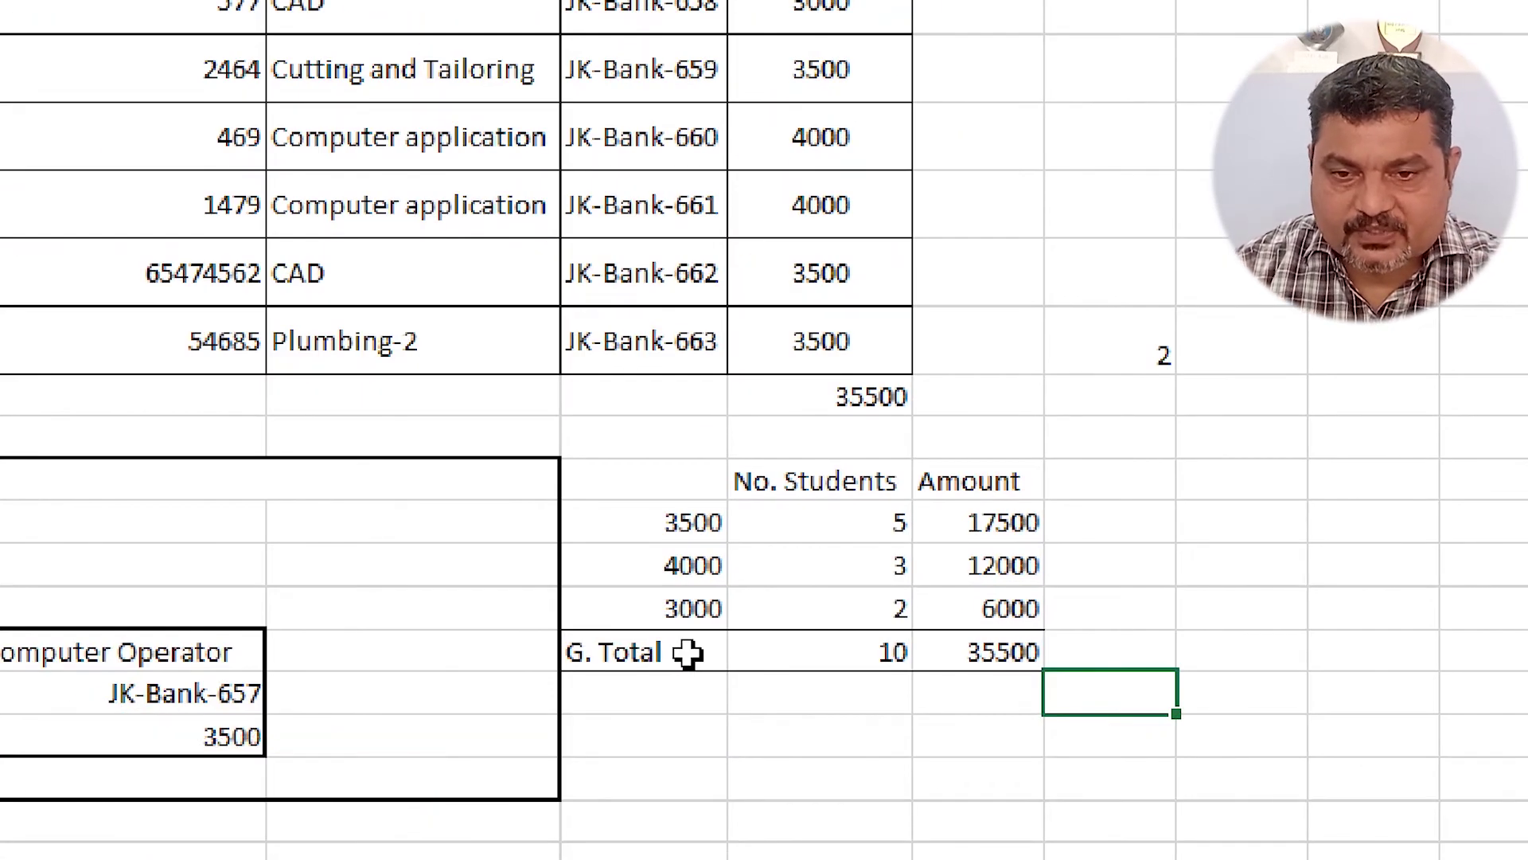
{"action": "key", "text": "ctrl+b"}
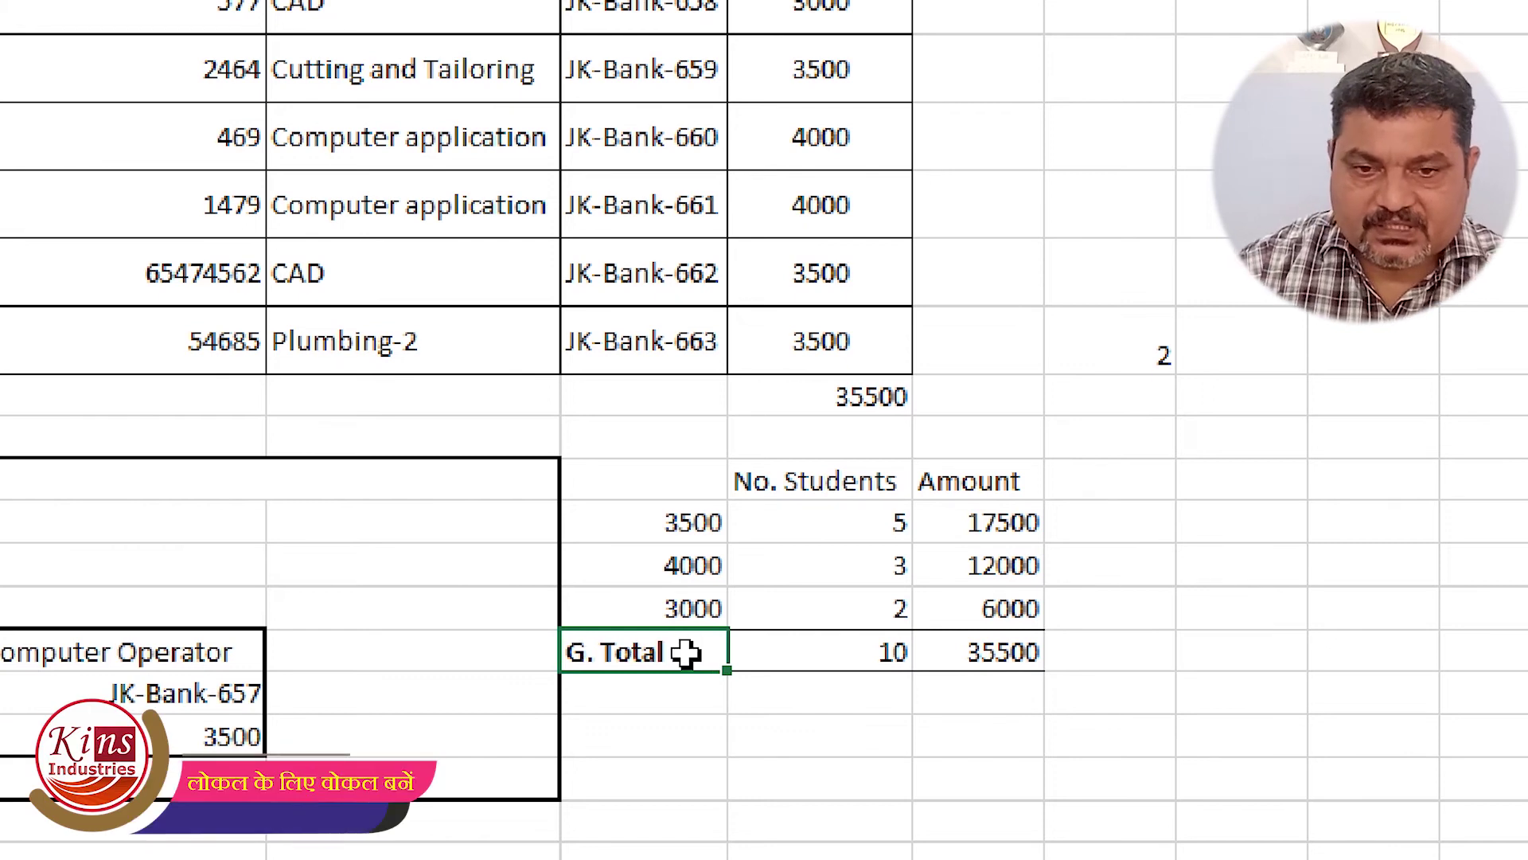
{"action": "type", "text": "="}
{"action": "left_click", "coordinate": [749, 697]}
{"action": "left_click_drag", "start_coordinate": [822, 648], "coordinate": [975, 649]}
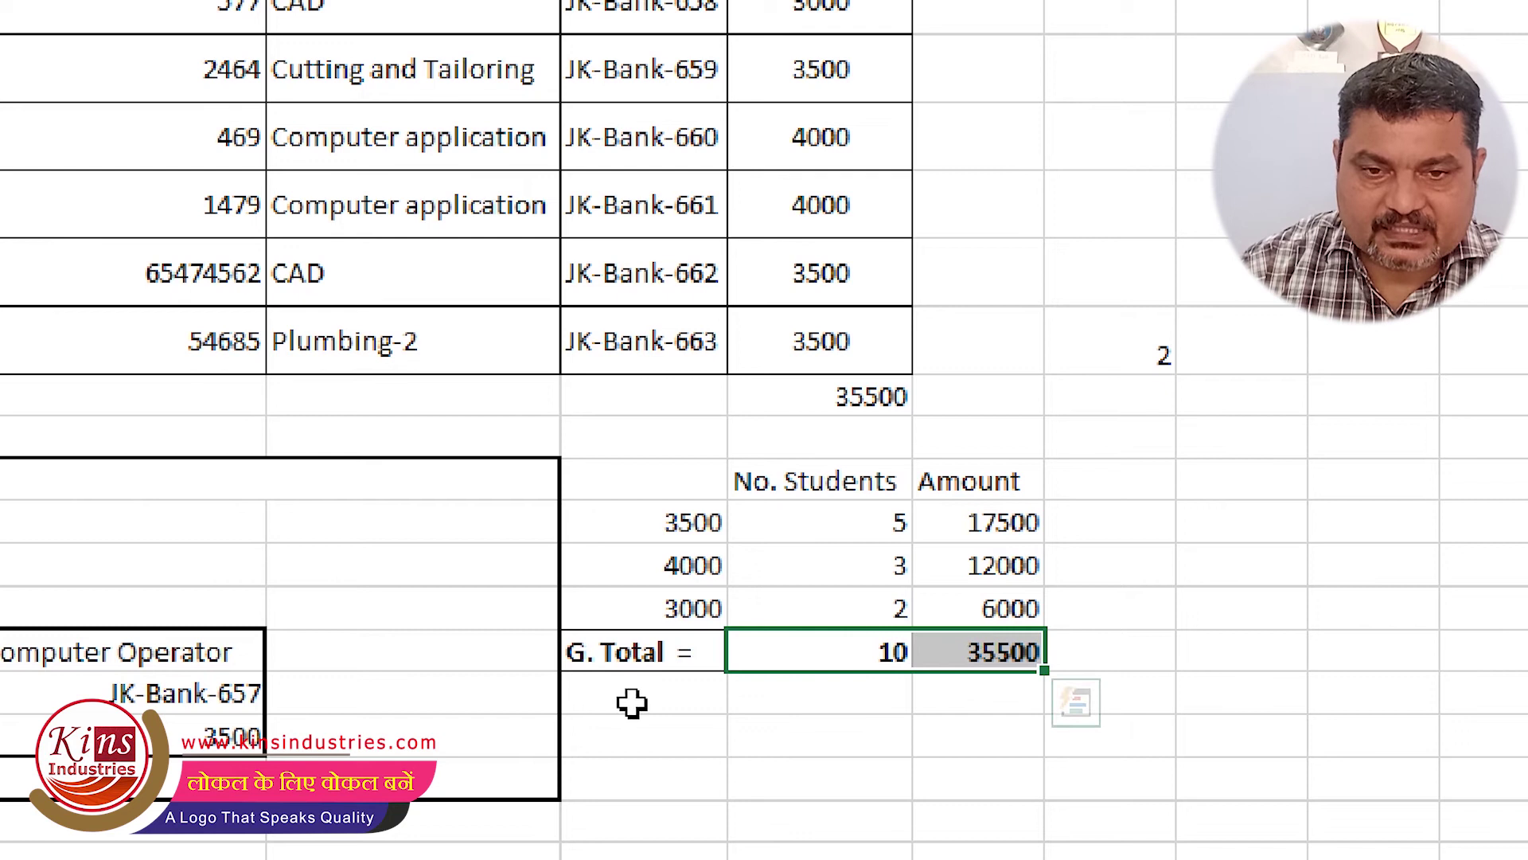
{"action": "key", "text": "Down"}
Step: Give the three fee rows of the summary All Borders
{"action": "mouse_move", "coordinate": [672, 518]}
{"action": "left_mouse_down"}
{"action": "mouse_move", "coordinate": [914, 597]}
{"action": "mouse_move", "coordinate": [998, 595]}
{"action": "left_mouse_up"}
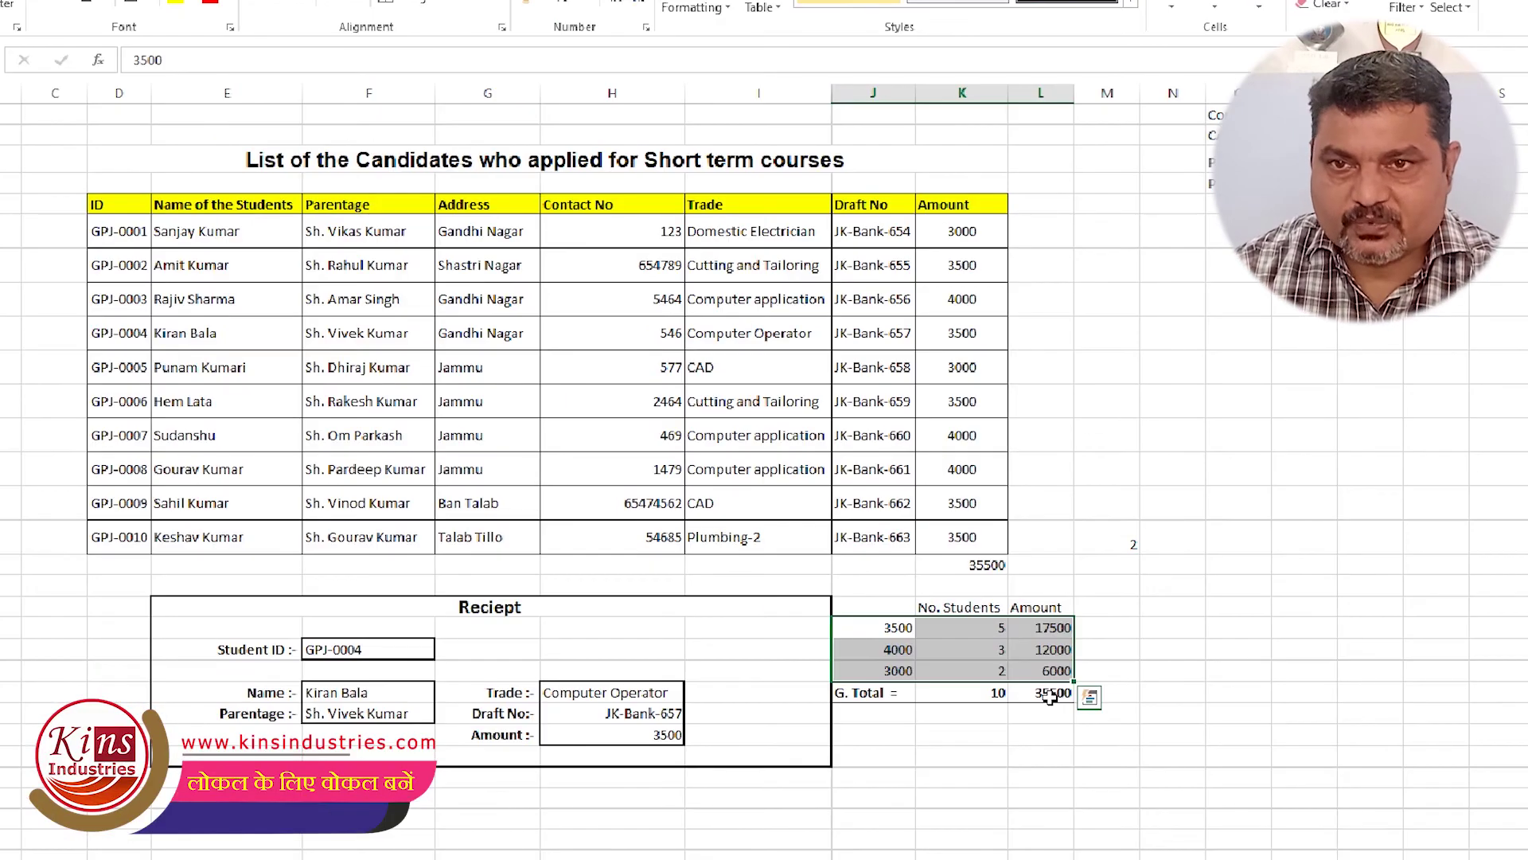
{"action": "left_click", "coordinate": [1089, 787]}
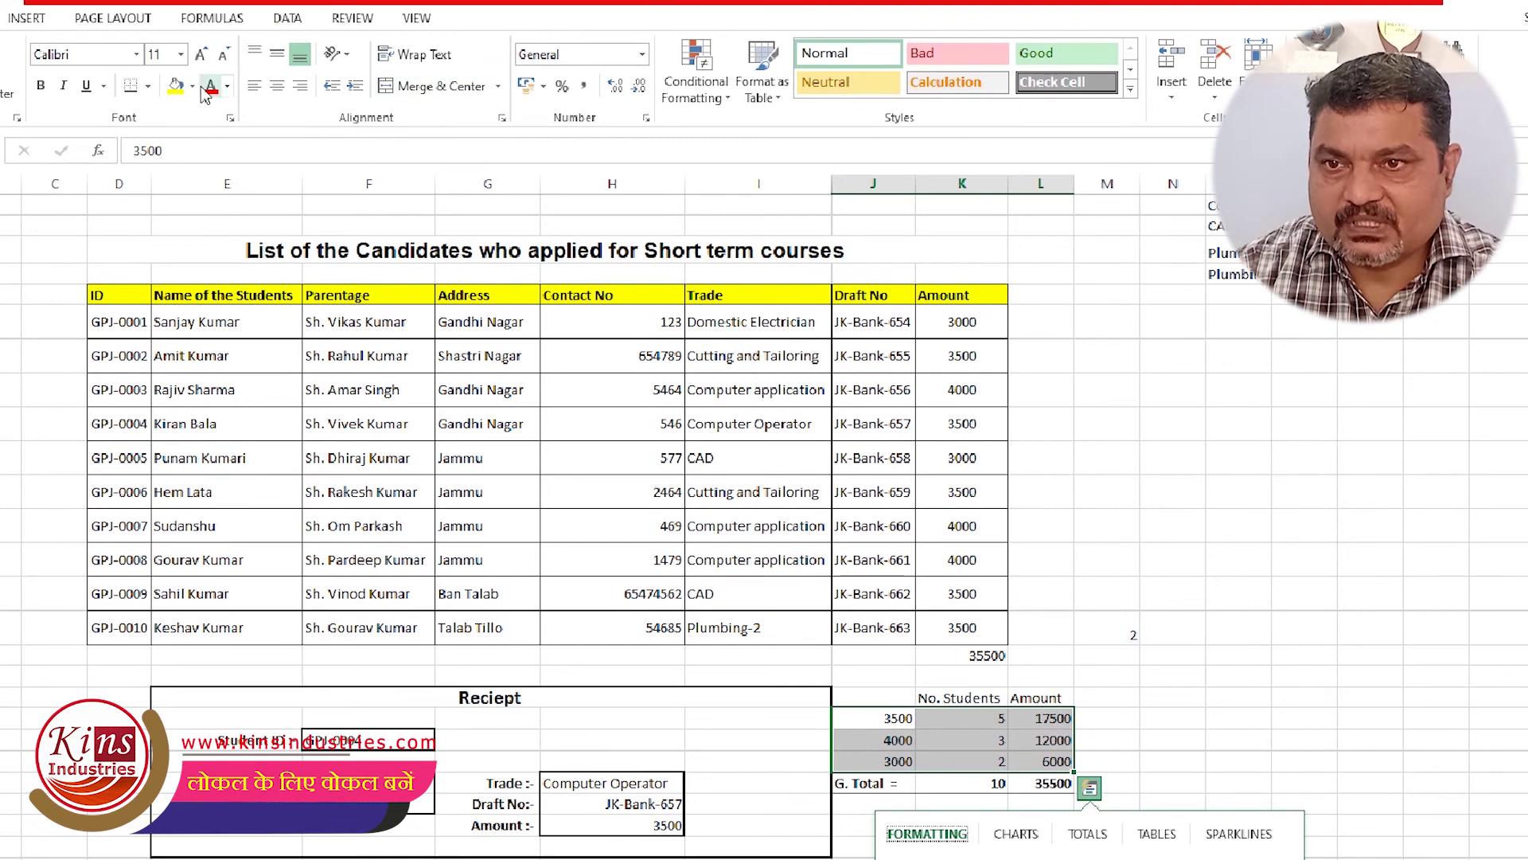
{"action": "left_click", "coordinate": [148, 86]}
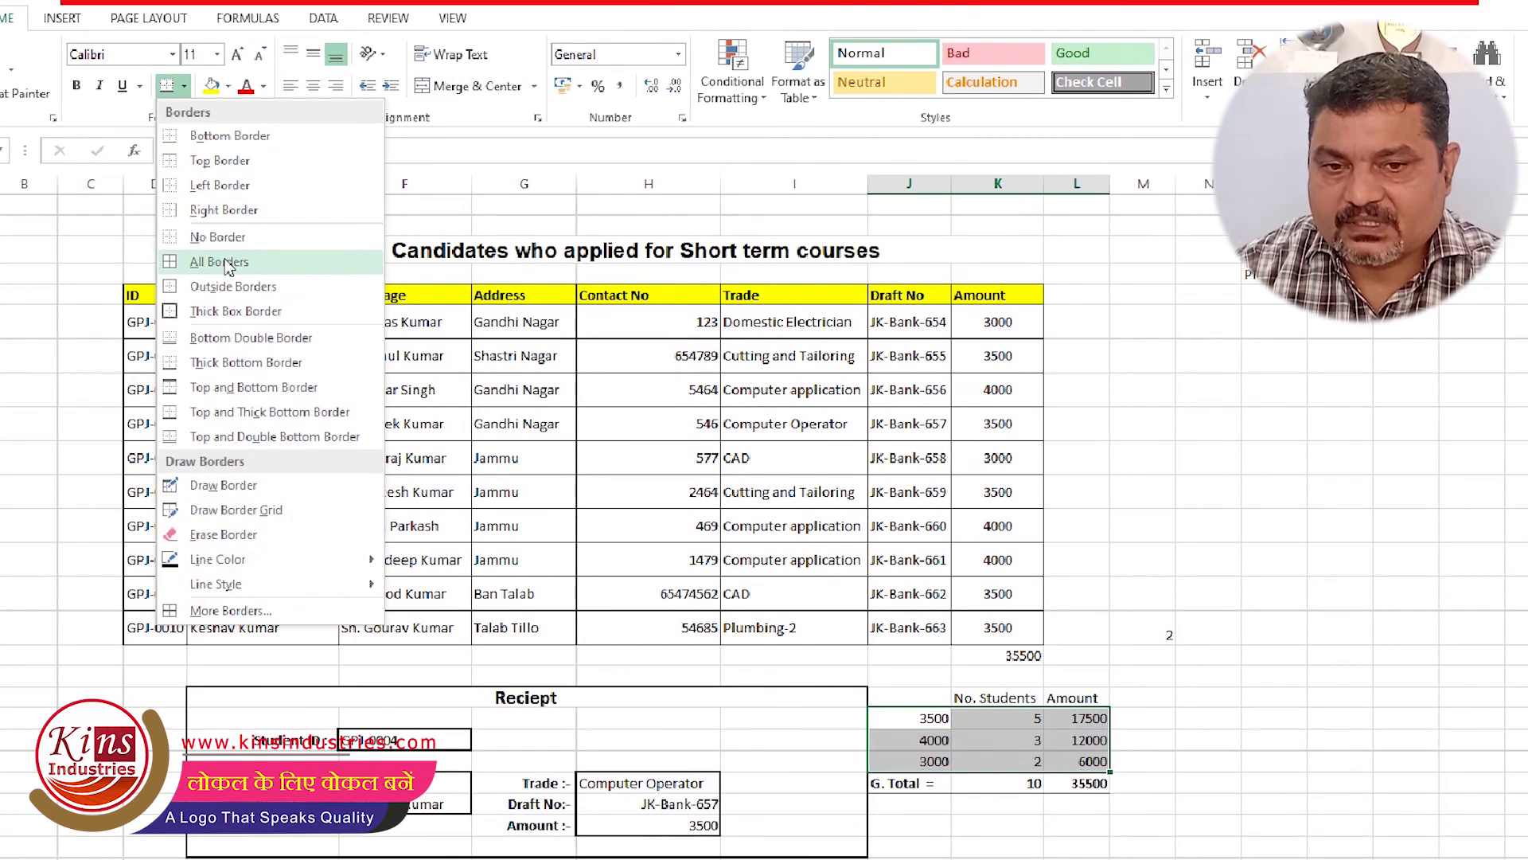
{"action": "left_click", "coordinate": [227, 262]}
{"action": "left_click", "coordinate": [1077, 845]}
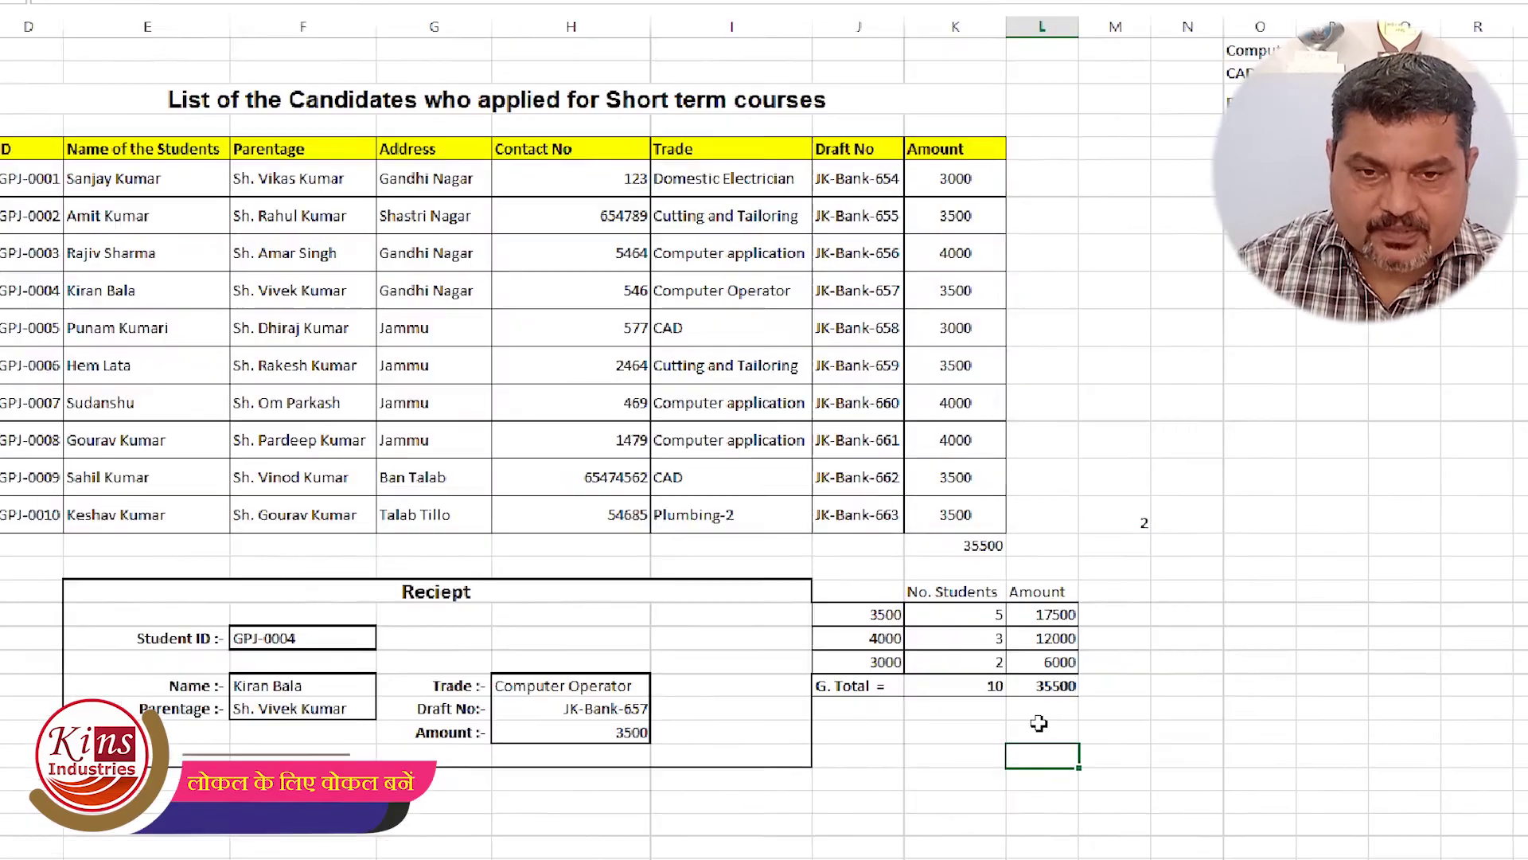
{"action": "key", "text": "Left"}
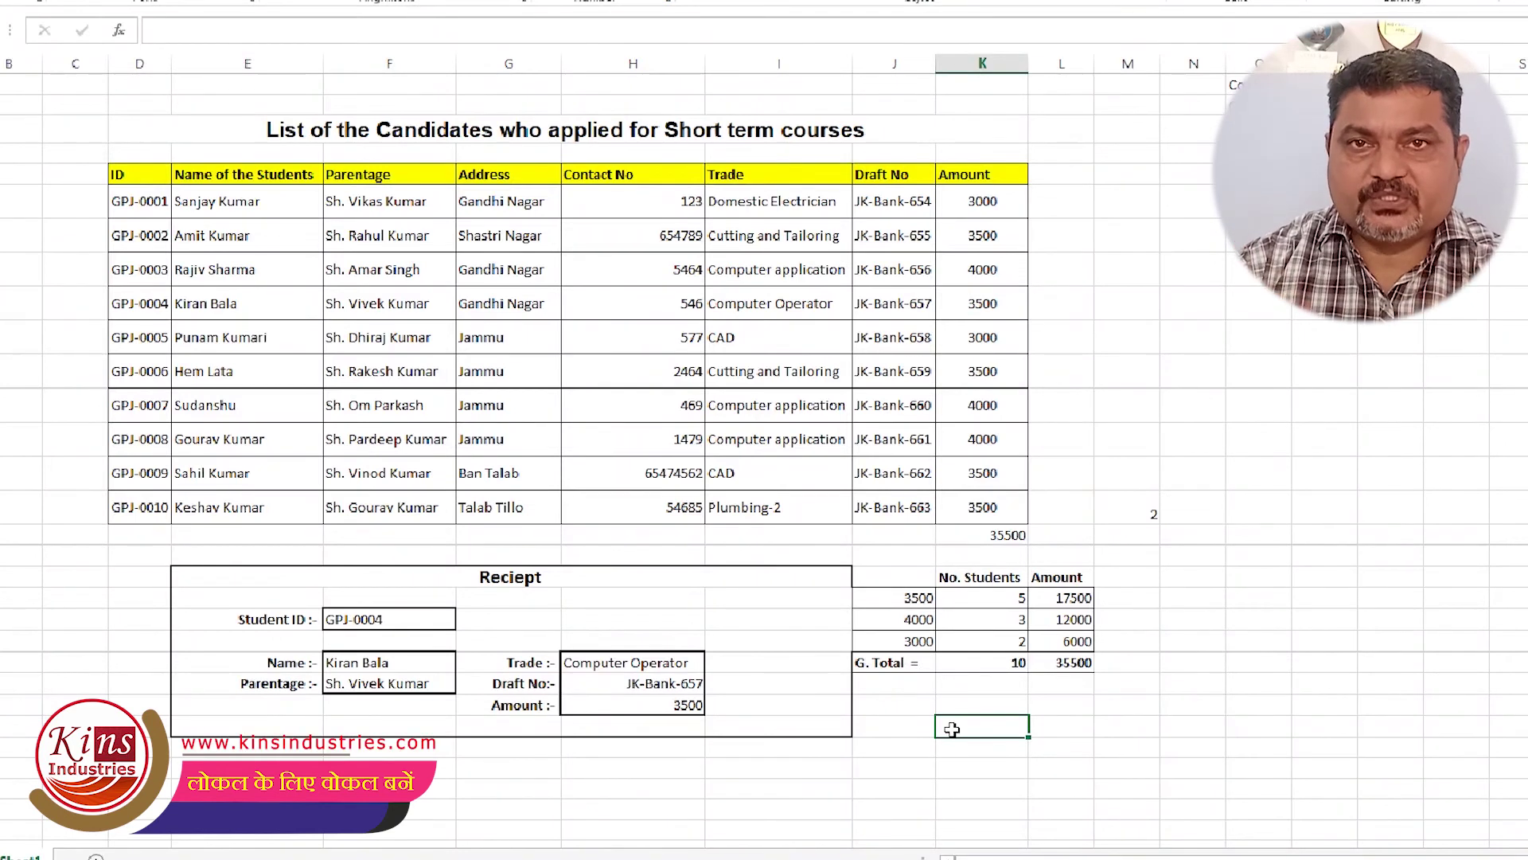